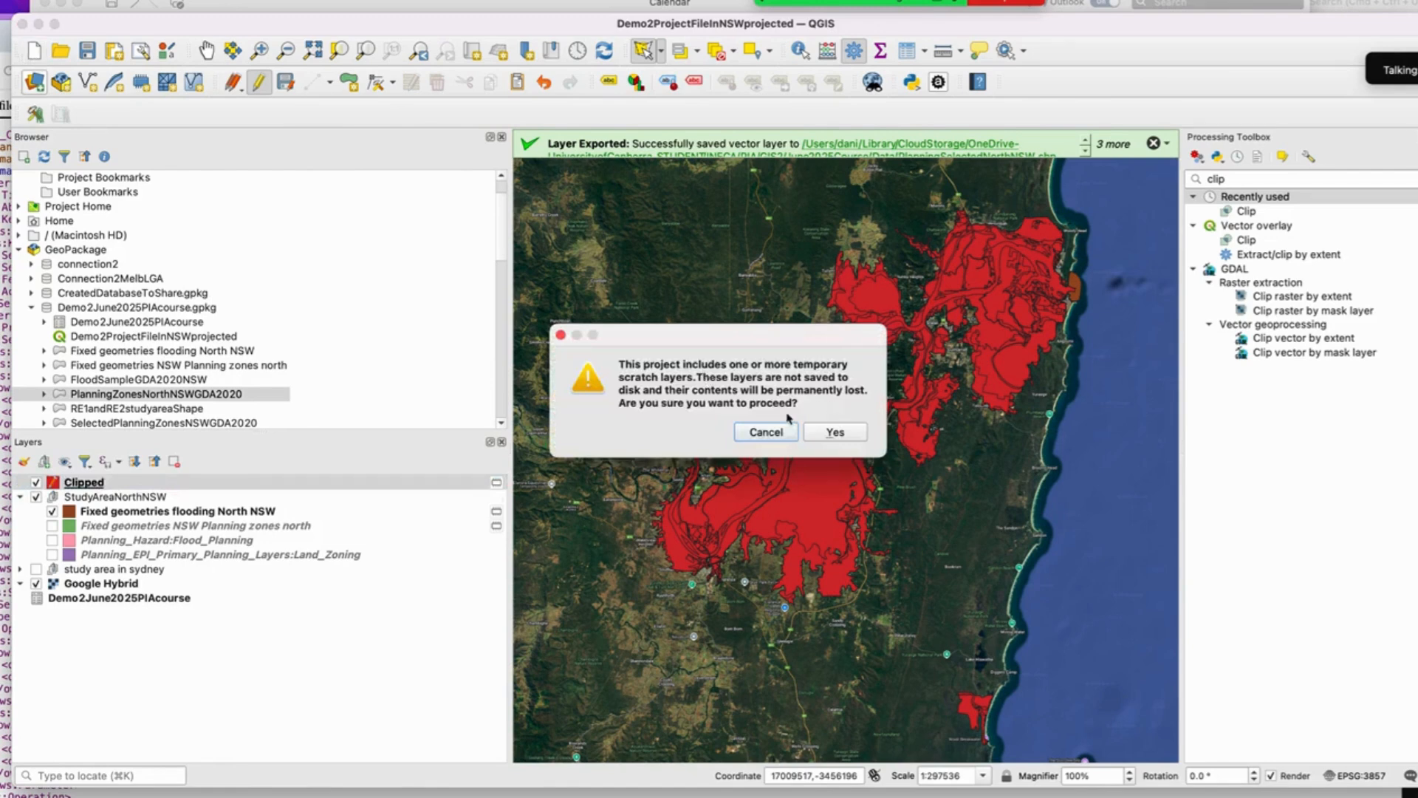
Step: Close the current project, discarding its temporary scratch layers
left_click(836, 432)
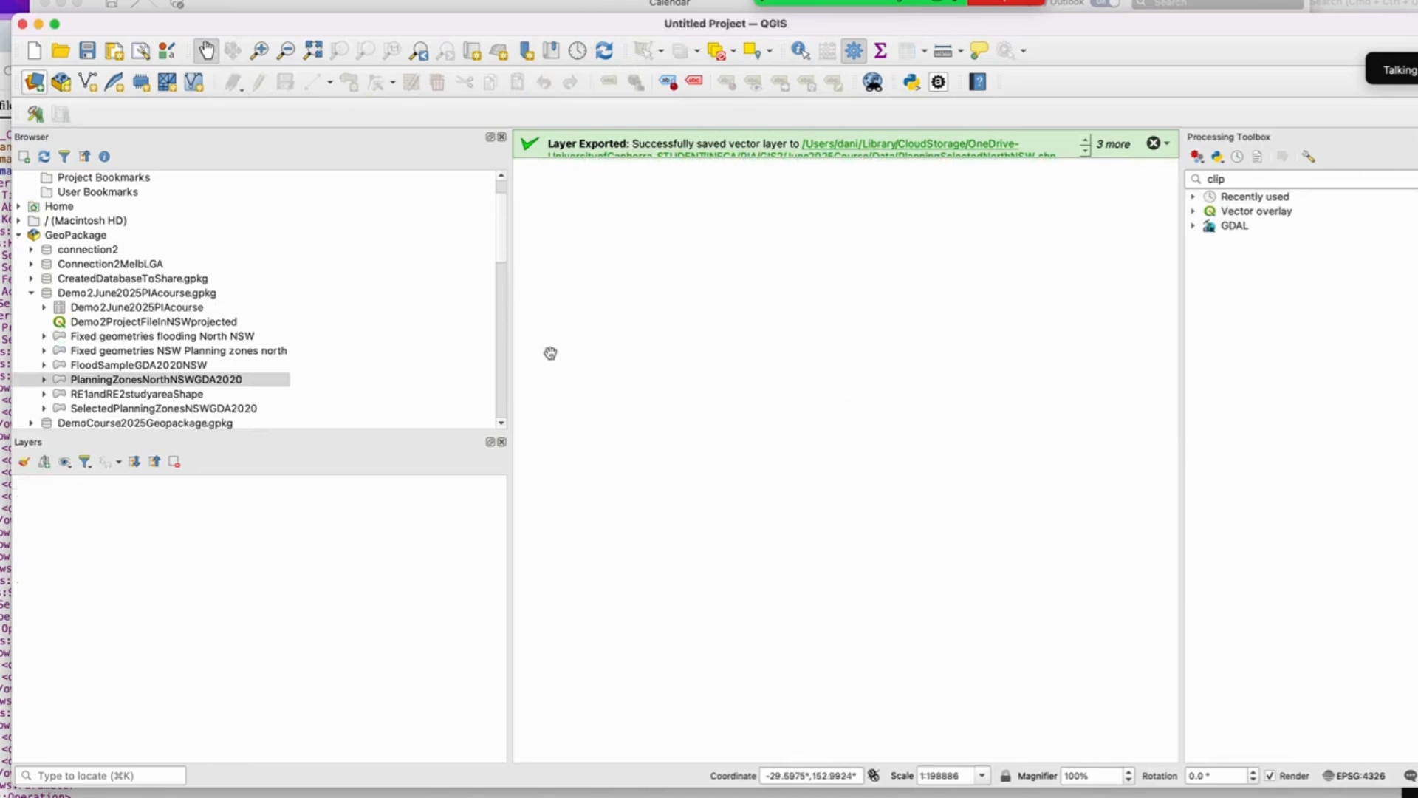
left_click(31, 294)
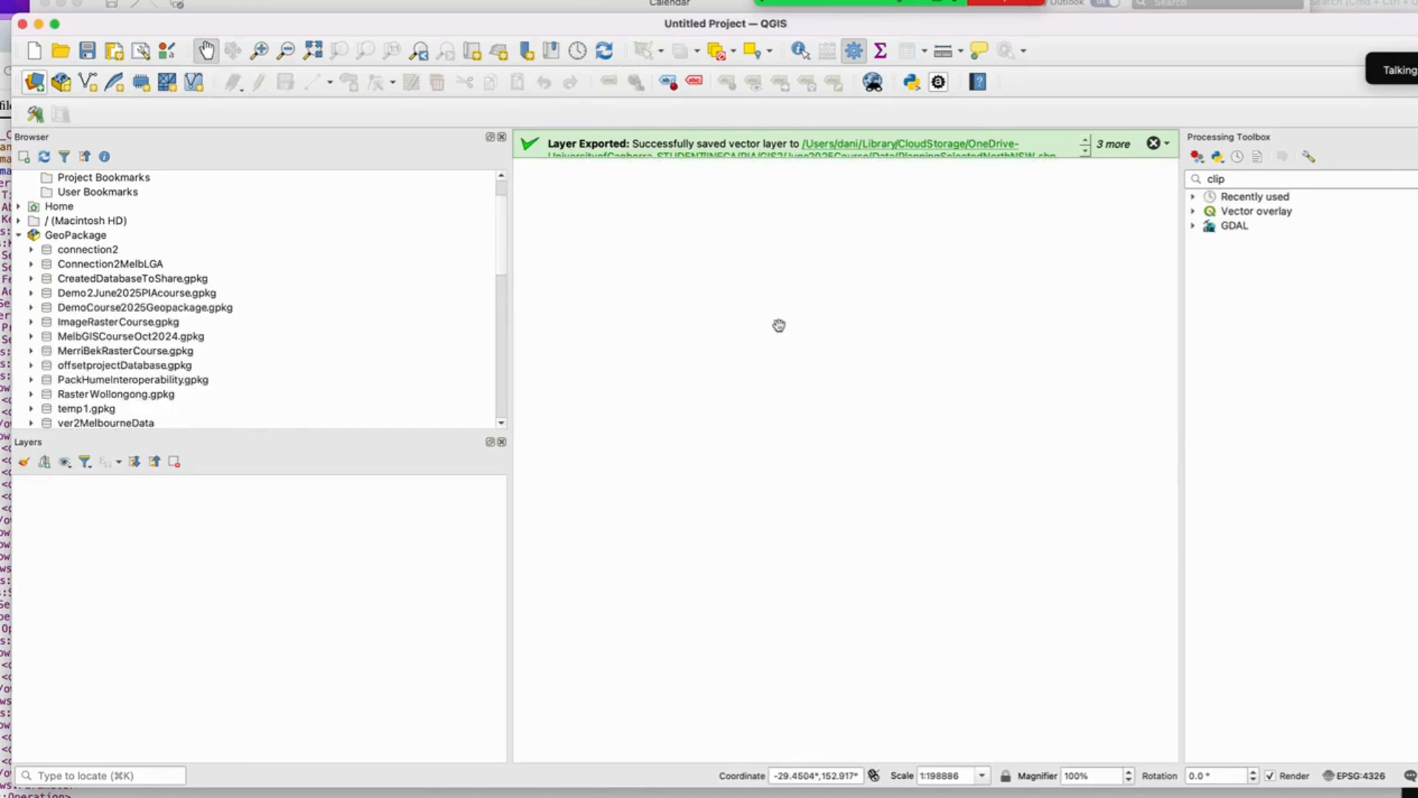
Step: Set the project CRS to EPSG:7899 – GDA2020 / Vicgrid
left_click(1357, 778)
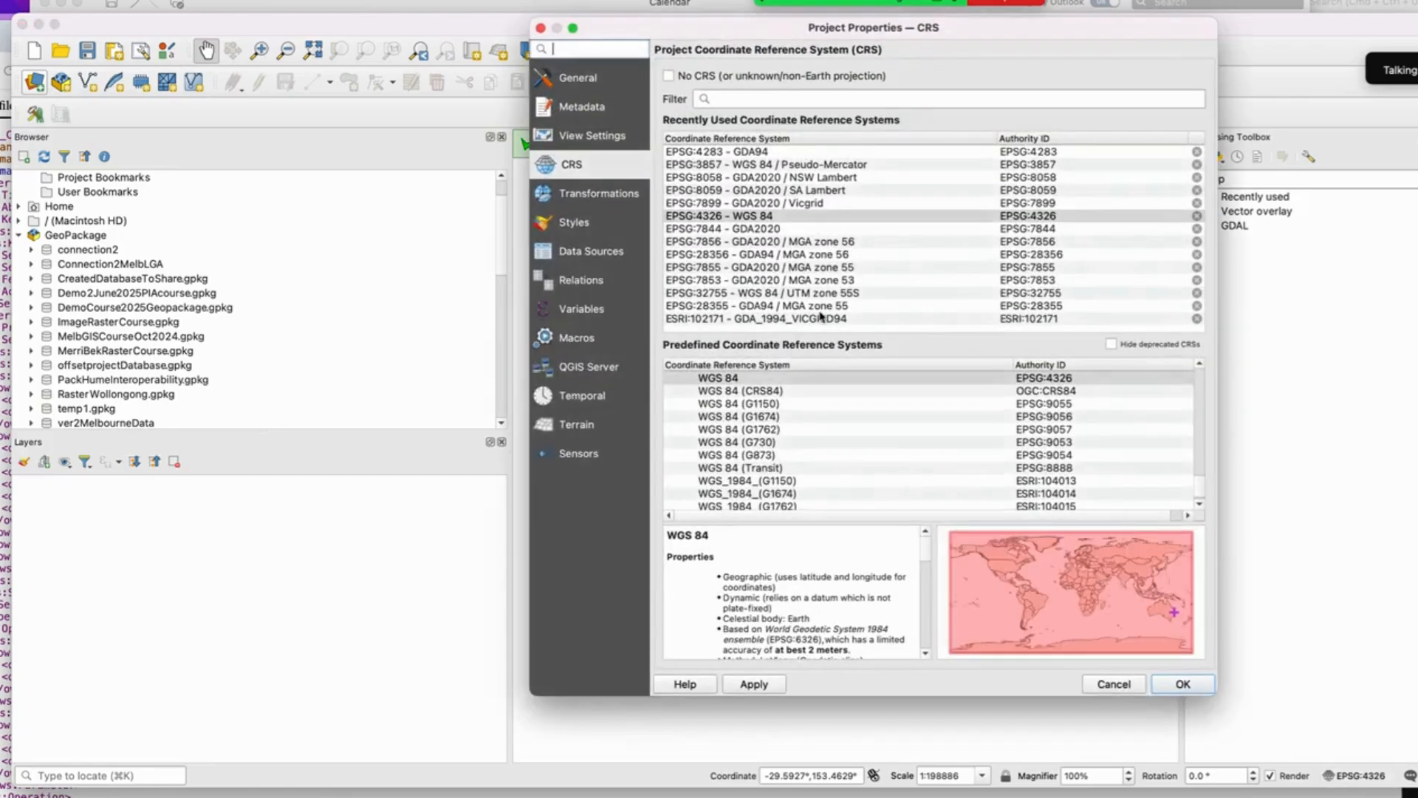
left_click(761, 203)
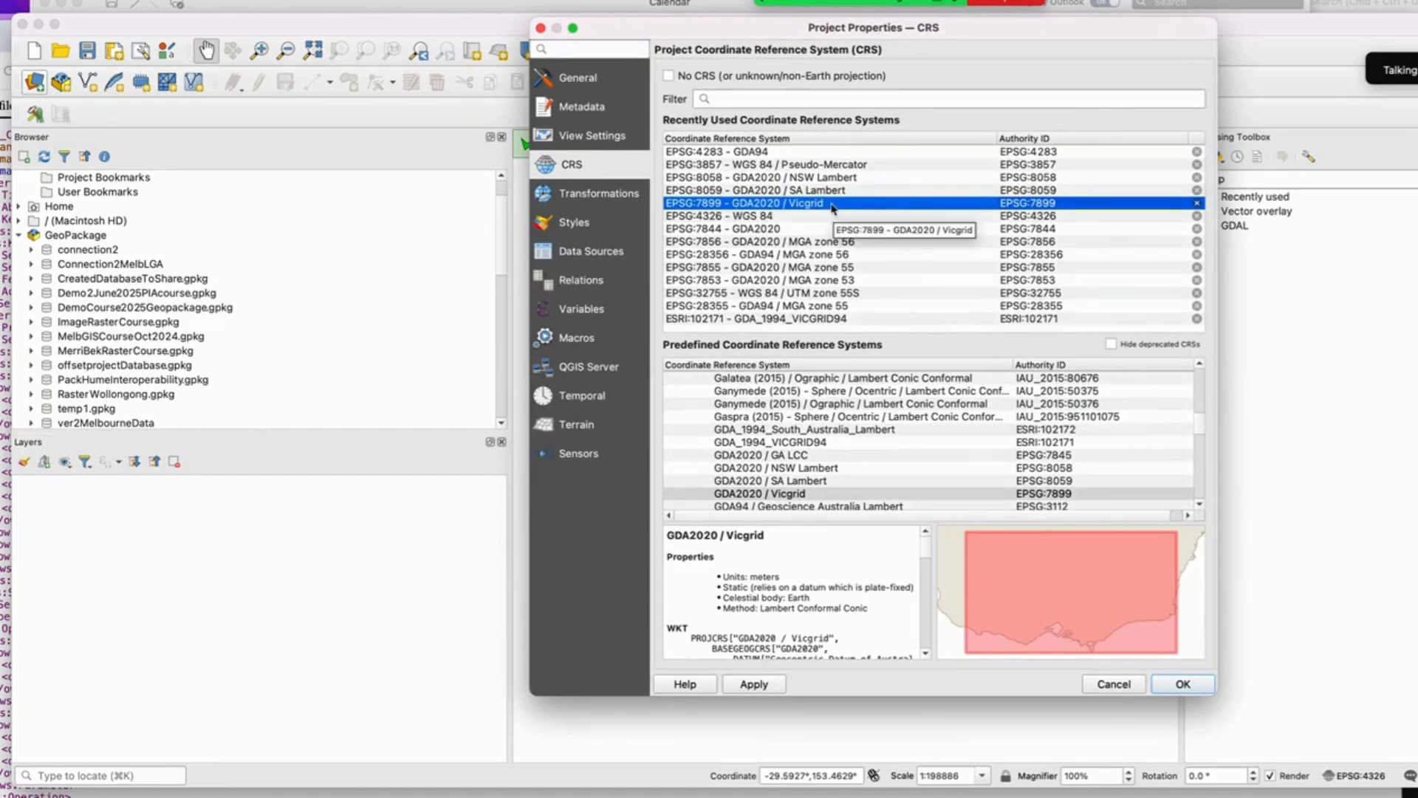
left_click(1180, 685)
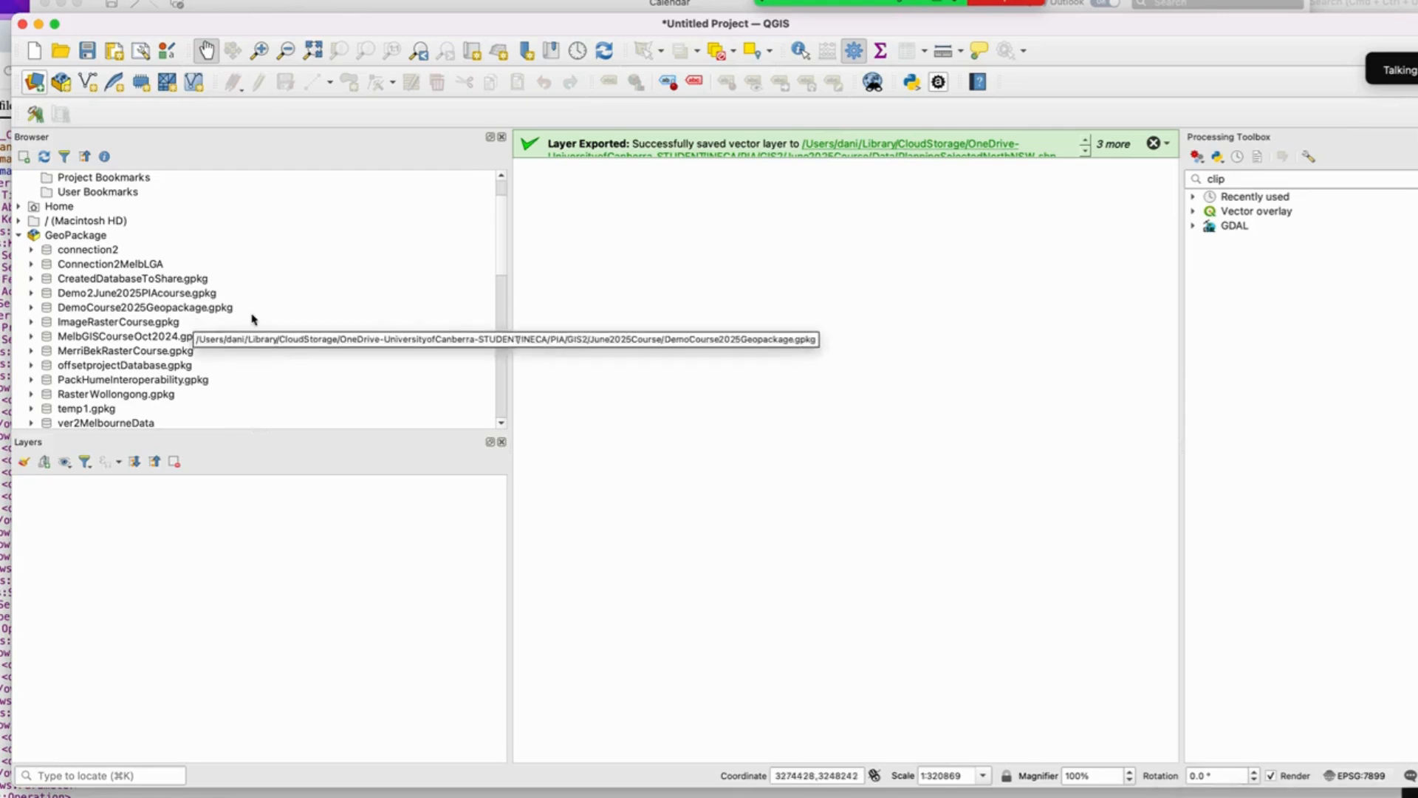
Step: Create a new GeoPackage database file named DemoJune2025-VIC in the Data folder
left_click(18, 235)
left_click(18, 235)
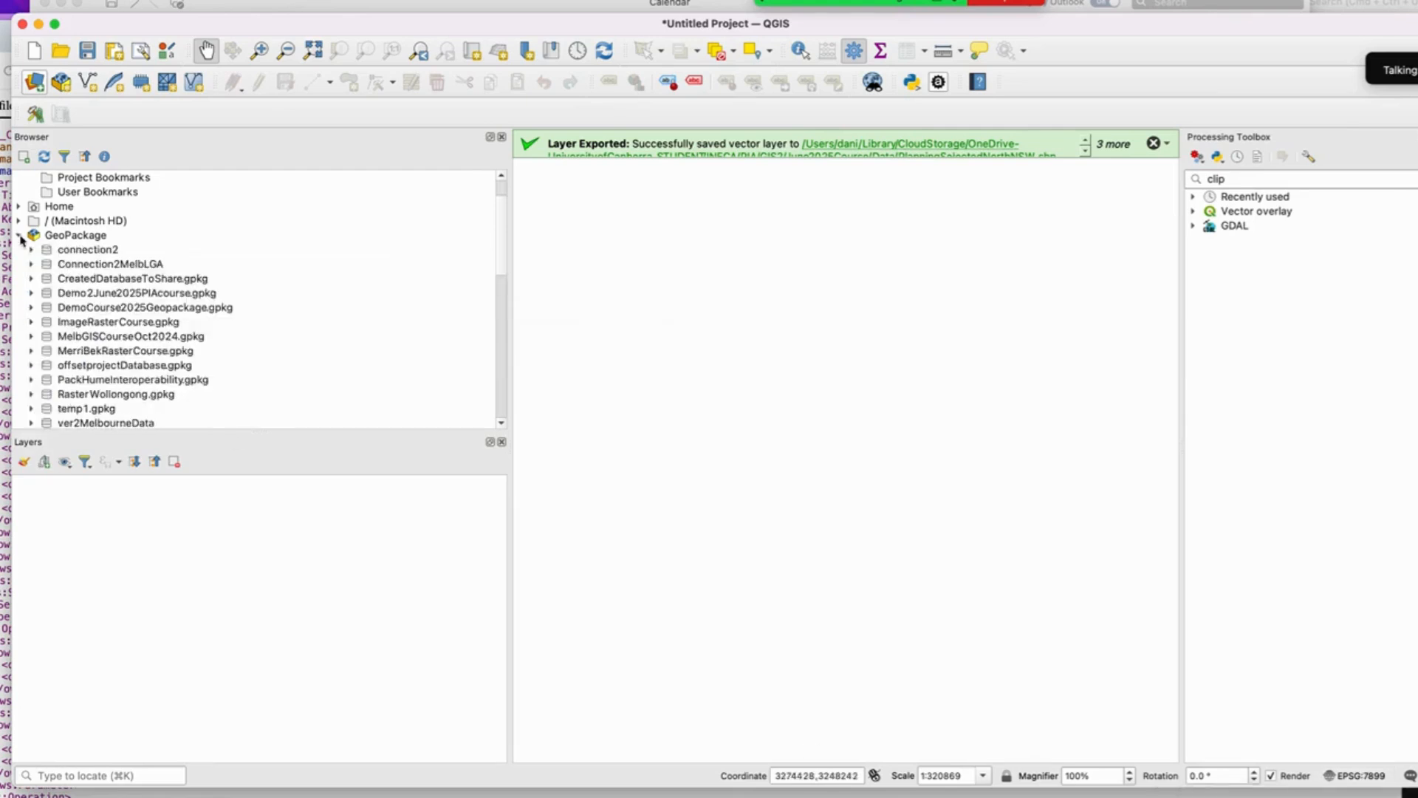
right_click(83, 236)
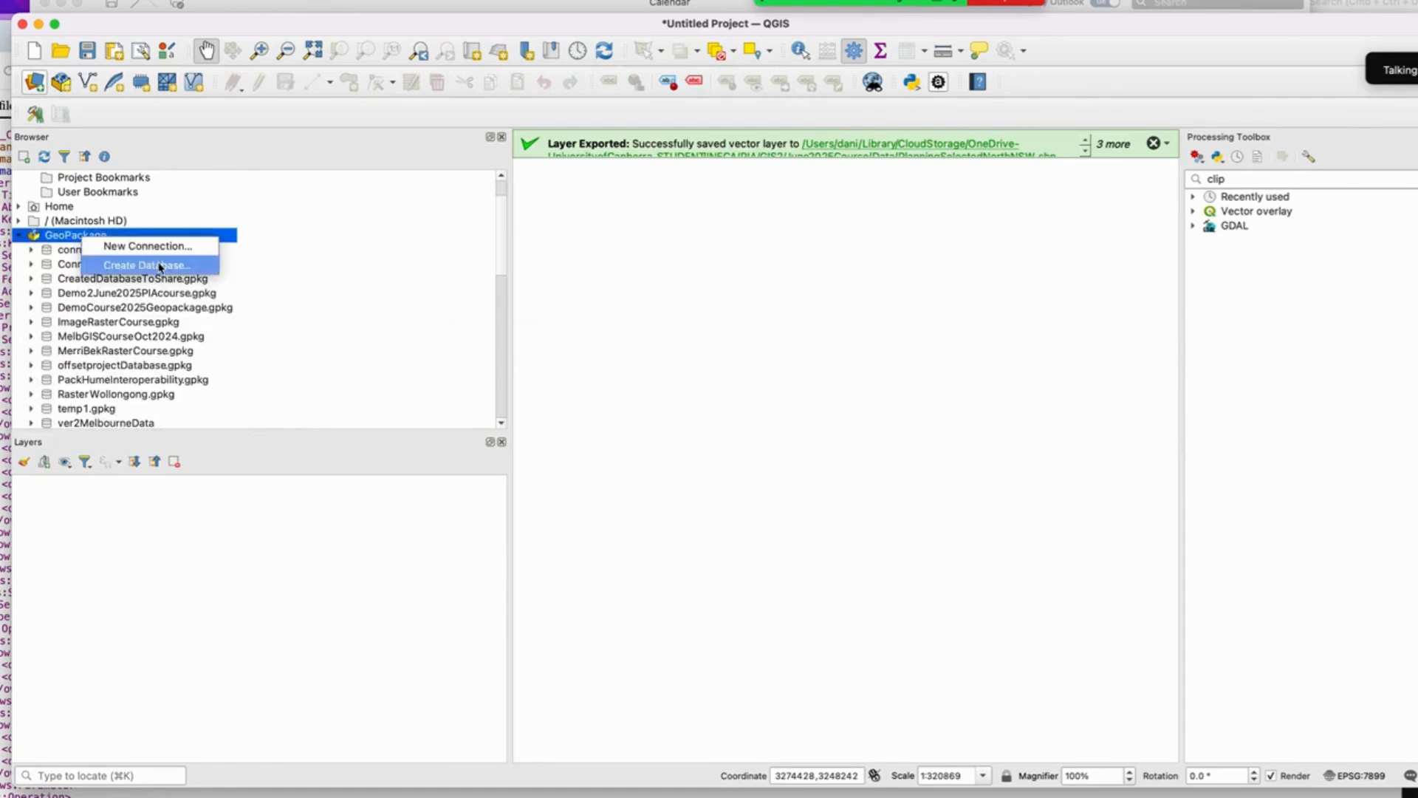
left_click(161, 267)
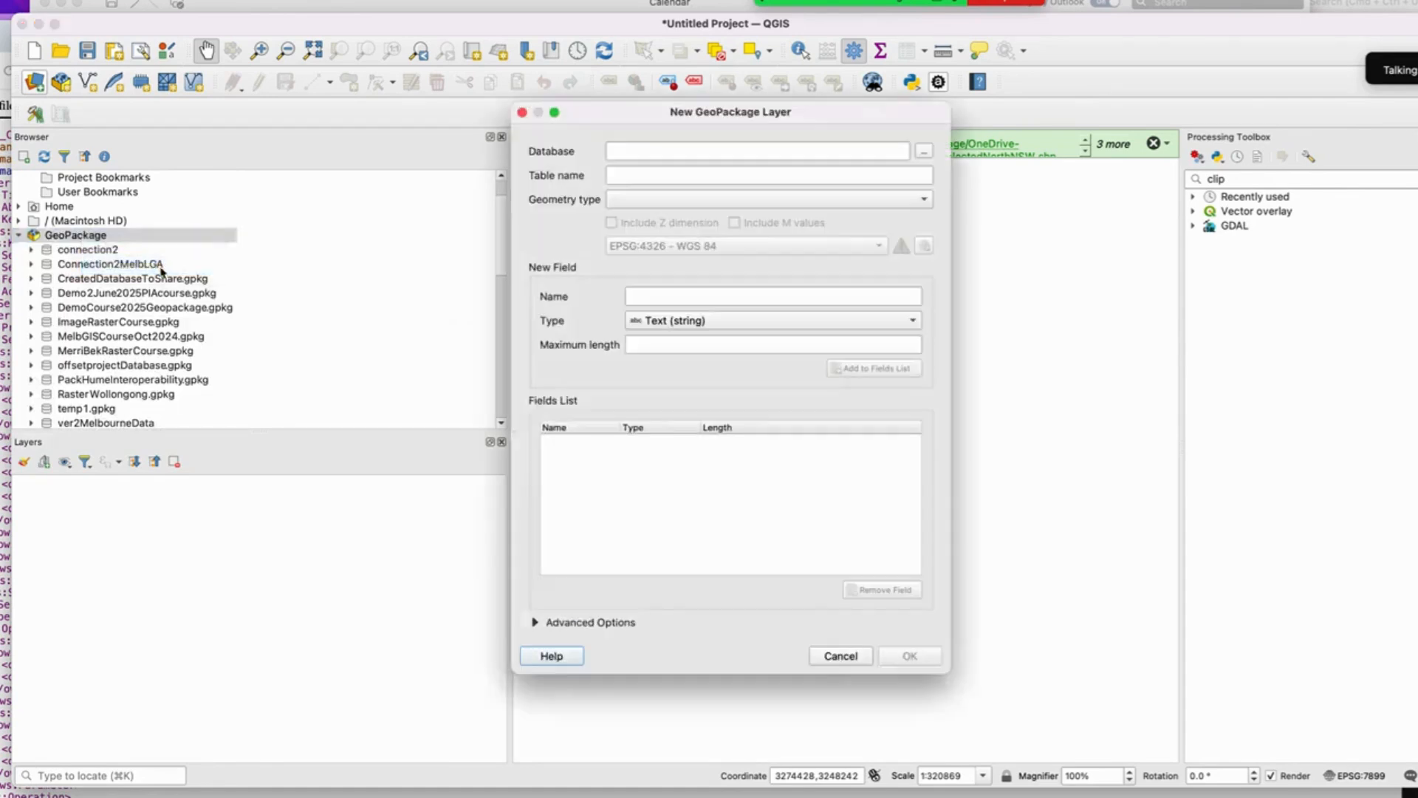
left_click(922, 153)
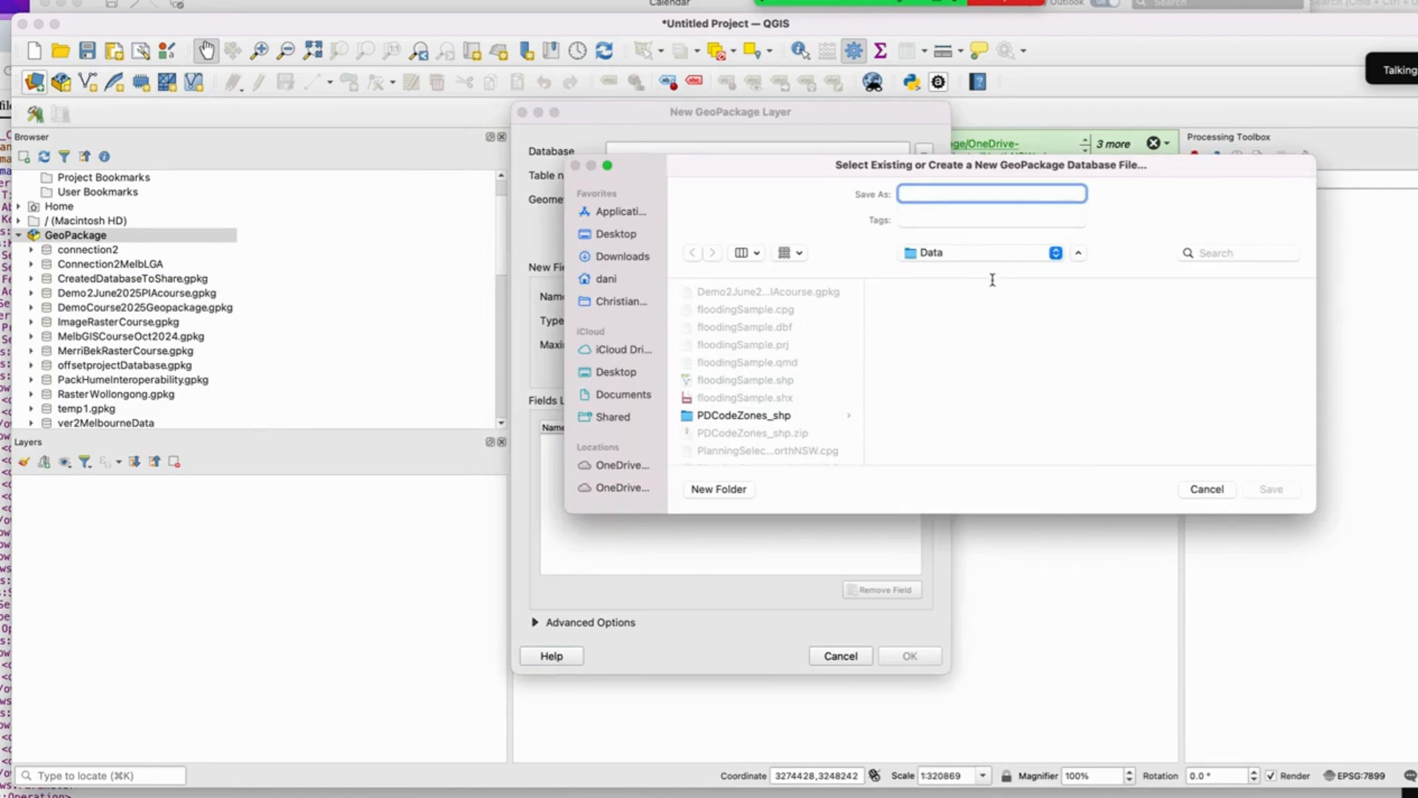
type("D")
key("BackSpace")
type("De")
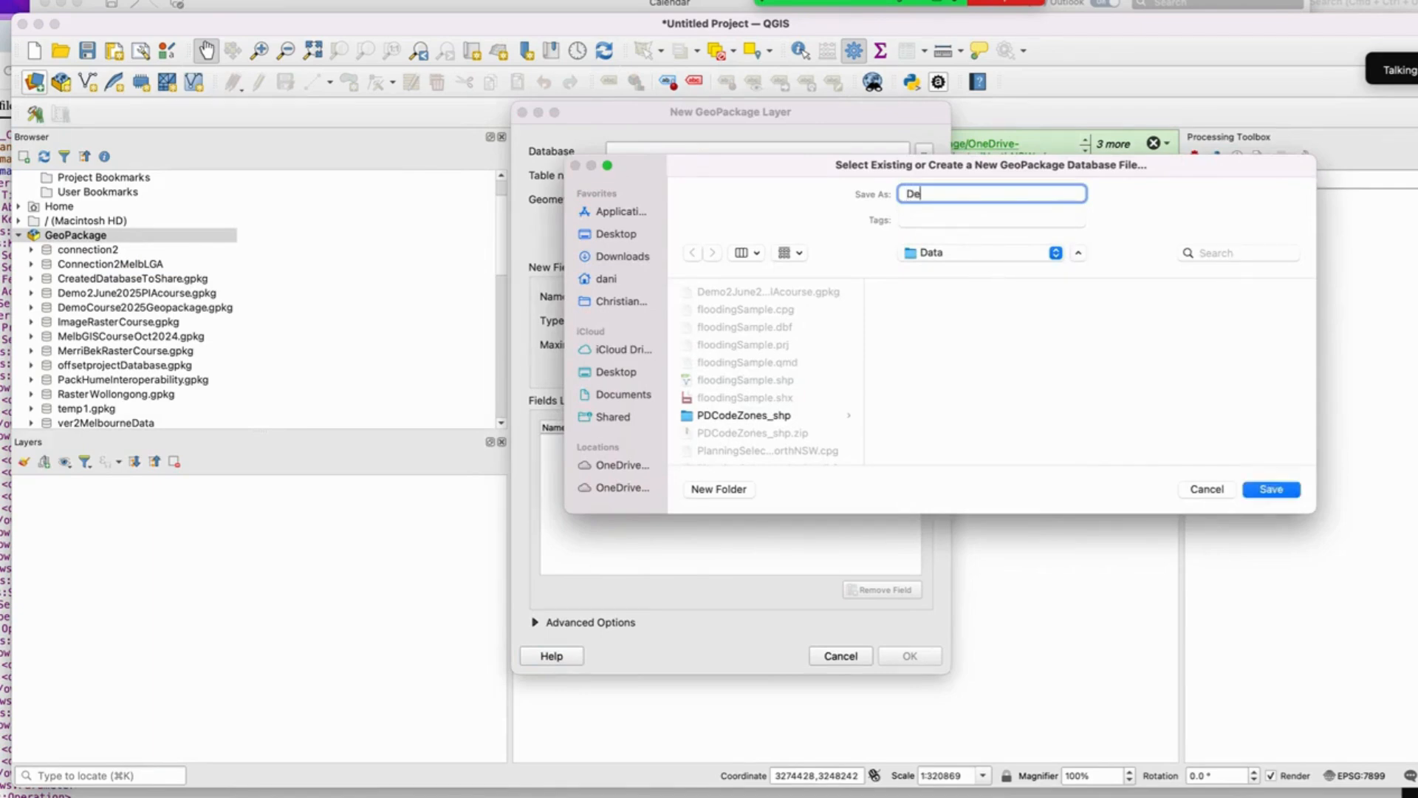
type("moJune2025-VIC")
left_click(1263, 490)
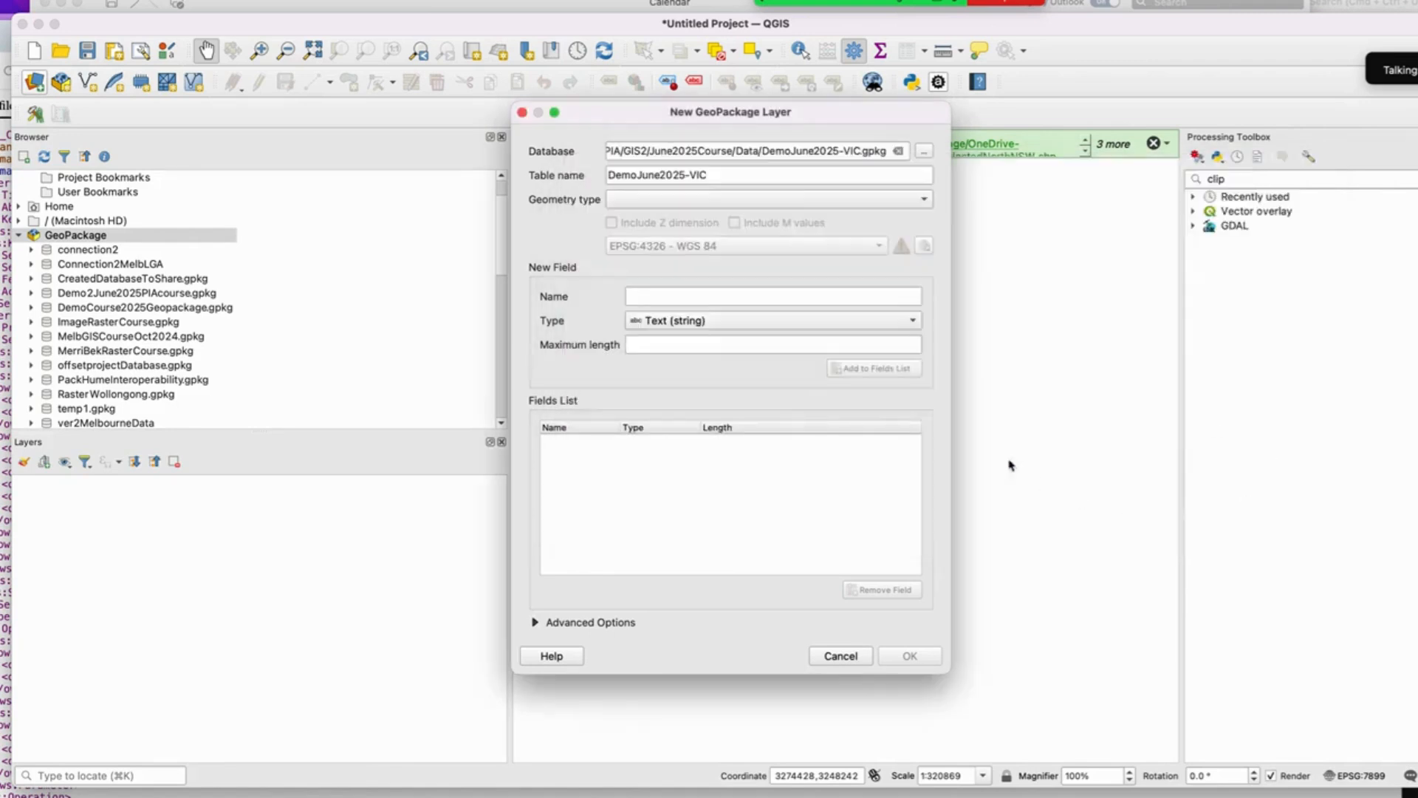
Step: Check the geometry type and confirm creation of the DemoJune2025-VIC table in the new GeoPackage
left_click(761, 193)
left_click(702, 198)
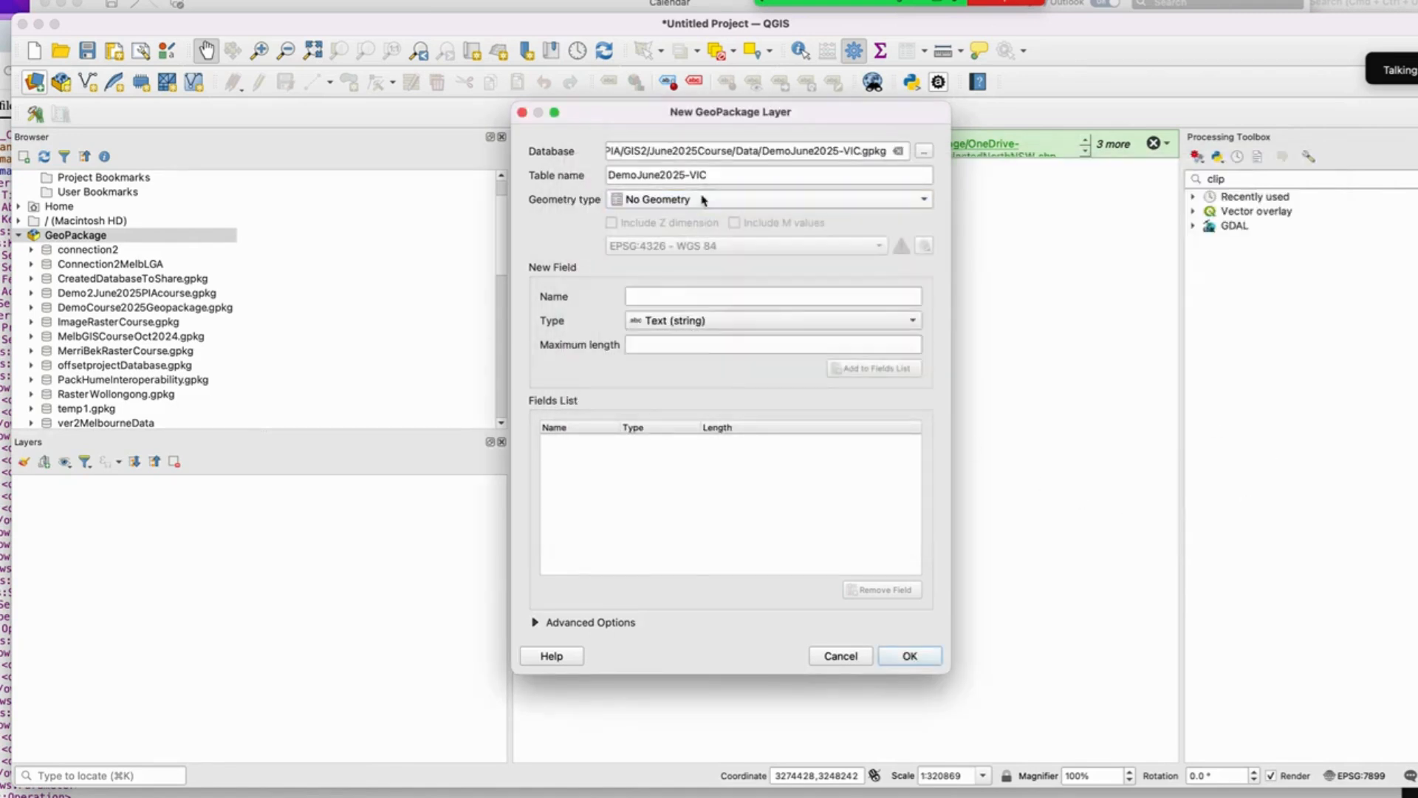
left_click(911, 657)
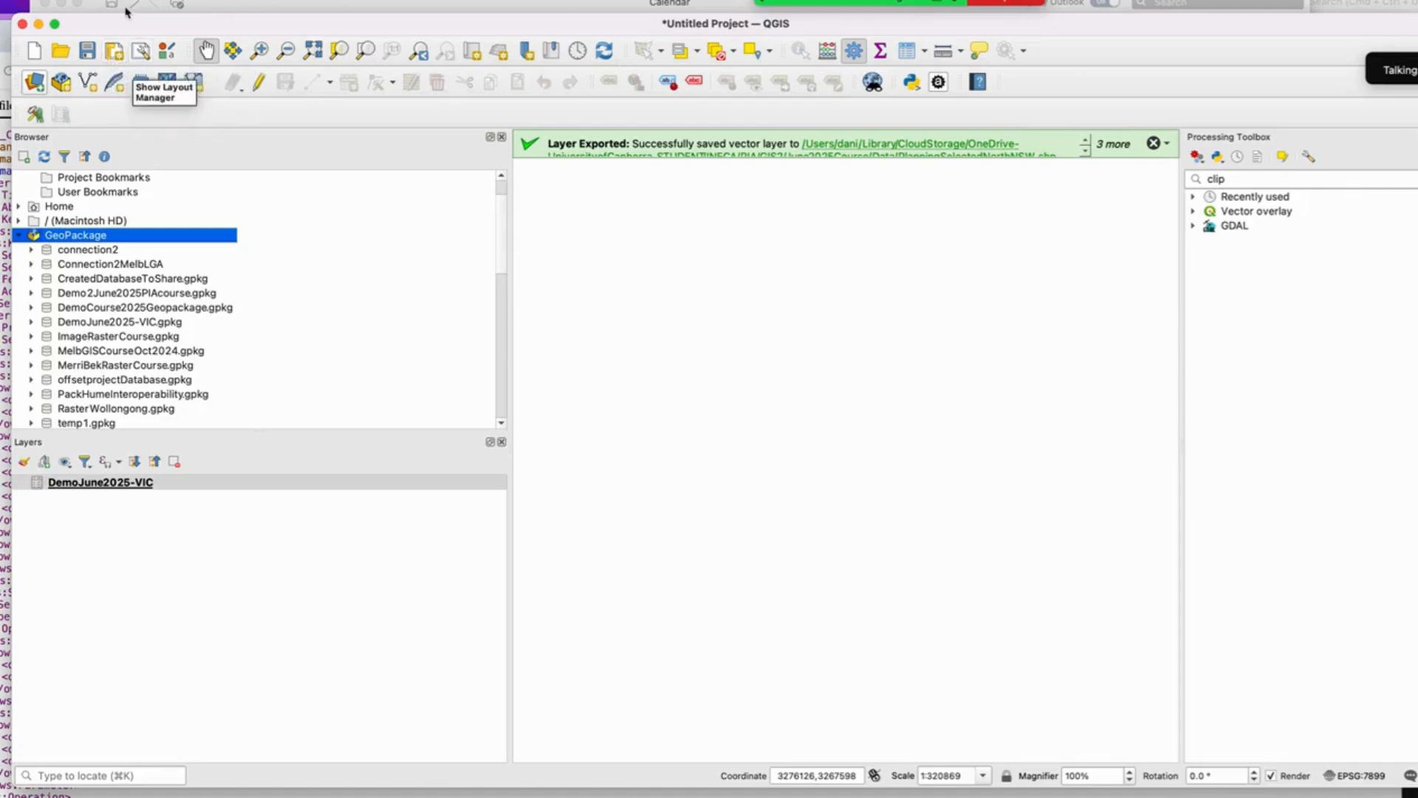
Step: Start saving the project to a GeoPackage, choosing DemoJune2025-VIC.gpkg as the connection
left_click(159, 9)
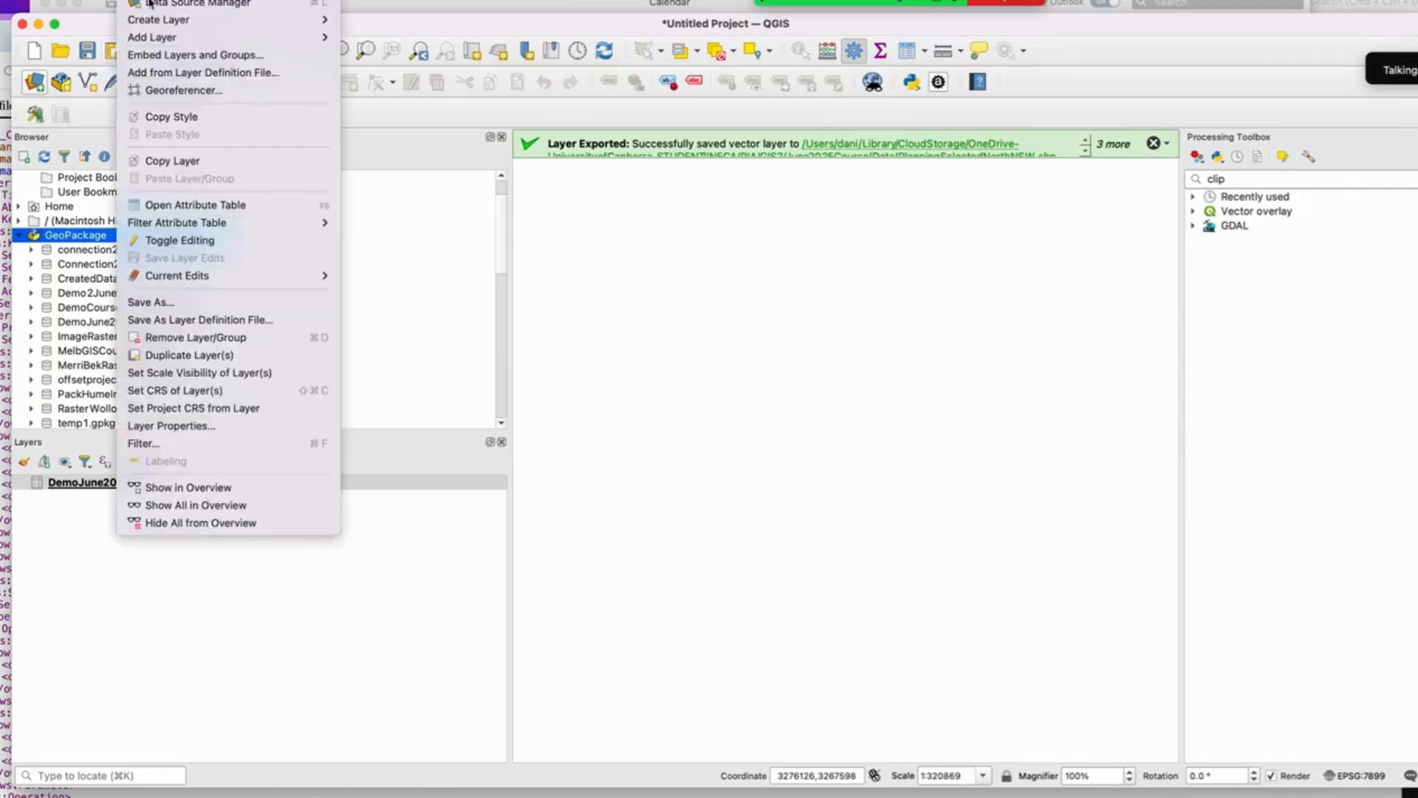
mouse_move(16, 0)
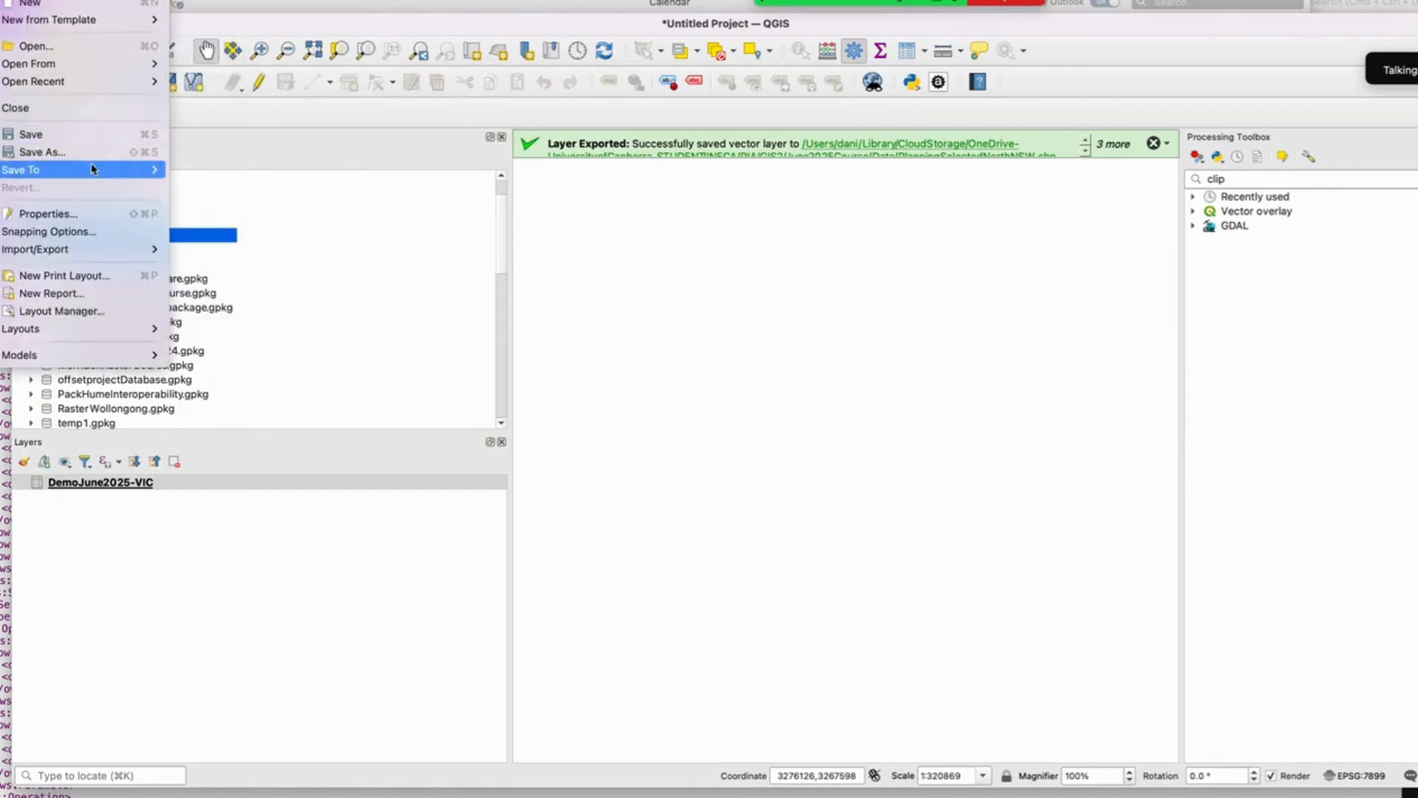
mouse_move(91, 168)
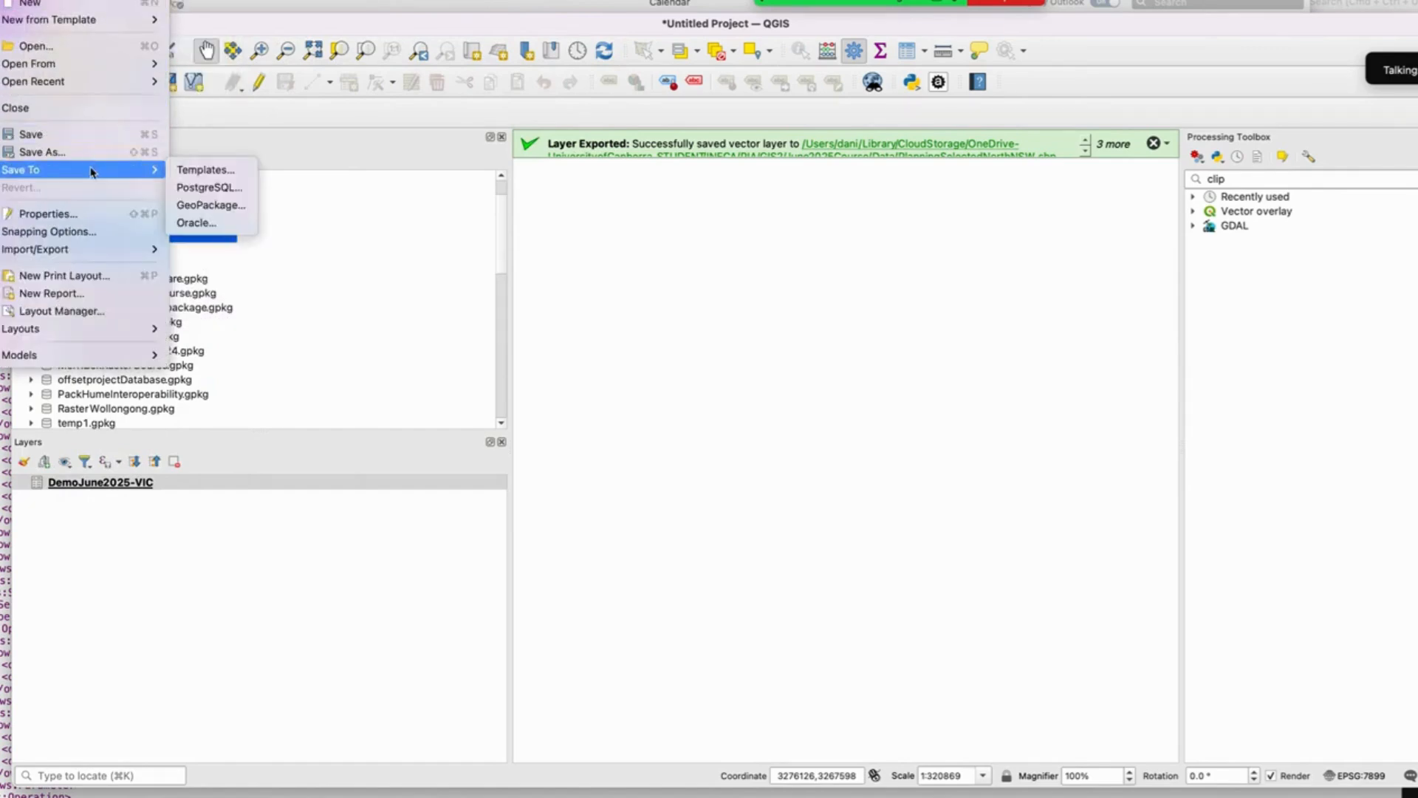
left_click(207, 205)
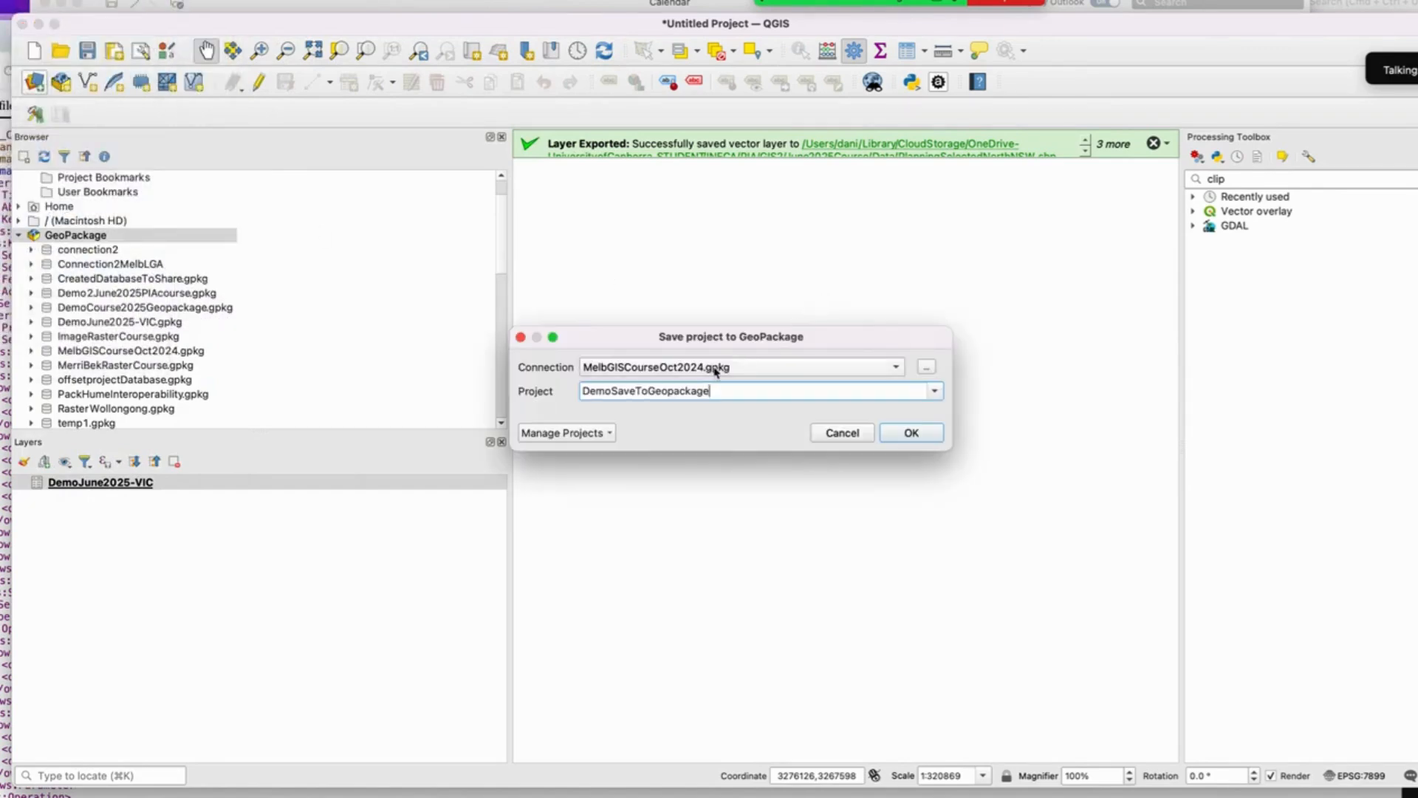
left_click(715, 369)
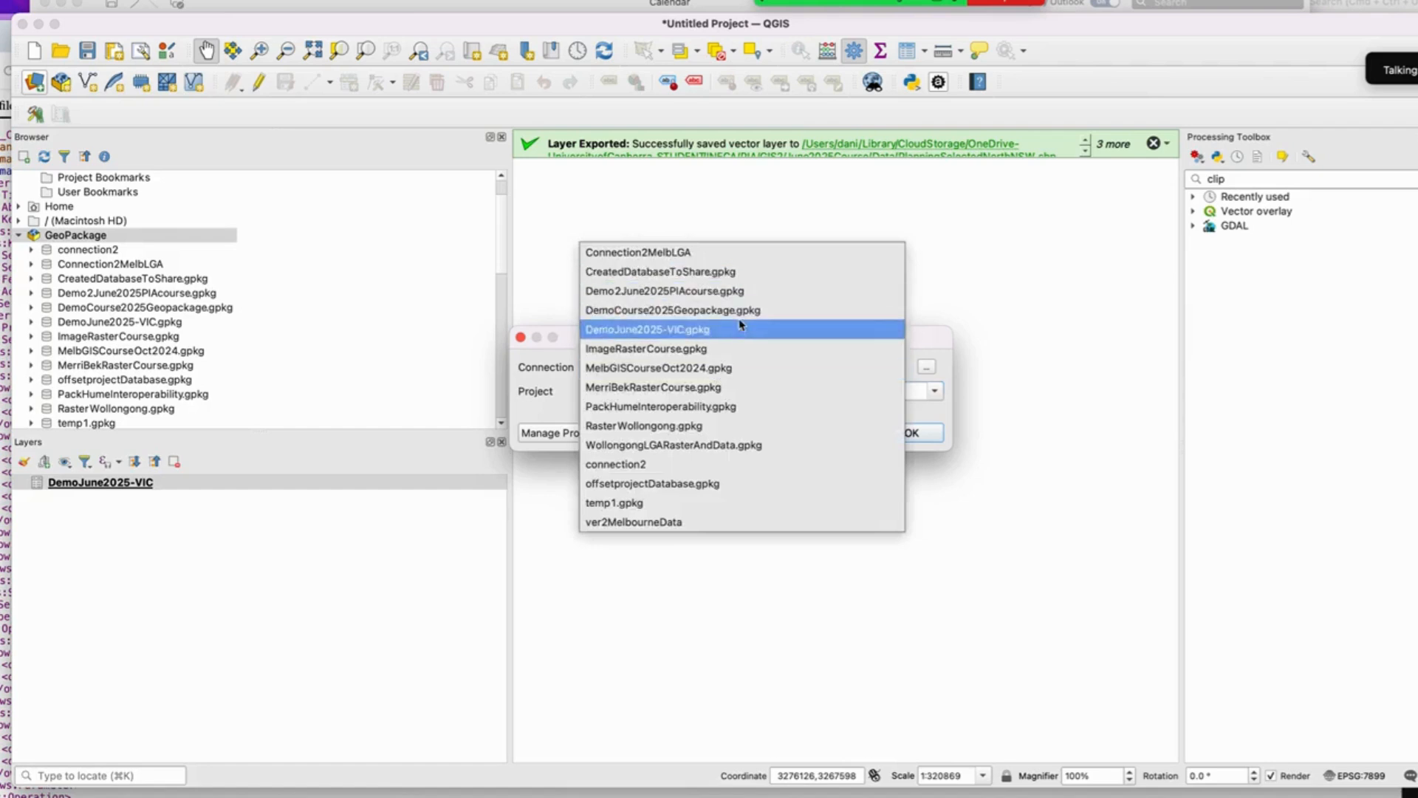
left_click(759, 327)
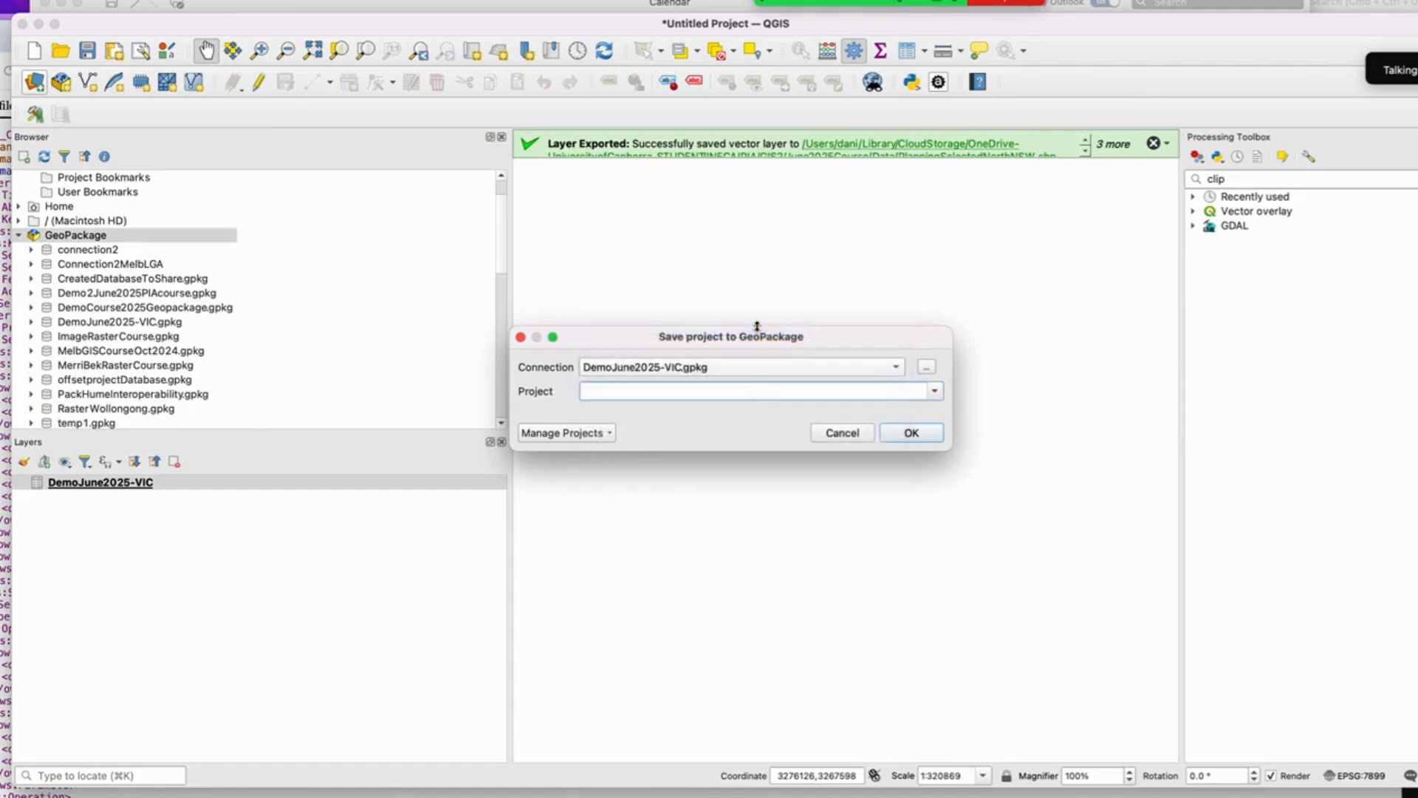
Step: Name the project DemoInVictoriaProjectFileJune2025 and save it into the GeoPackage
left_click(911, 434)
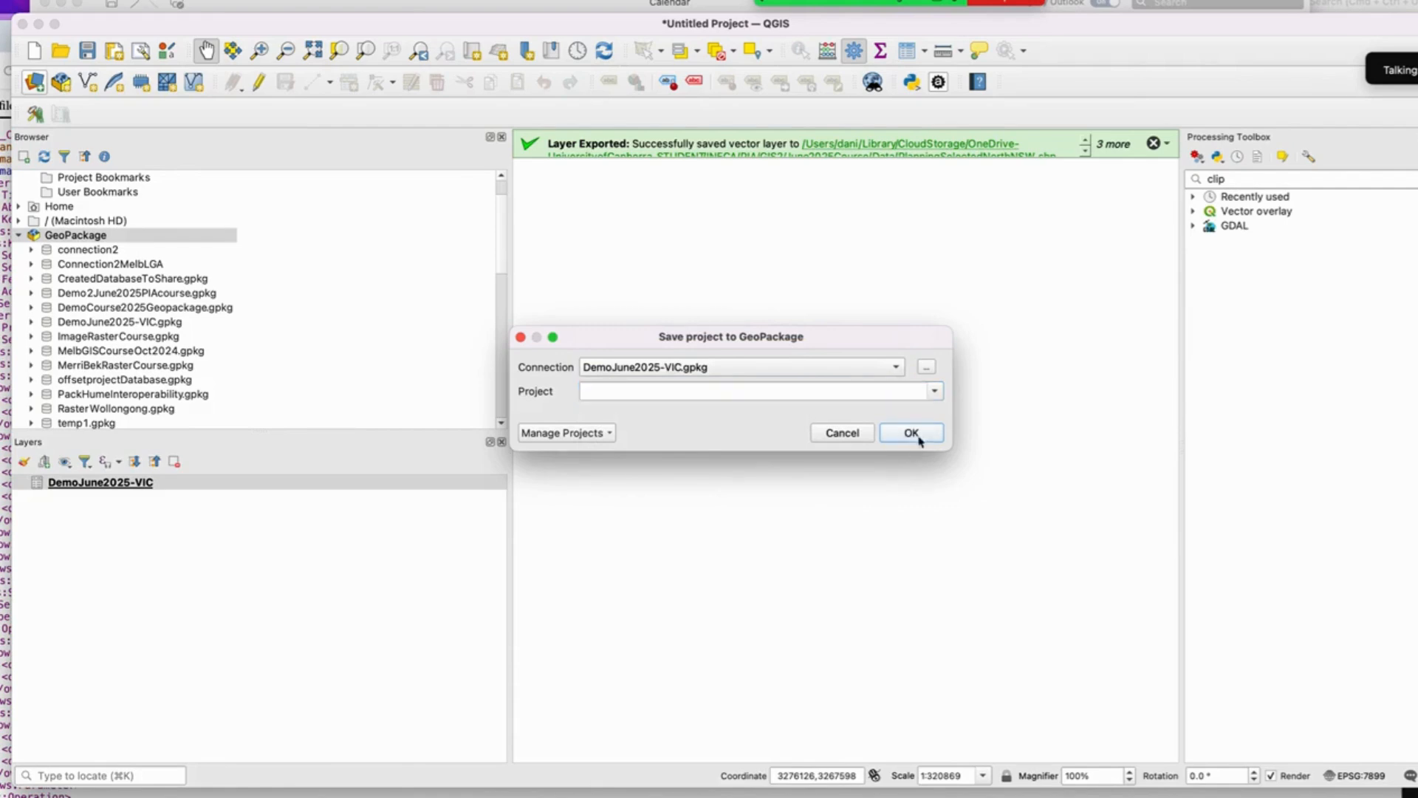
left_click(734, 392)
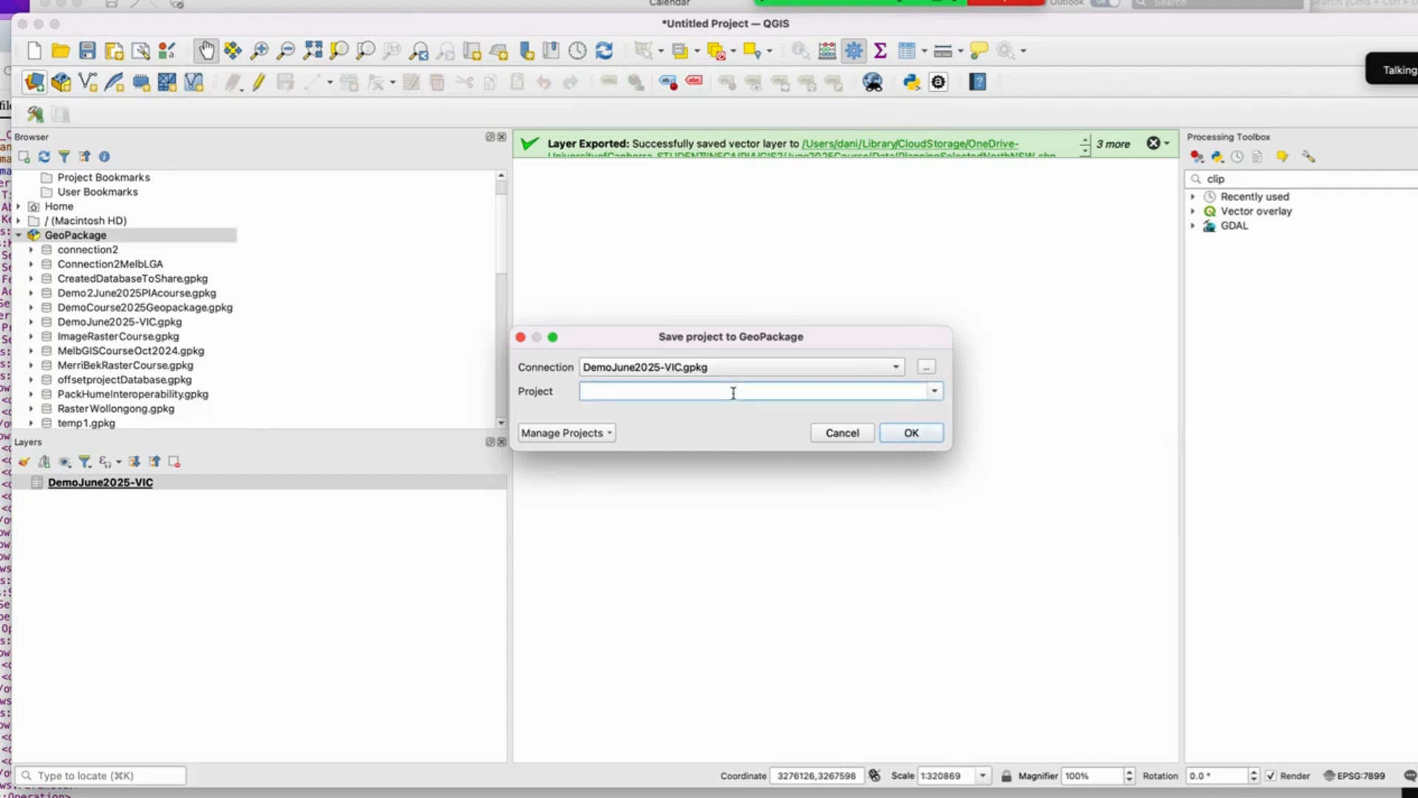
type("DemoInVictoriaProjectFileJ")
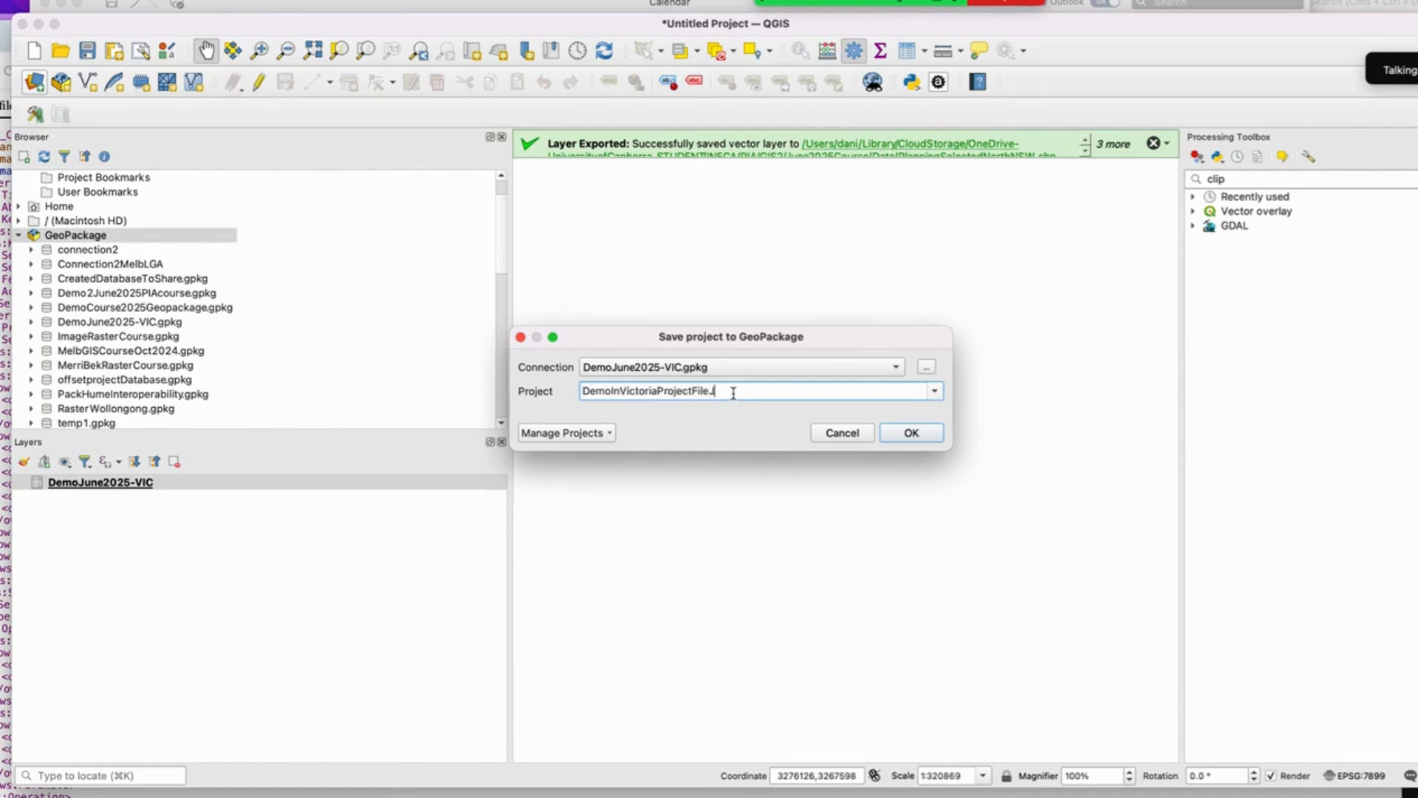
type("une2025")
left_click(910, 433)
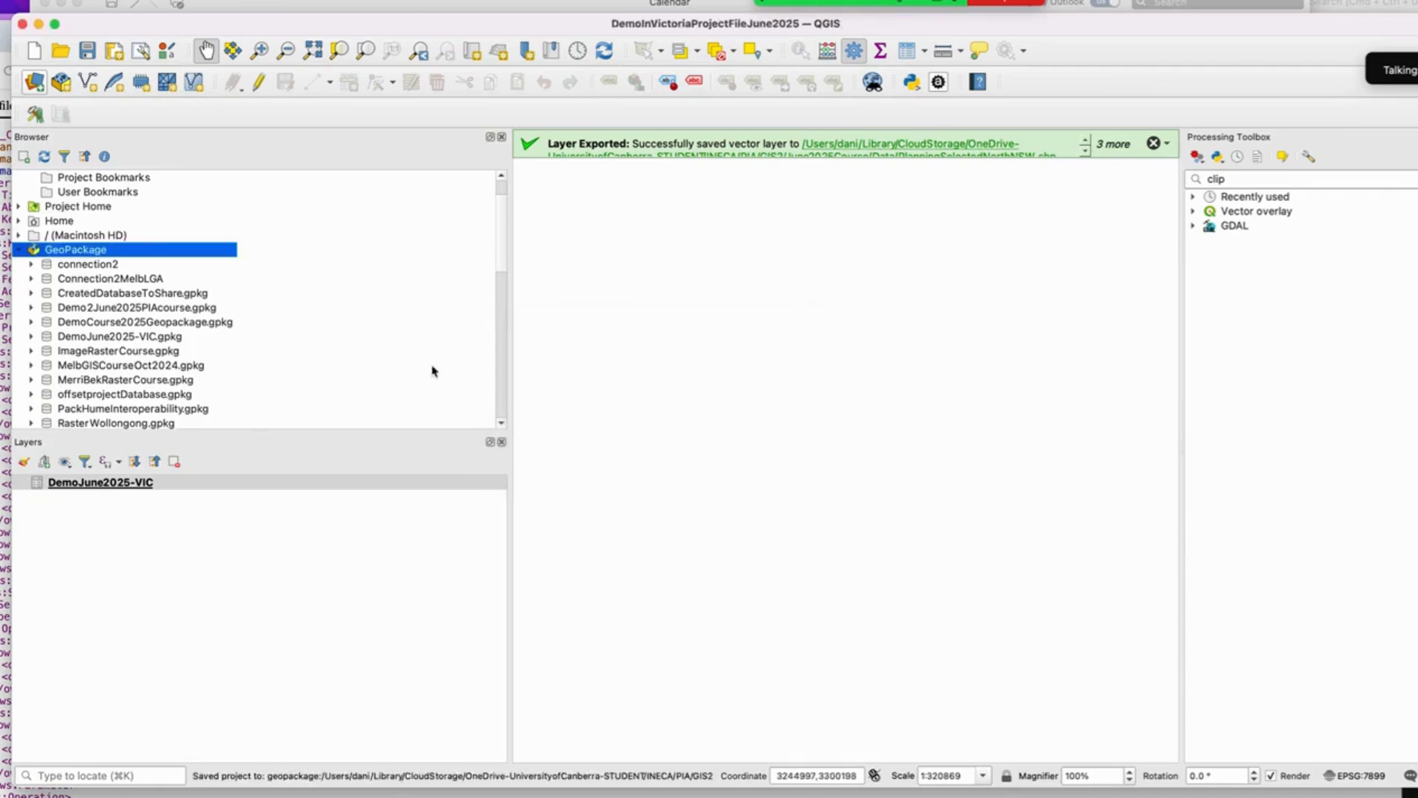
Step: Expand the DemoJune2025-VIC.gpkg entry in the browser to inspect its contents
left_click(21, 252)
left_click(21, 251)
scroll(125, 323, "down", 3)
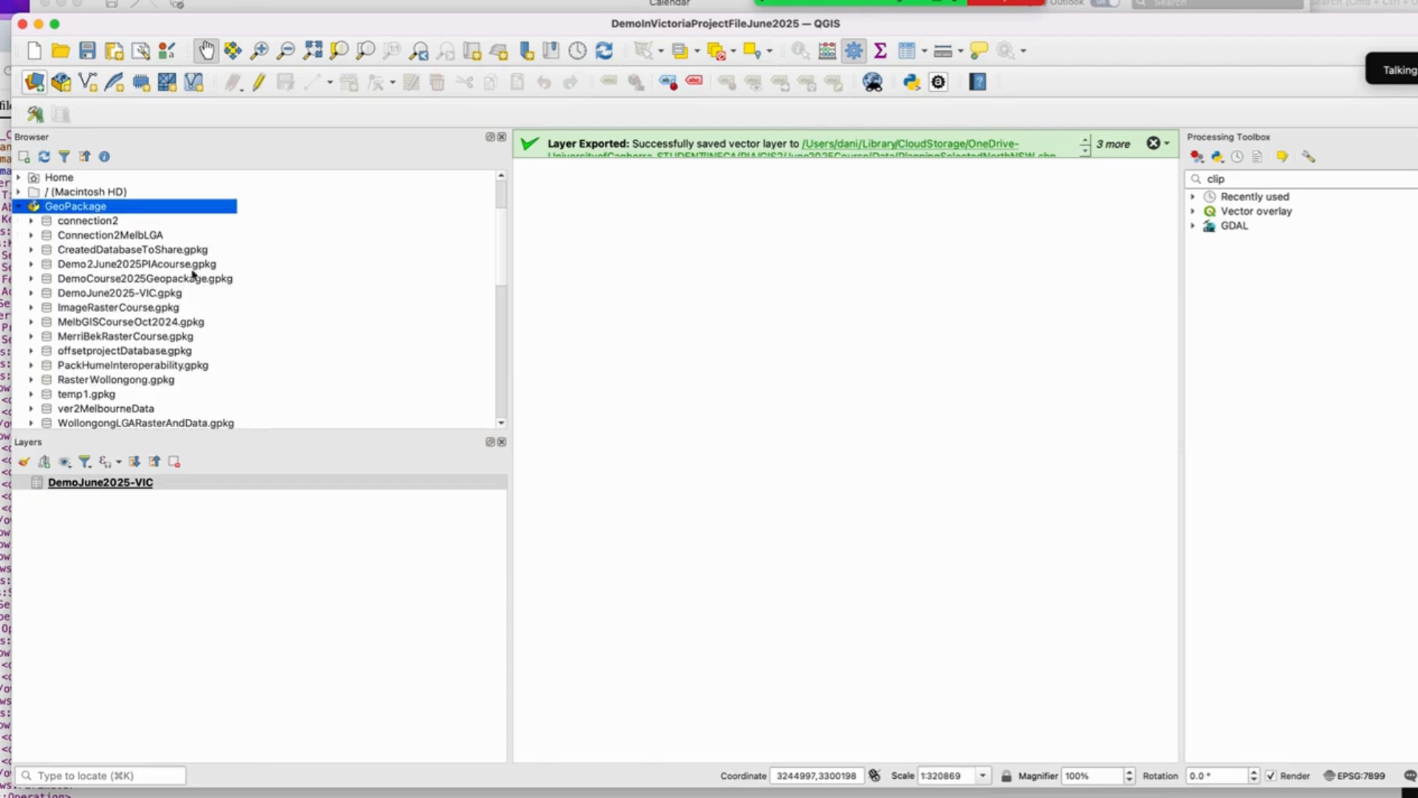
left_click(33, 293)
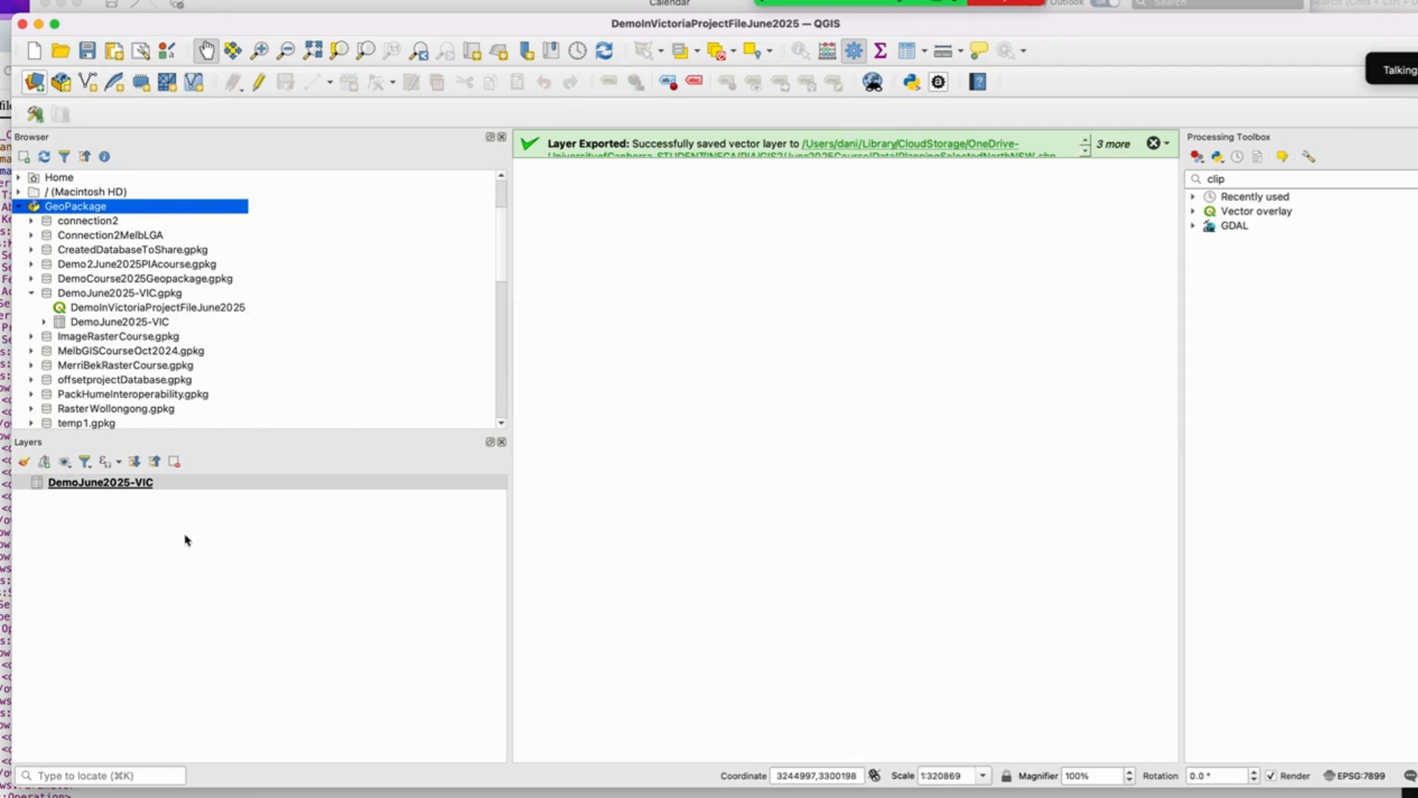
Step: Switch to the web browser, open the Vicmap Planning PLAN_ZONE WFS resource, and select its GetCapabilities URL
key("ctrl+Up")
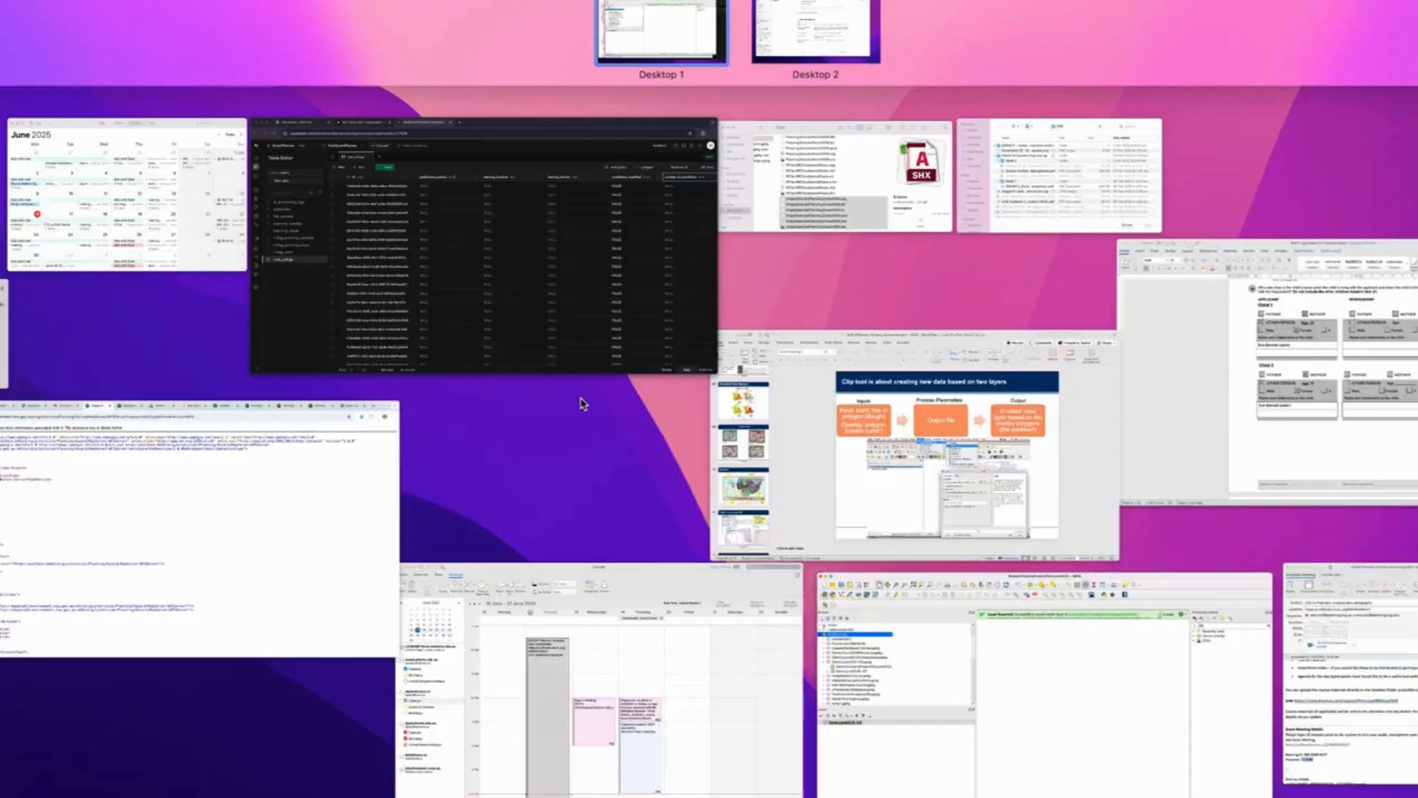
left_click(185, 517)
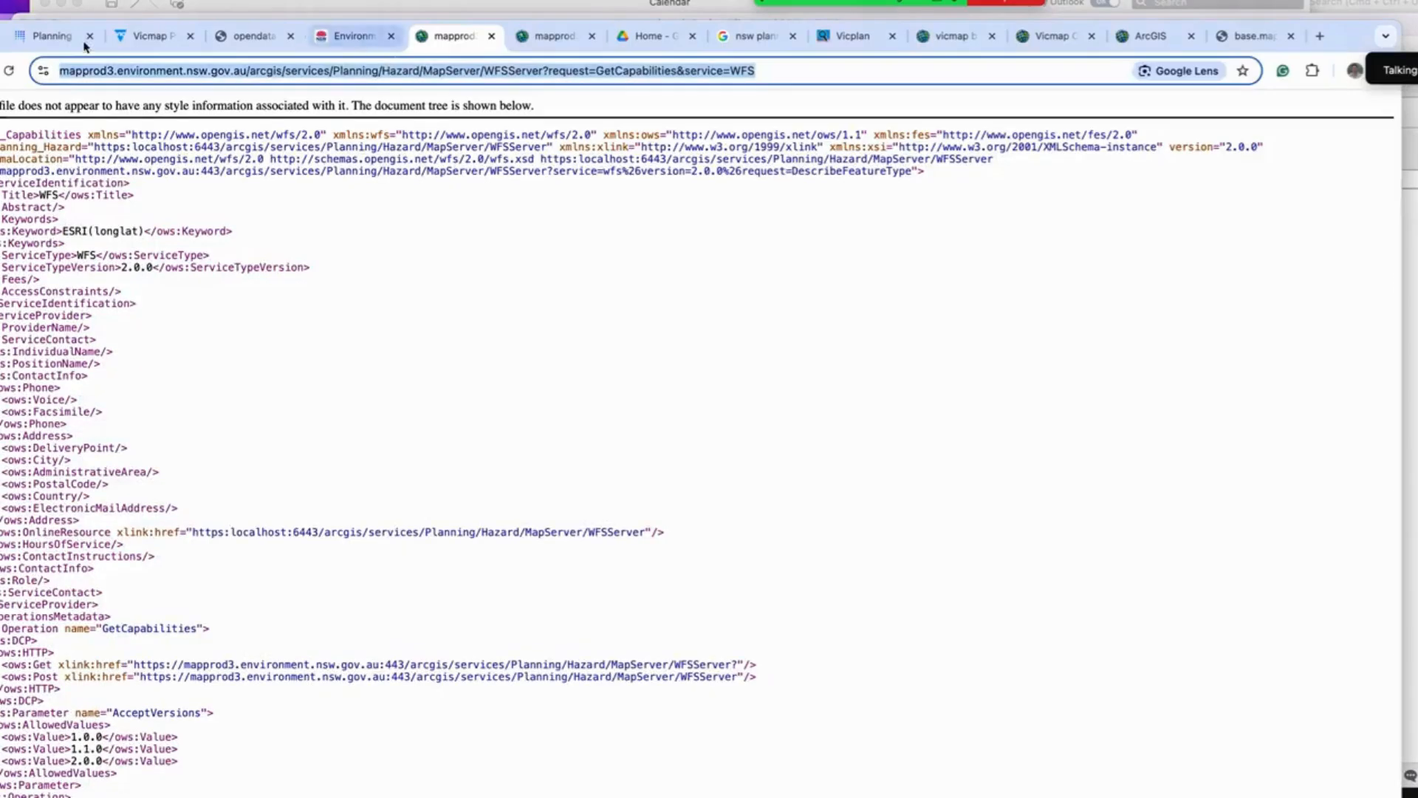
left_click(137, 36)
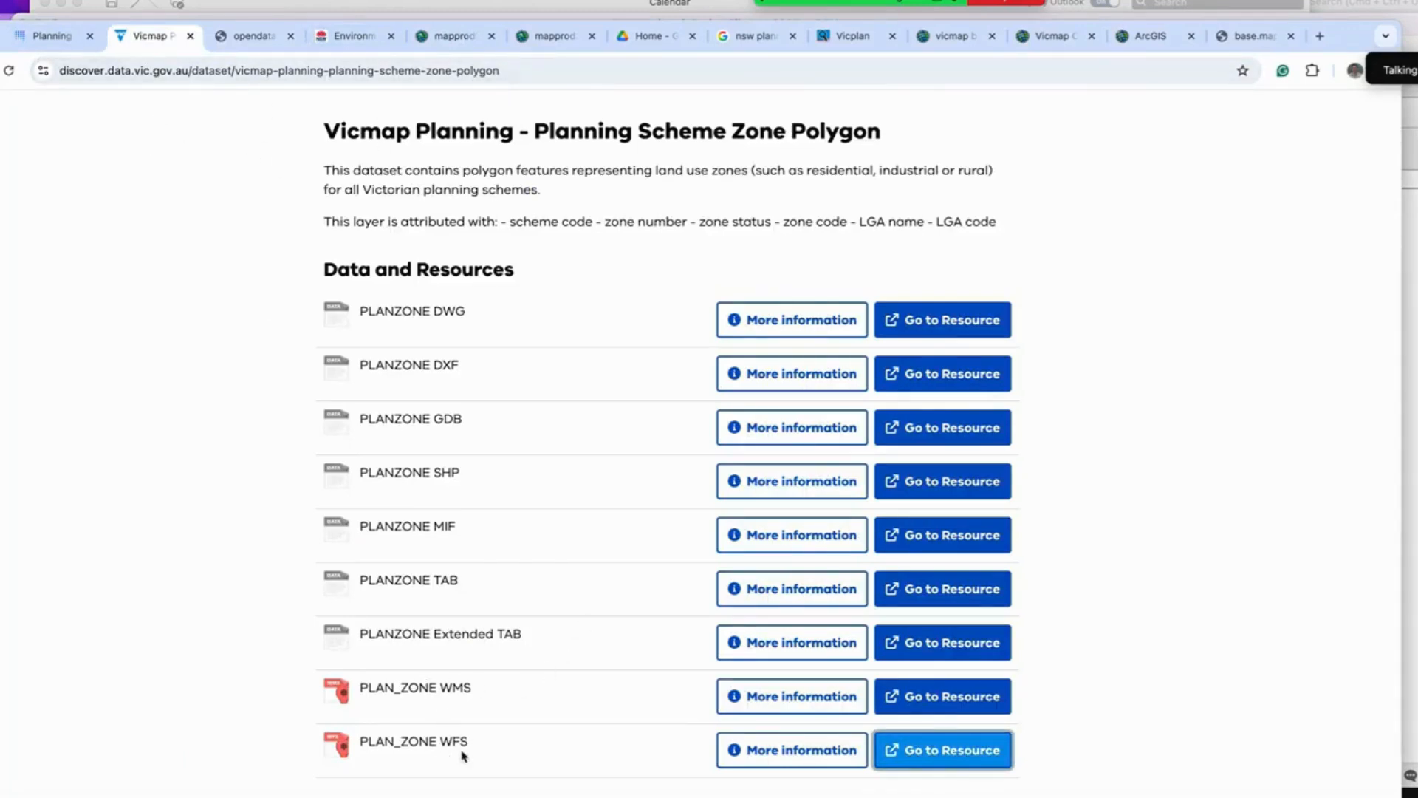
left_click(956, 751)
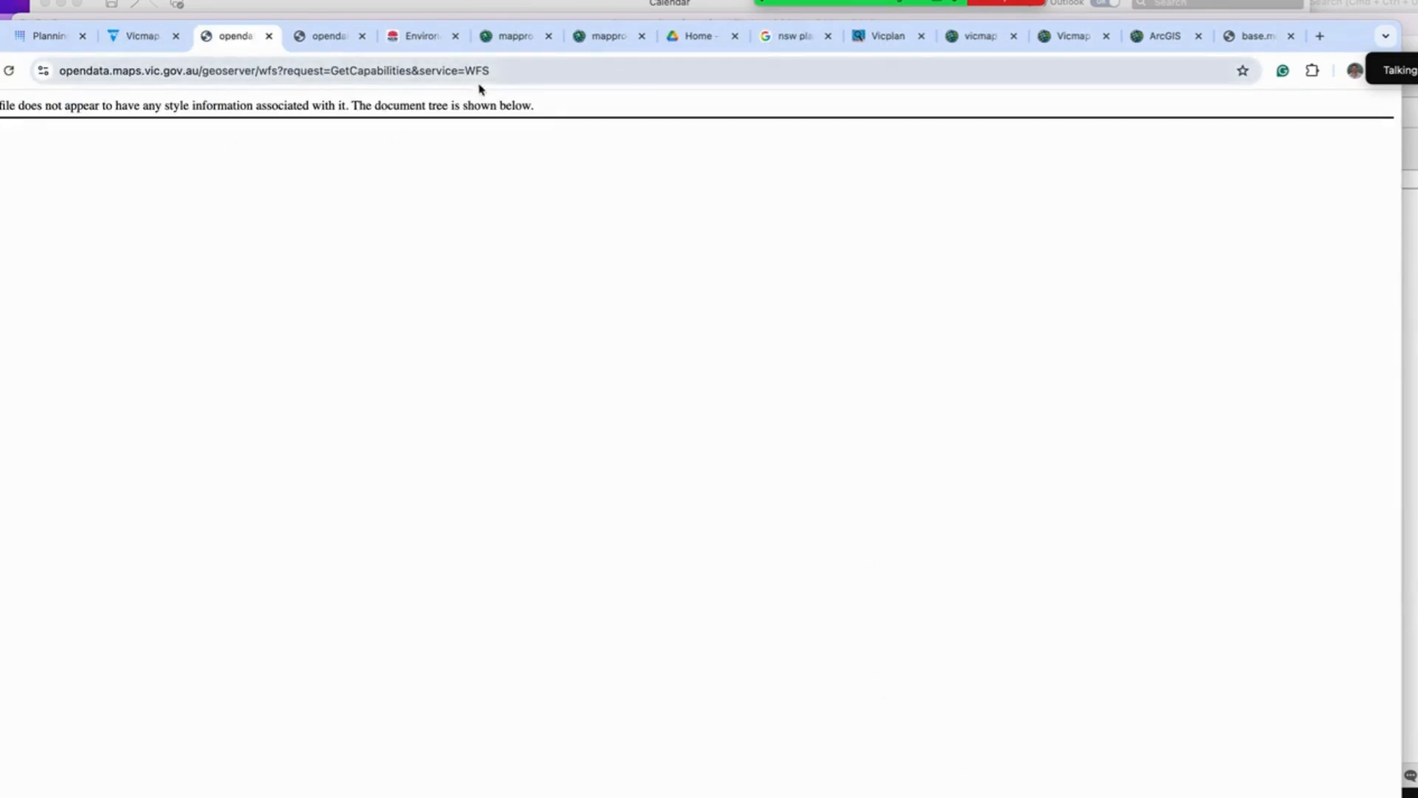
left_click(435, 71)
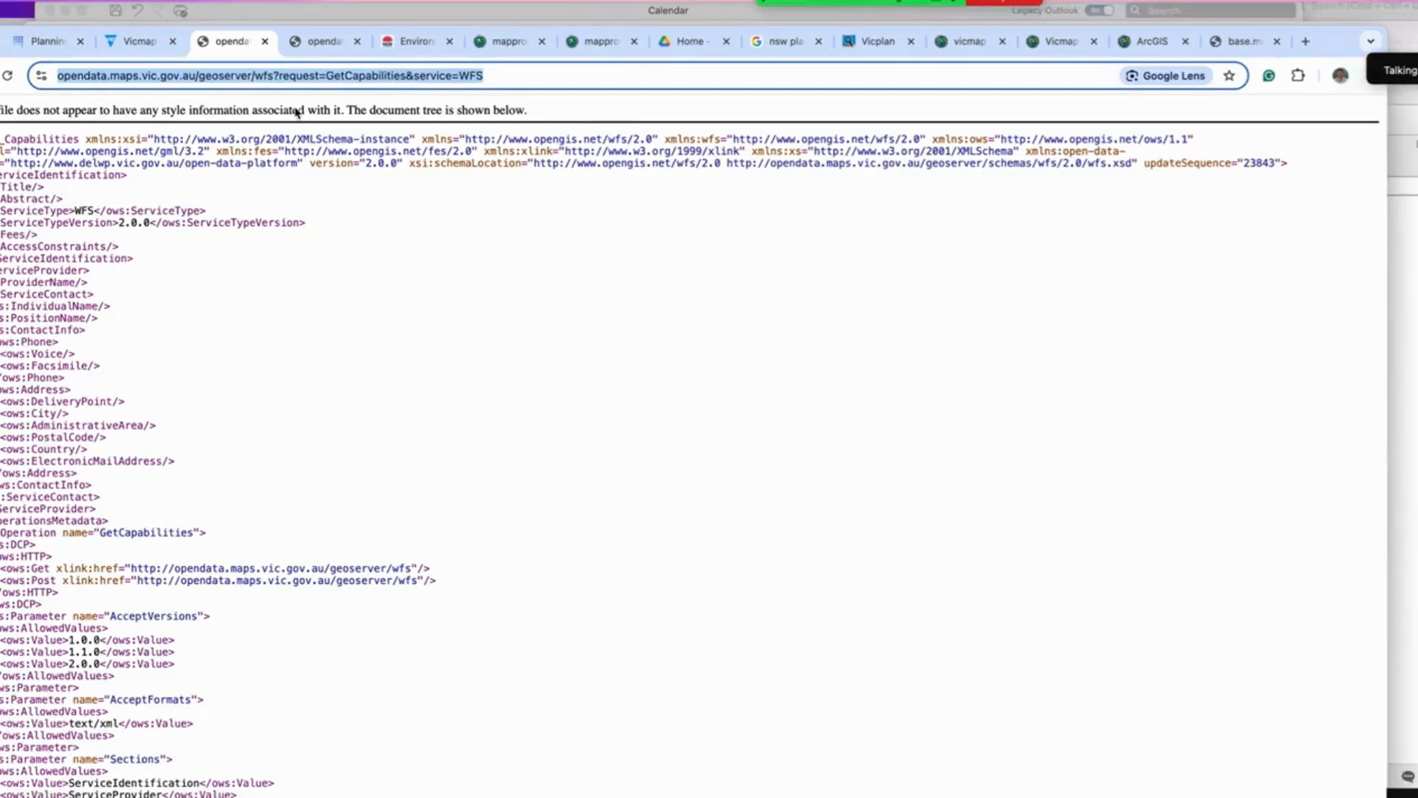
Step: Switch back to QGIS and open the Add WFS / OGC API Features Layer dialog
key("ctrl+Up")
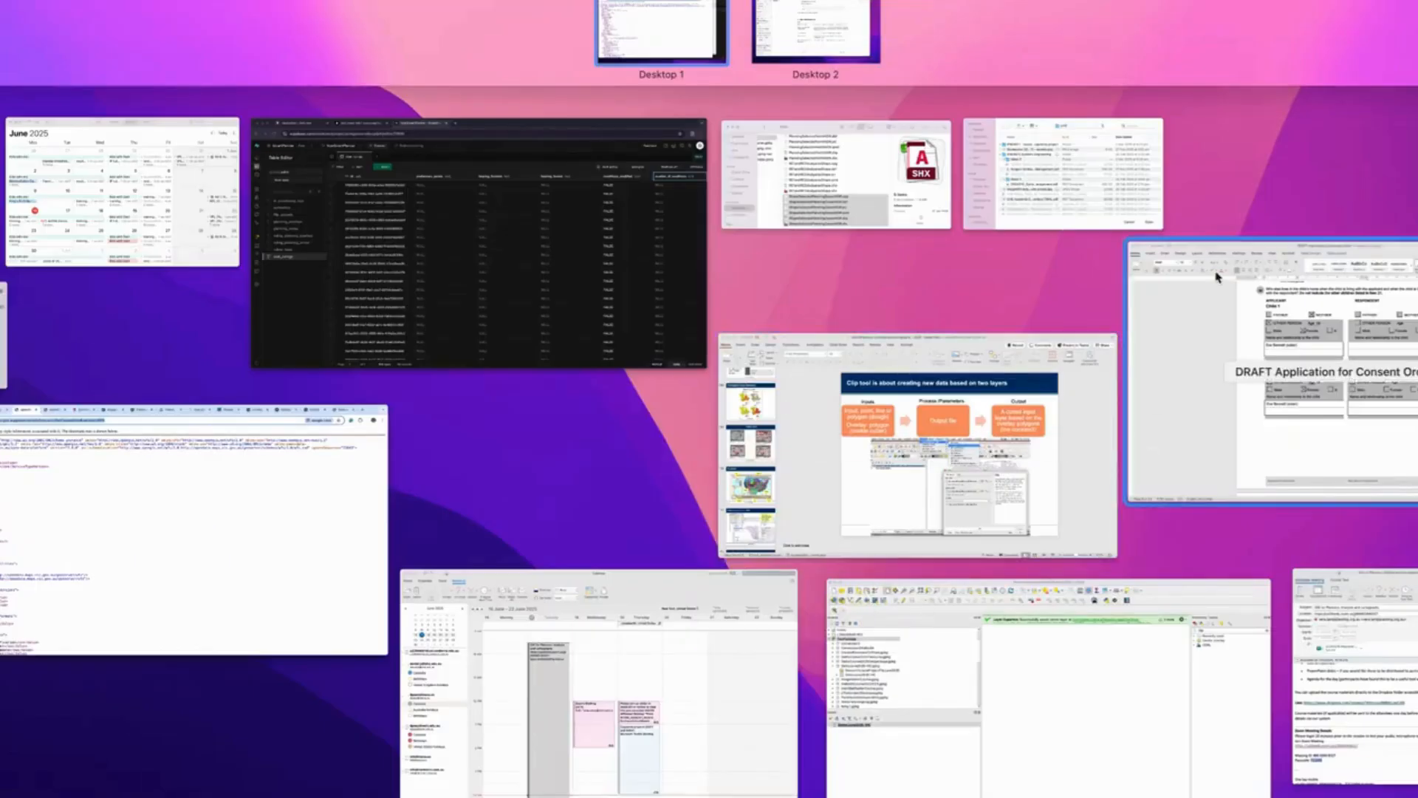
left_click(1142, 646)
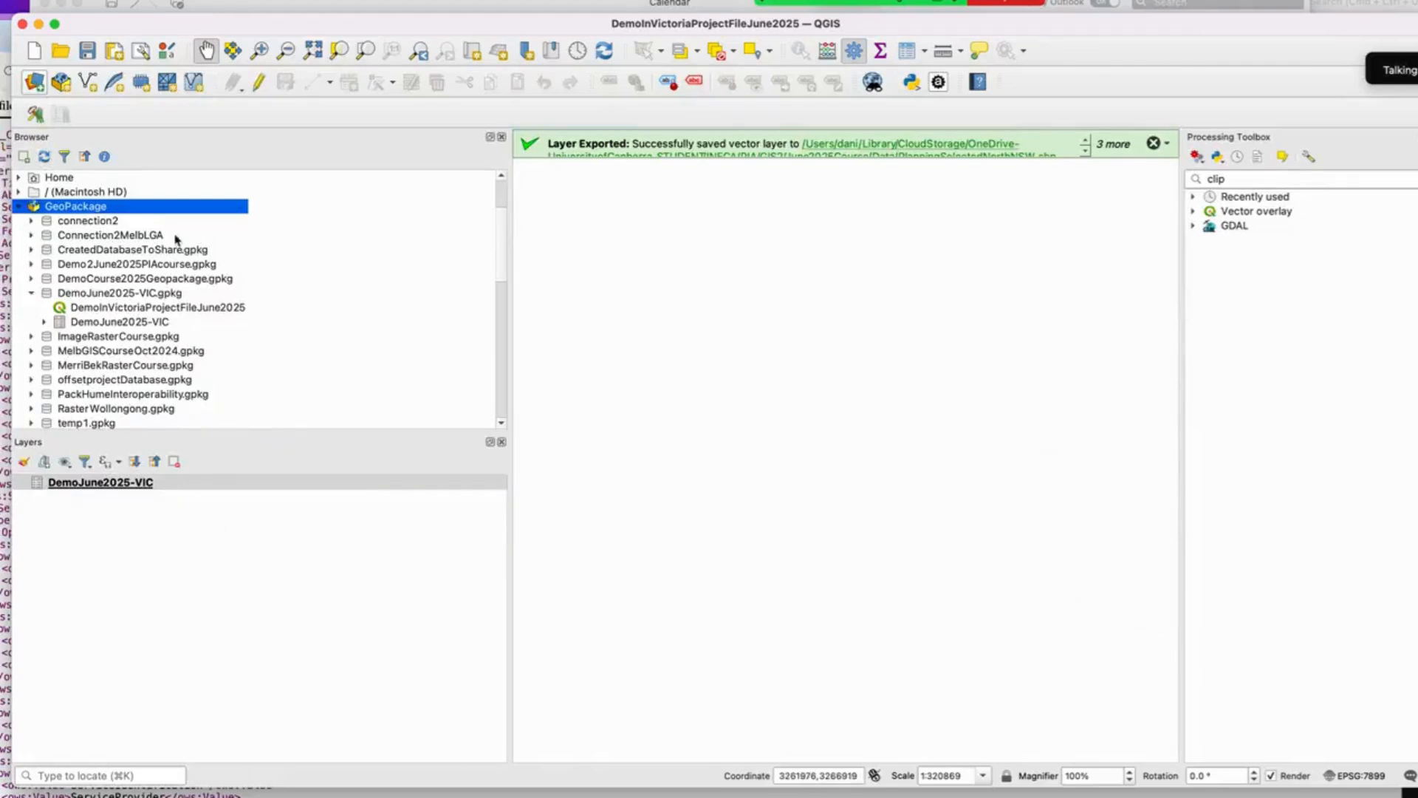
left_click(134, 1)
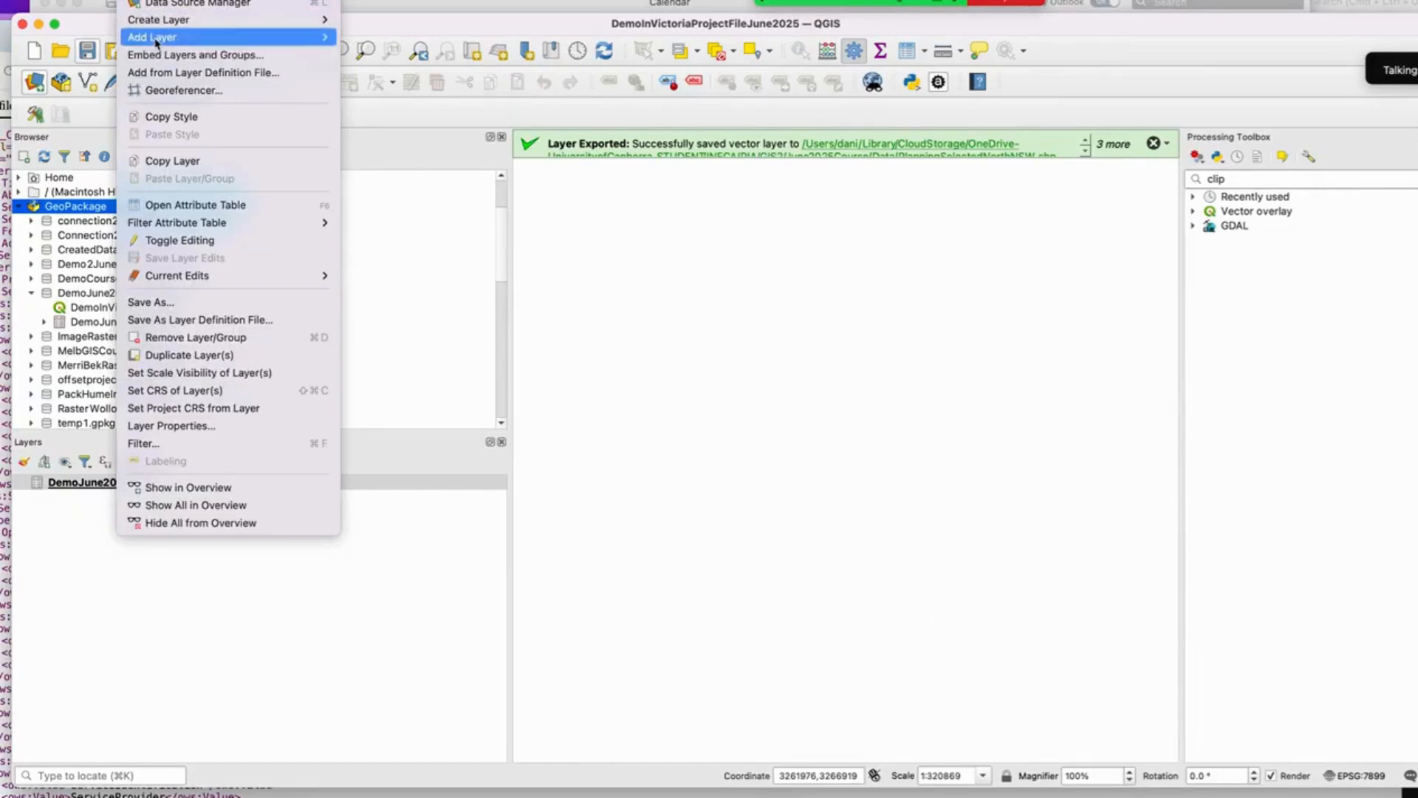
mouse_move(185, 36)
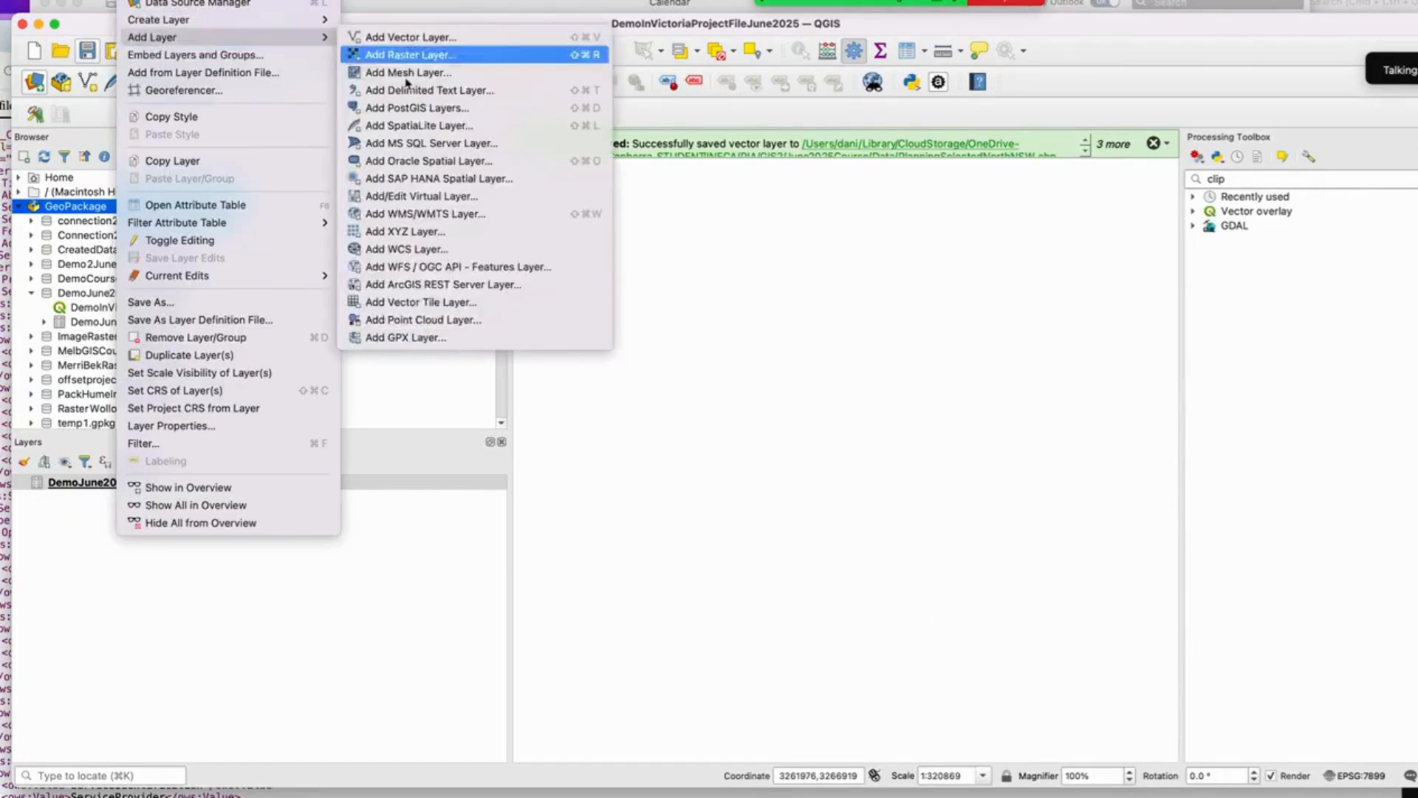
left_click(482, 270)
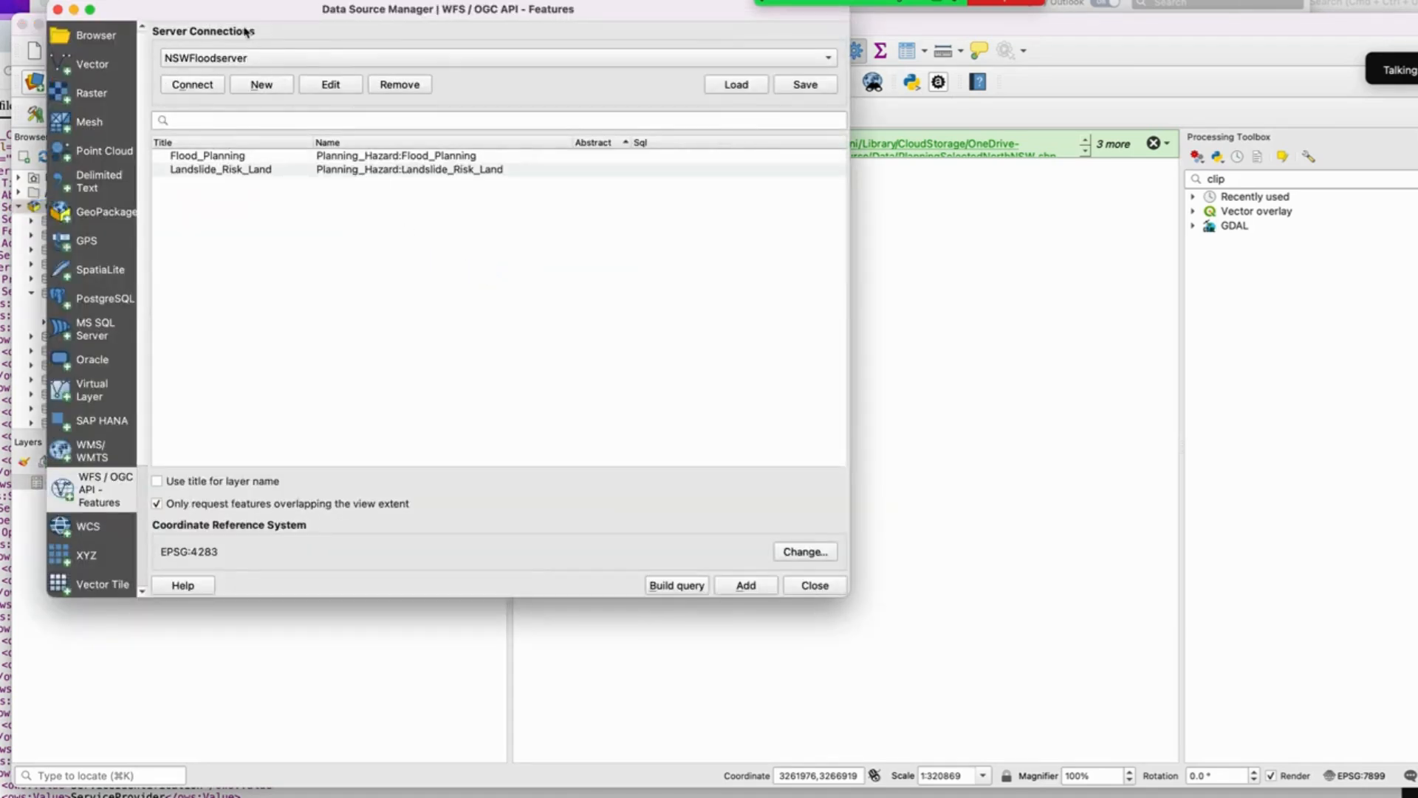
Step: Create a new WFS connection named DemoConnectionVICJune2025 and paste the Vicmap GetCapabilities URL into it
left_click(263, 85)
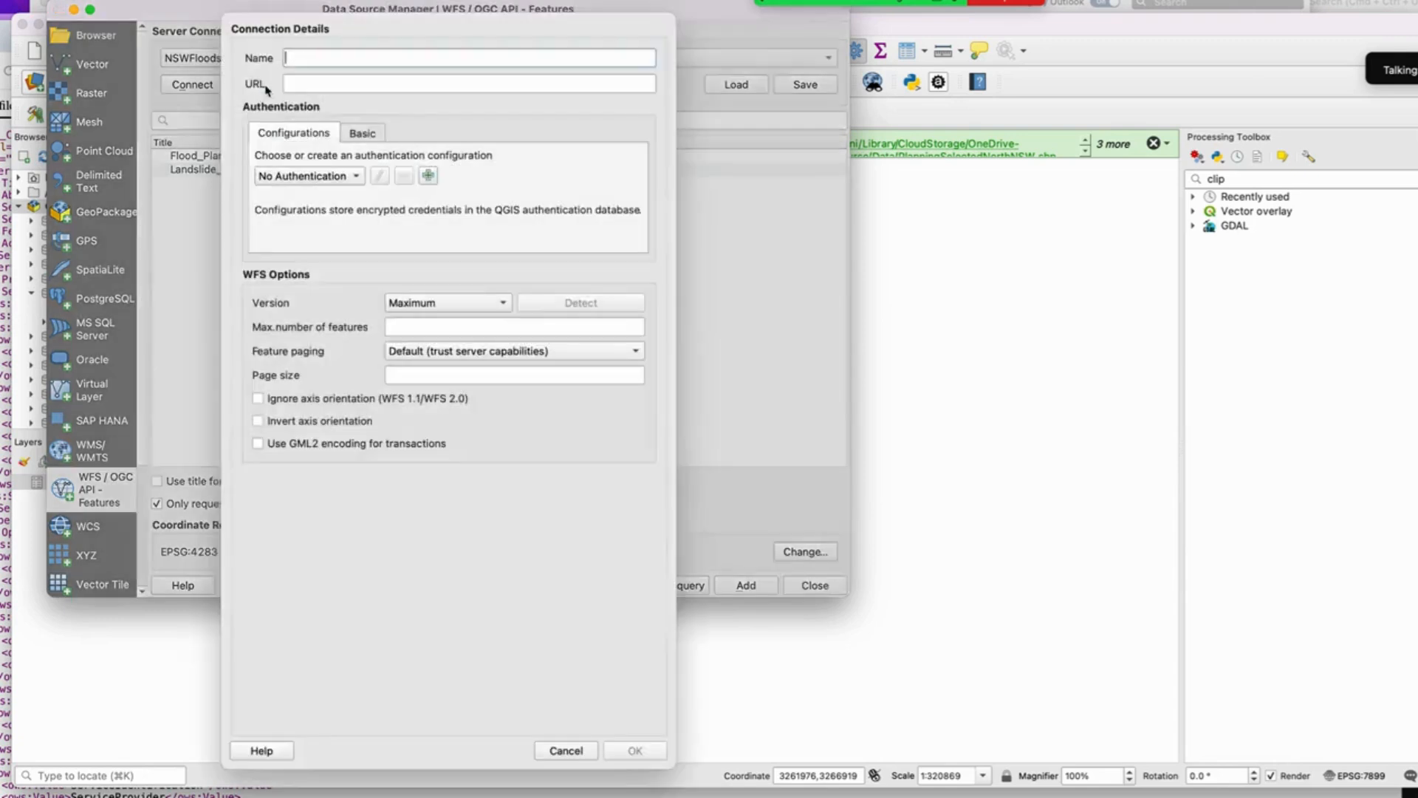
type("DemoConnectionVIC")
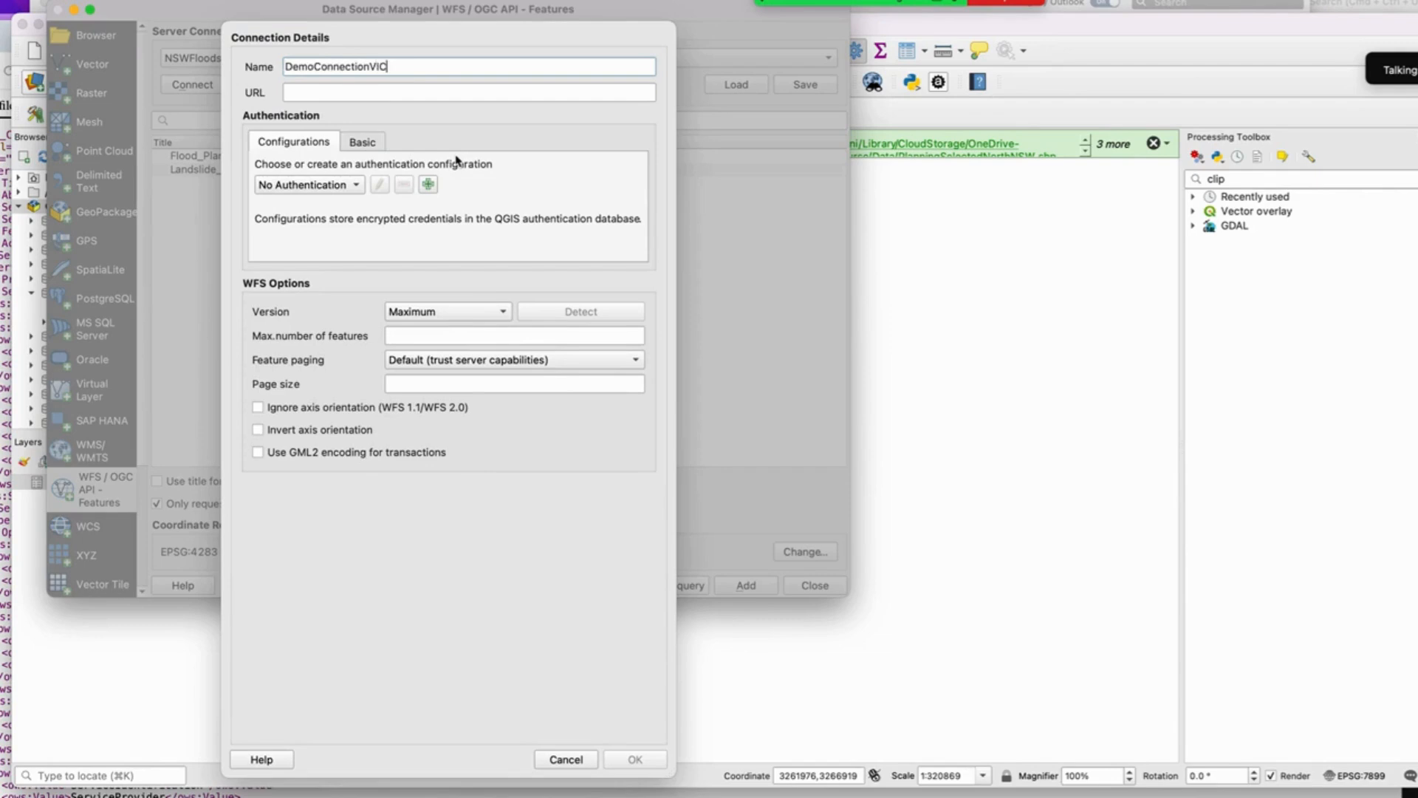
type("June2025")
left_click(438, 94)
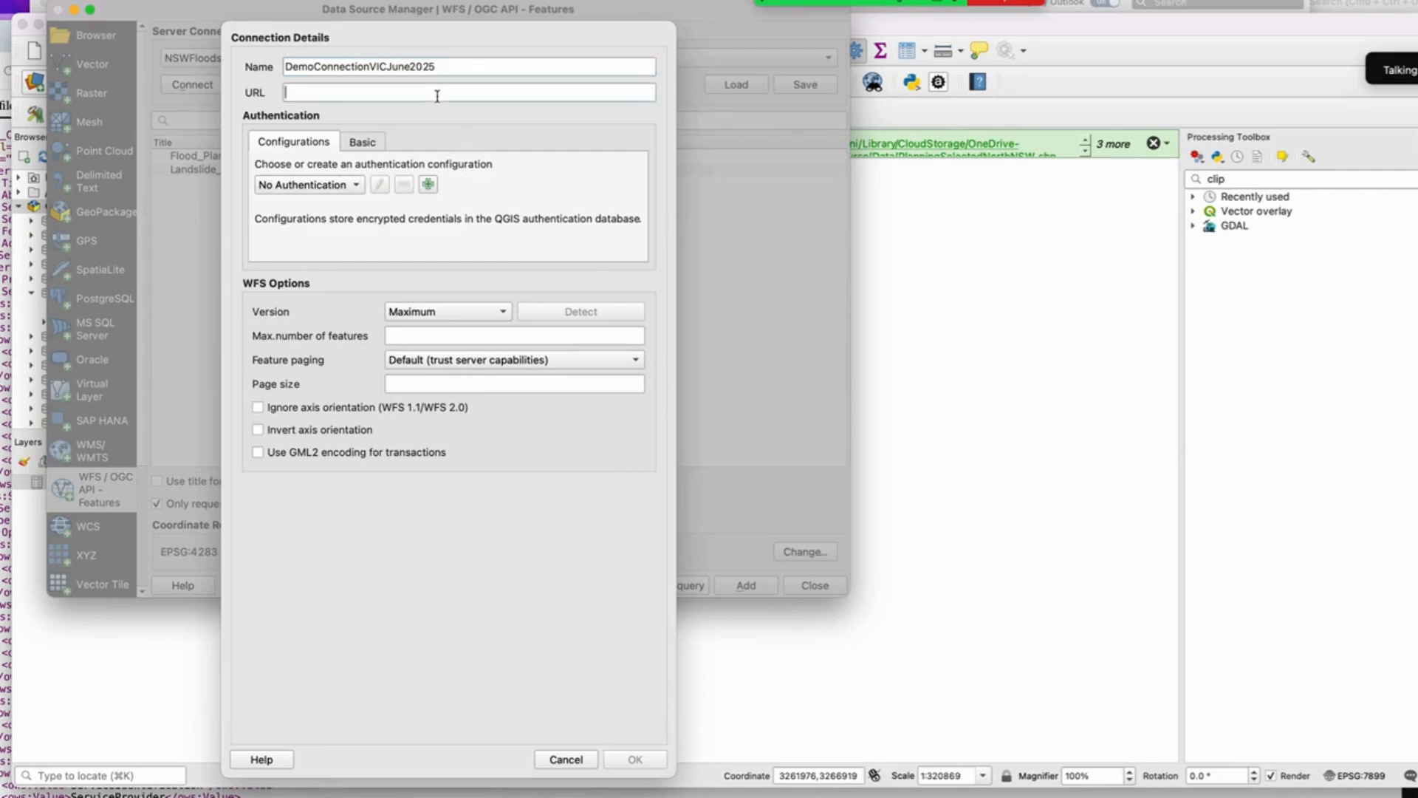
type("https://opendata.maps.vic.gov.au/geoserver/wfs?request=GetCapabilities&service=WFS")
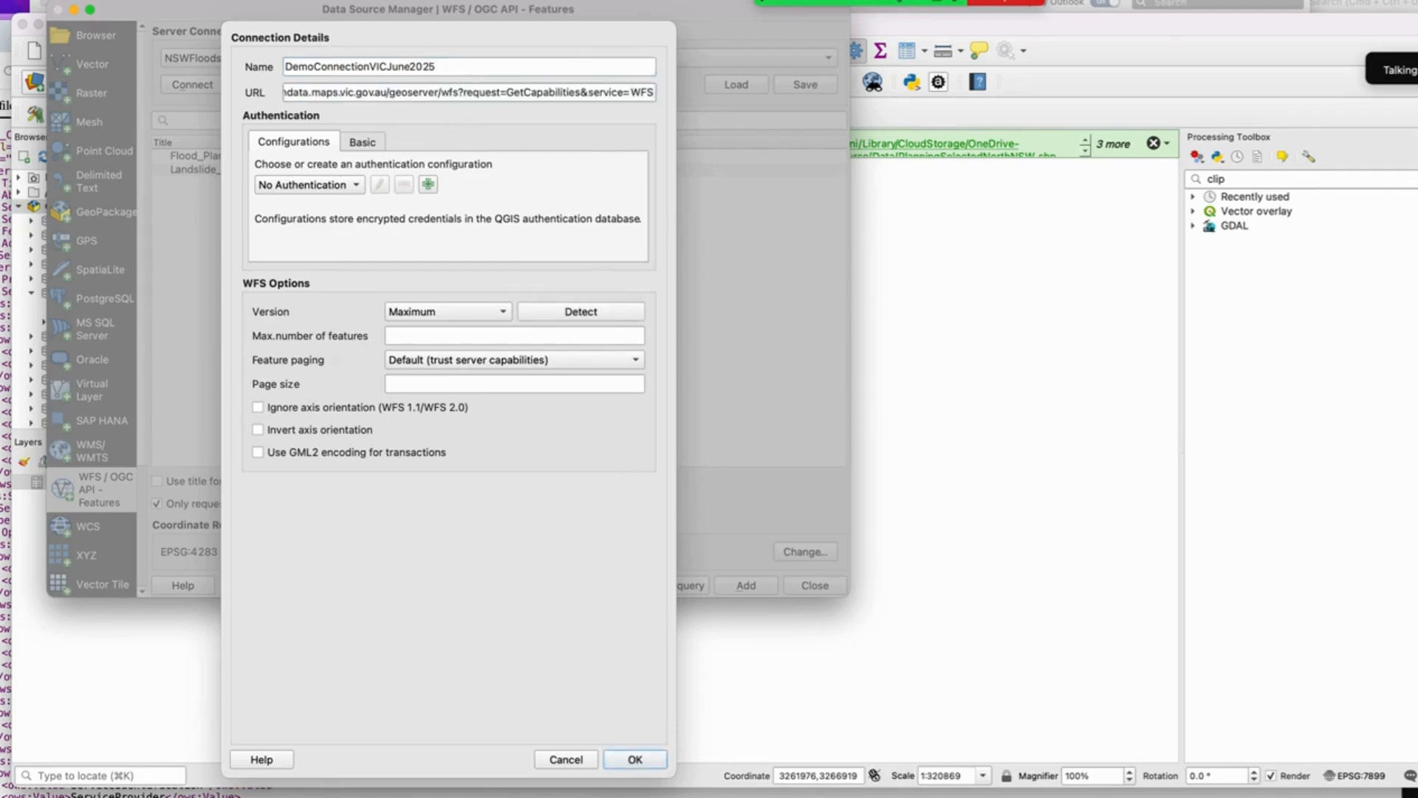
Step: Compare the pasted URL with the browser's GetCapabilities address, then save the new WFS connection
key("ctrl+Up")
left_click(176, 487)
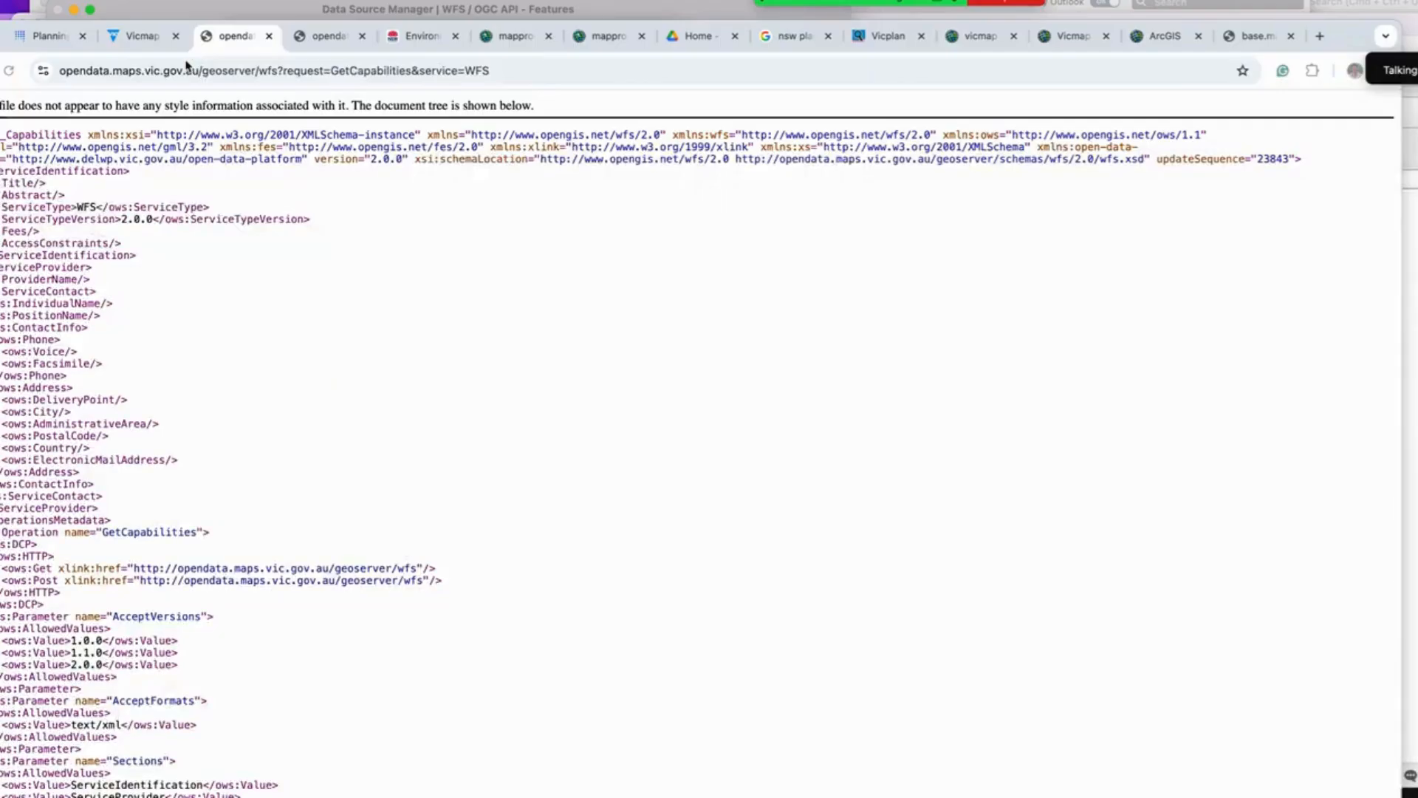
left_click(252, 69)
key("ctrl+Up")
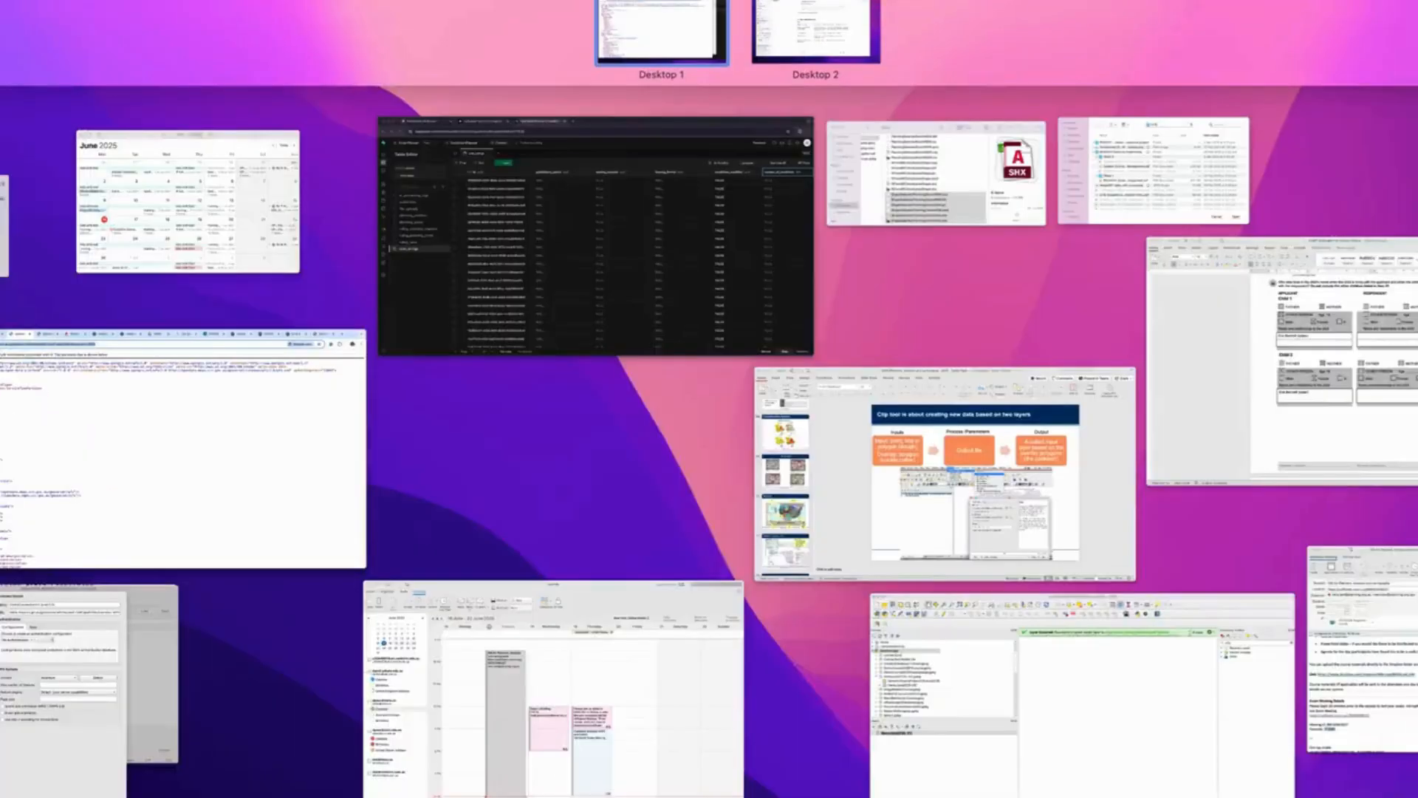
left_click(1062, 680)
key("ctrl+Up")
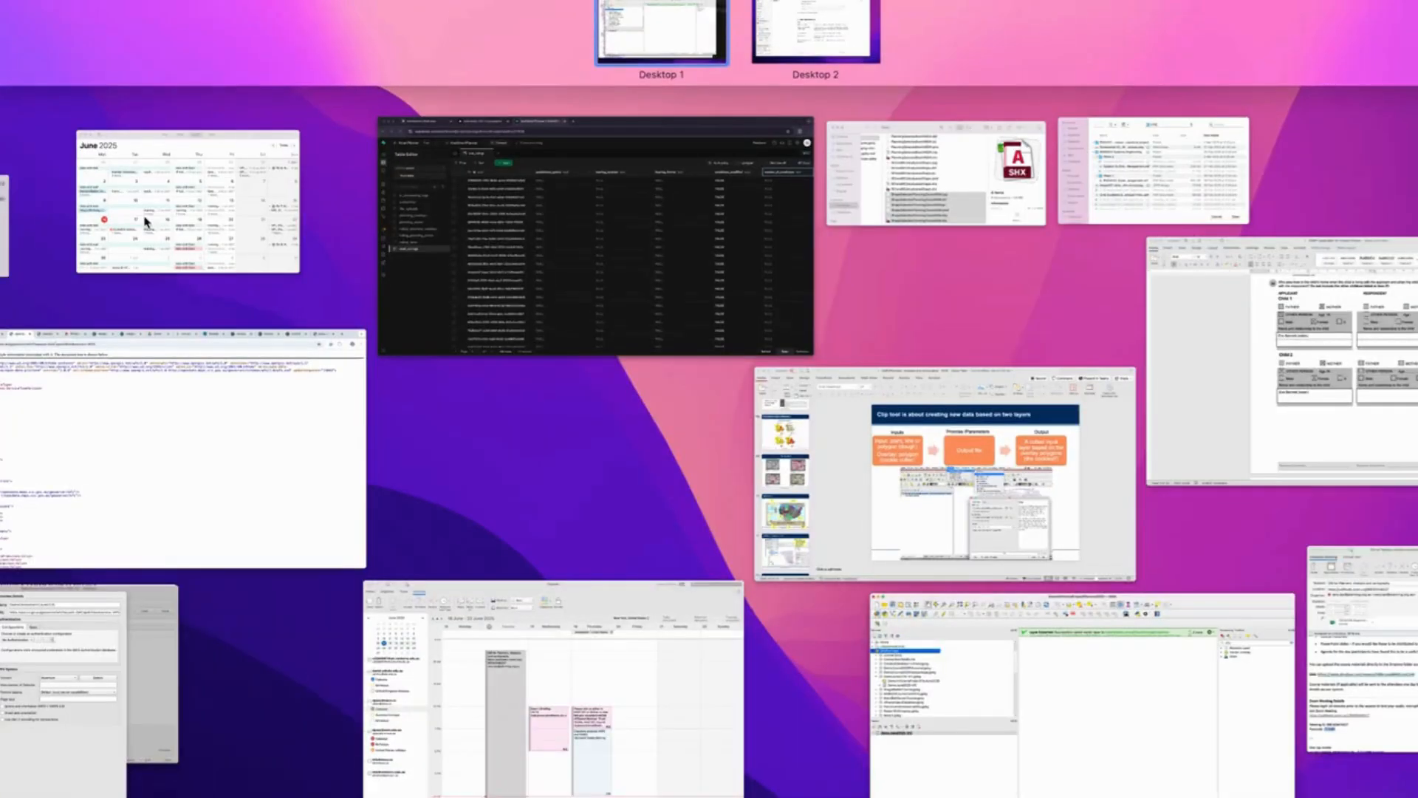
left_click(74, 665)
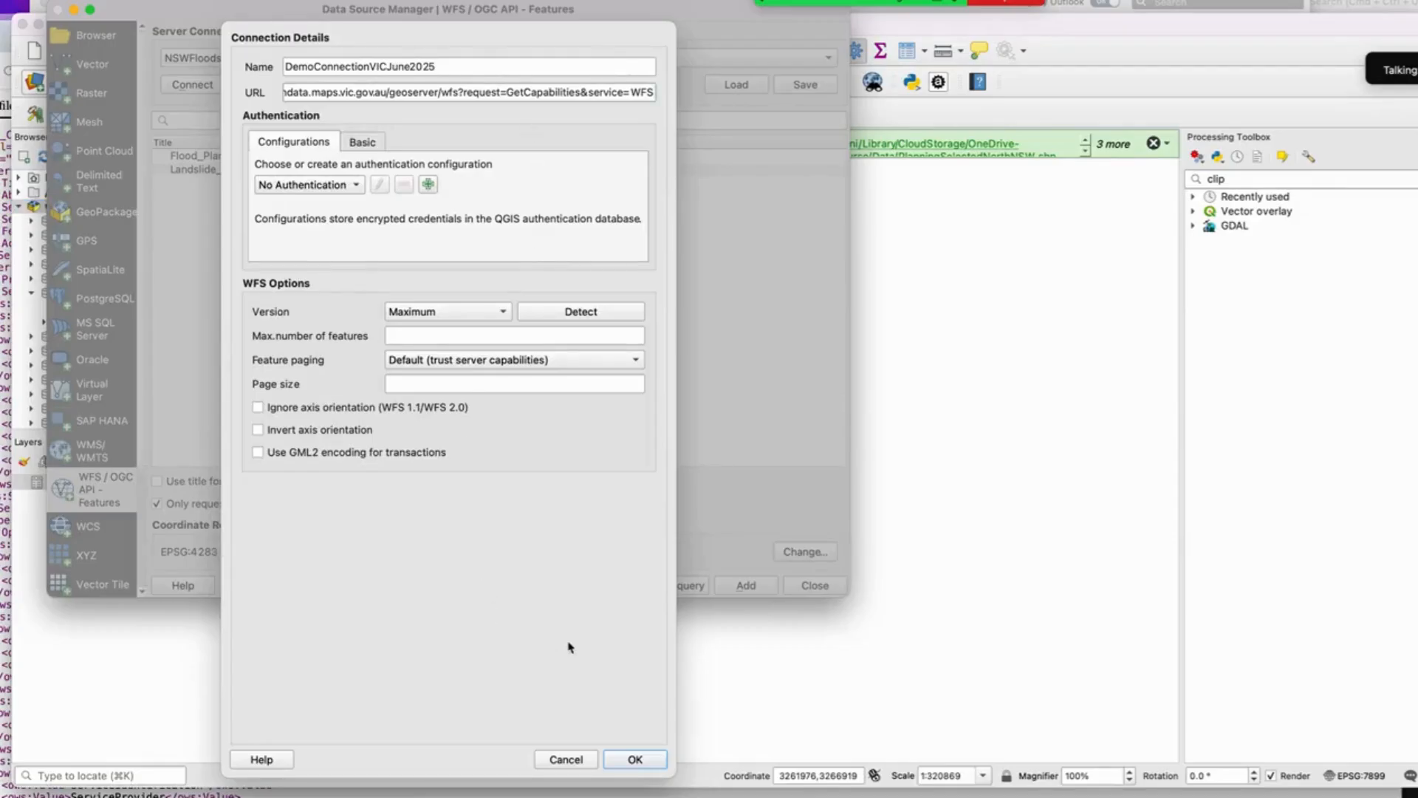
left_click(631, 761)
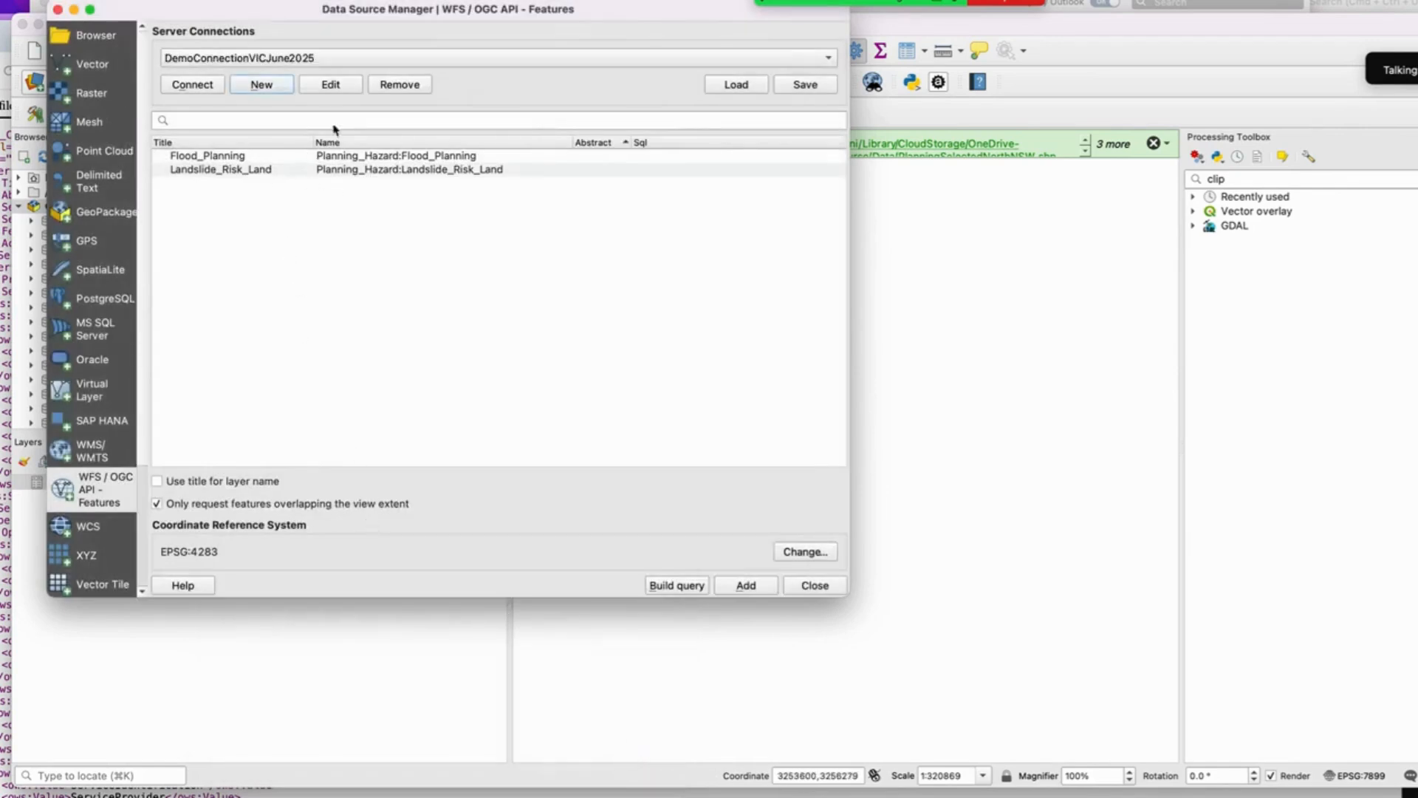
Step: Connect to DemoConnectionVICJune2025 and scroll through the list of available Vicmap layers
left_click(196, 90)
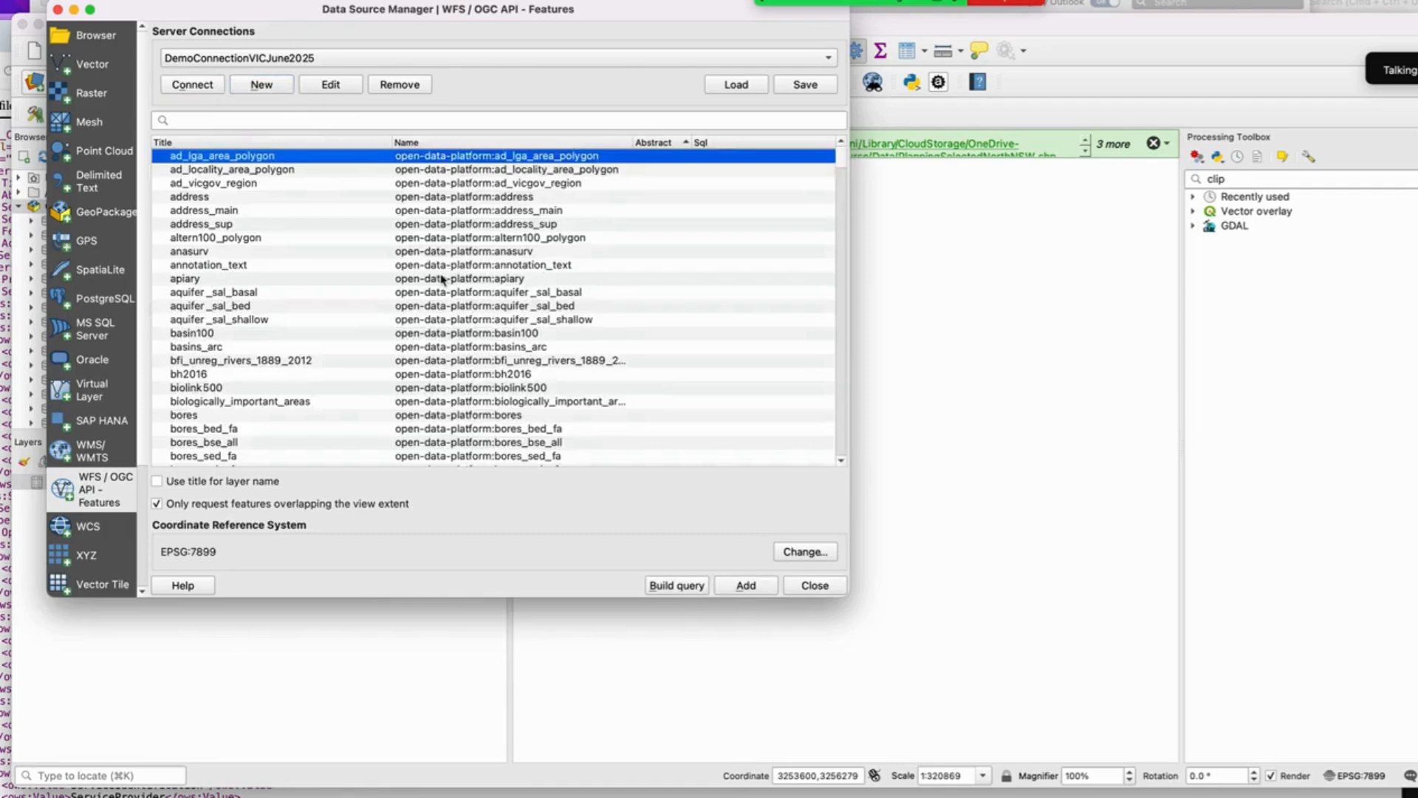
scroll(442, 280, "down", 3)
scroll(446, 293, "down", 7)
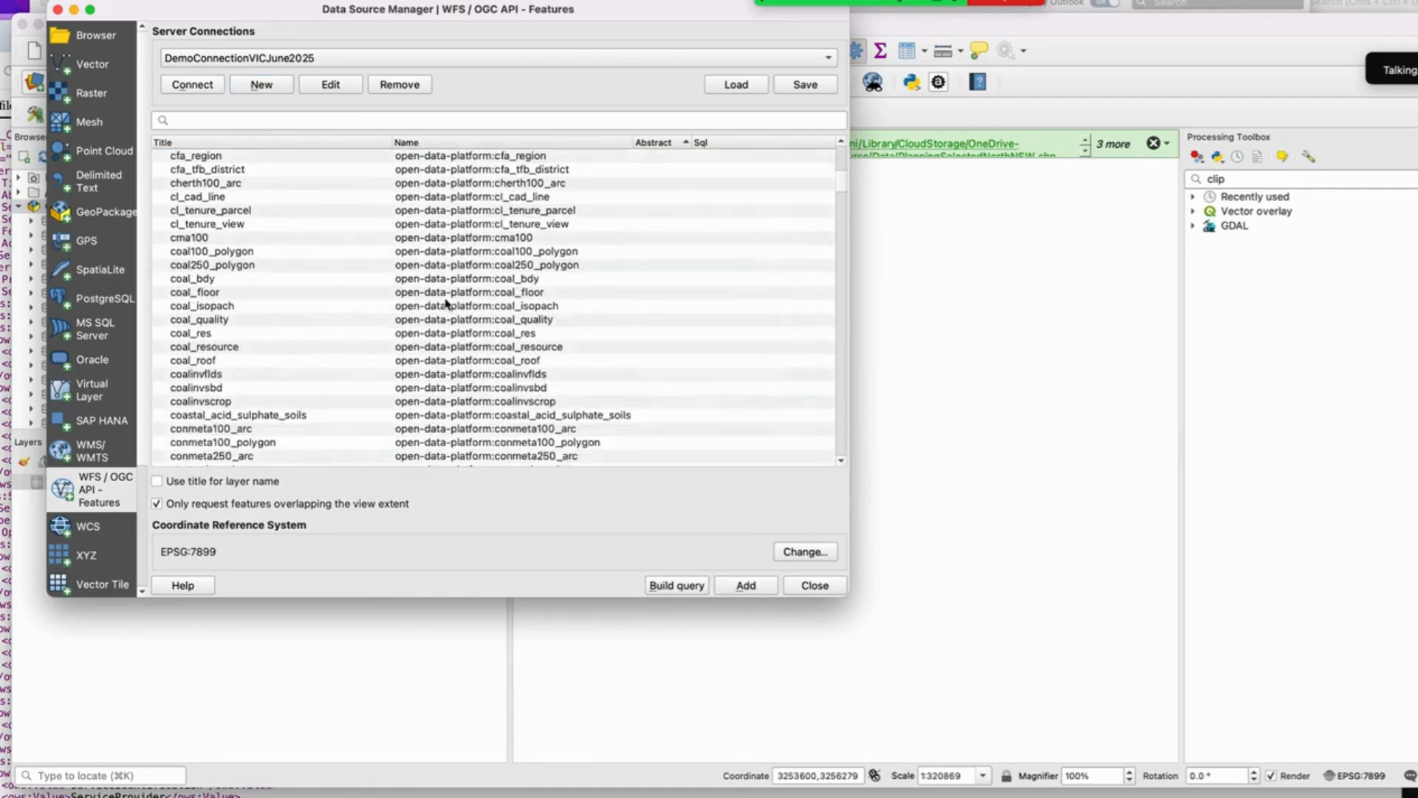
scroll(446, 303, "down", 12)
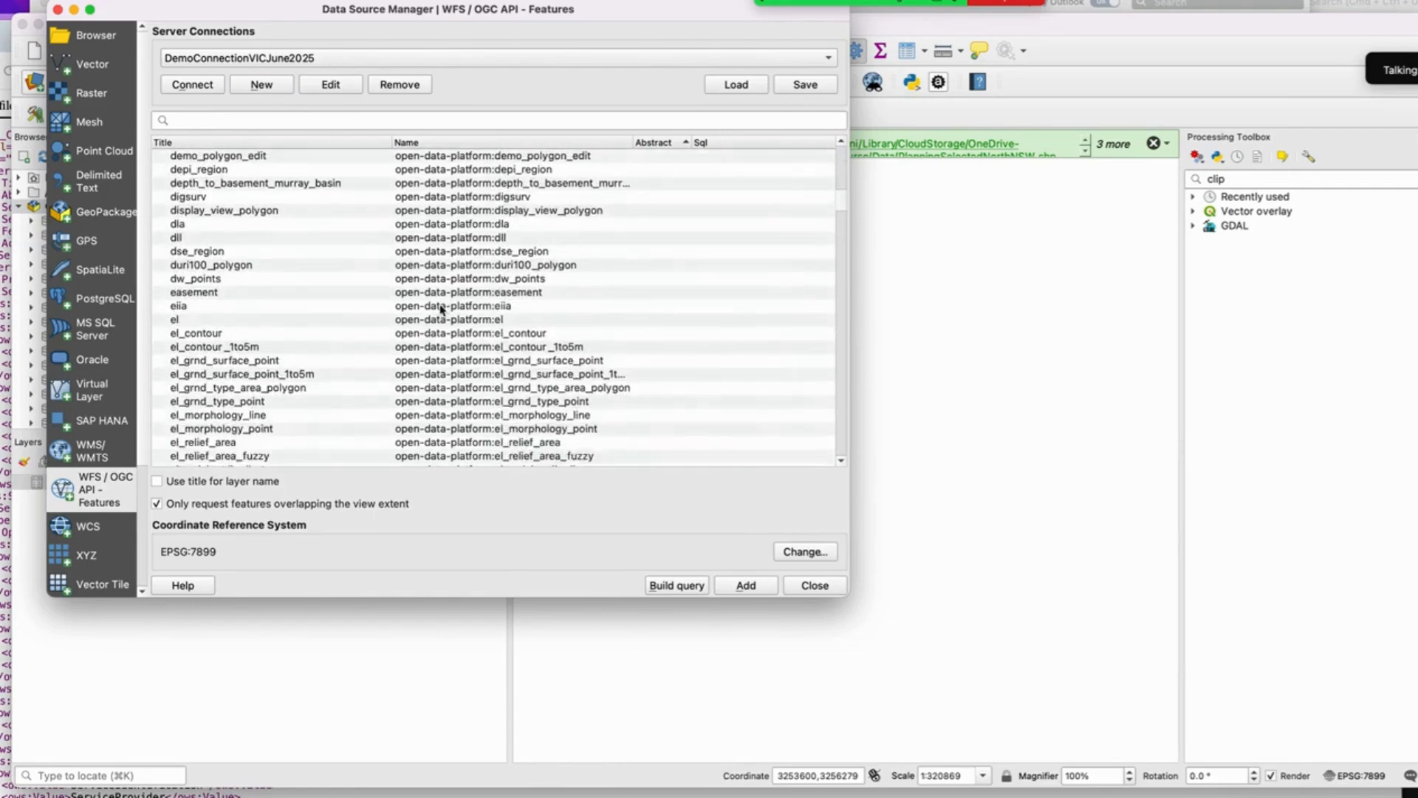
scroll(442, 309, "down", 3)
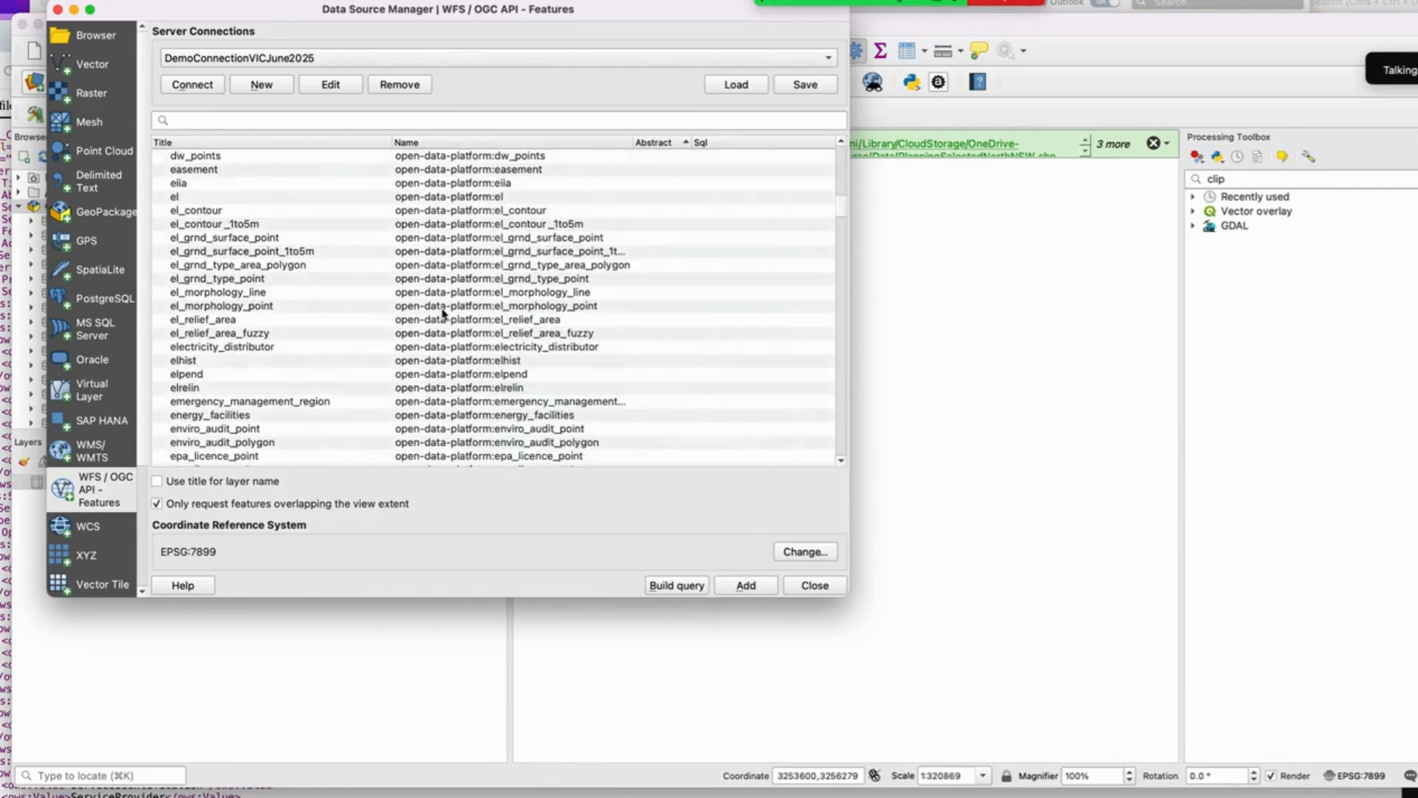
scroll(443, 314, "down", 8)
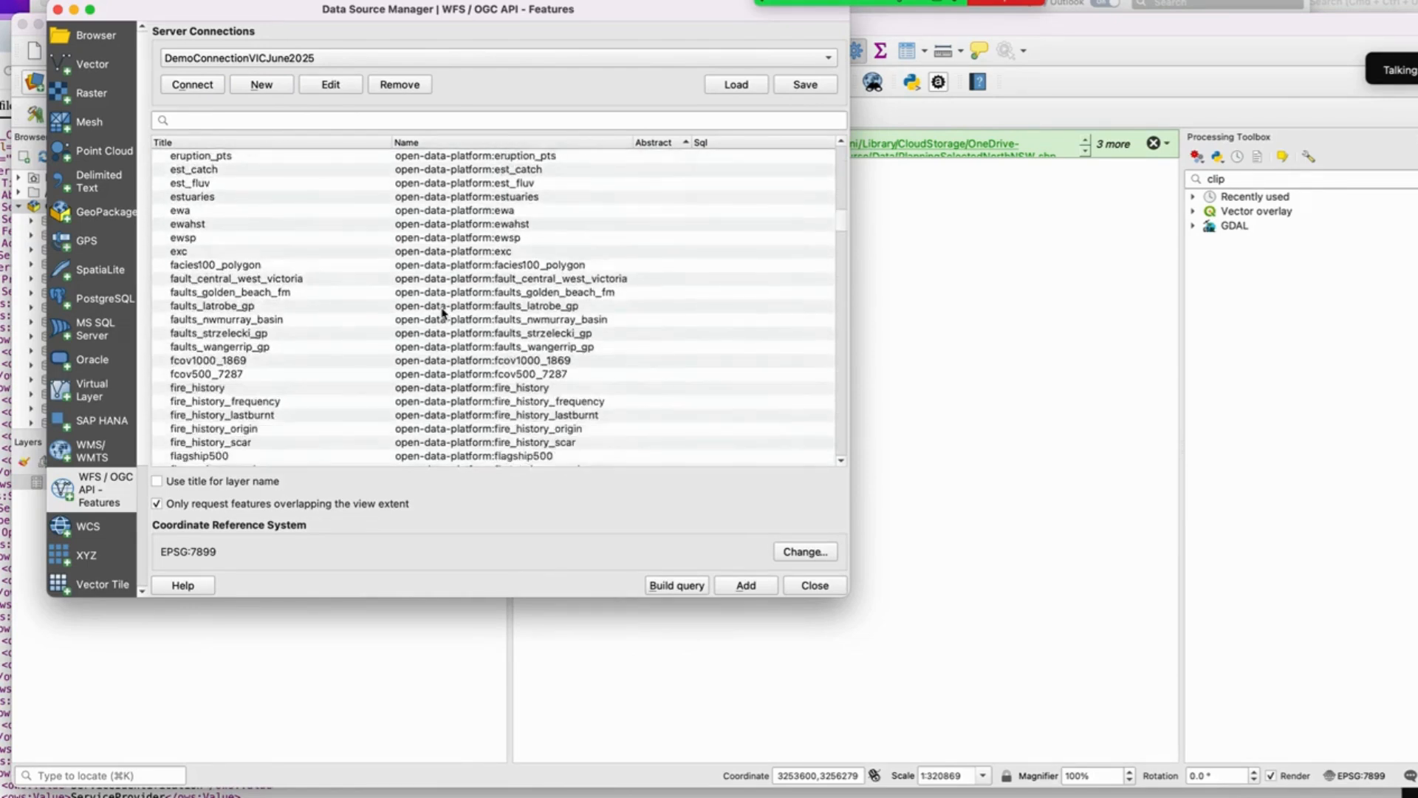
scroll(444, 314, "down", 3)
Step: In the web browser, open the PLAN_ZONE WFS resource's More information page and review its additional details
key("ctrl+Up")
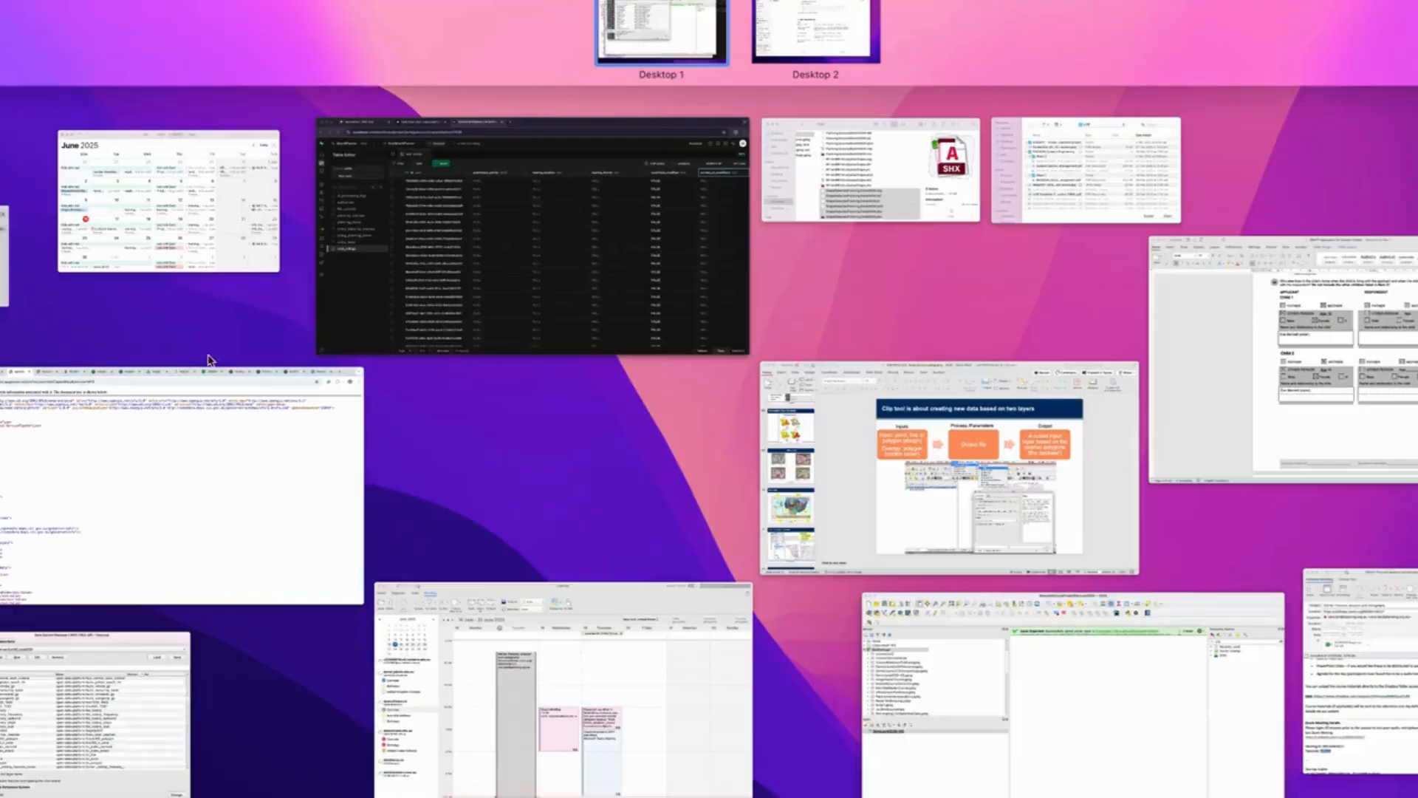
left_click(212, 410)
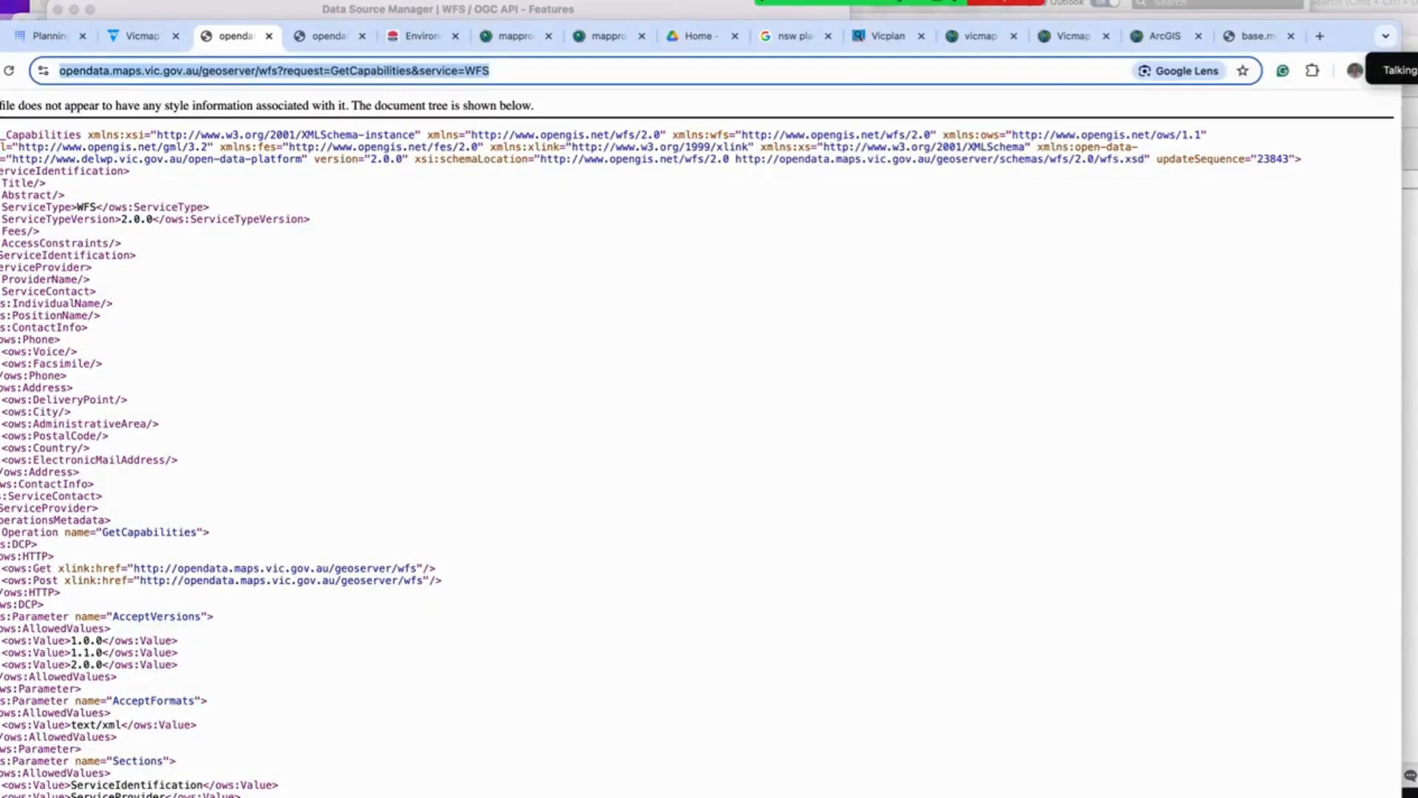
left_click(148, 36)
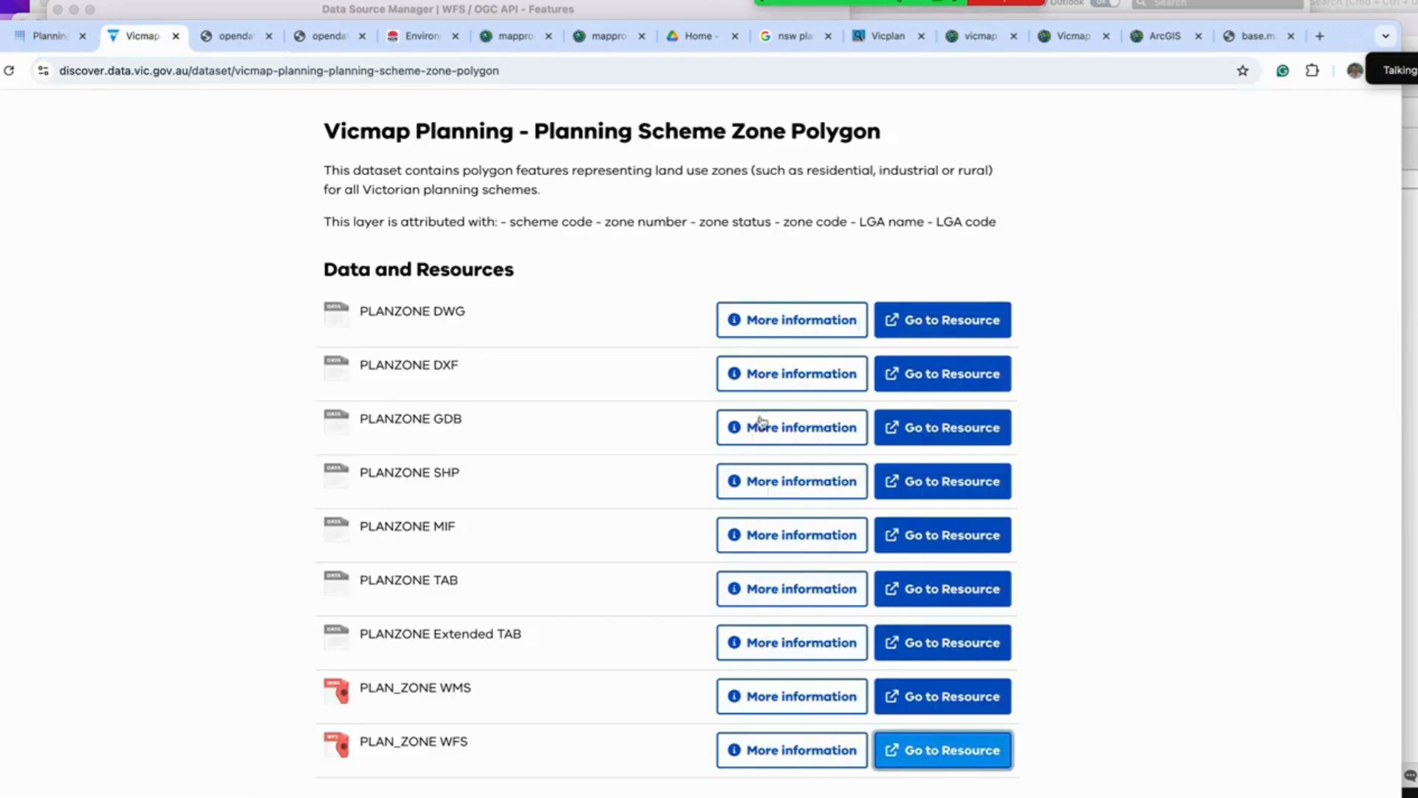
scroll(754, 532, "down", 2)
scroll(751, 622, "down", 1)
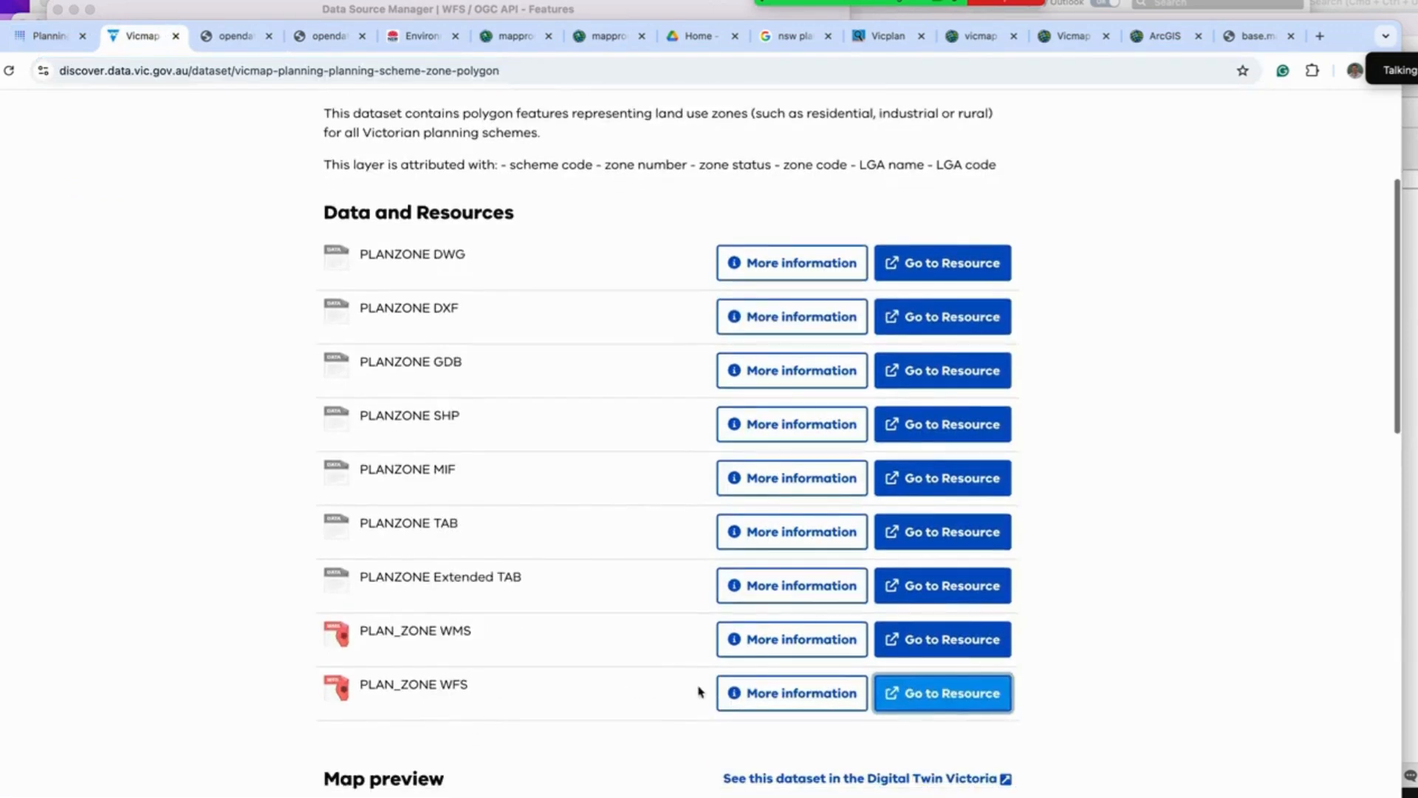
left_click(797, 696)
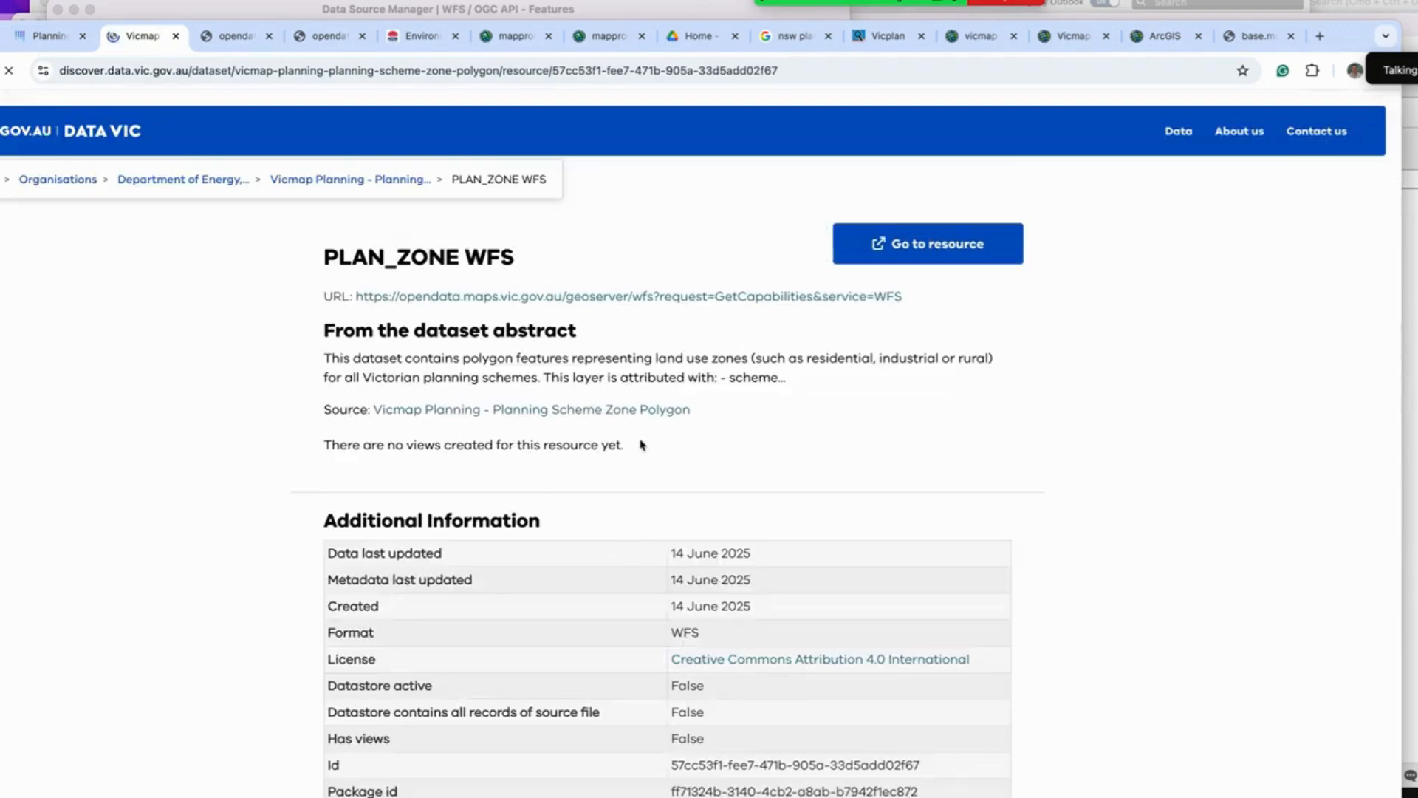
scroll(672, 458, "down", 5)
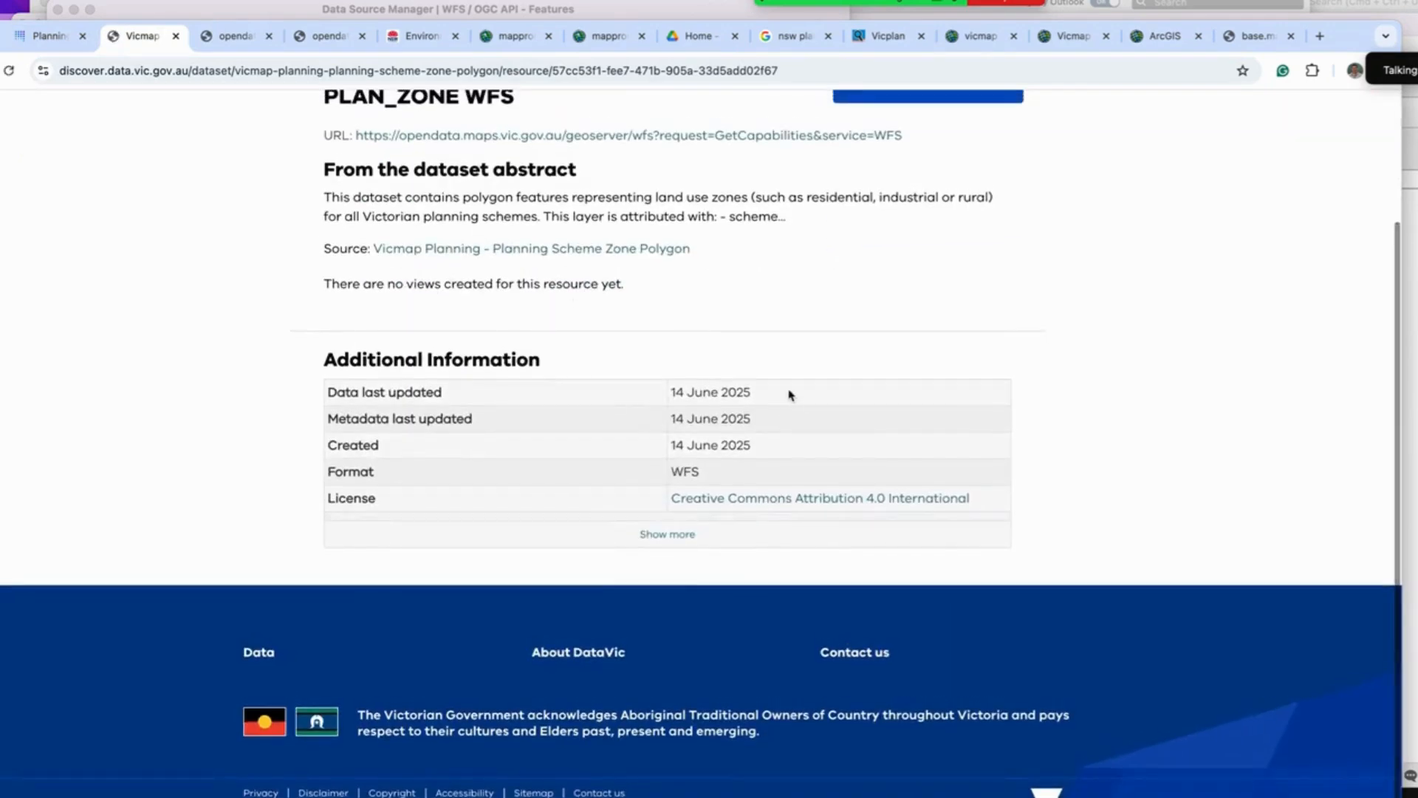
scroll(562, 318, "up", 1)
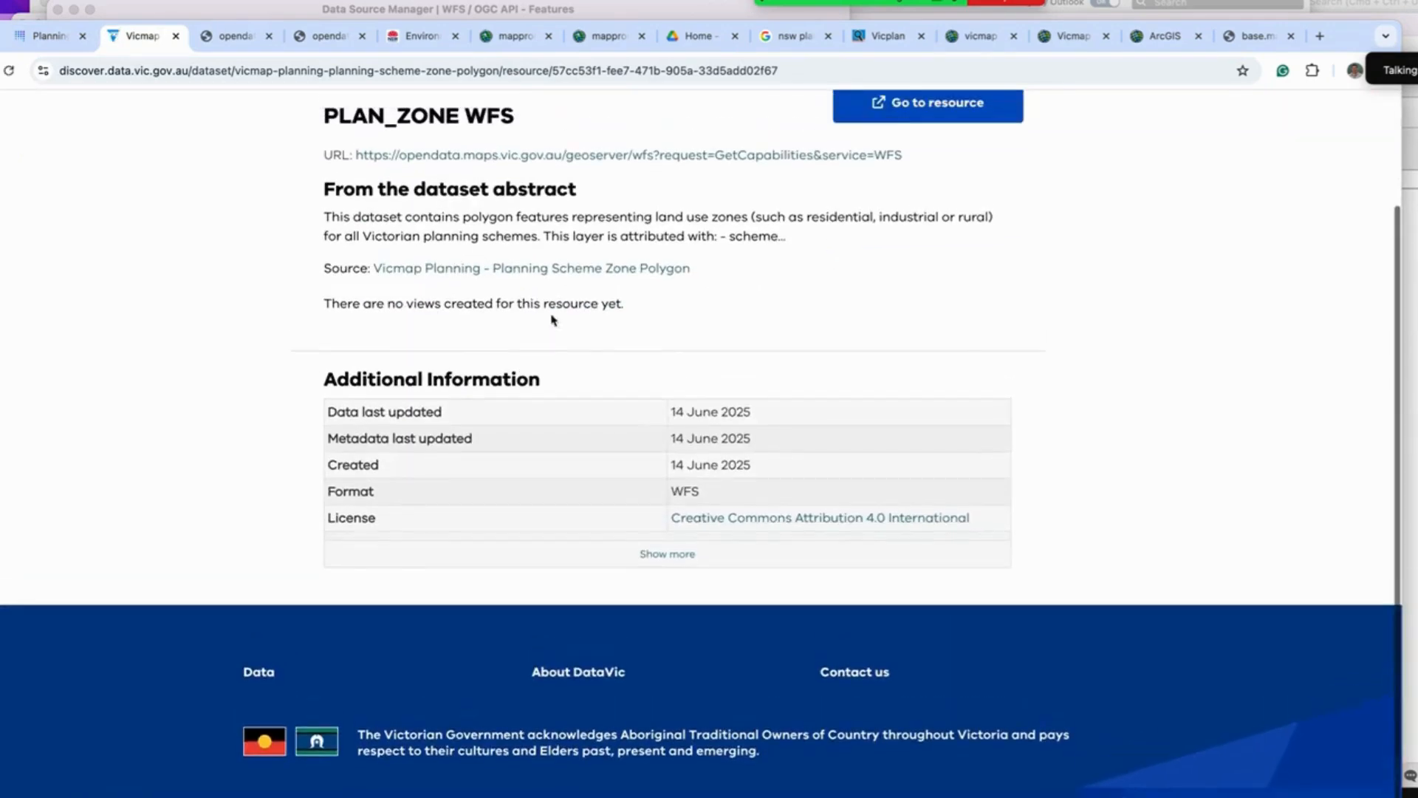
scroll(658, 322, "up", 1)
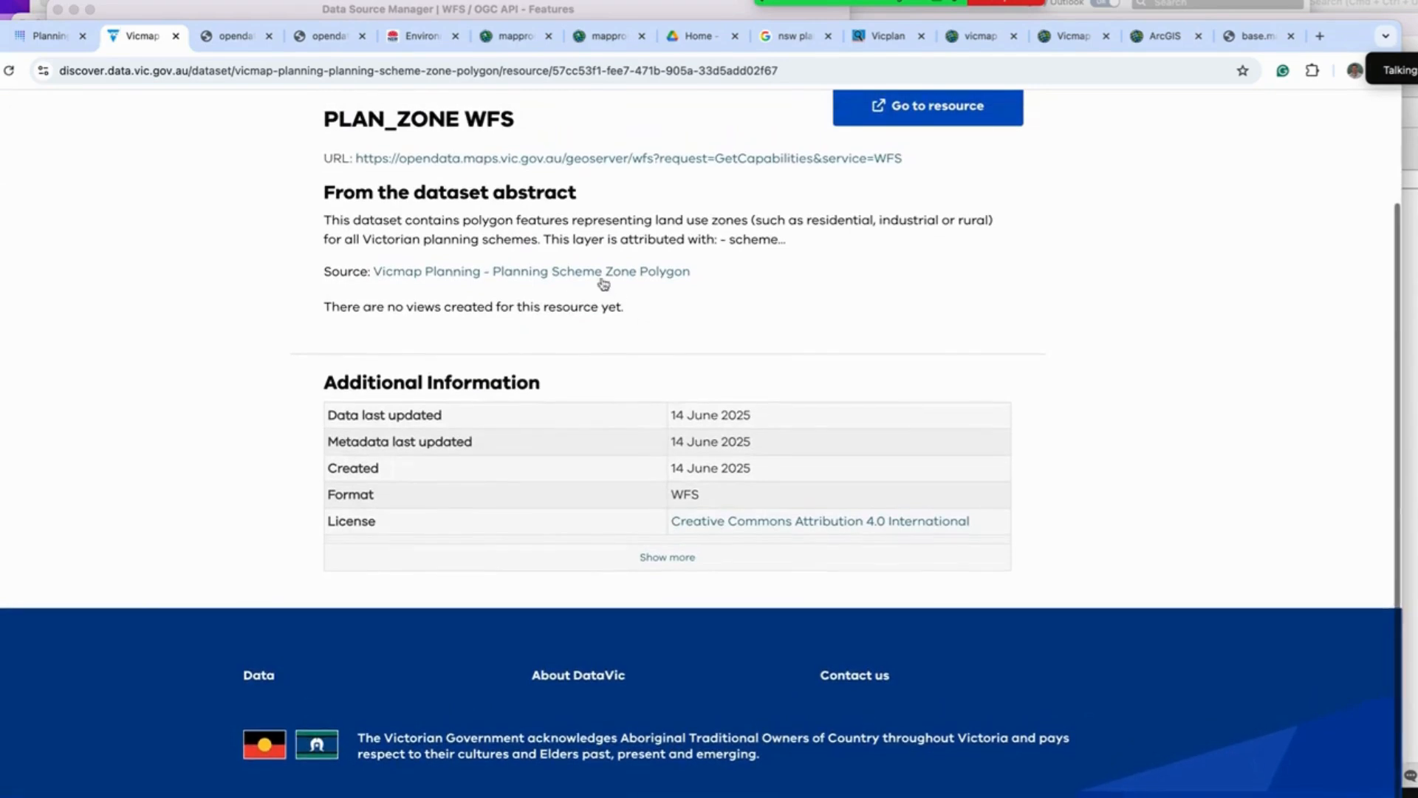
scroll(648, 283, "up", 5)
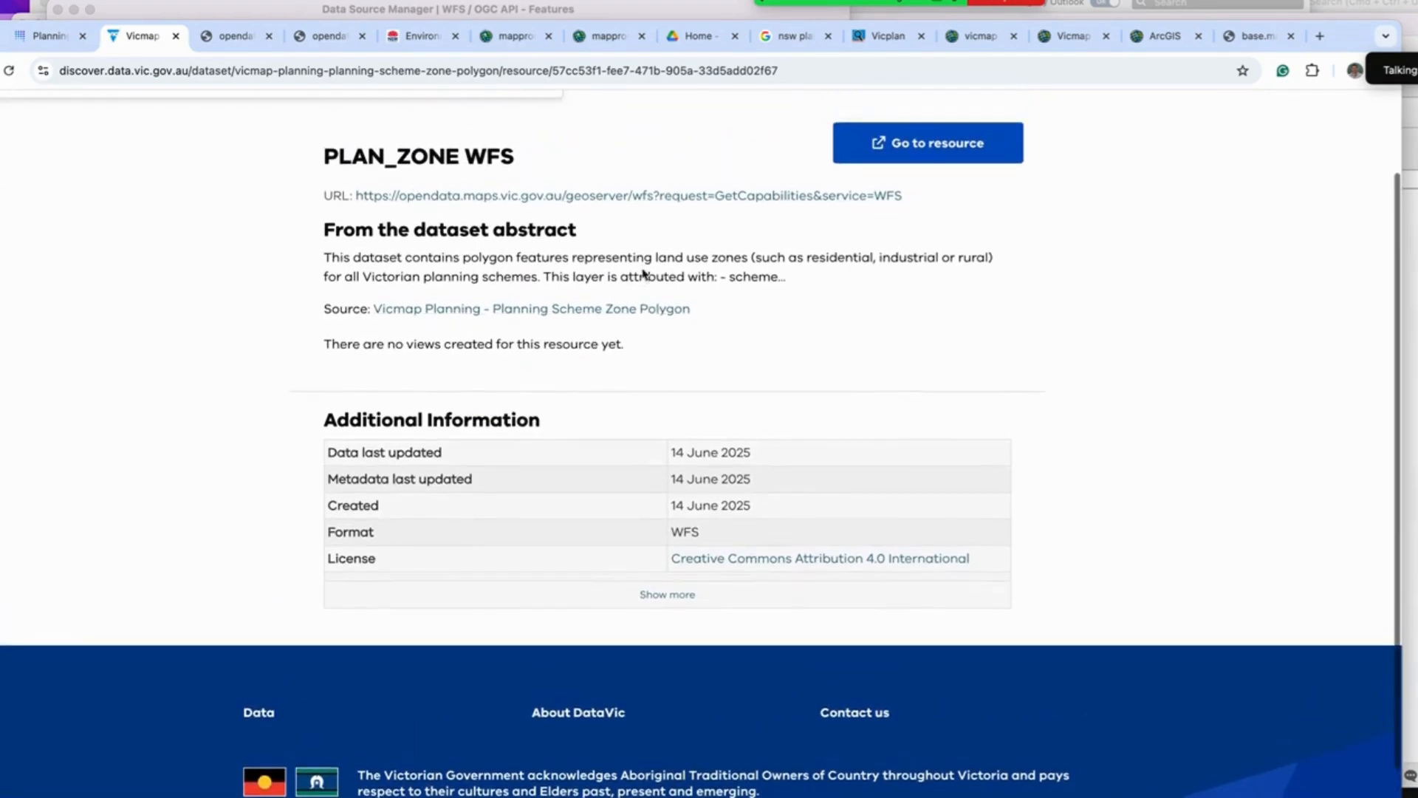
scroll(656, 345, "down", 1)
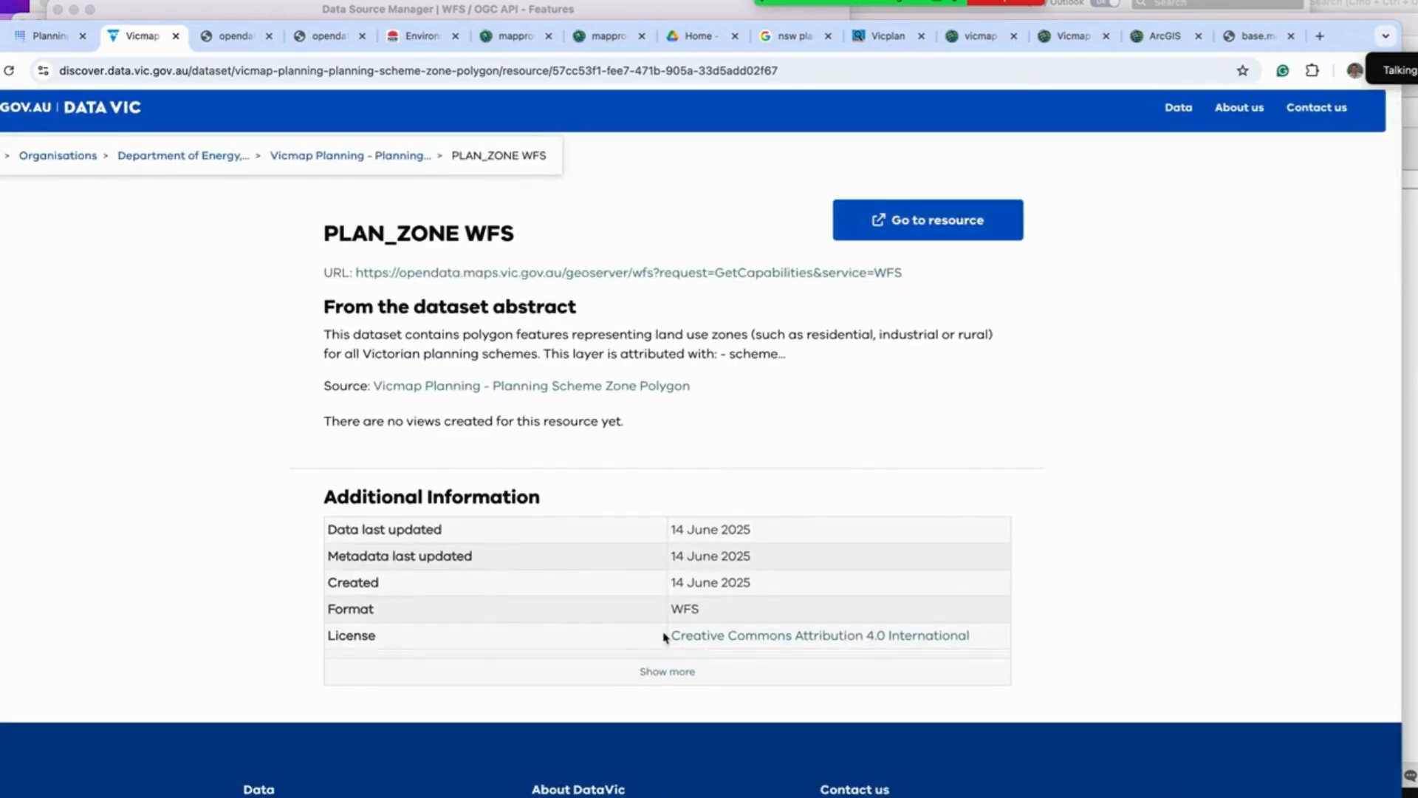
left_click(661, 674)
scroll(653, 652, "down", 1)
scroll(652, 652, "down", 5)
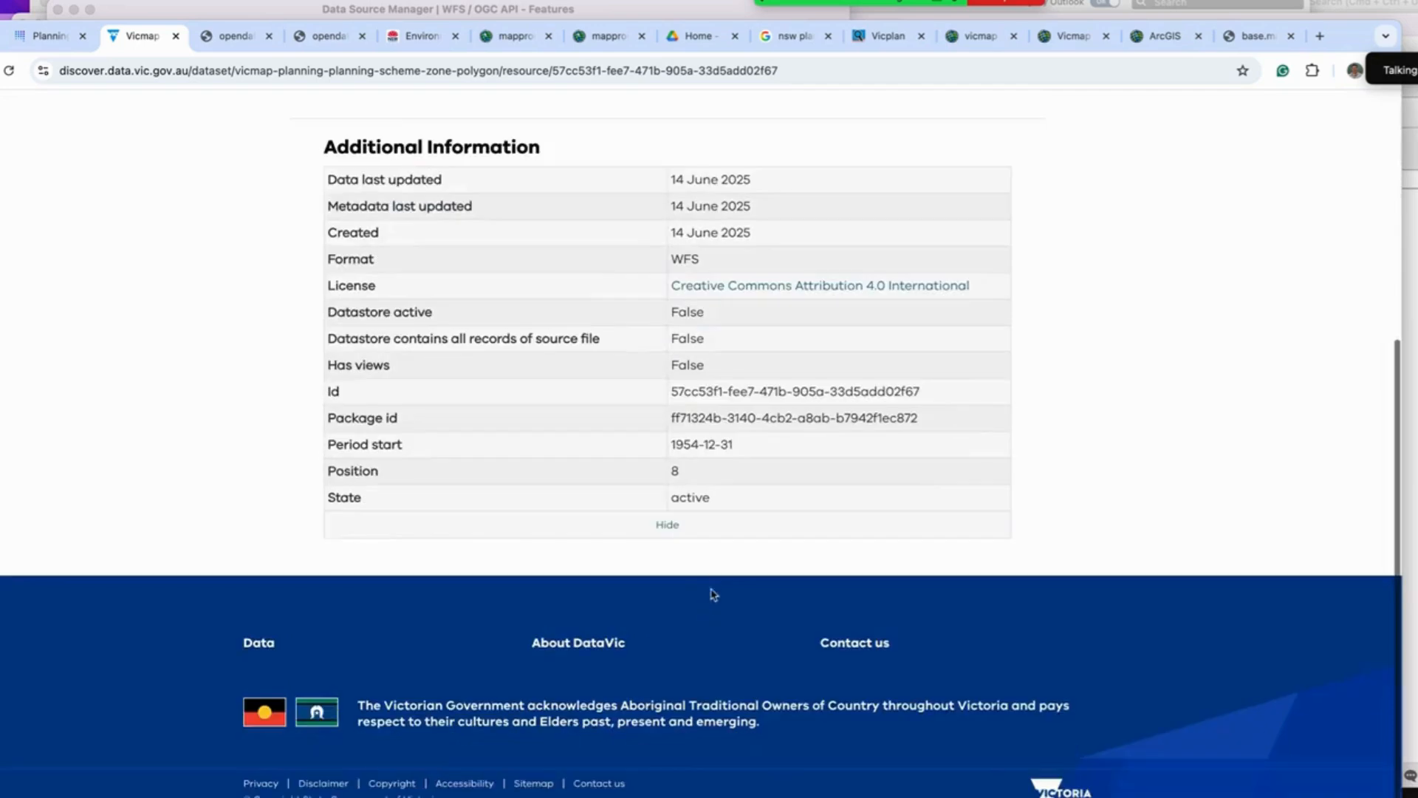
scroll(721, 484, "up", 5)
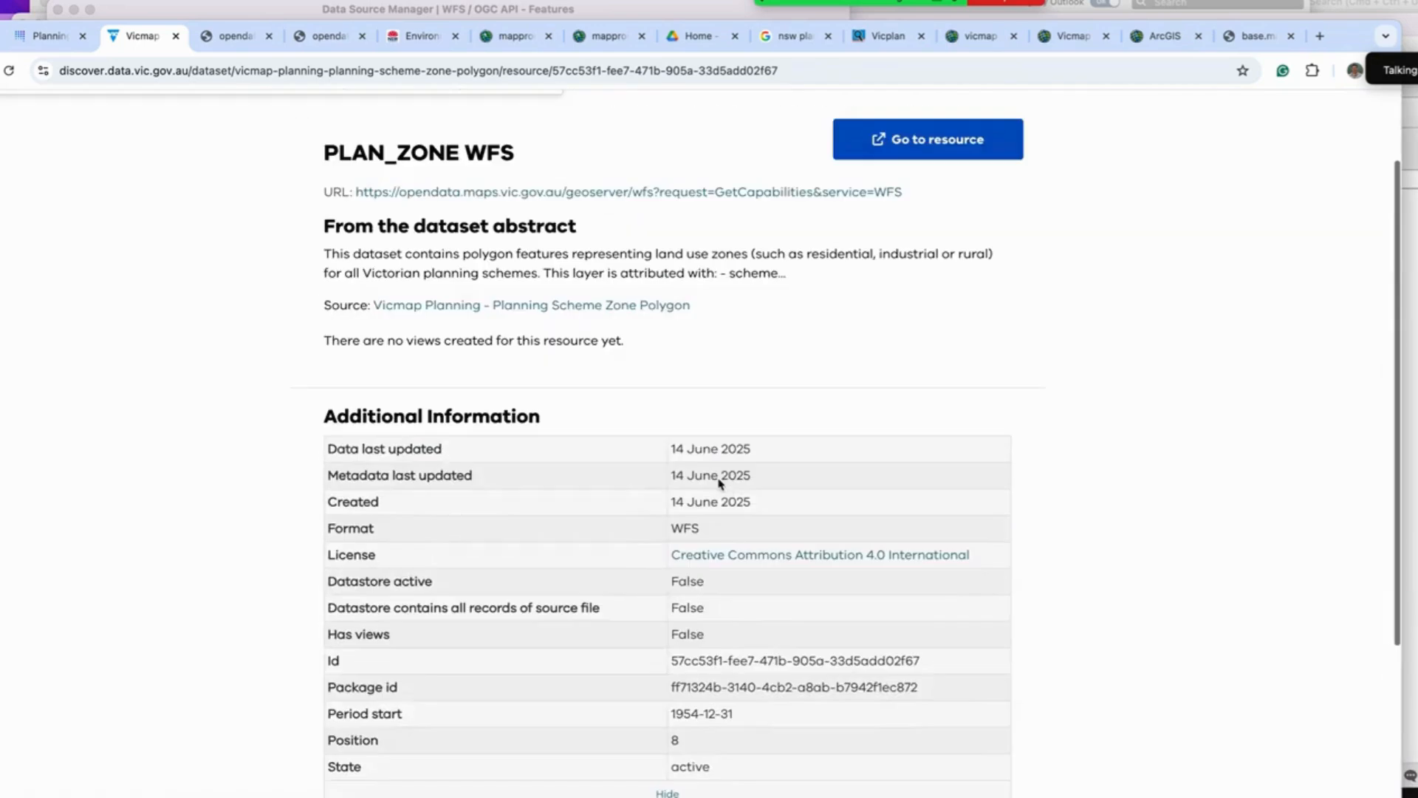
Step: Return to the WFS data source manager and scroll through the list of available Vicmap layers
key("ctrl+Up")
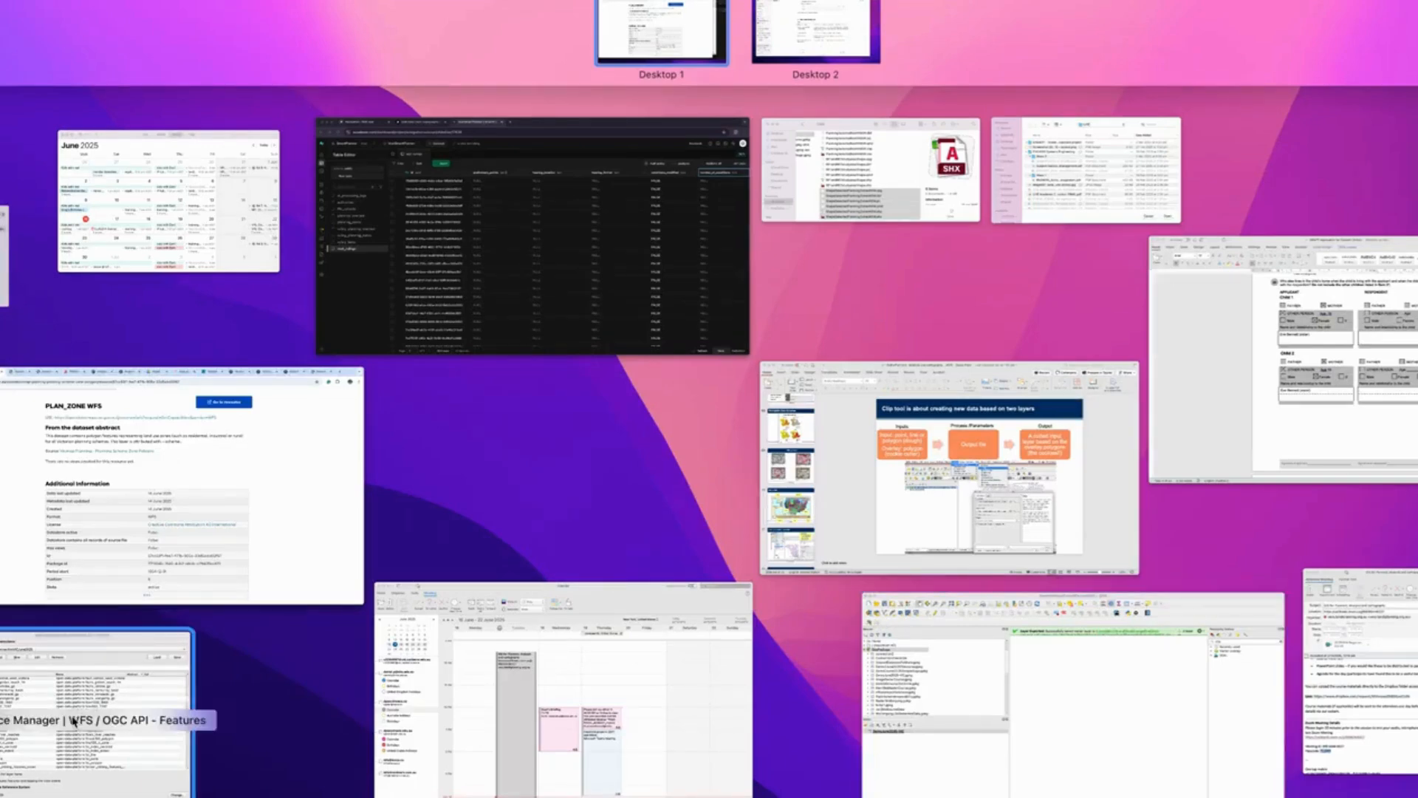
left_click(75, 721)
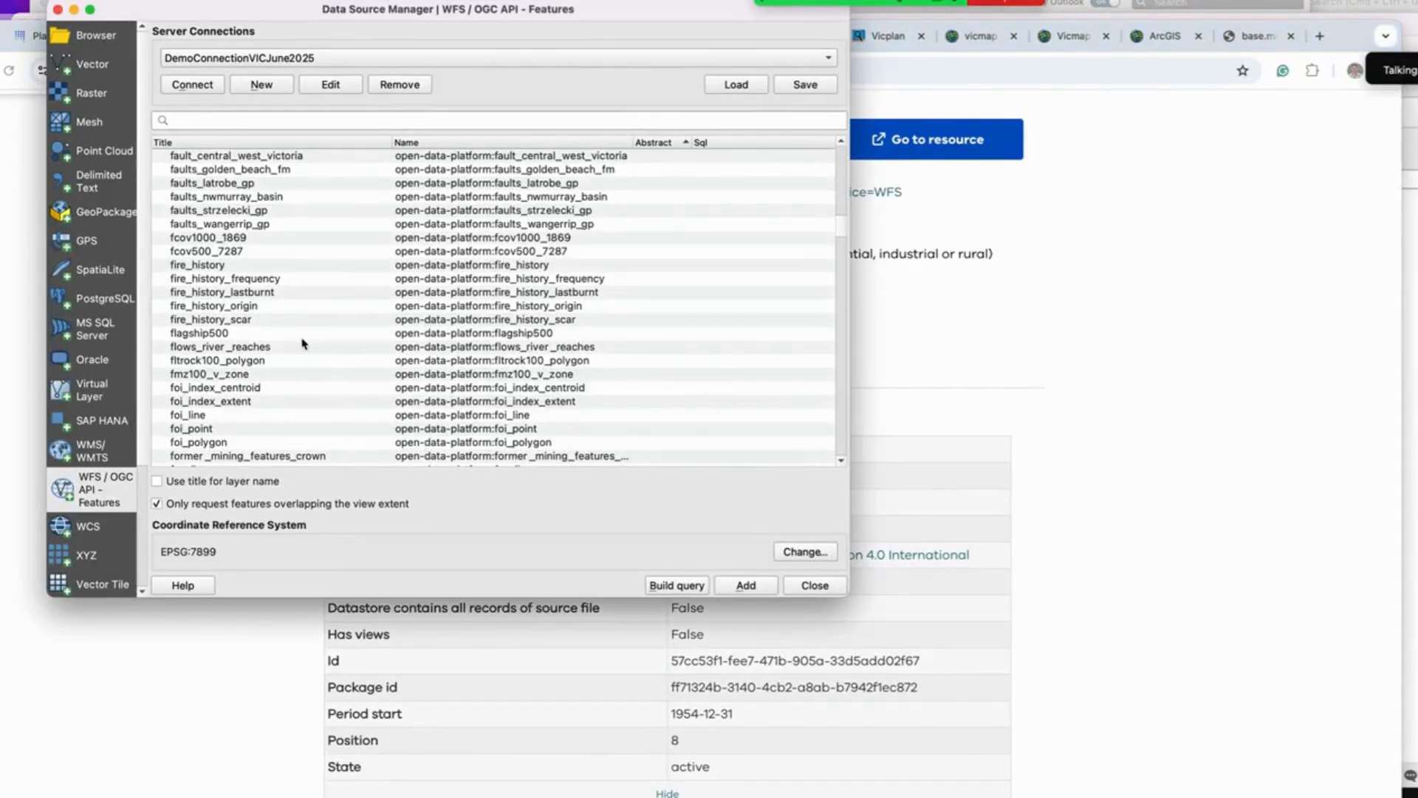
scroll(303, 344, "down", 20)
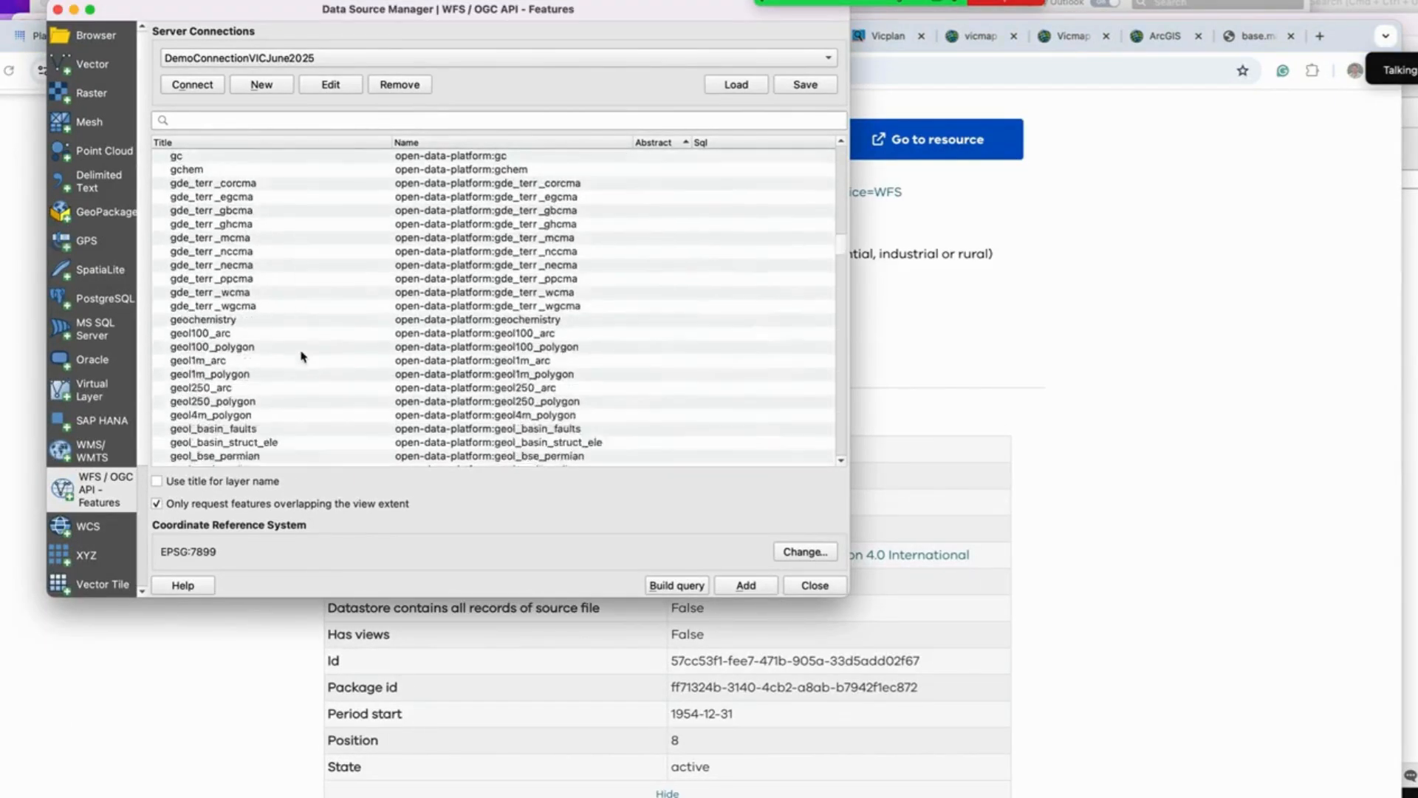
scroll(314, 358, "down", 17)
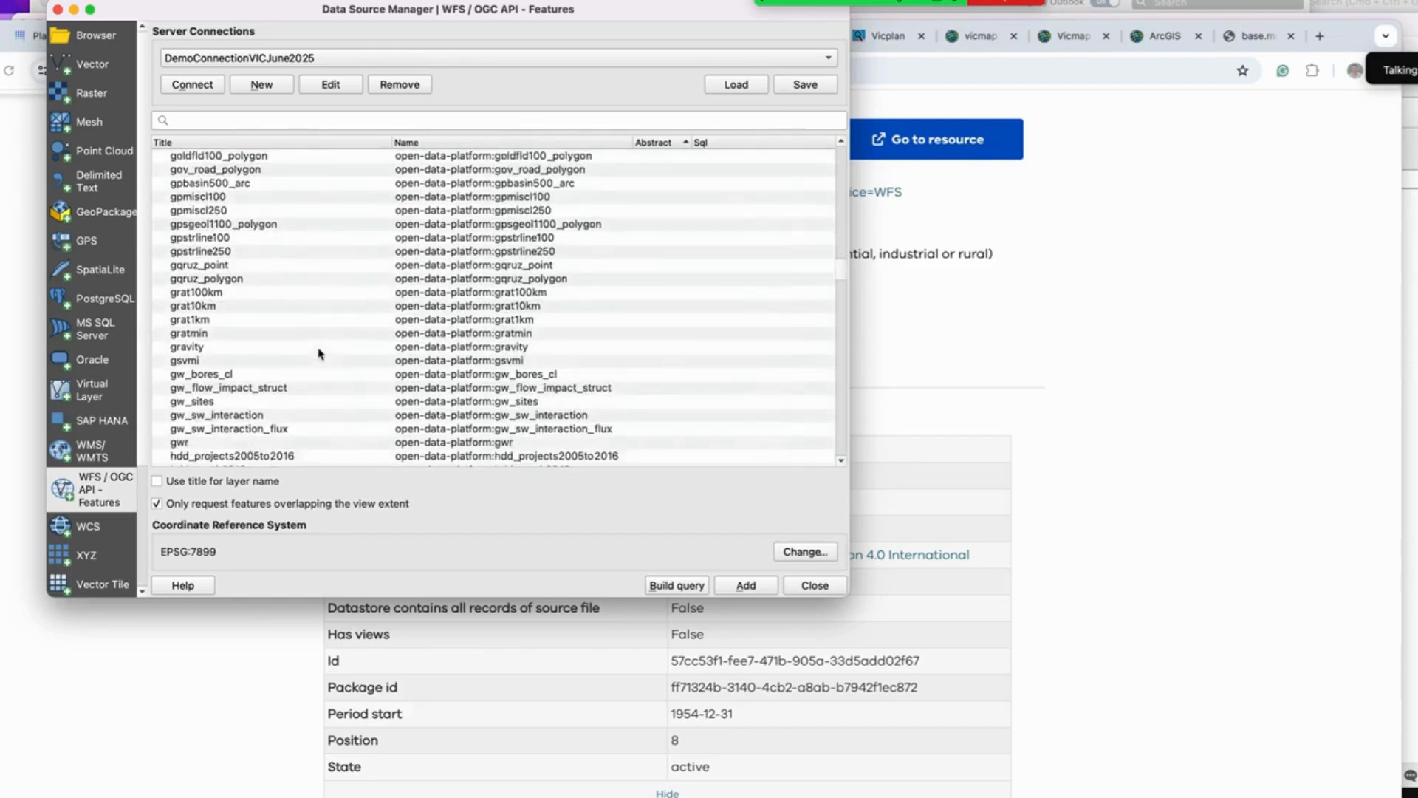
scroll(319, 356, "down", 3)
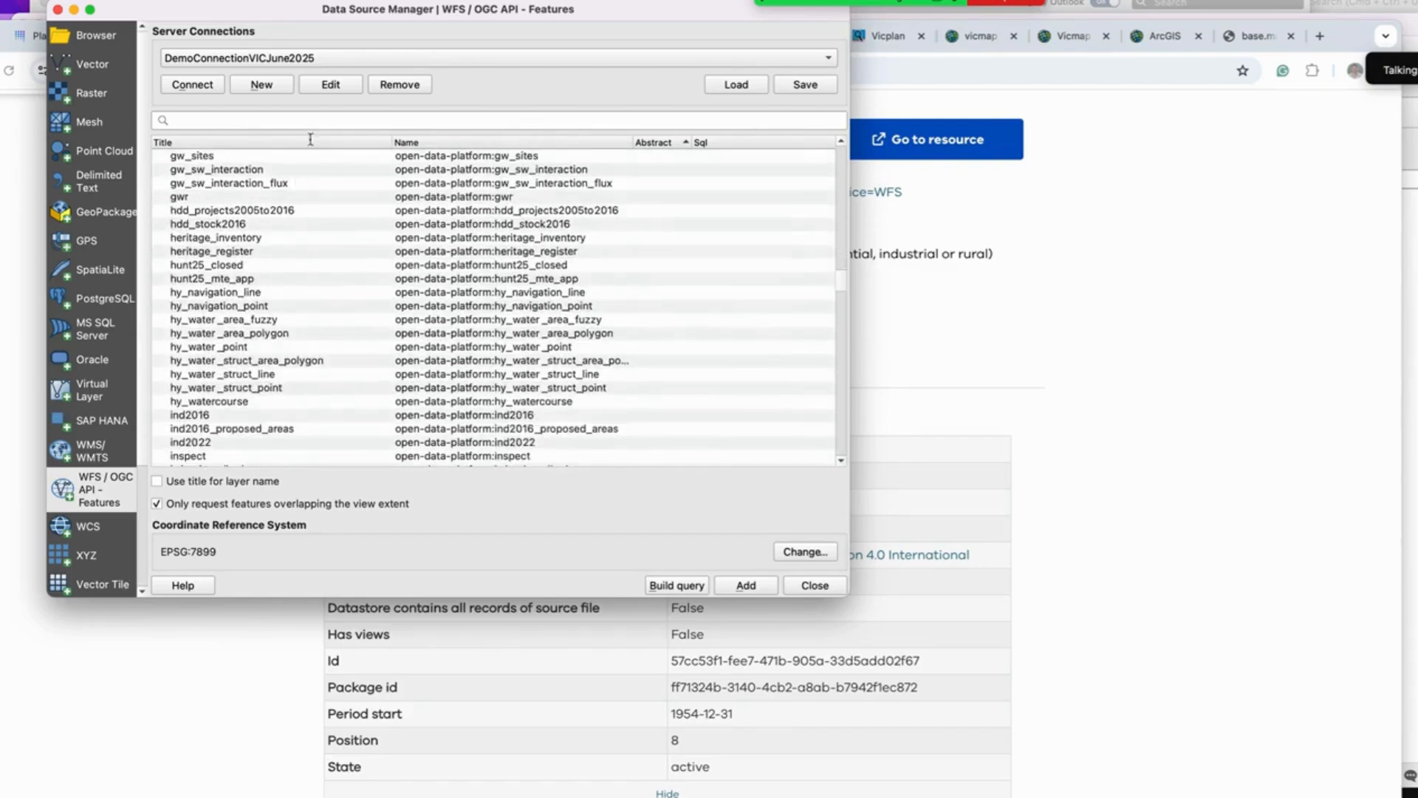
Step: Search the WFS layer list for planning and zone layers using the filter box
left_click(316, 121)
type("plann")
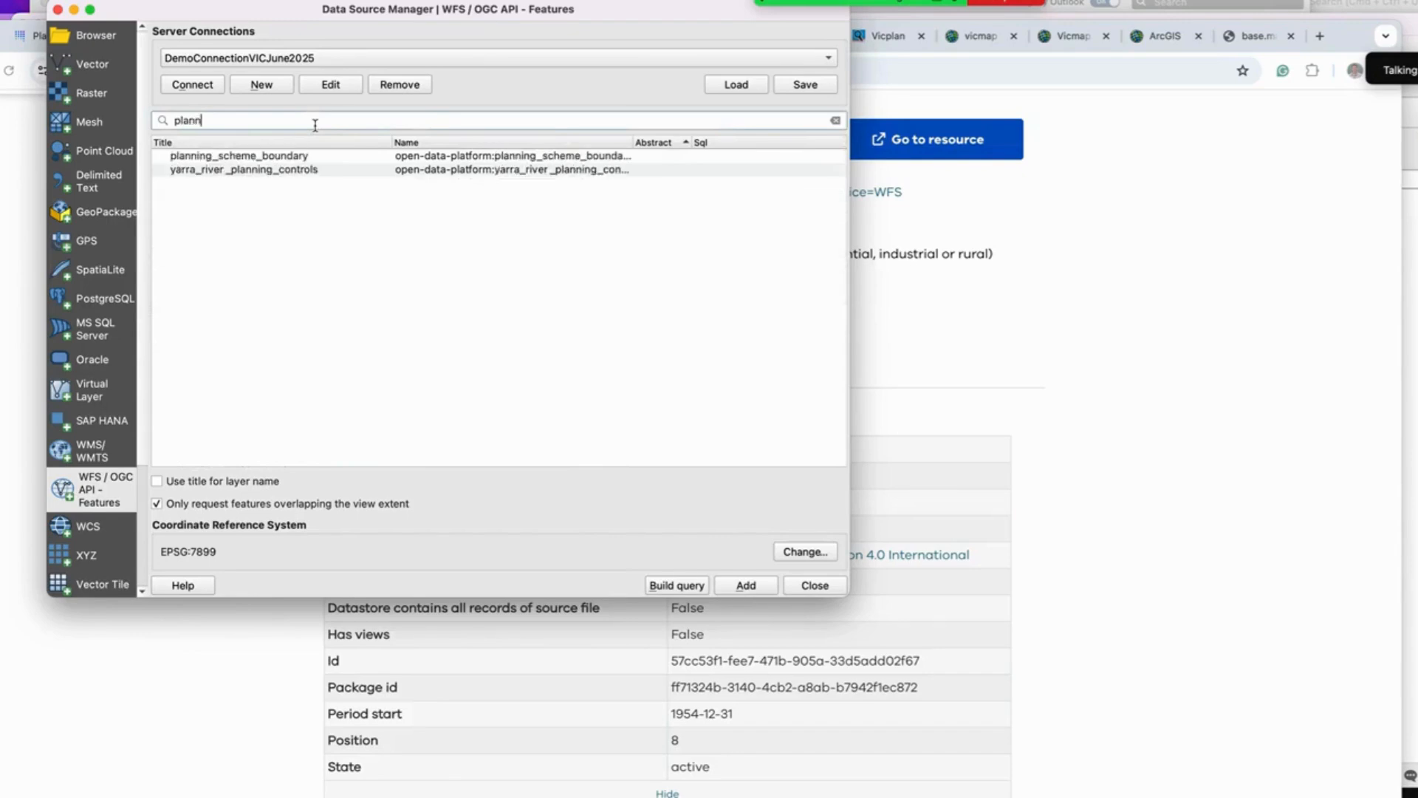
key("BackSpace")
key("BackSpace")
key("BackSpace")
key("BackSpace")
key("BackSpace")
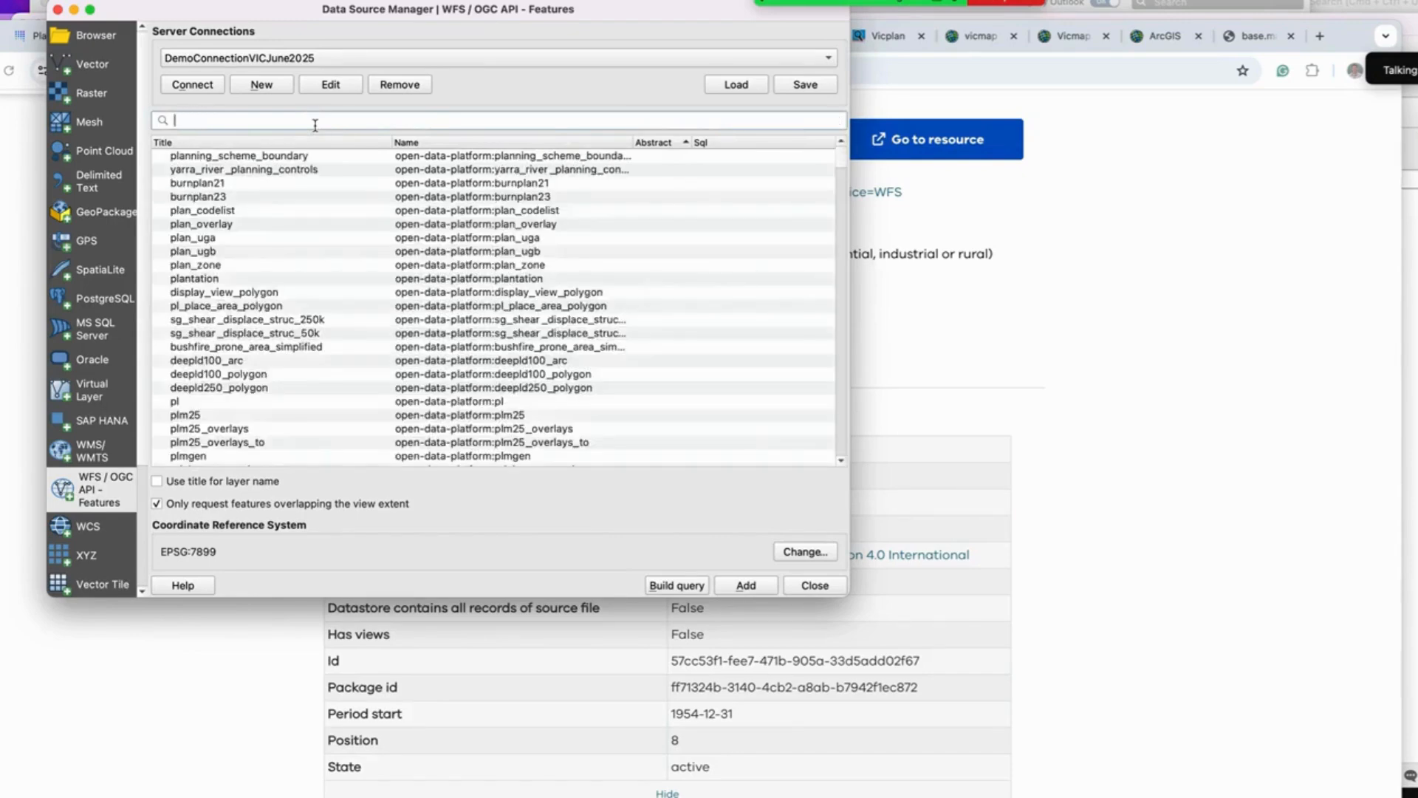
type("zons")
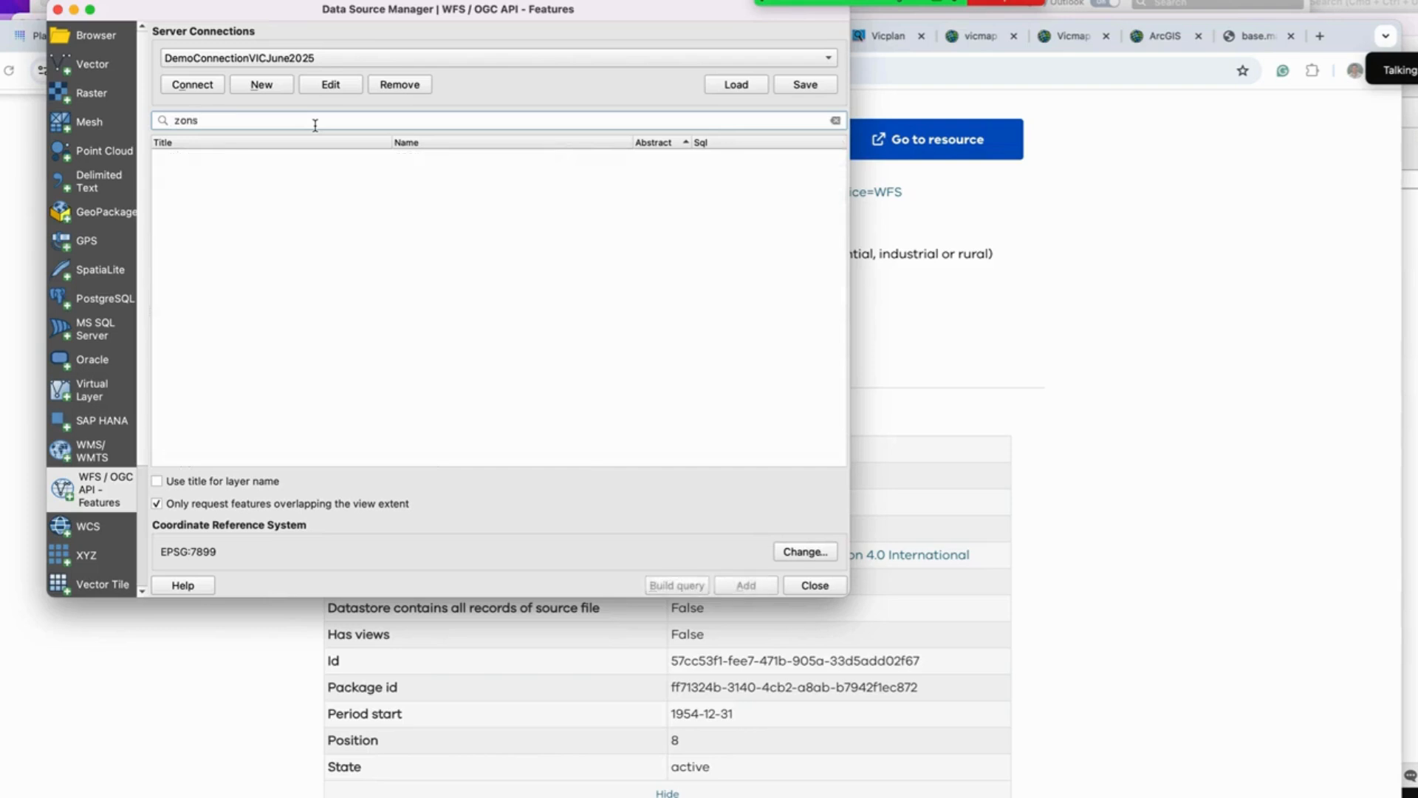
key("BackSpace")
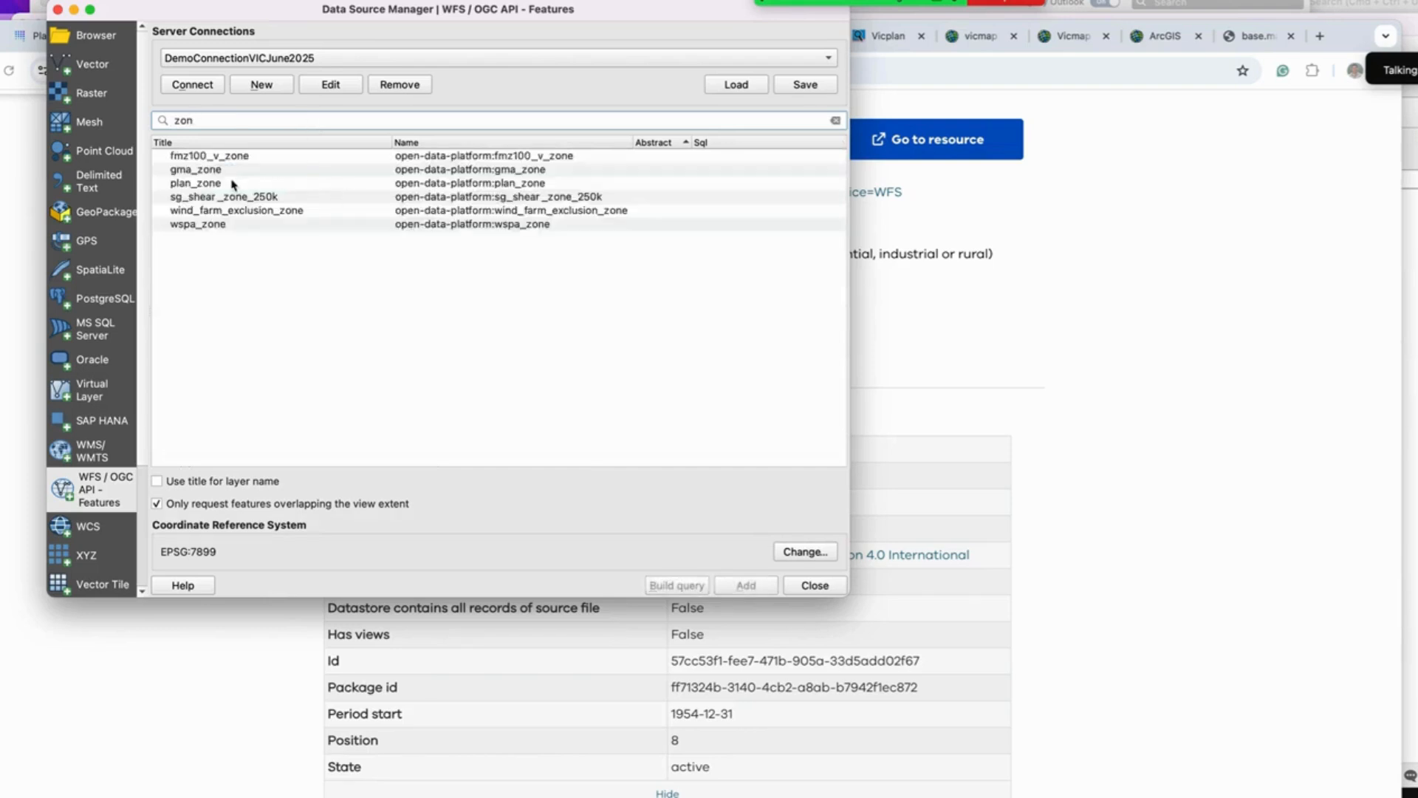
Step: Filter the layer list by 'plan', select the plan_zone layer and add it to the project
left_click(264, 184)
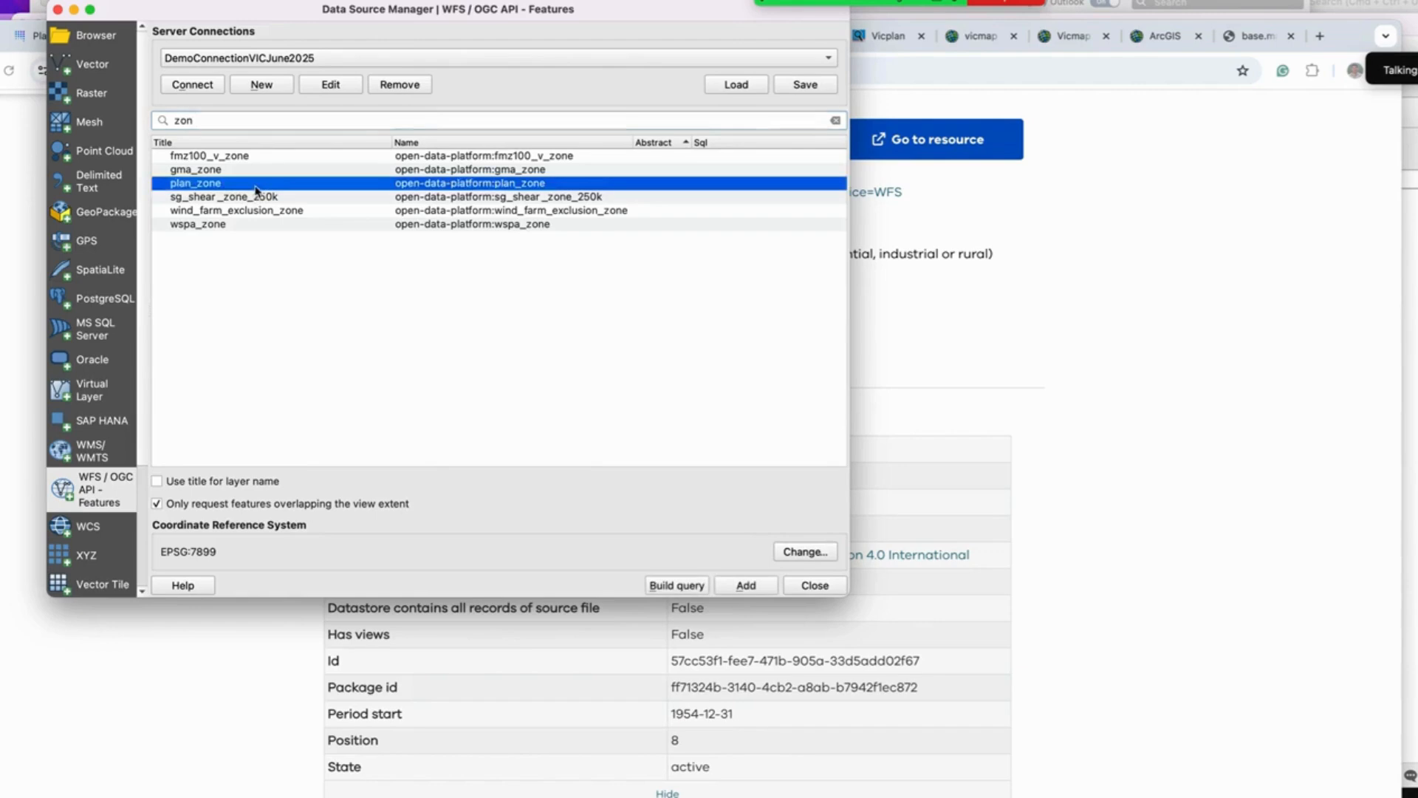
left_click(265, 122)
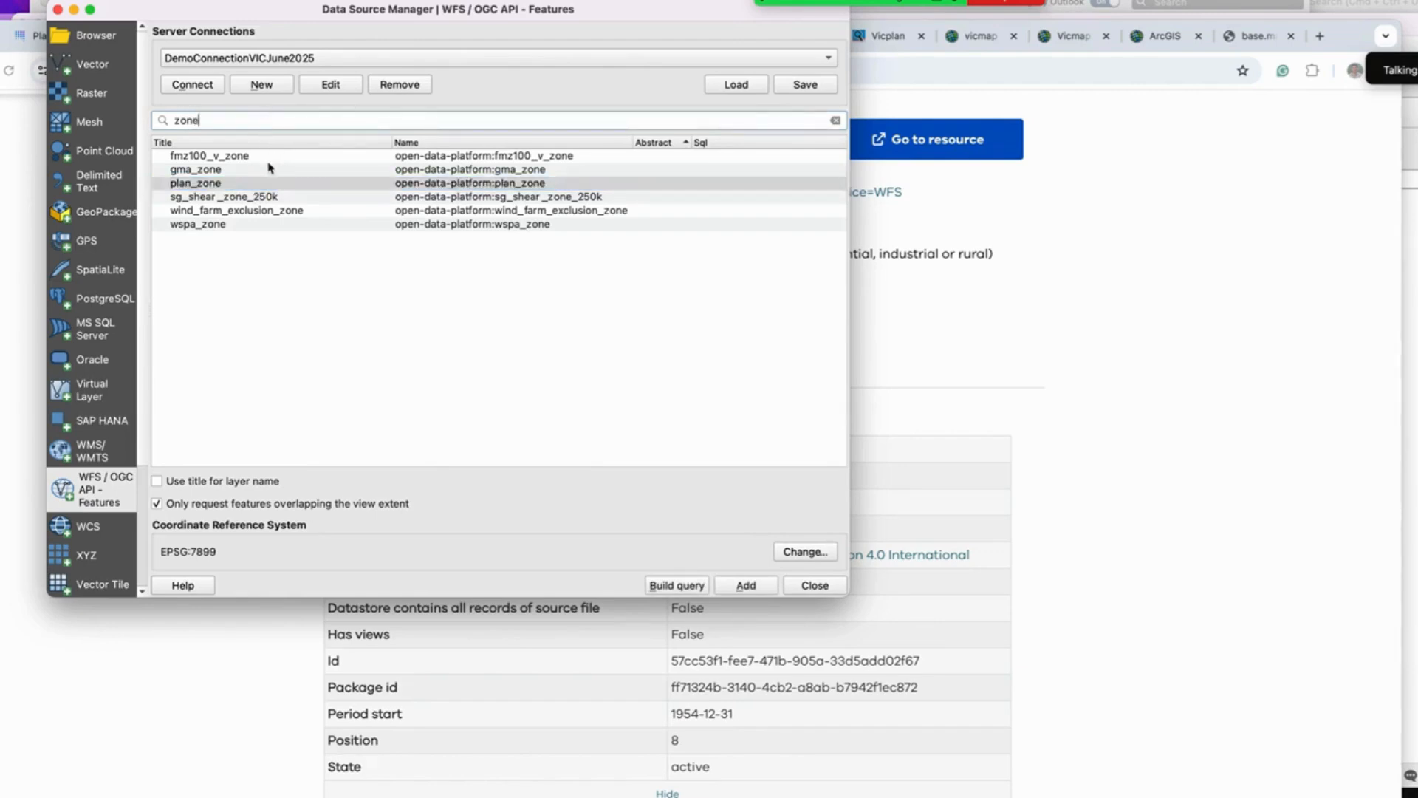
key("BackSpace")
key("BackSpace")
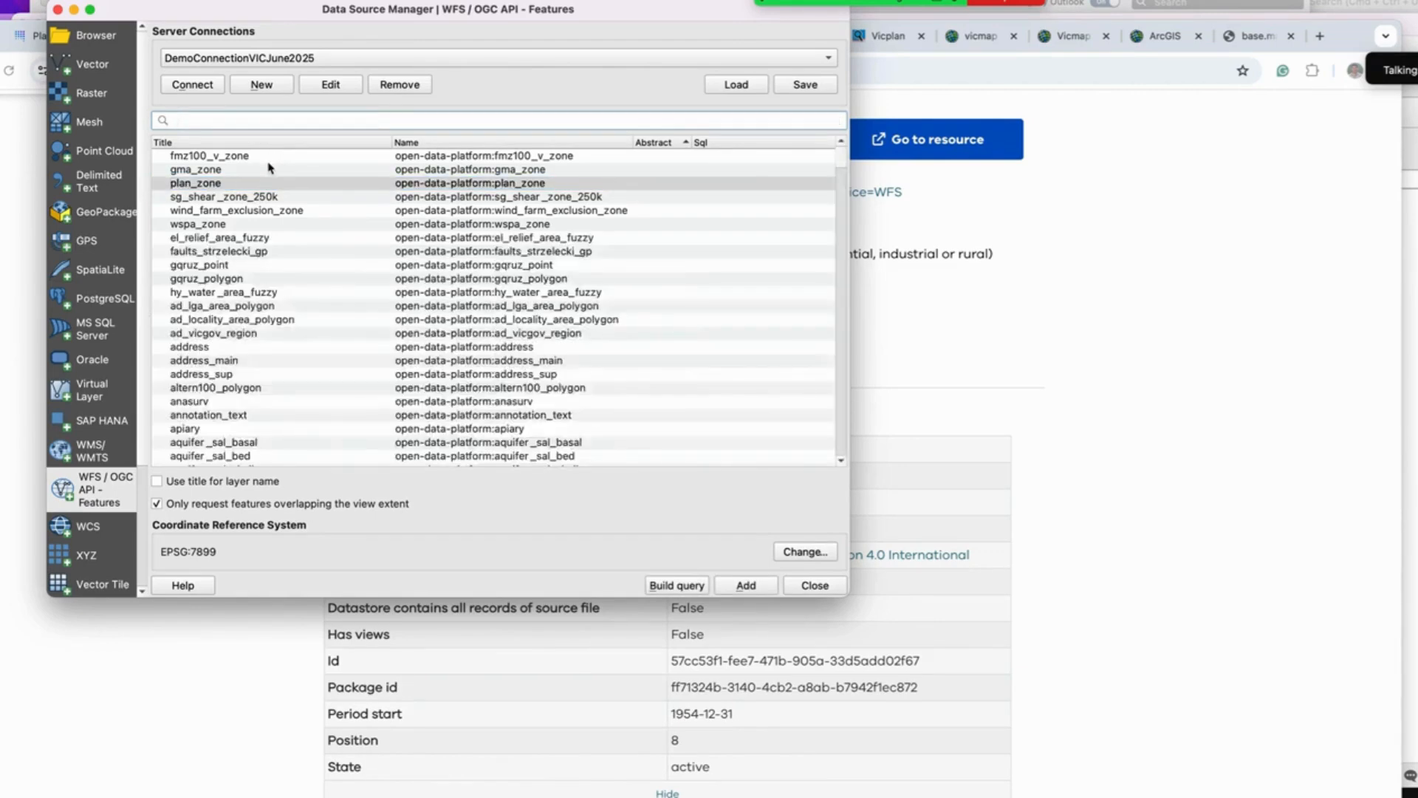
type("plan")
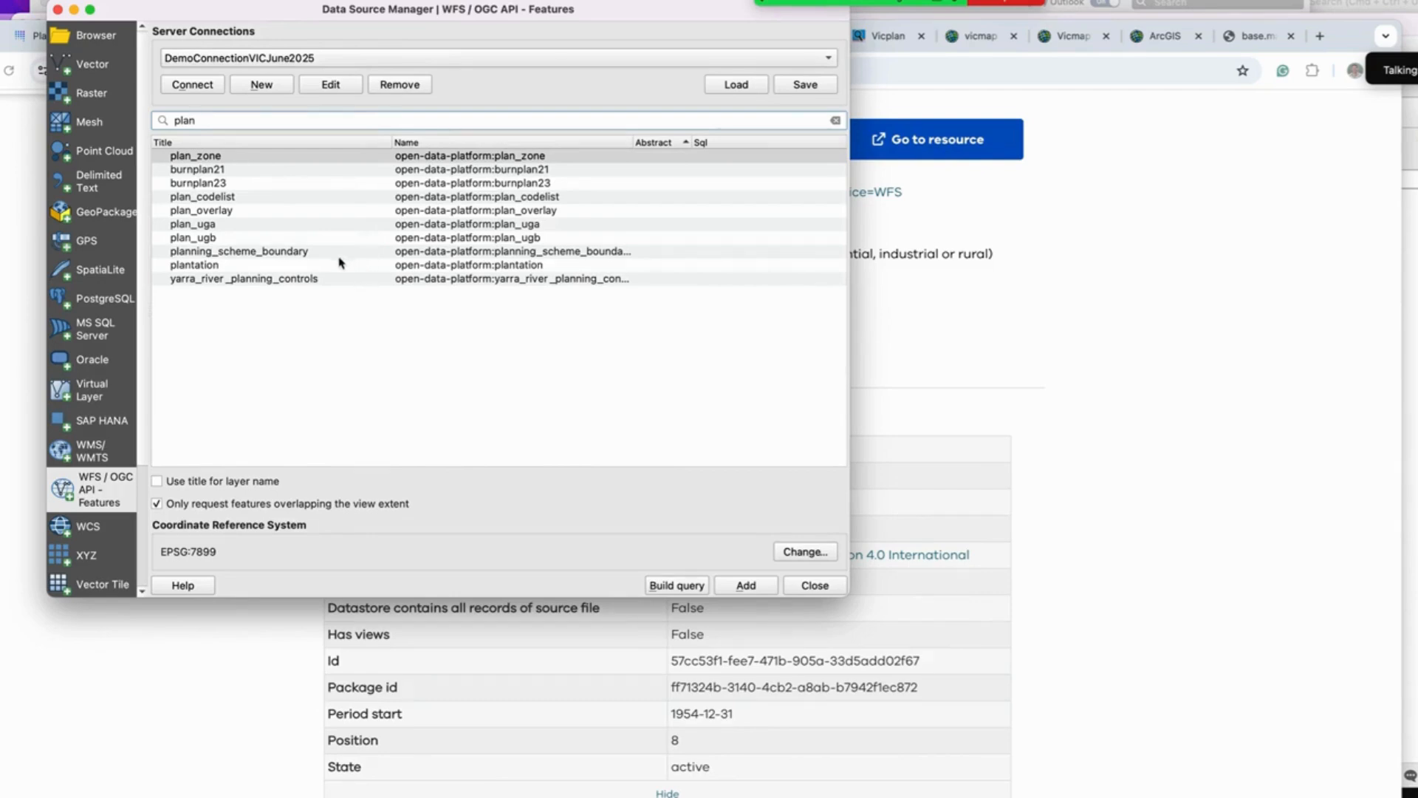
left_click(334, 157)
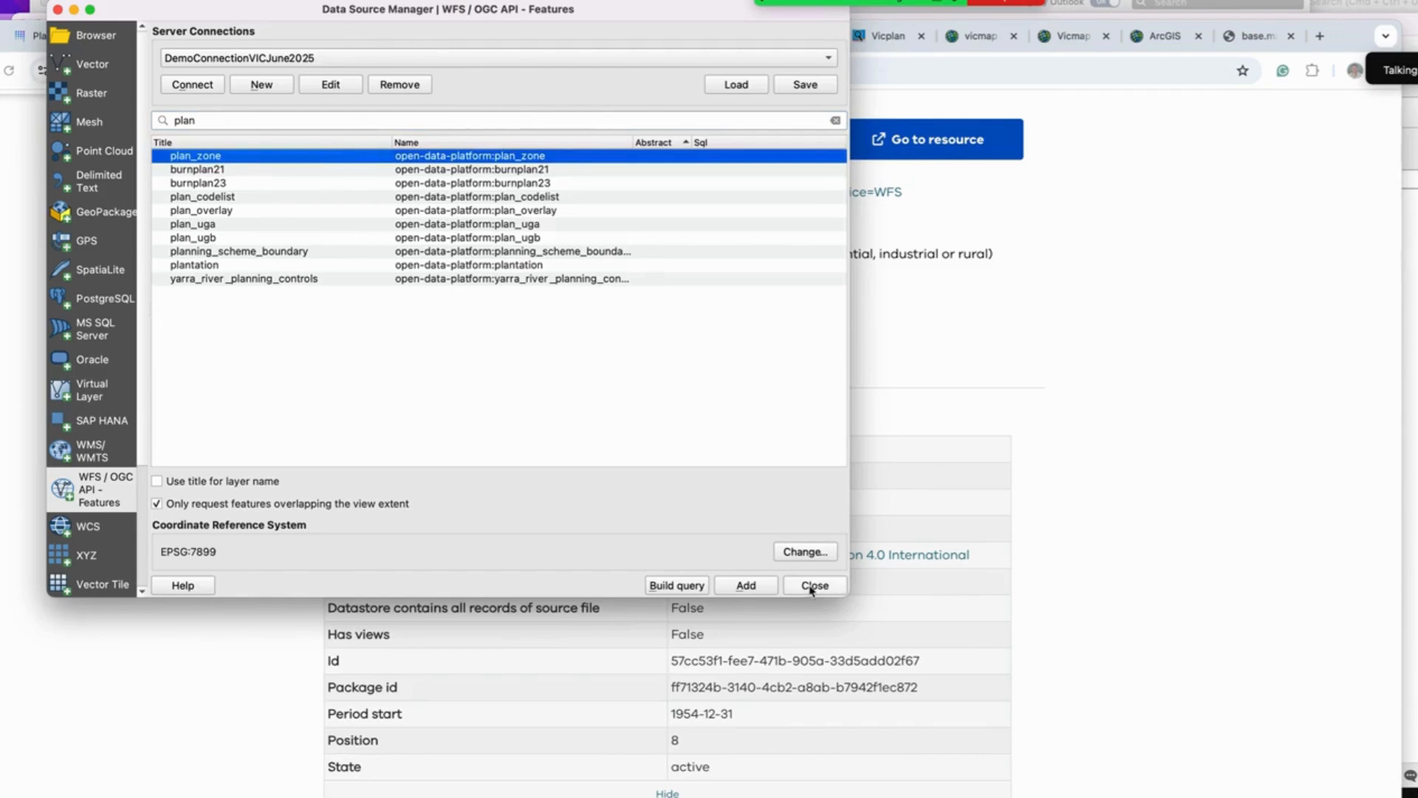
left_click(763, 587)
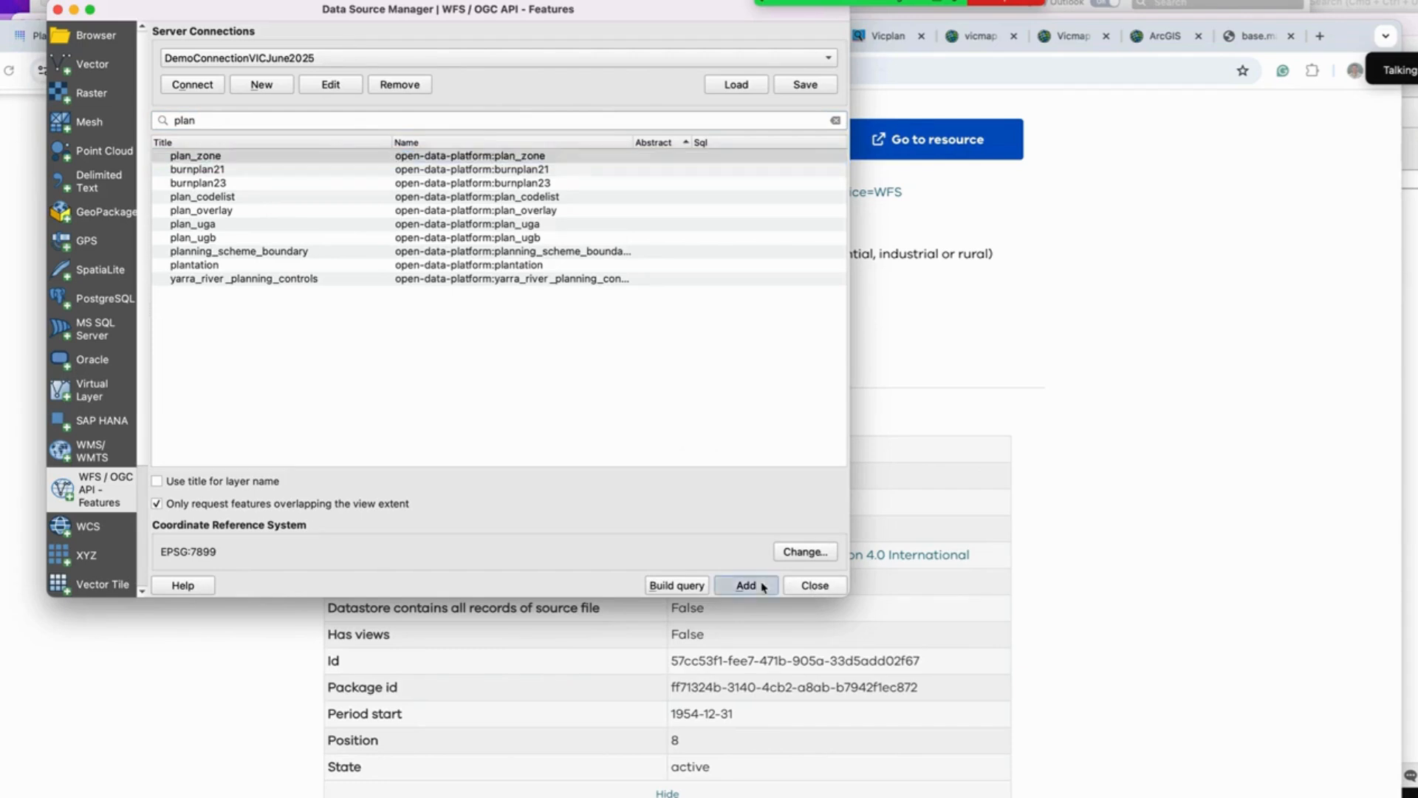
Step: Abort the plan_zone feature loading and close the data source manager
double_click(215, 124)
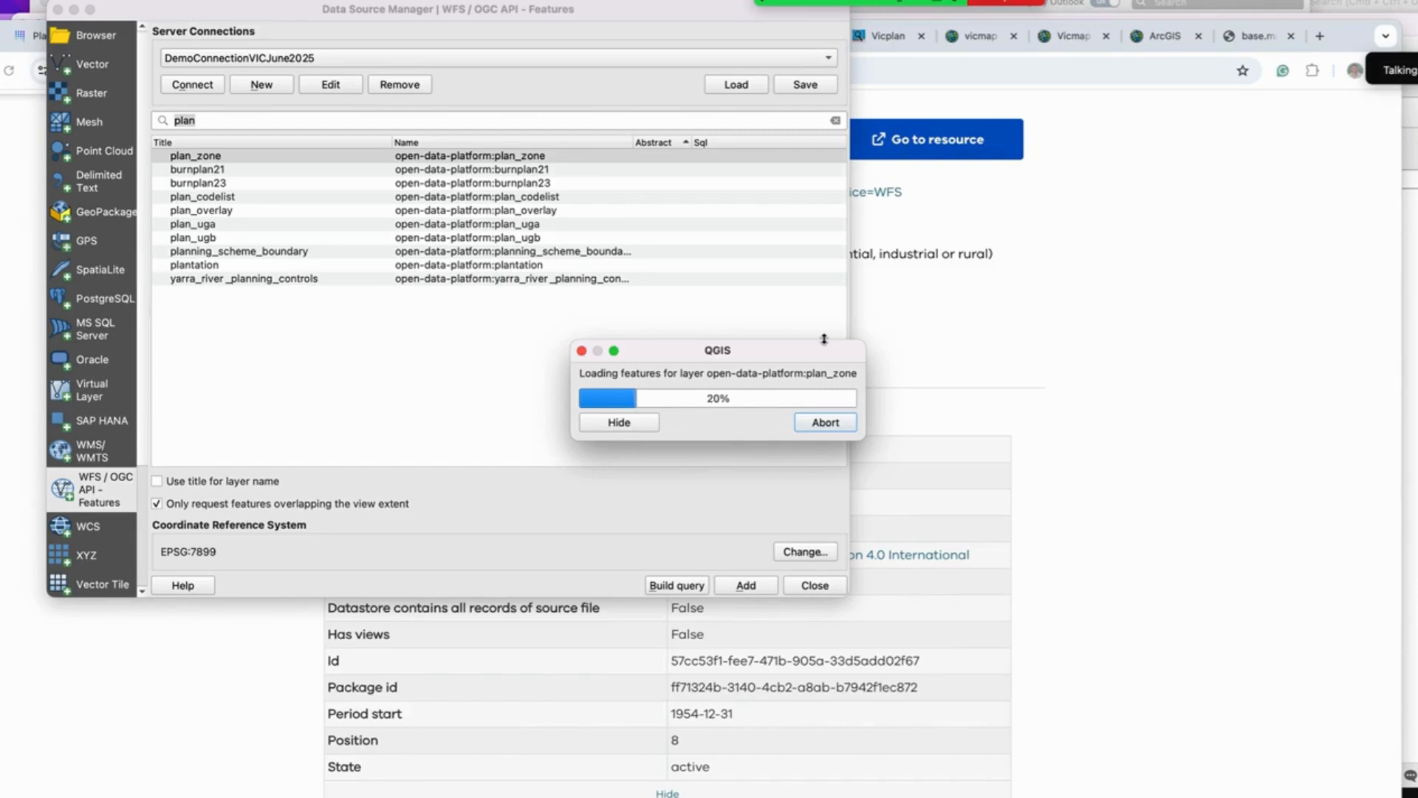
left_click(825, 424)
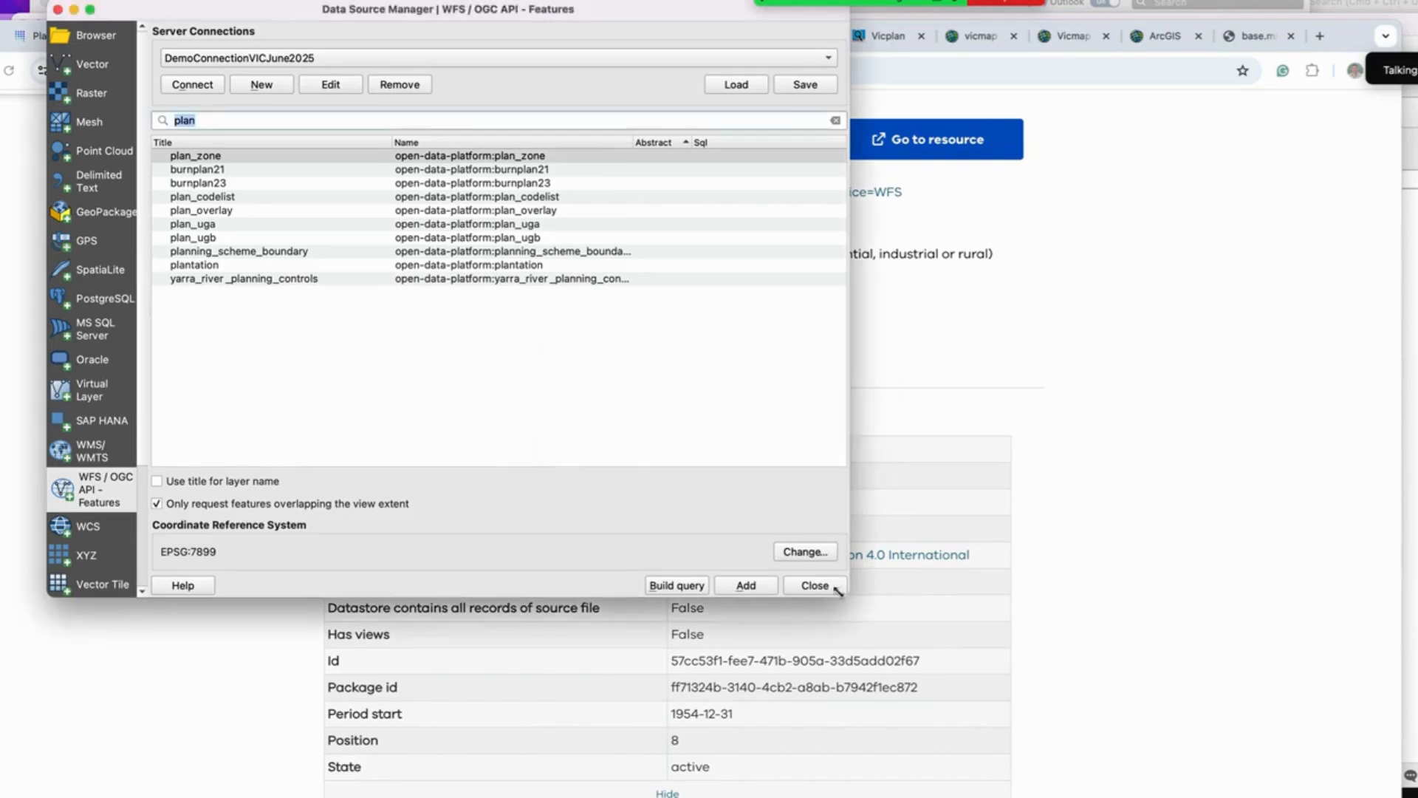
left_click(809, 587)
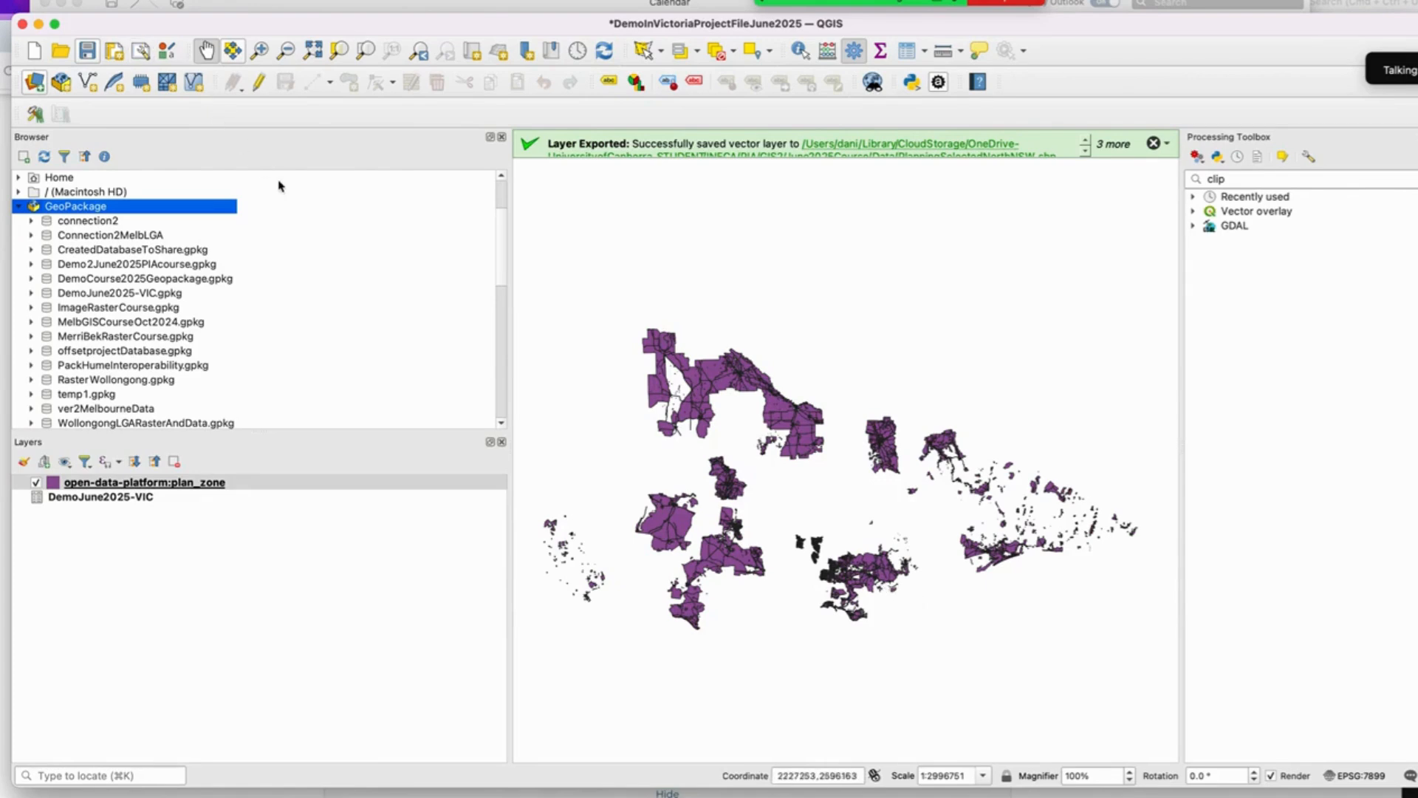
Step: Zoom and pan the map to inspect the plan_zone polygons around Melbourne
left_click(260, 50)
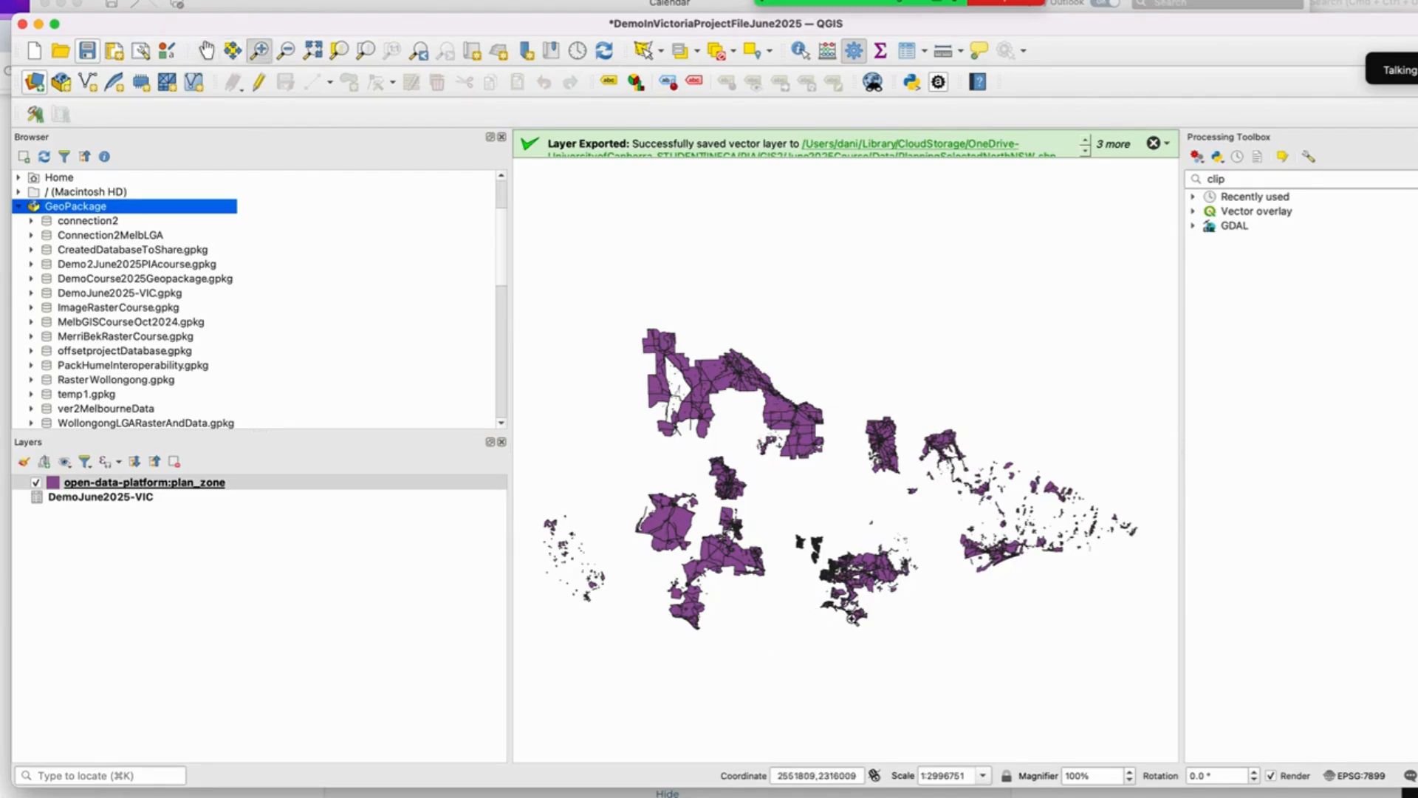
left_click(787, 562)
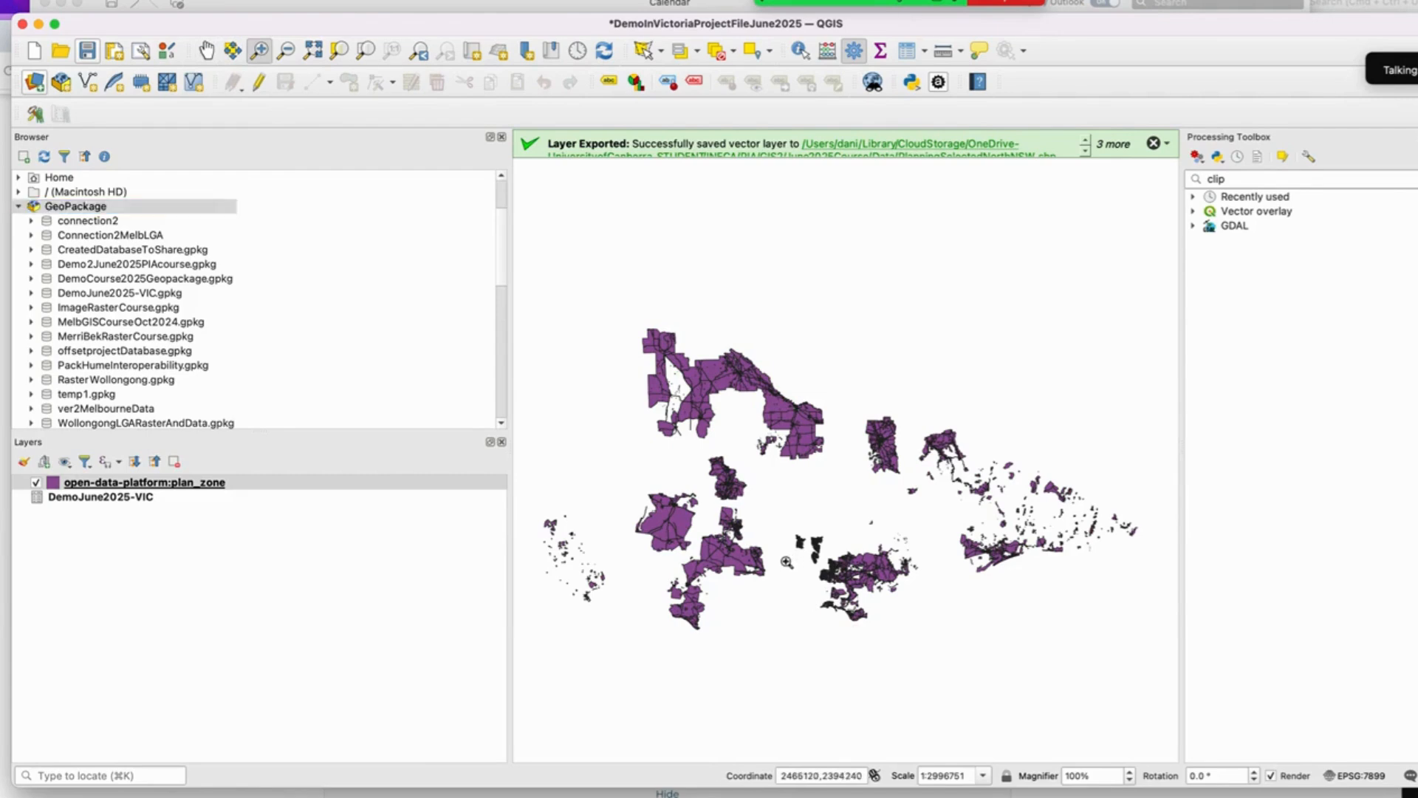
left_click_drag(787, 562, 819, 588)
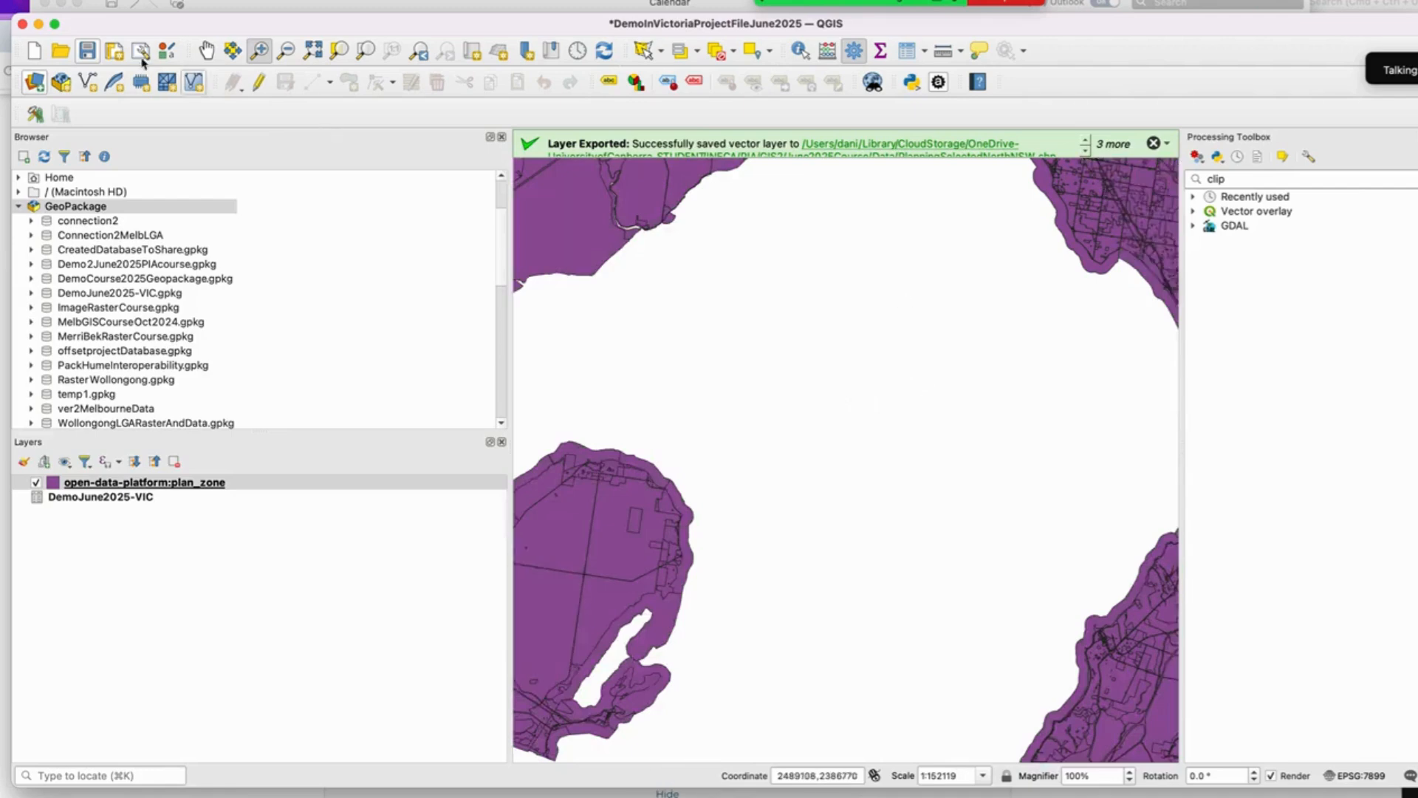
left_click(206, 50)
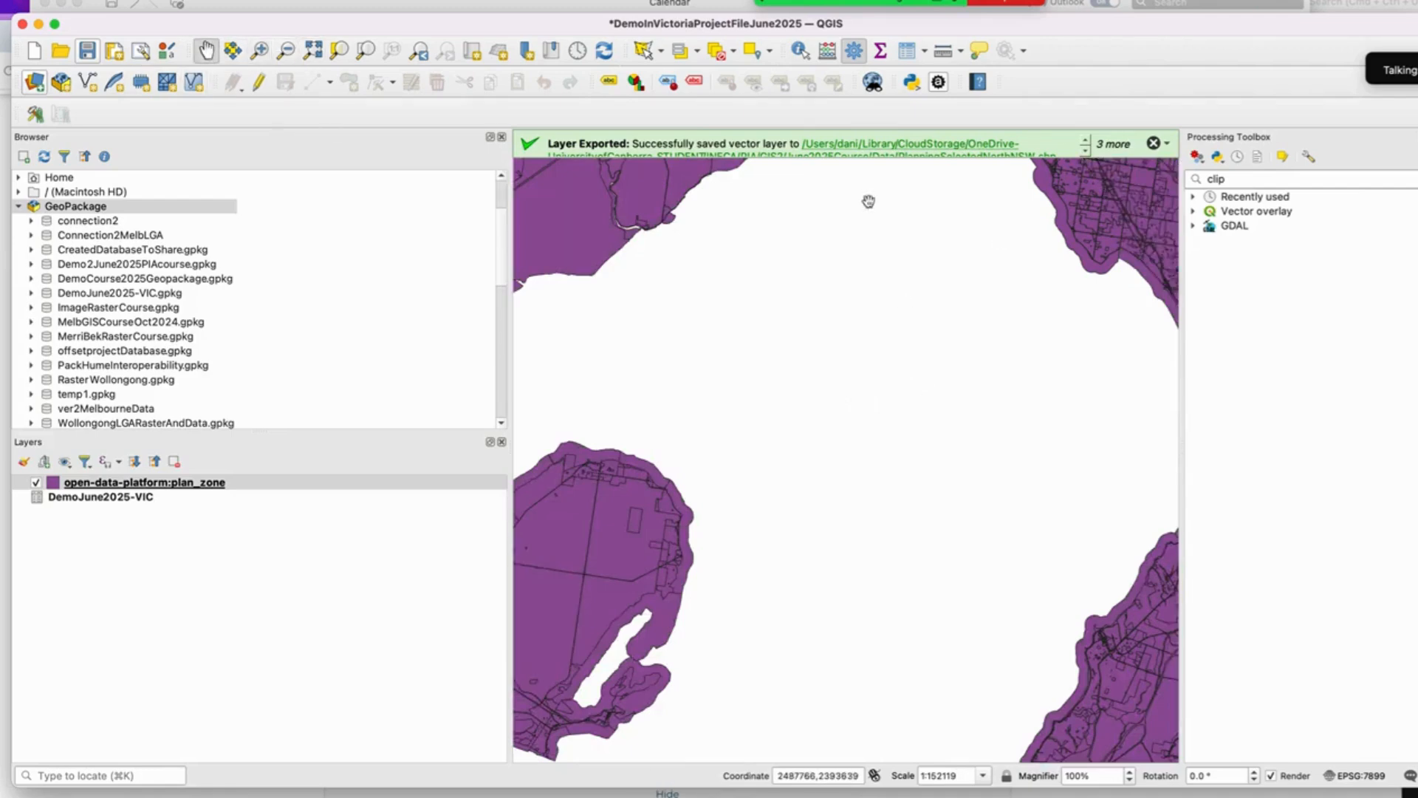
left_click_drag(869, 201, 811, 593)
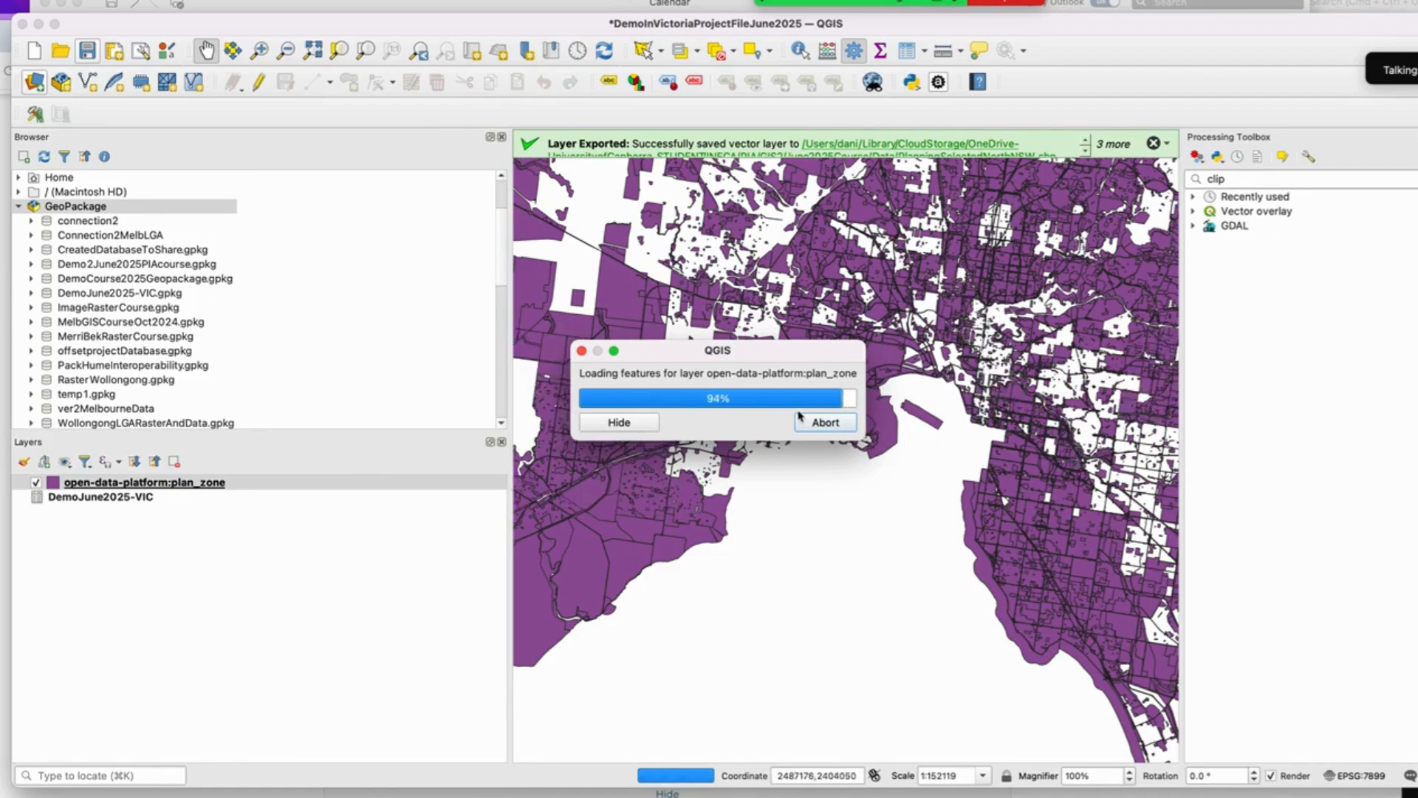
left_click(582, 351)
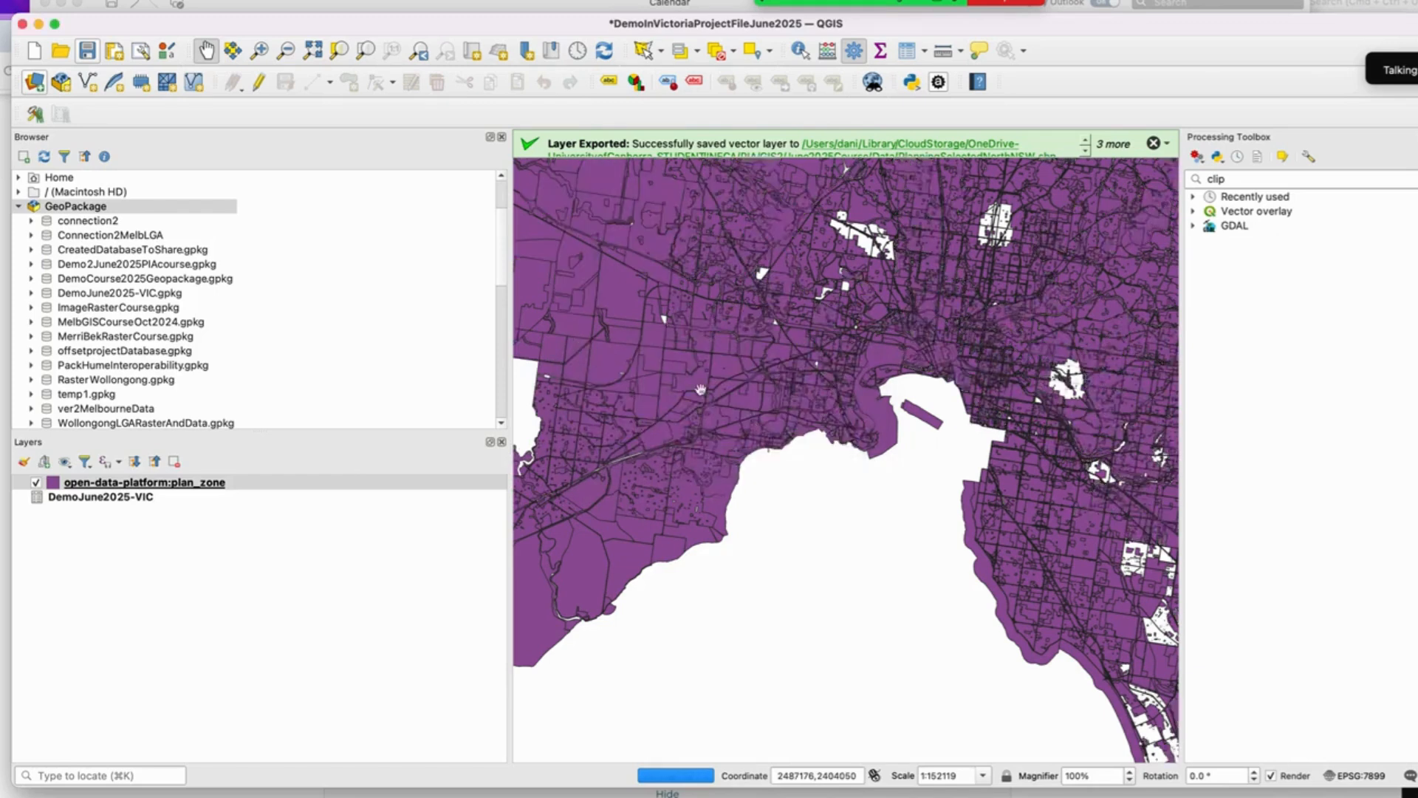
left_click(259, 50)
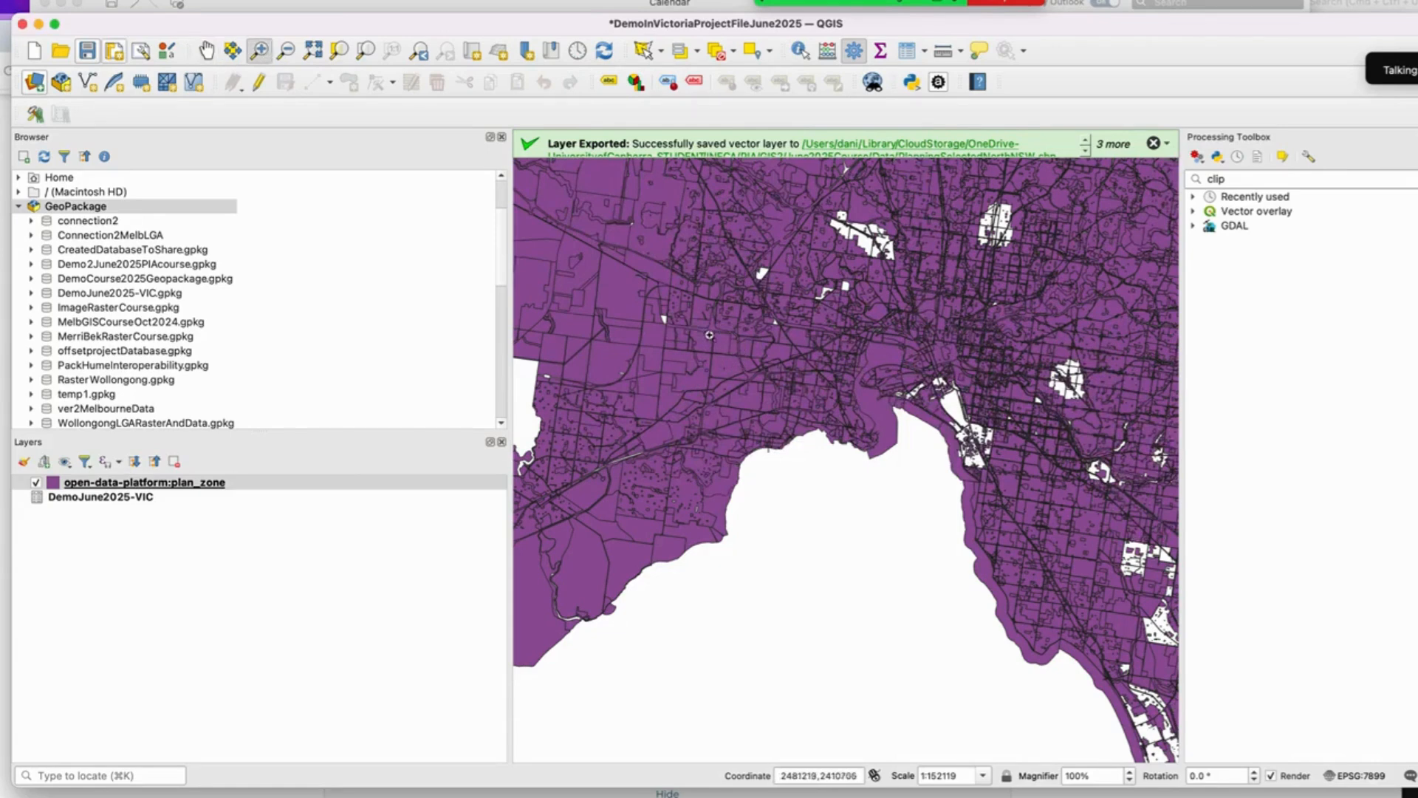
left_click_drag(709, 336, 859, 431)
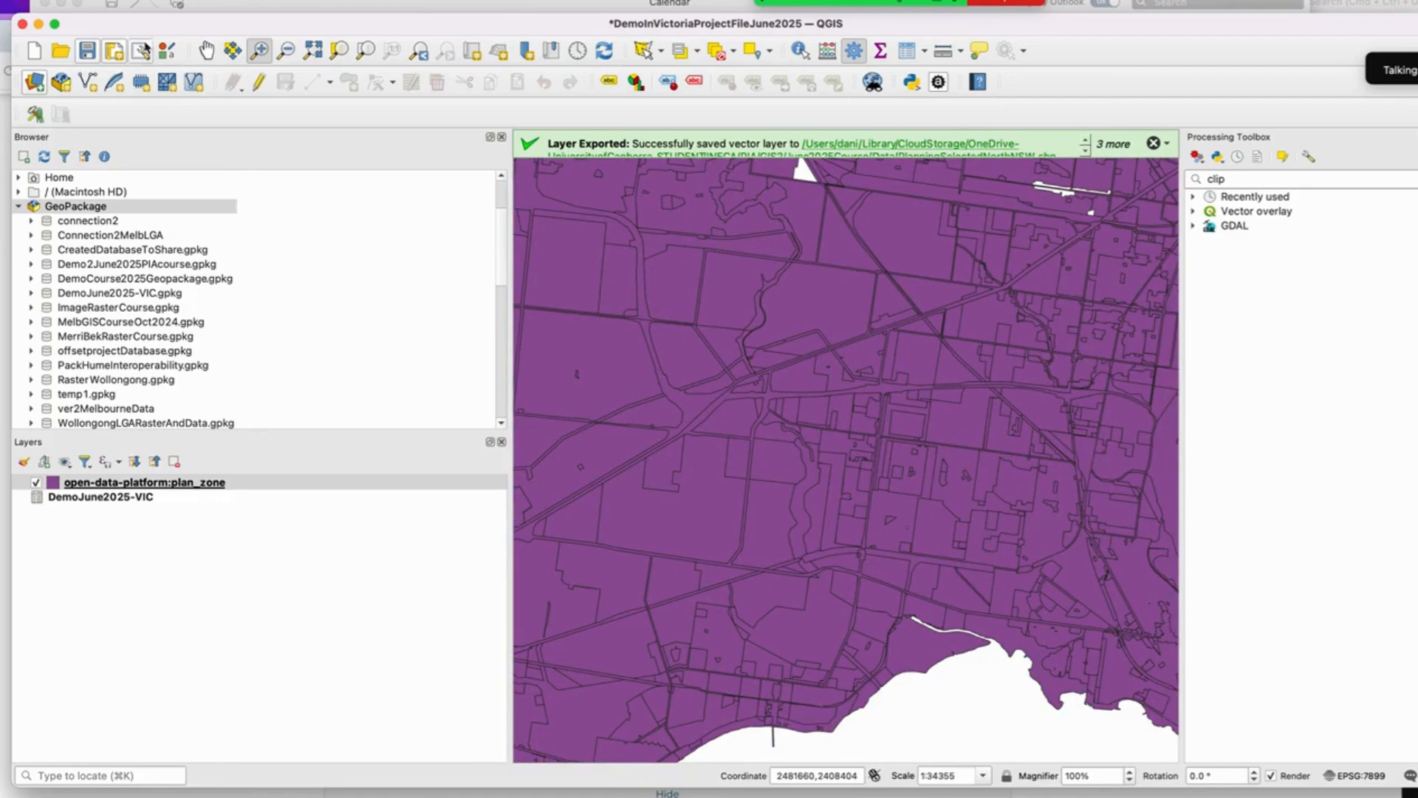
Step: Reopen the WFS layer dialog, clear the search filter and browse the list of available Vicmap layers
left_click(137, 1)
mouse_move(194, 37)
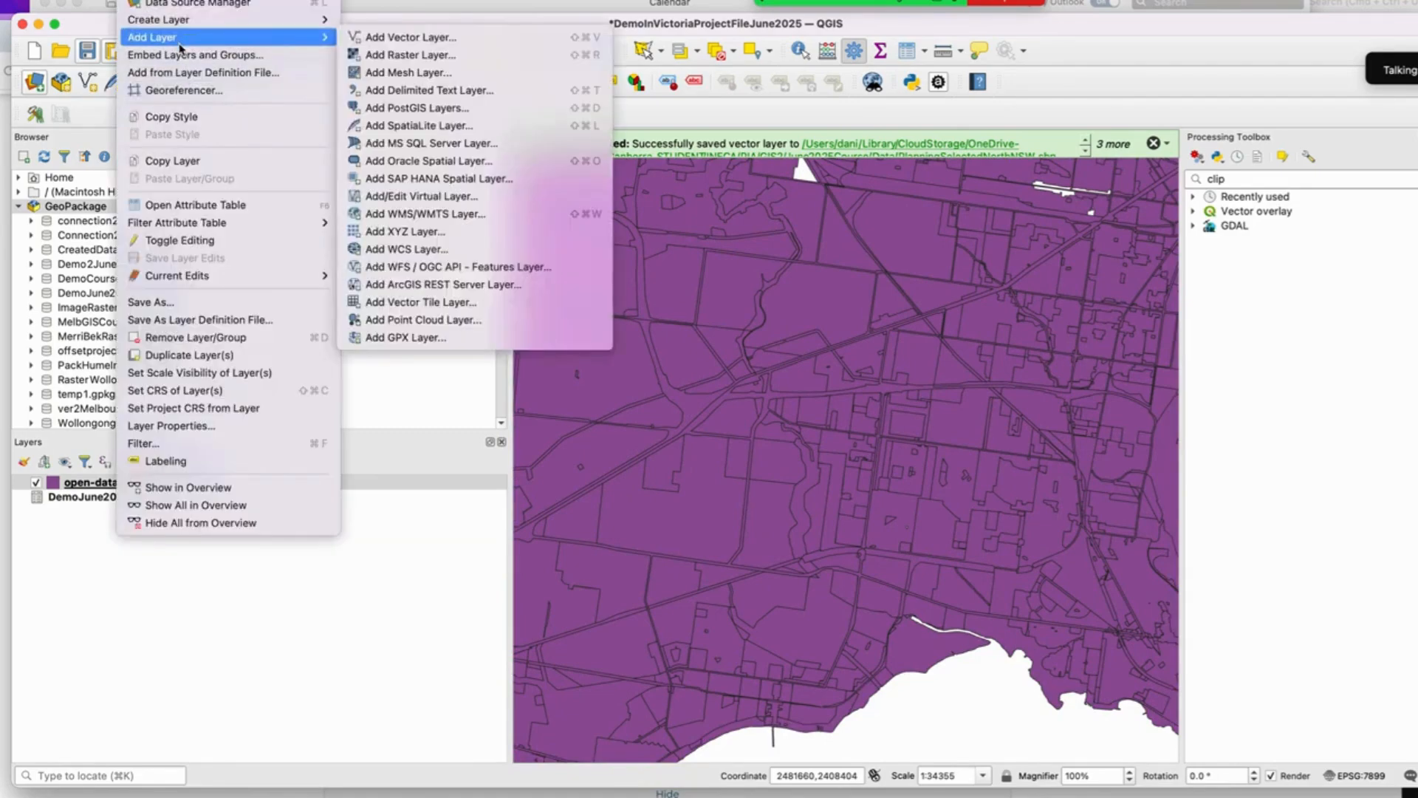
left_click(480, 272)
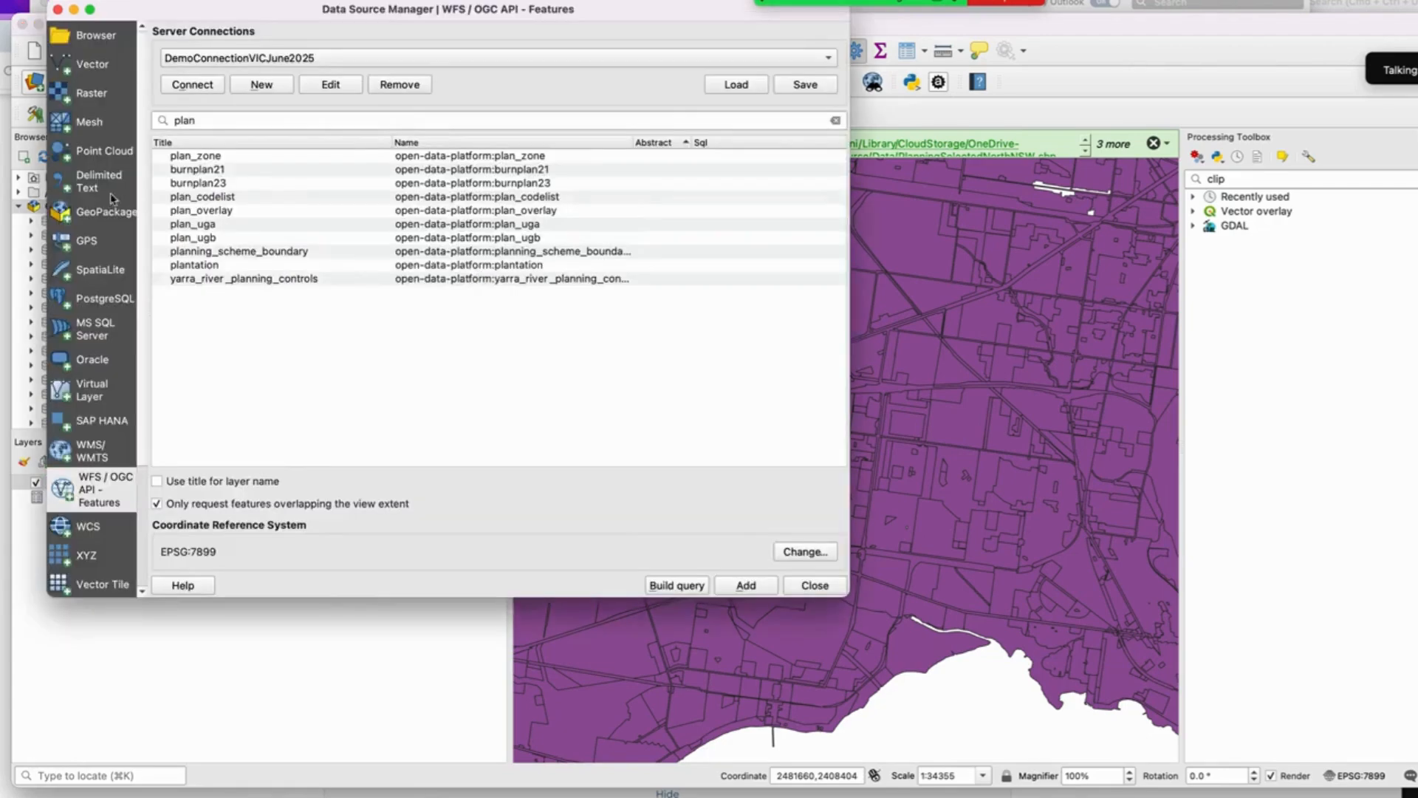
key("BackSpace")
key("BackSpace")
key("BackSpace")
key("BackSpace")
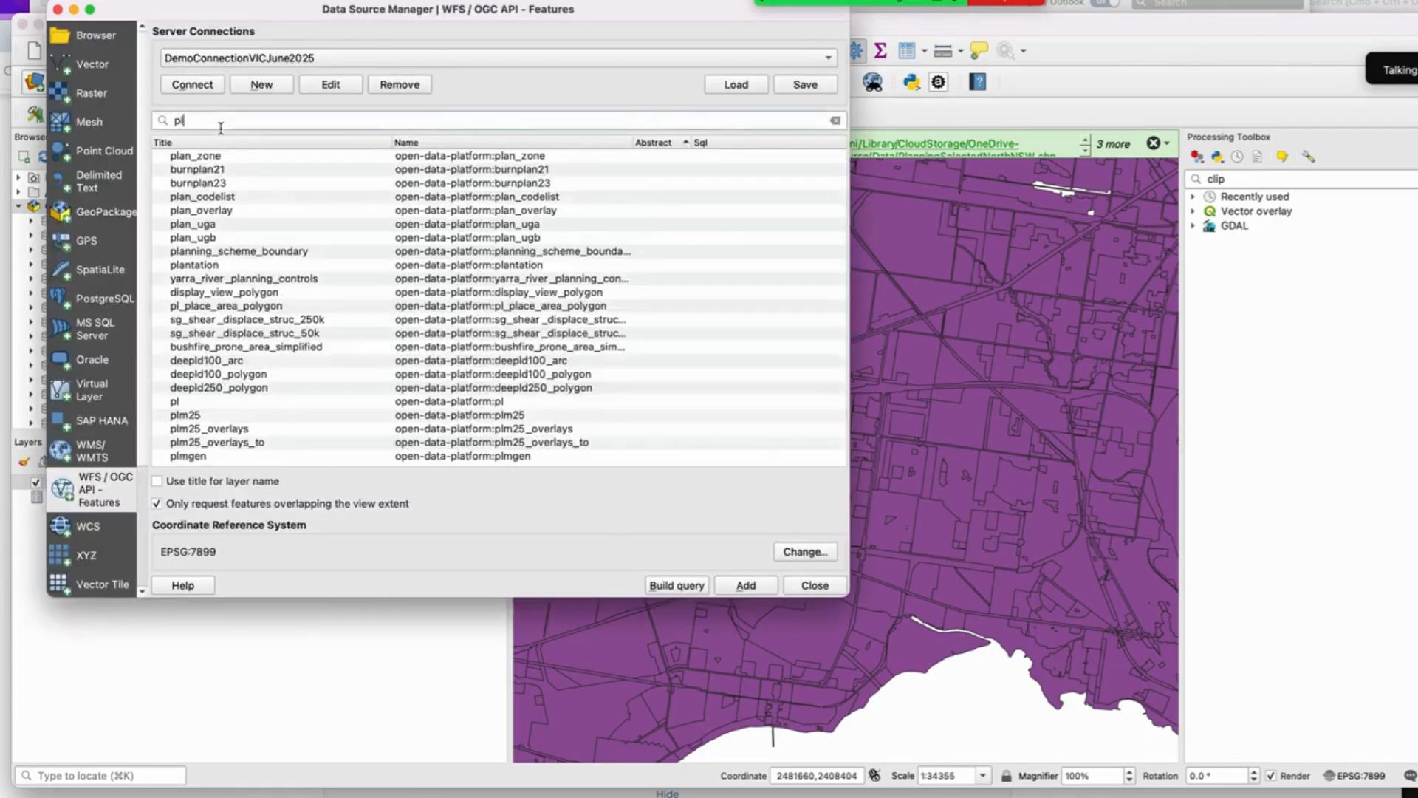
scroll(303, 279, "down", 3)
scroll(357, 322, "down", 7)
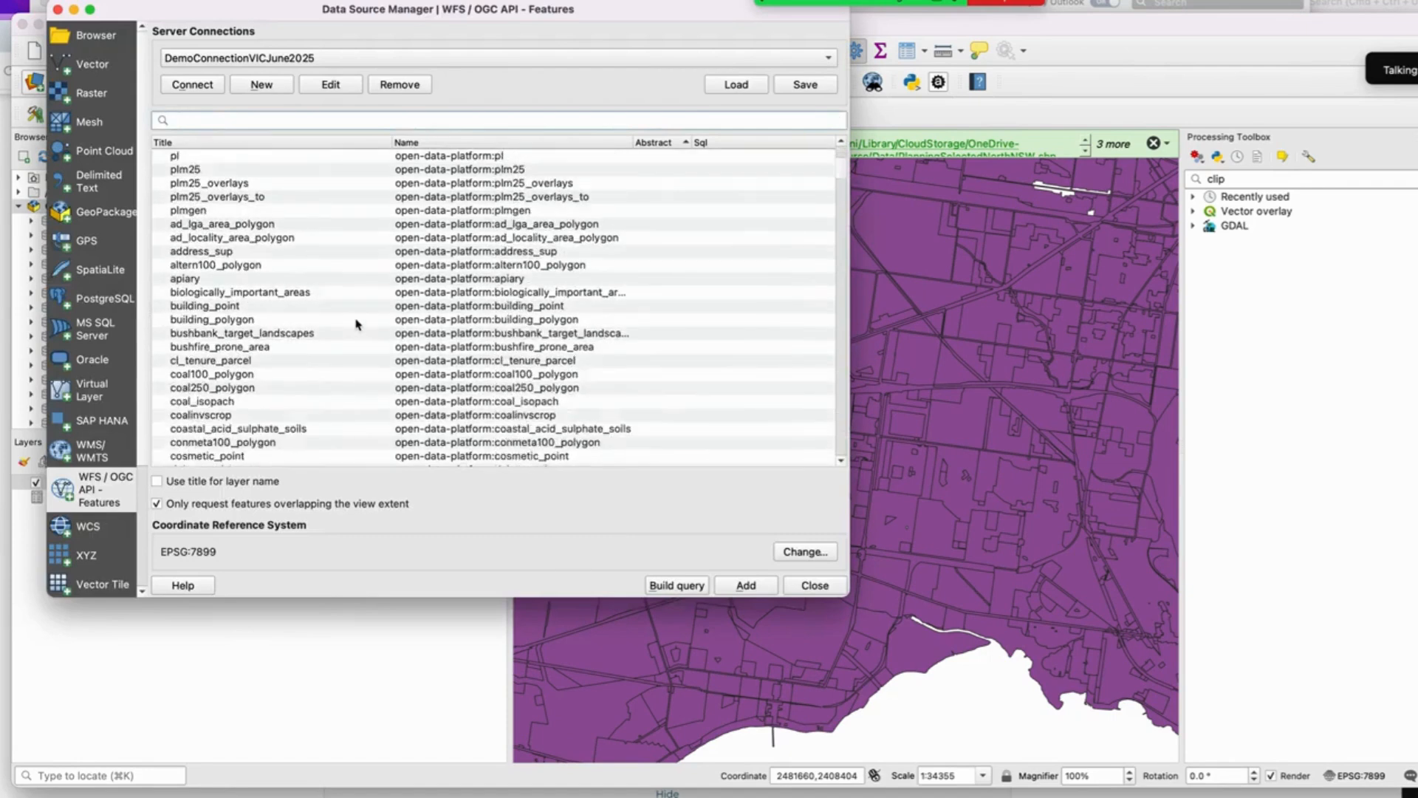
scroll(358, 323, "down", 9)
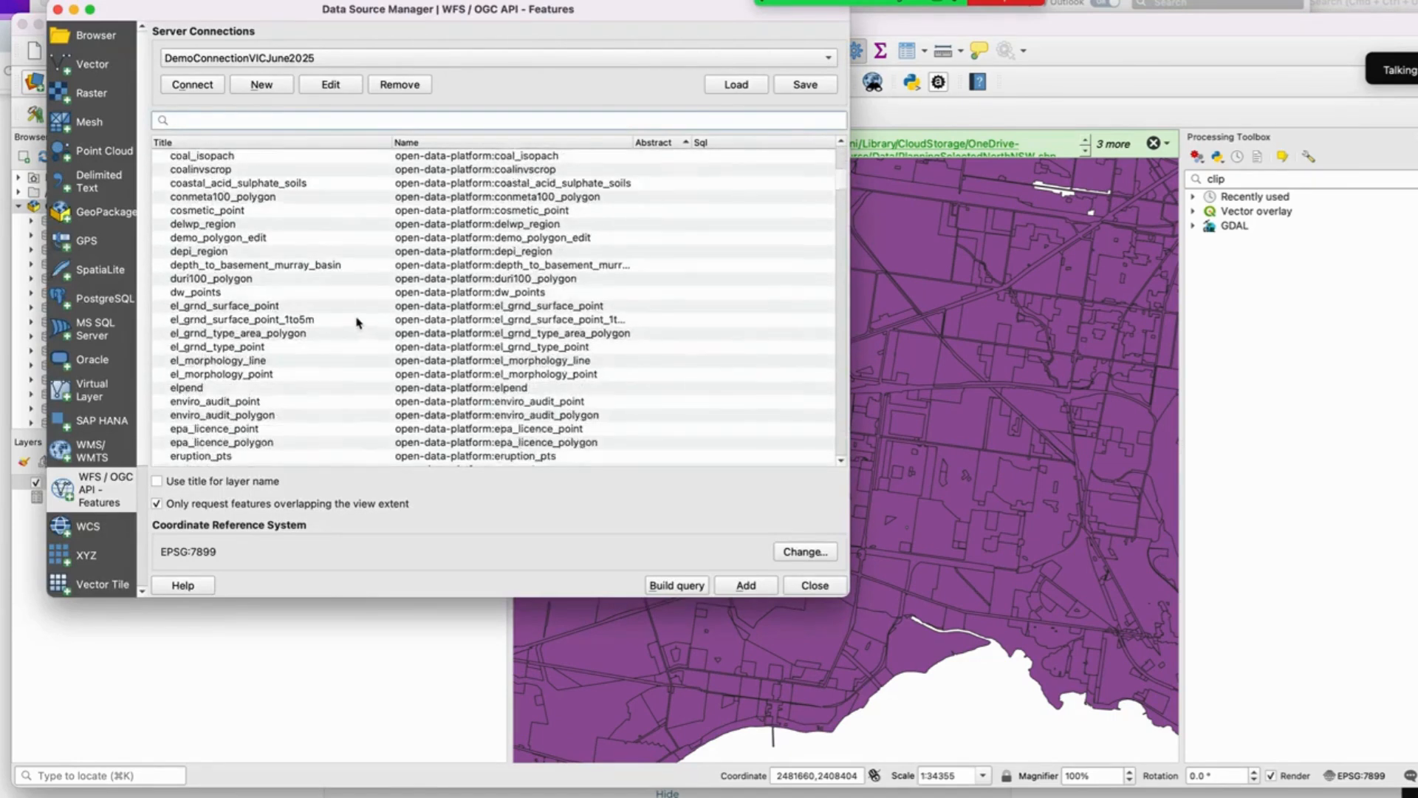
scroll(362, 327, "down", 10)
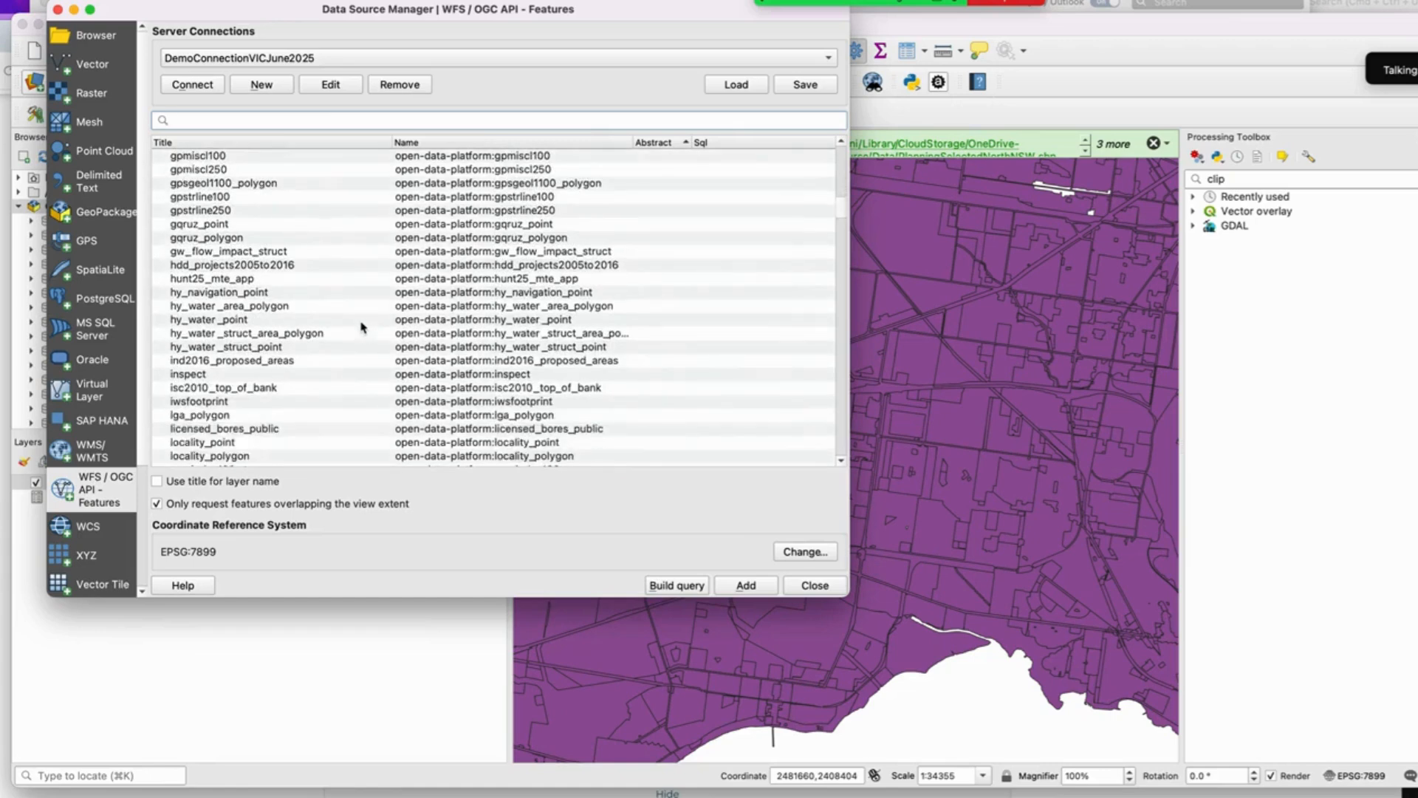
scroll(362, 327, "down", 7)
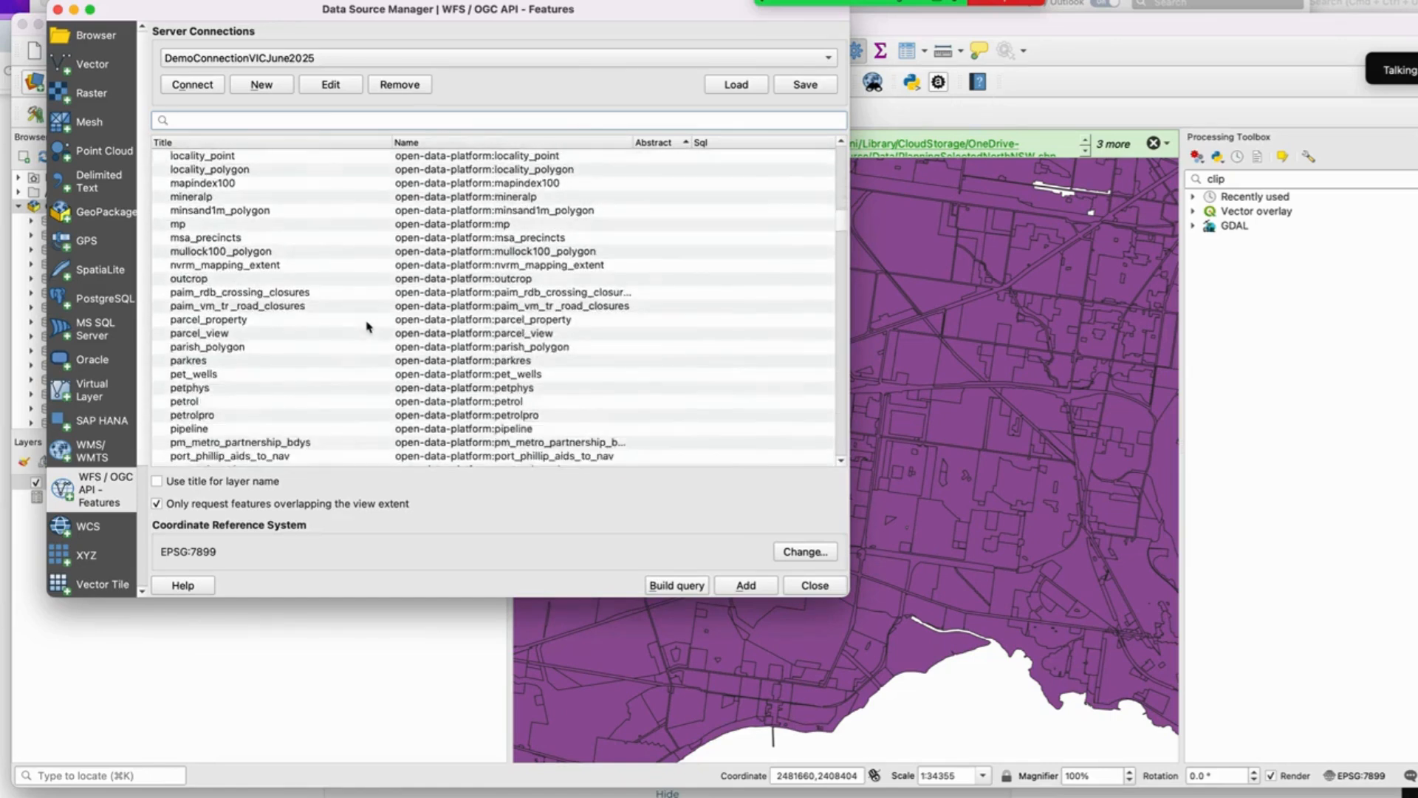
scroll(367, 325, "down", 9)
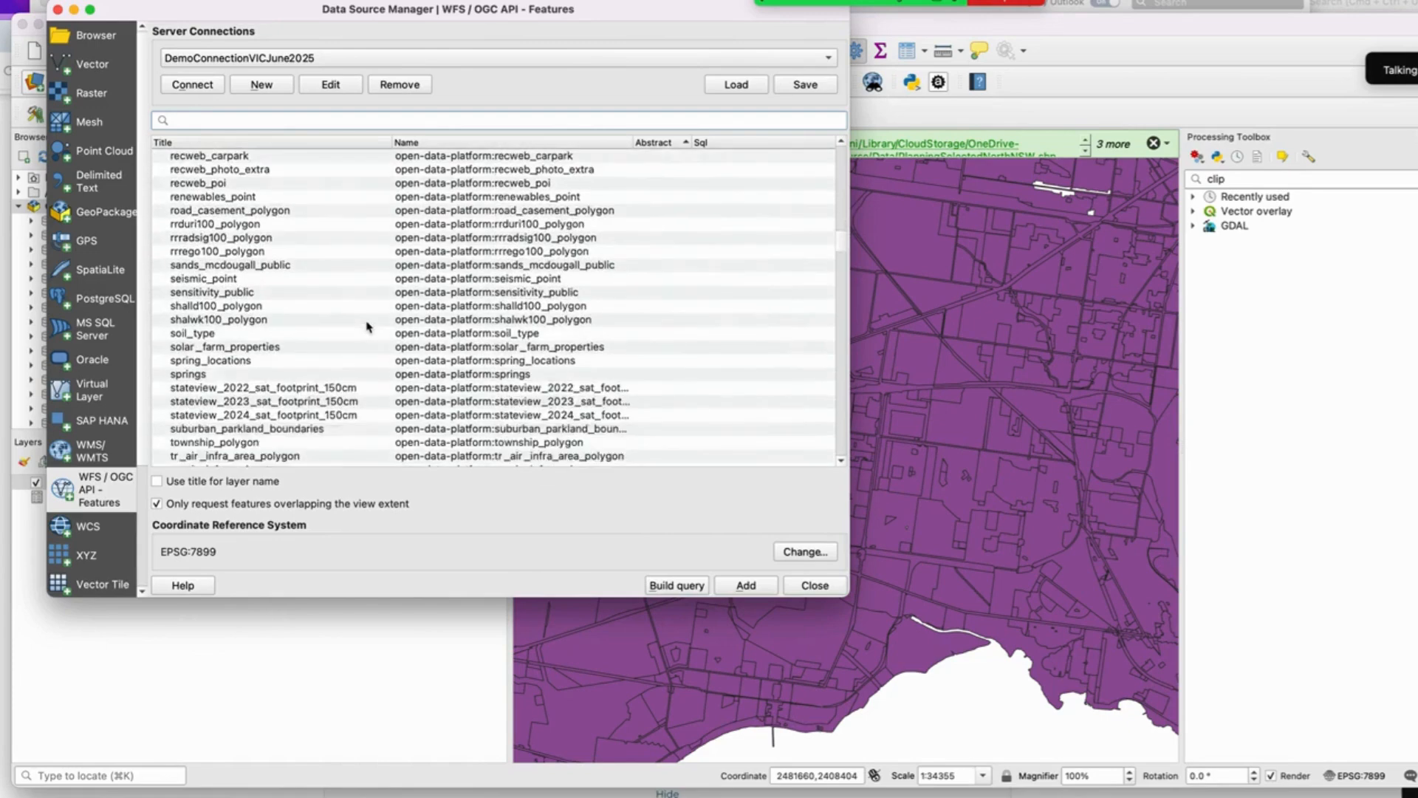
scroll(367, 326, "down", 6)
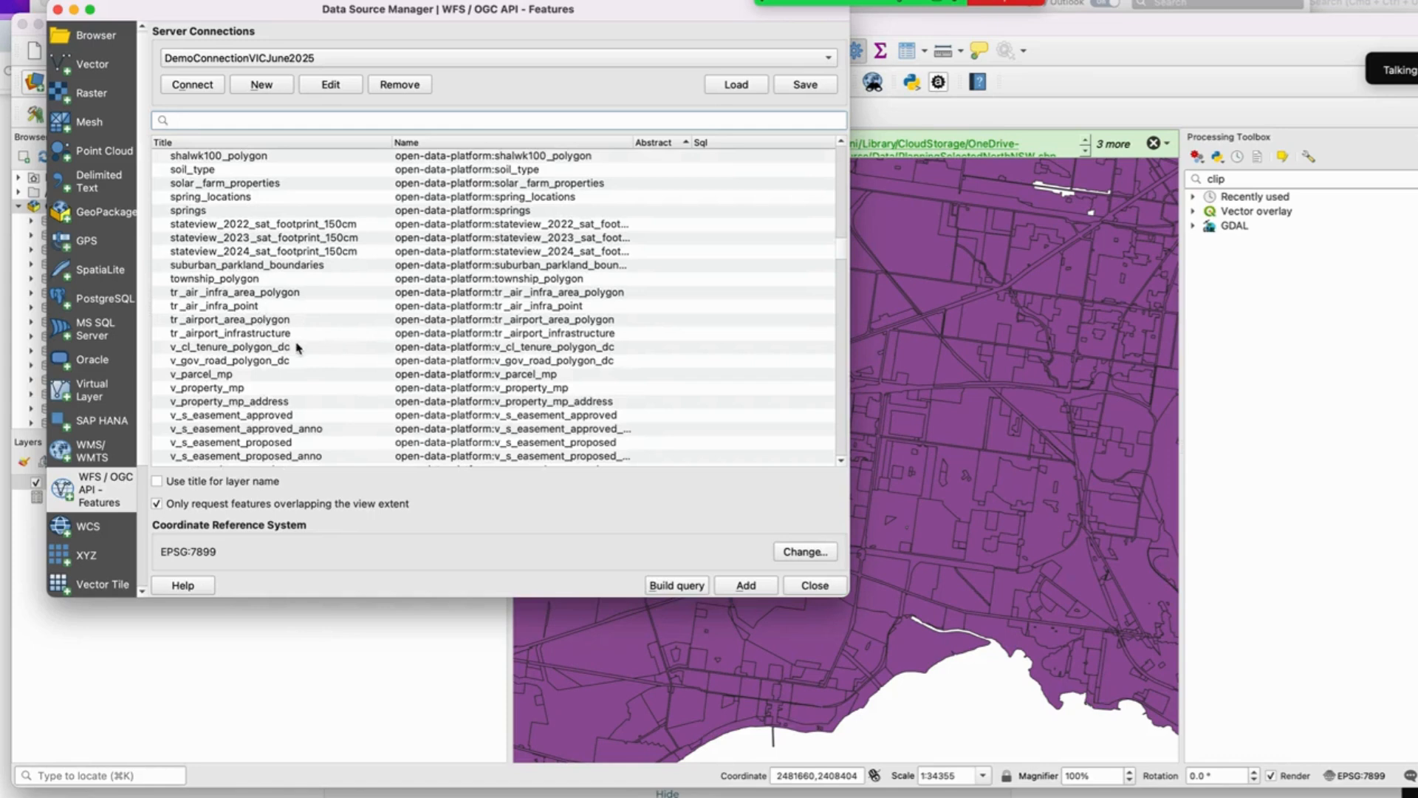
Step: Add the tr_rail layer from the WFS layer list to the project, close the data source manager and save the project
scroll(243, 298, "down", 8)
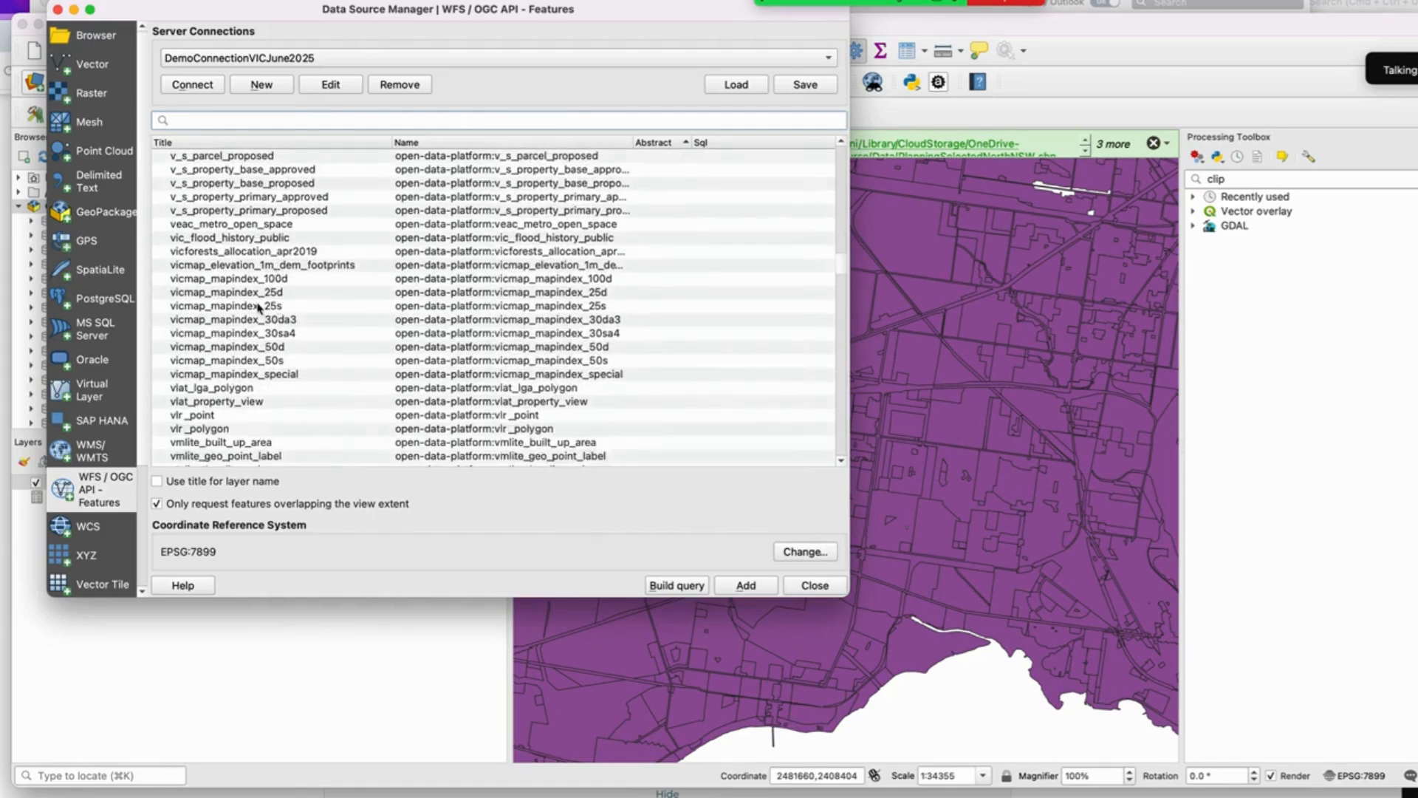
scroll(259, 308, "down", 6)
scroll(258, 308, "down", 10)
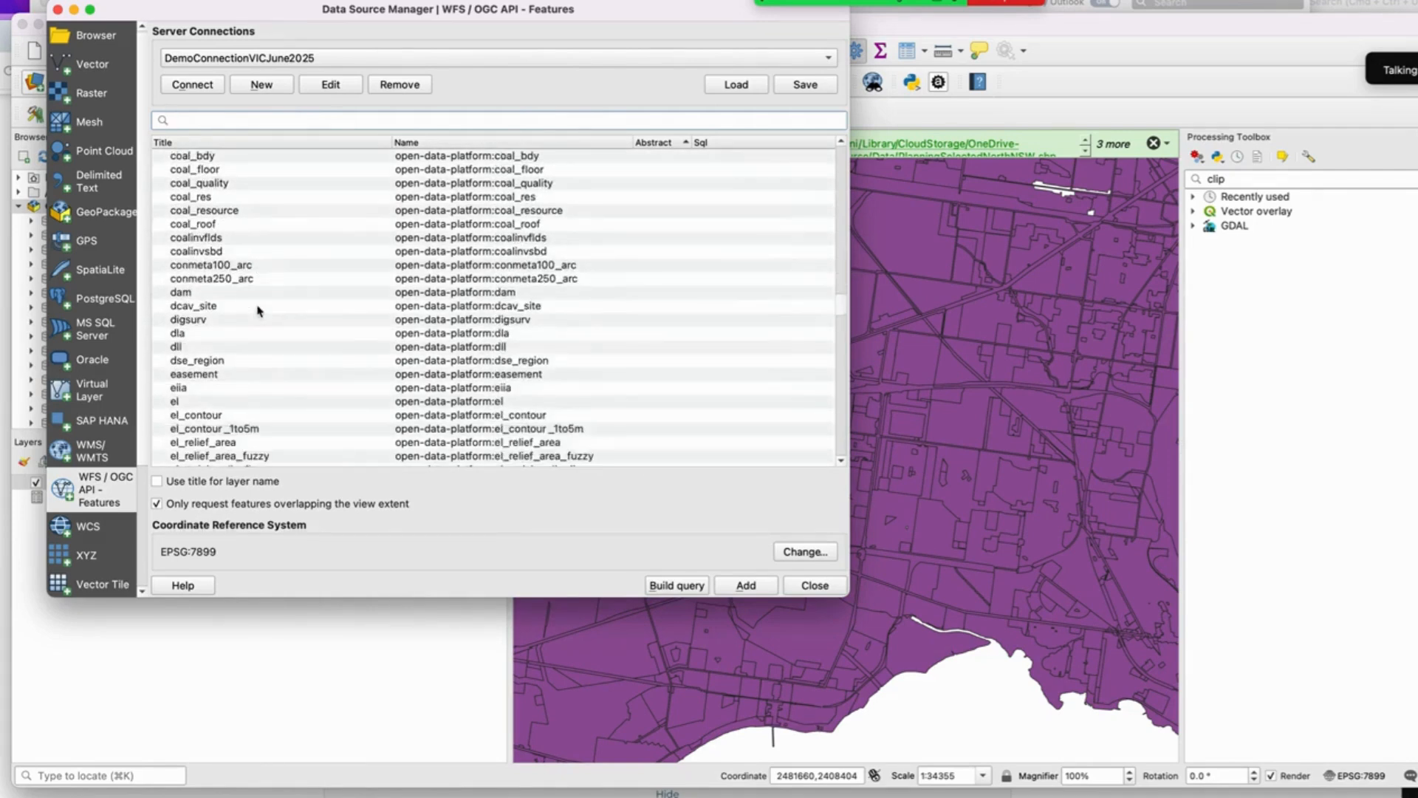
scroll(259, 310, "down", 6)
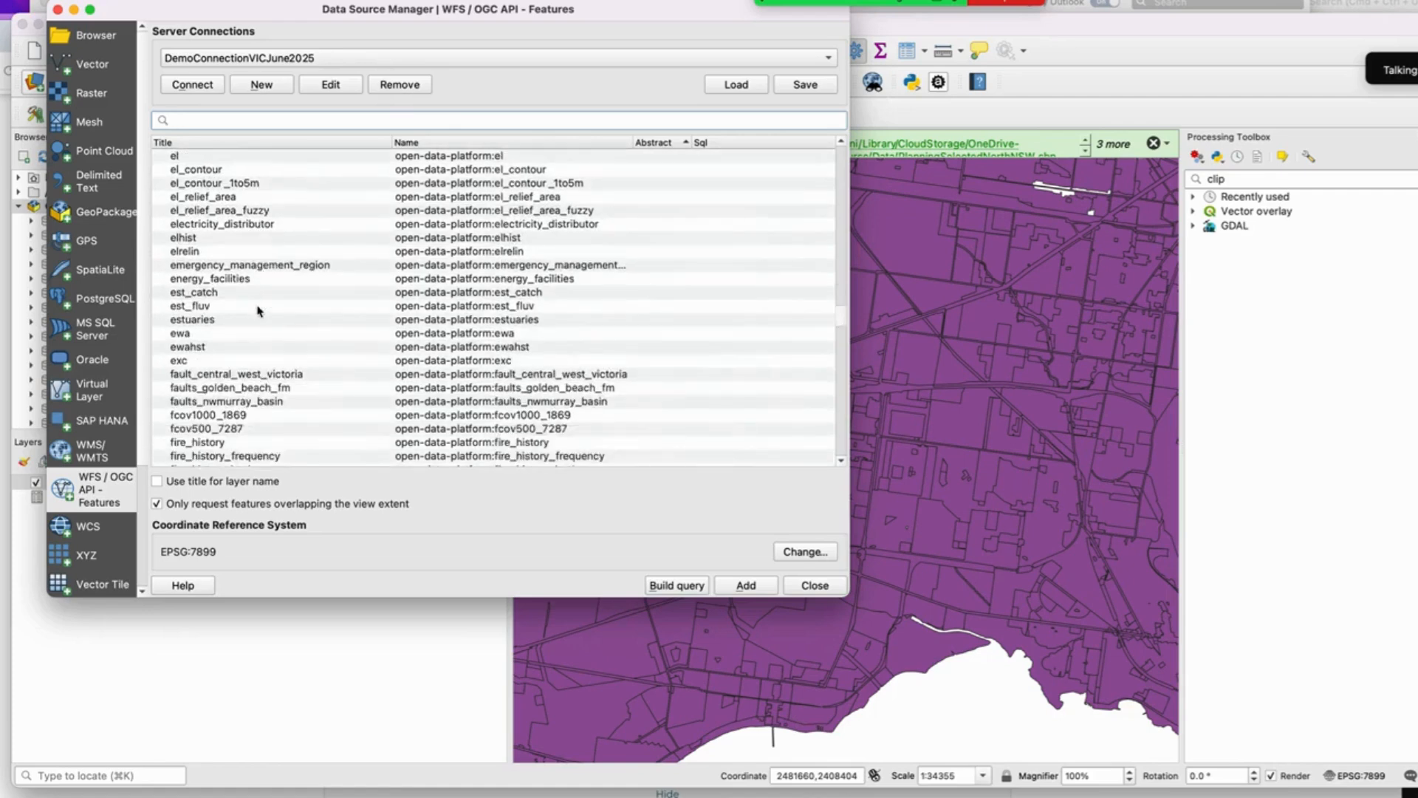
scroll(259, 310, "down", 10)
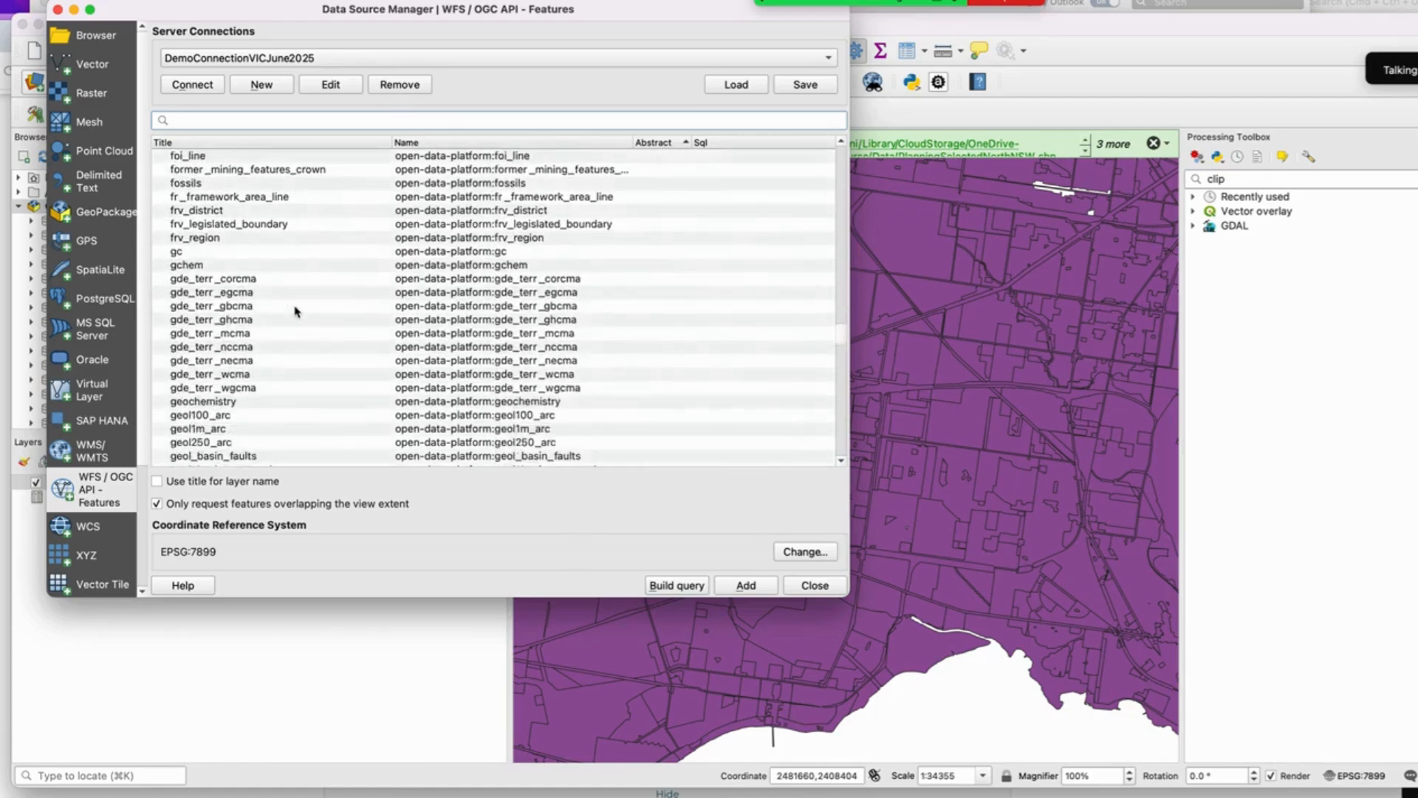
scroll(295, 311, "down", 10)
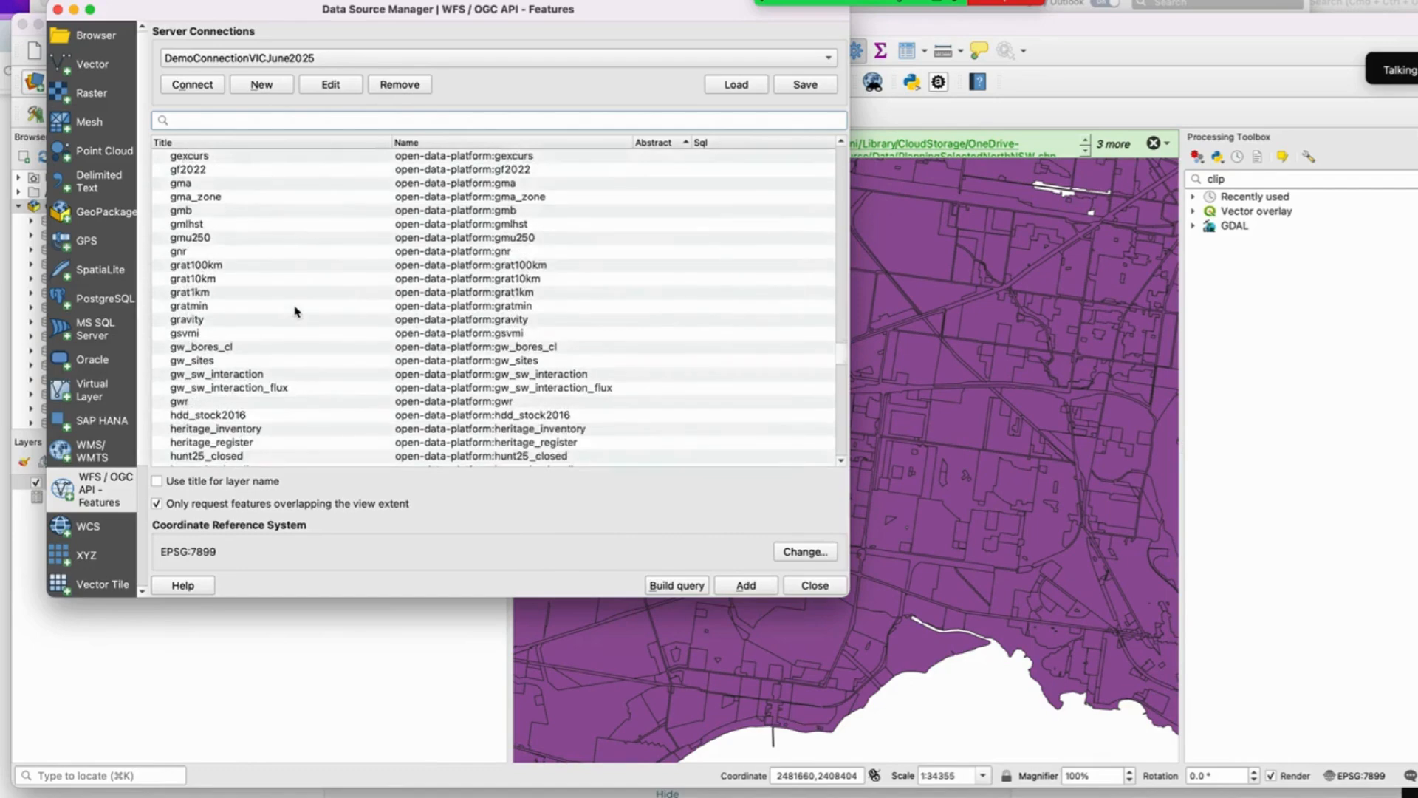
scroll(295, 311, "down", 6)
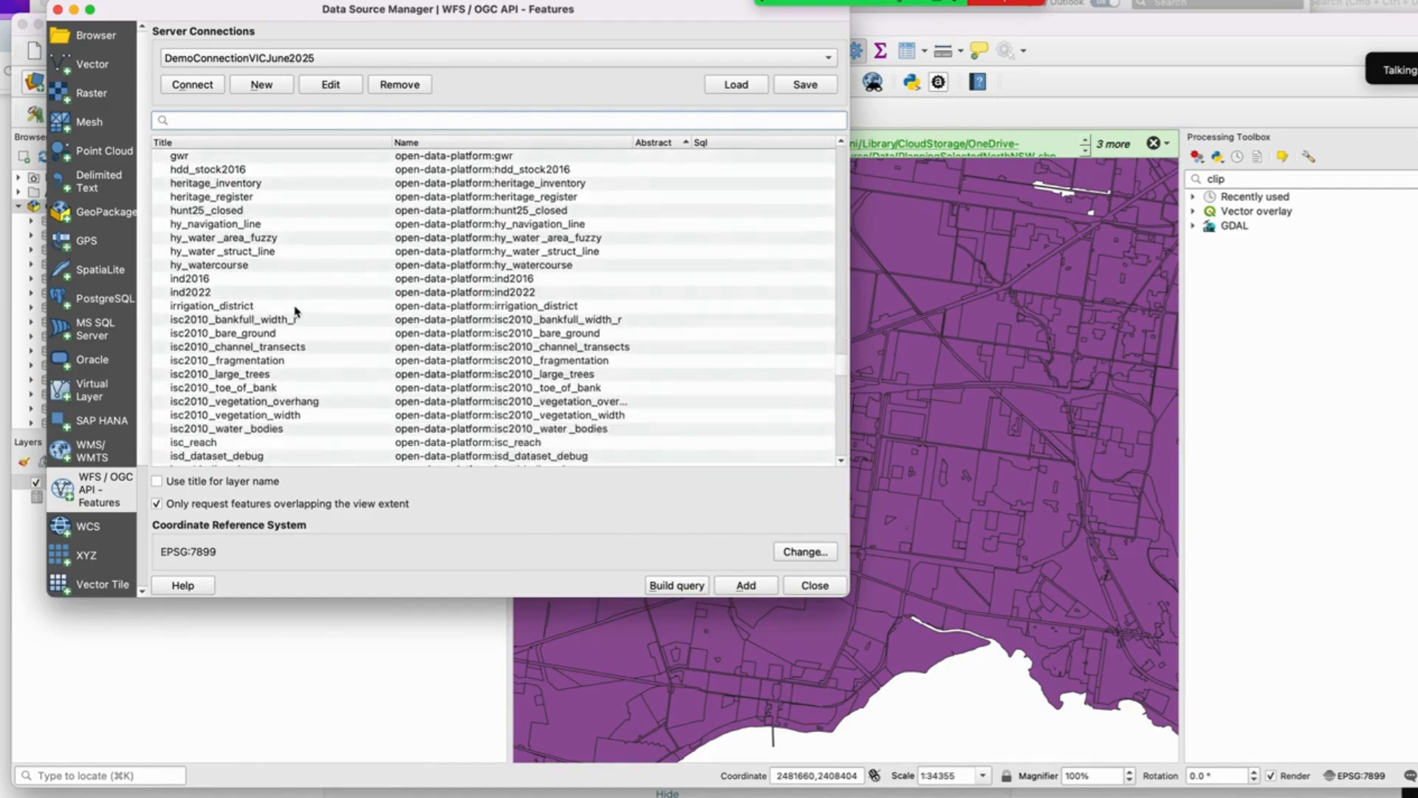
scroll(295, 311, "down", 10)
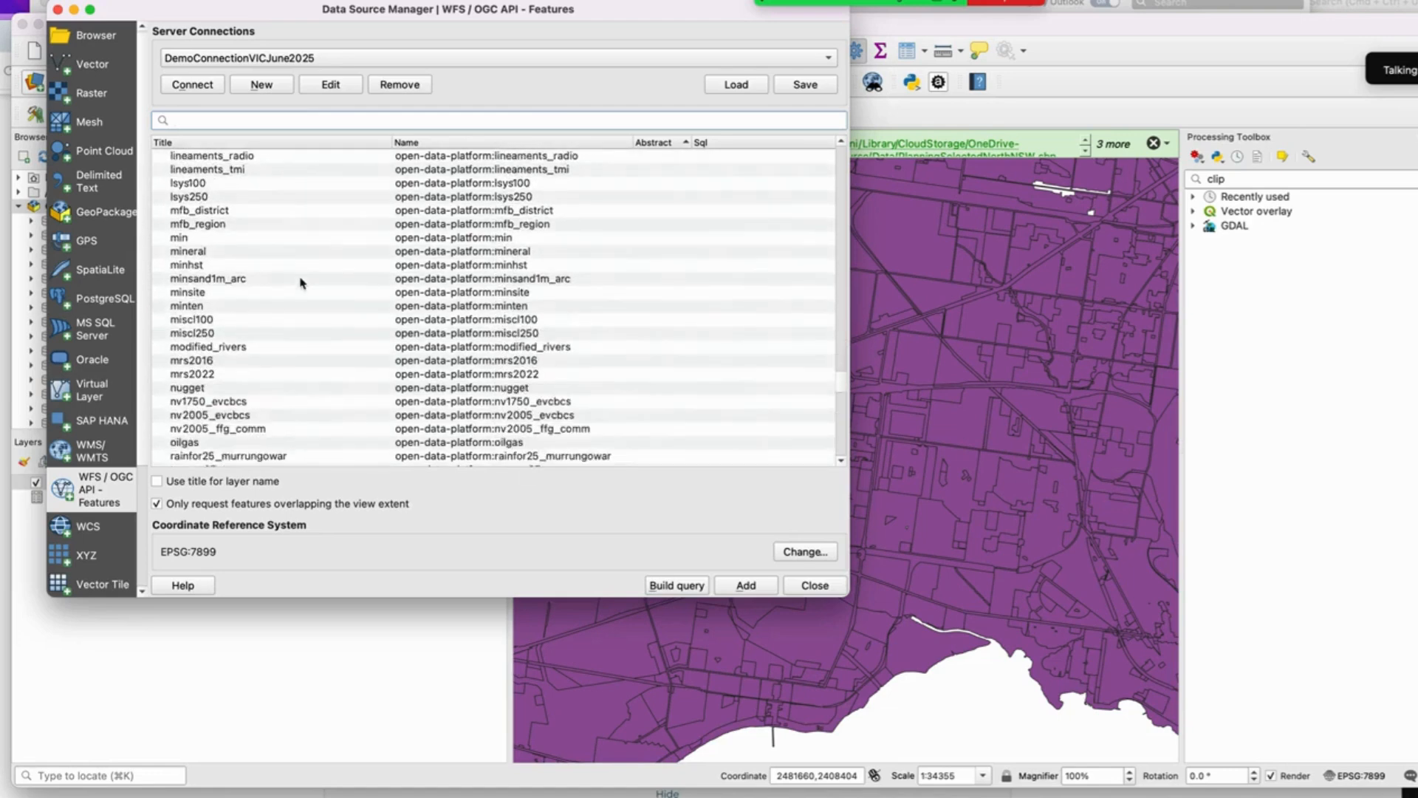
scroll(301, 281, "down", 15)
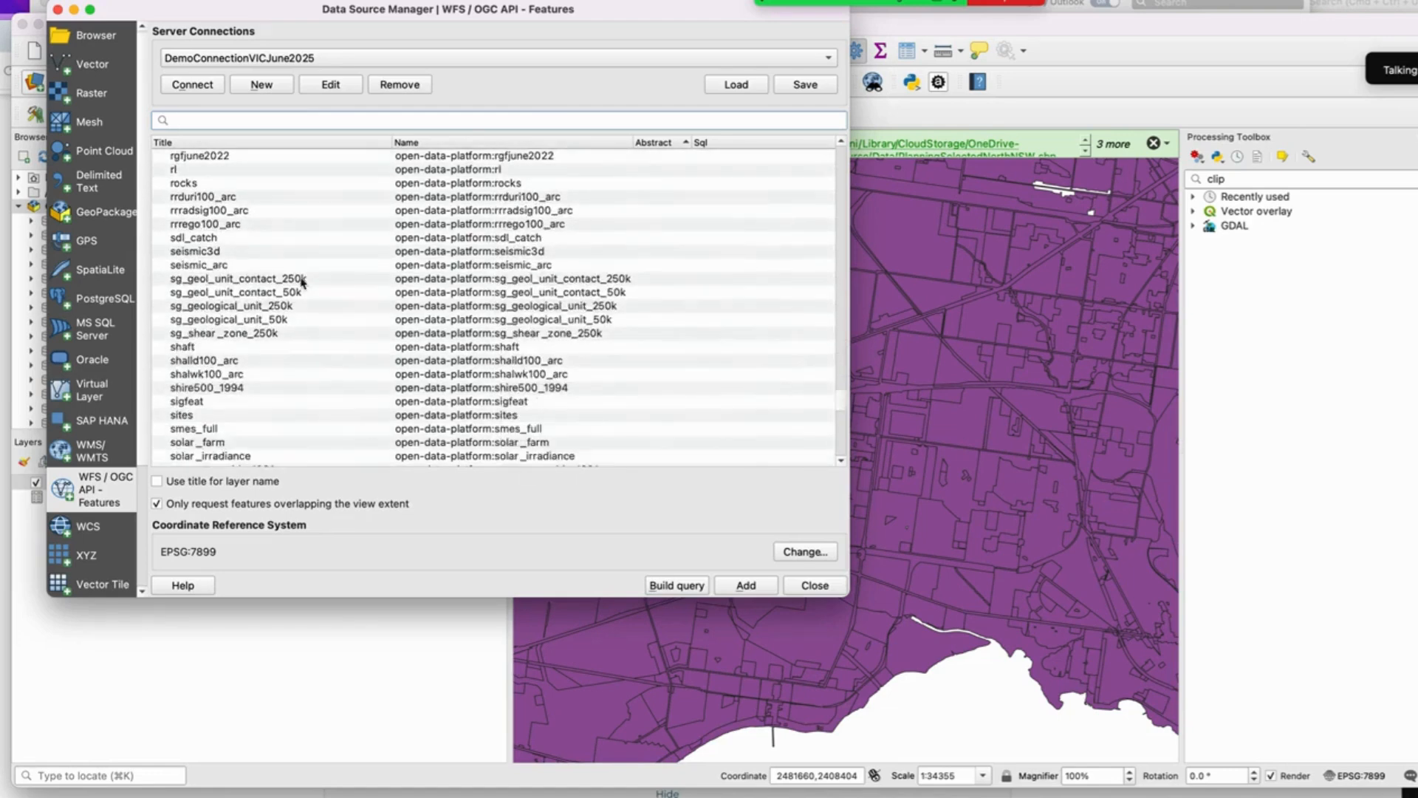
scroll(300, 281, "down", 15)
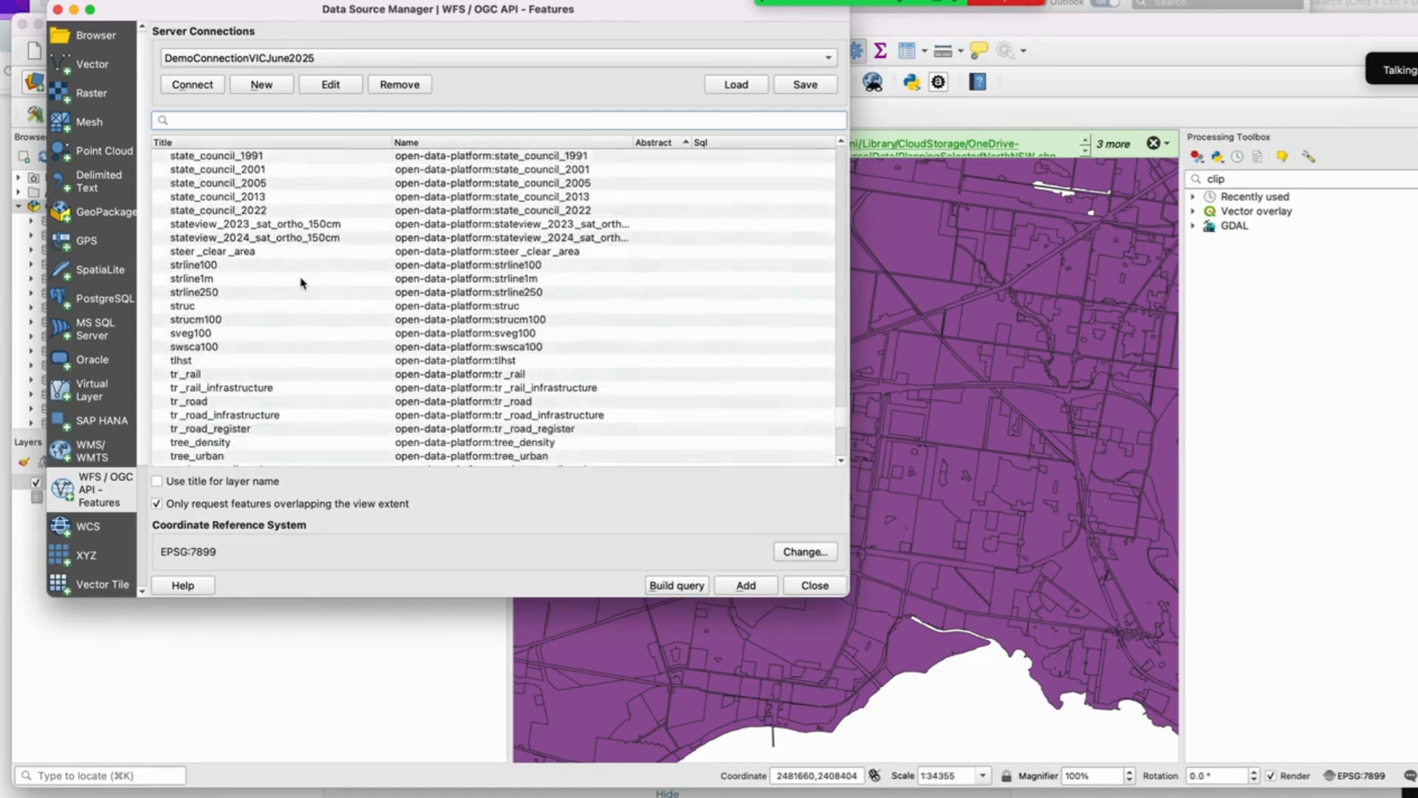
scroll(301, 281, "down", 2)
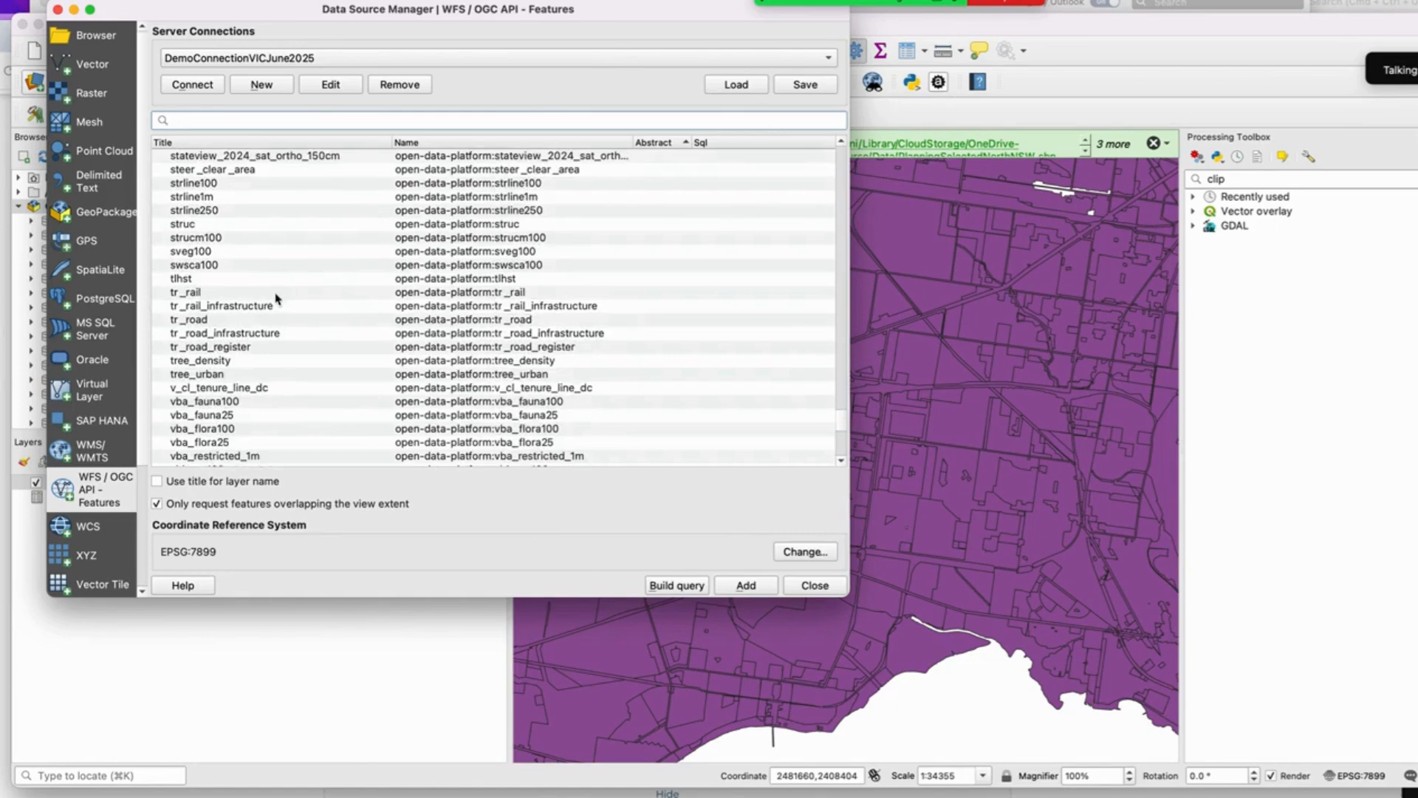
left_click(276, 294)
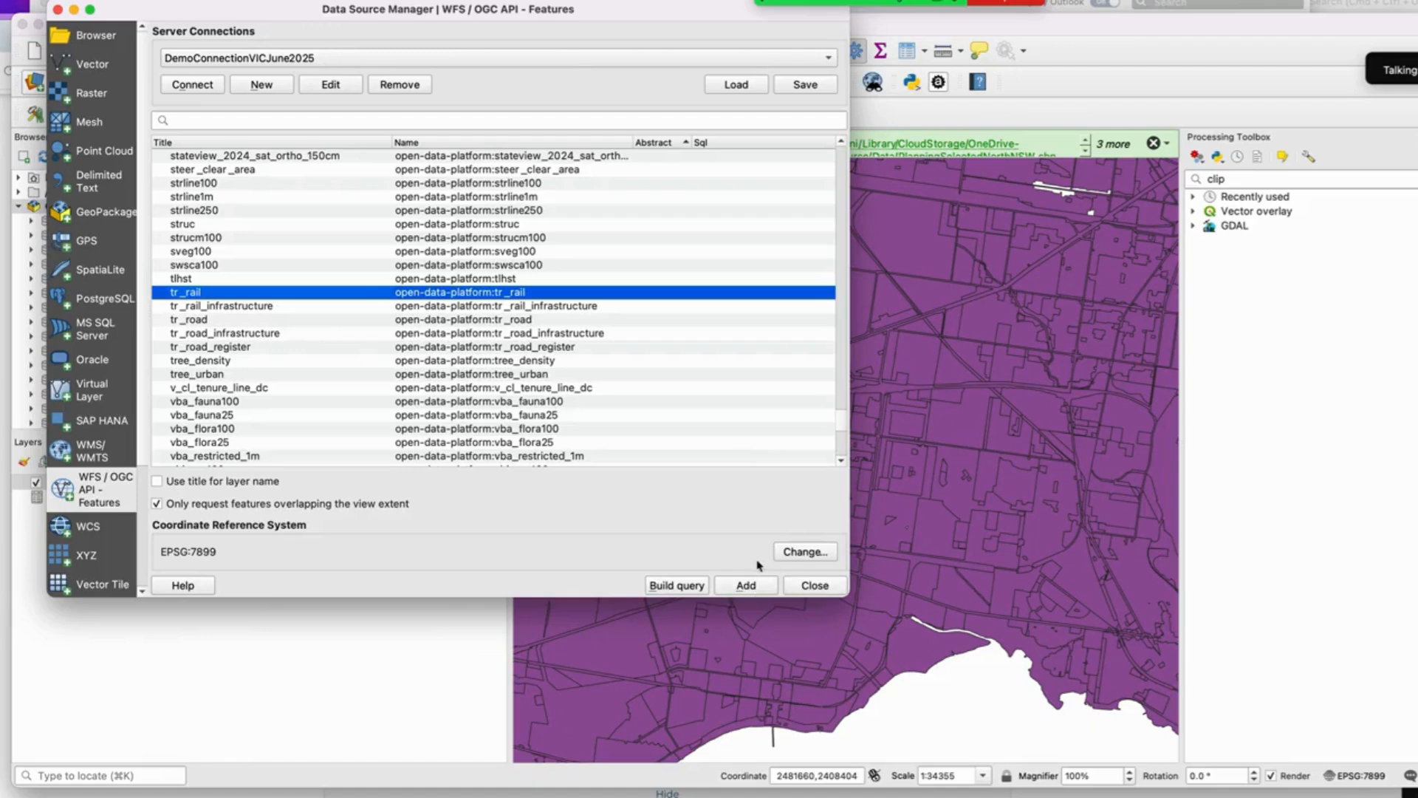
left_click(748, 585)
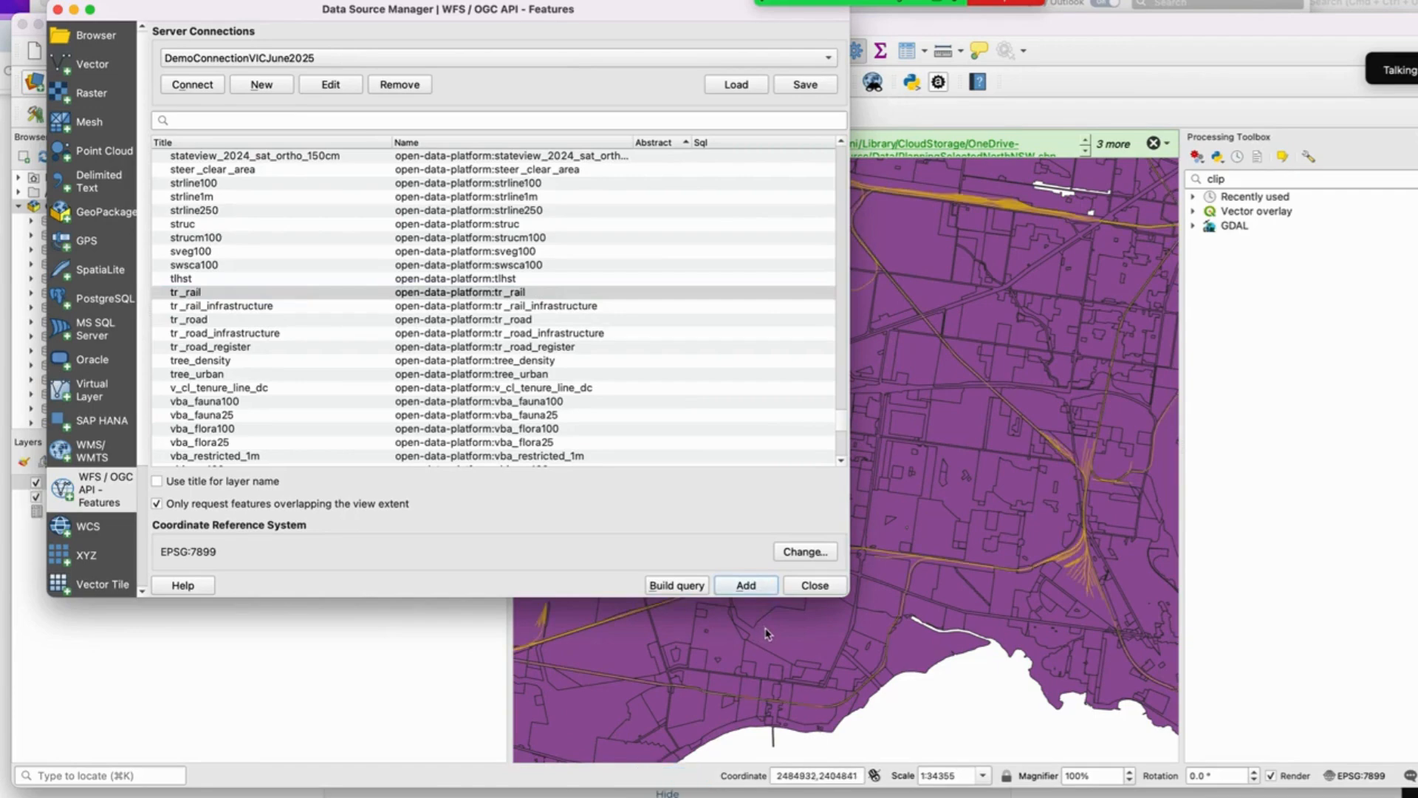
left_click(813, 585)
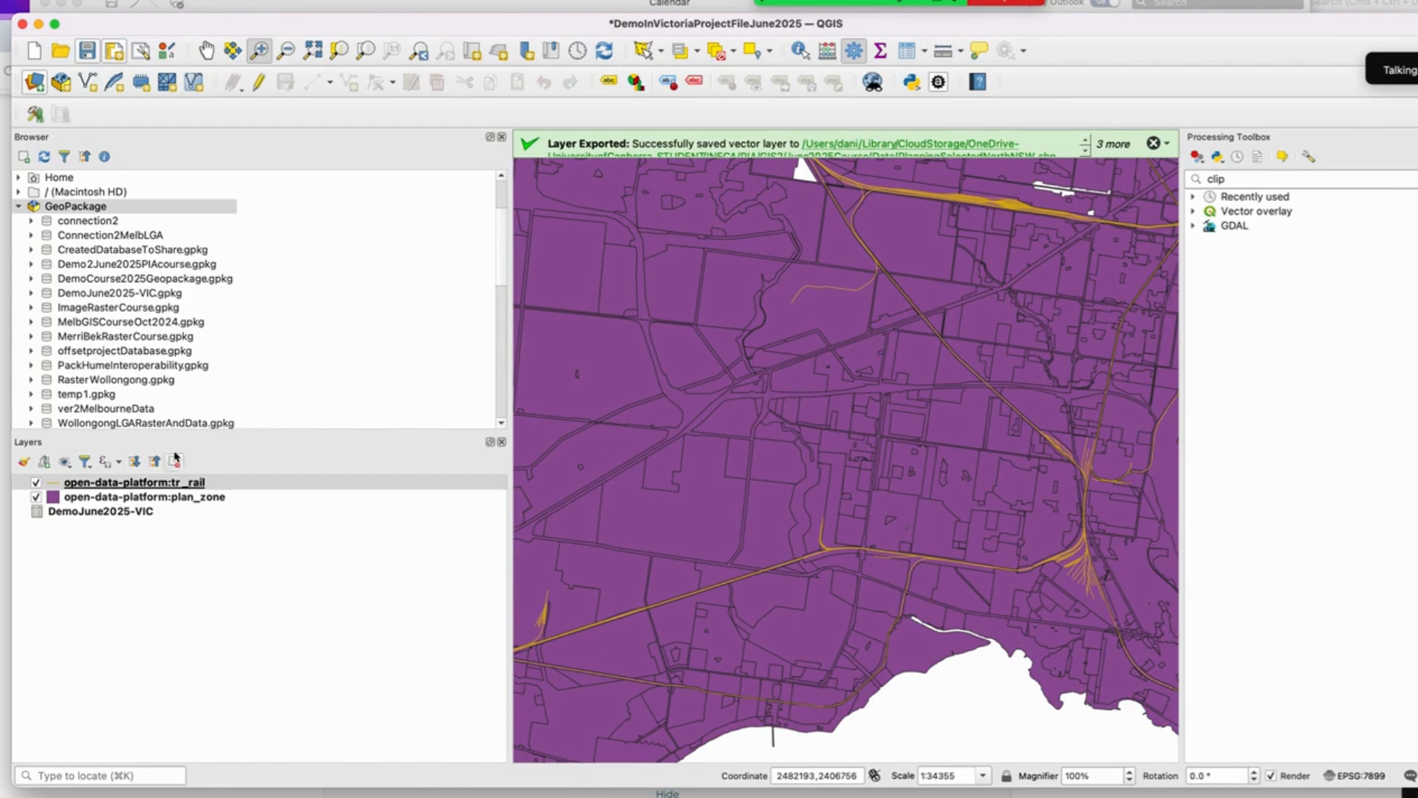
left_click(91, 55)
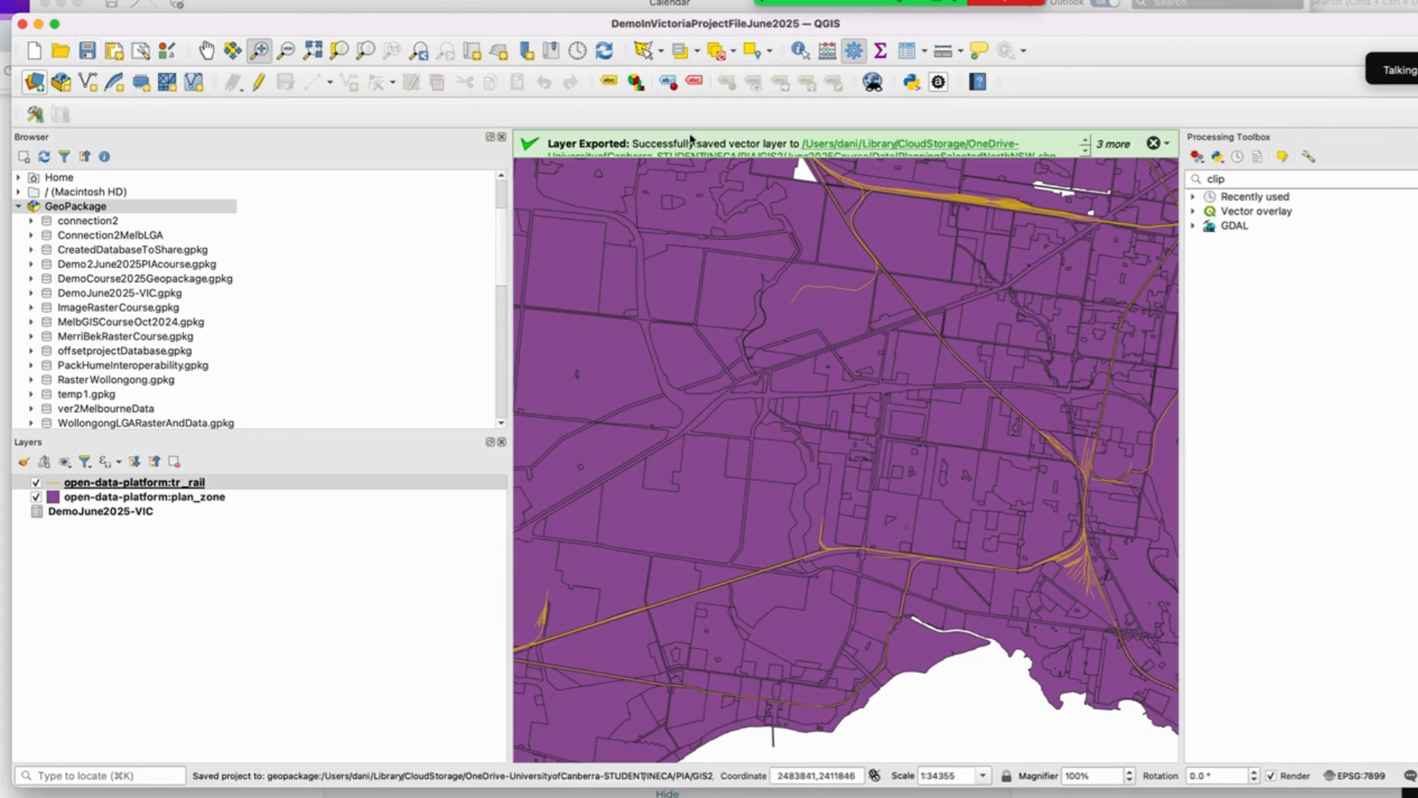
Step: Select the tr_rail features by drawing a selection polygon around the visible map area
left_click(661, 53)
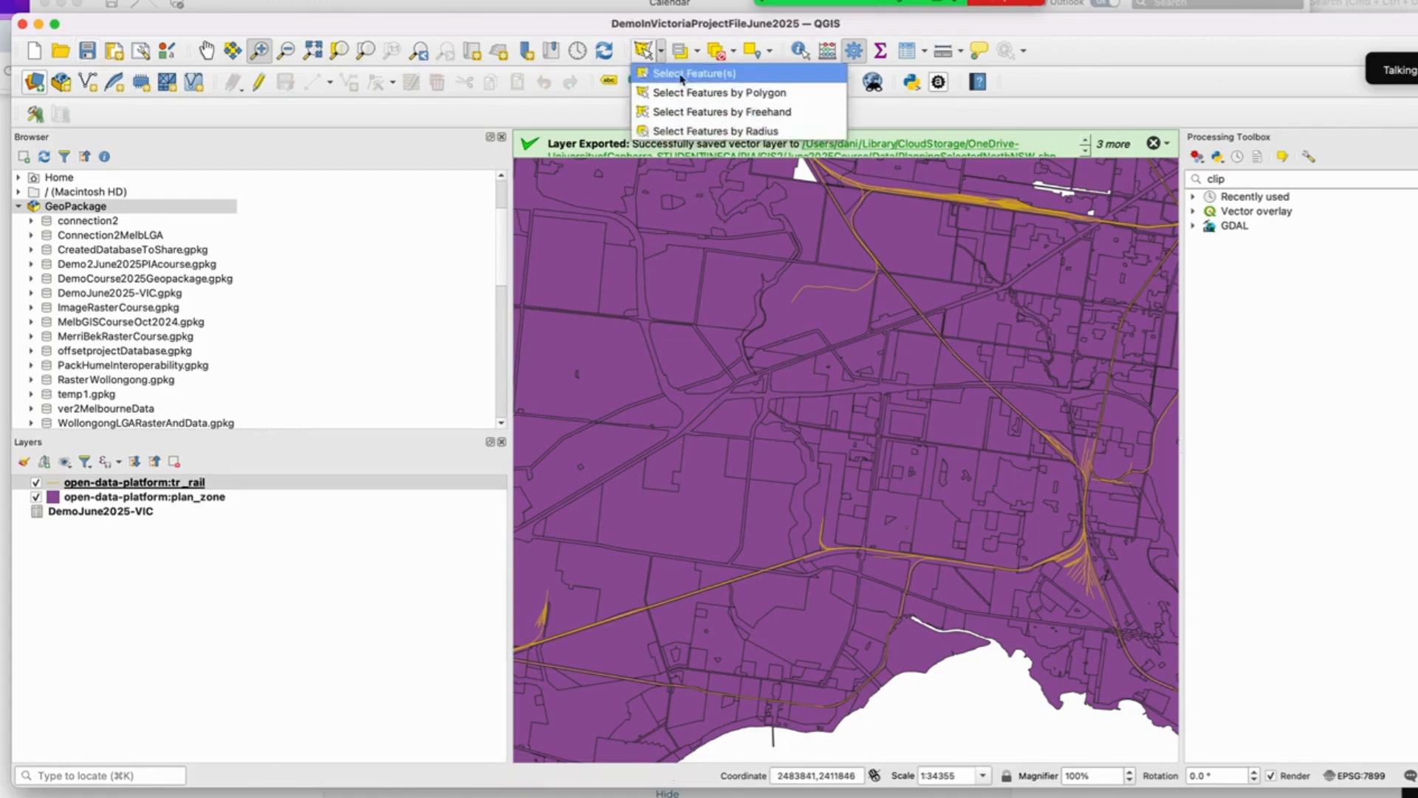
left_click(726, 94)
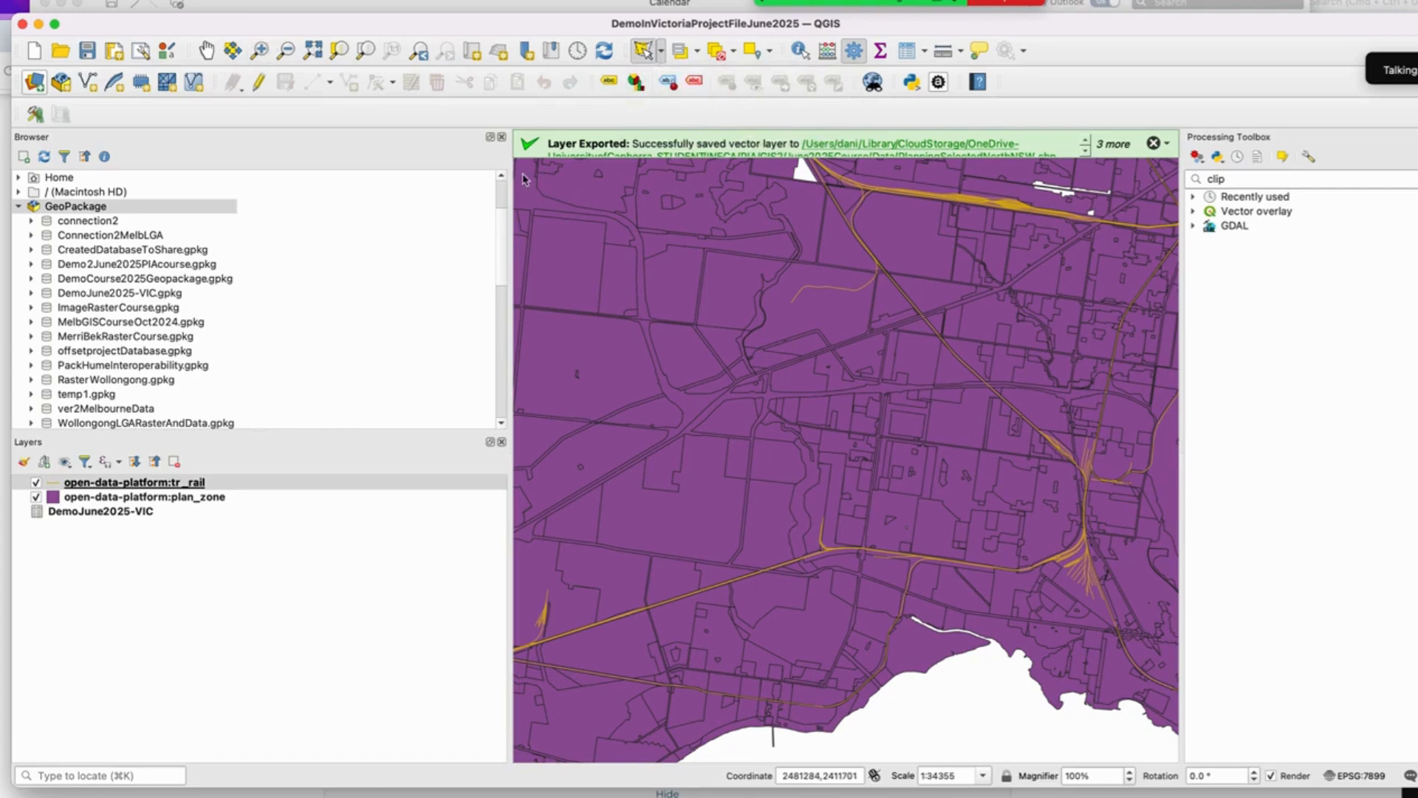
left_click(1155, 174)
left_click(1157, 737)
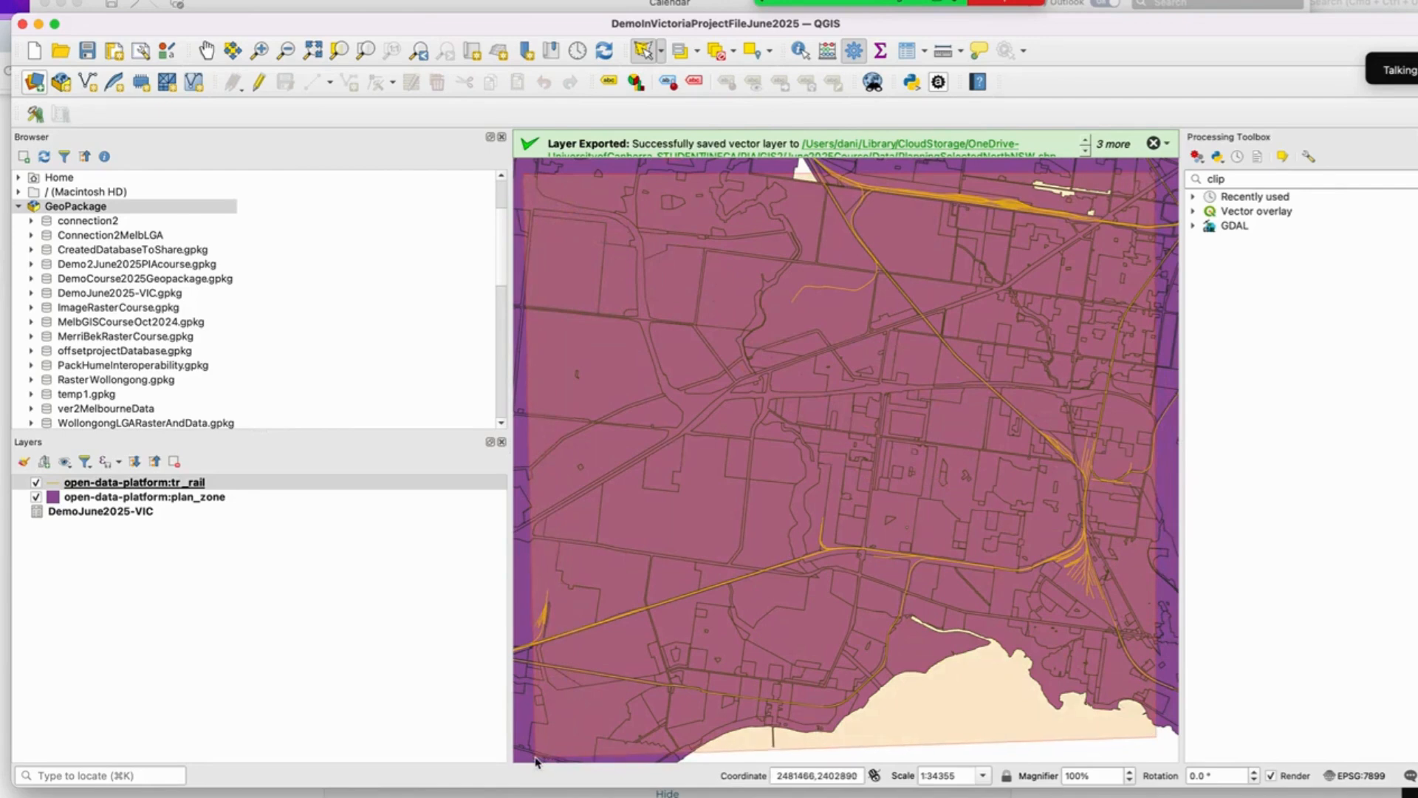
right_click(535, 761)
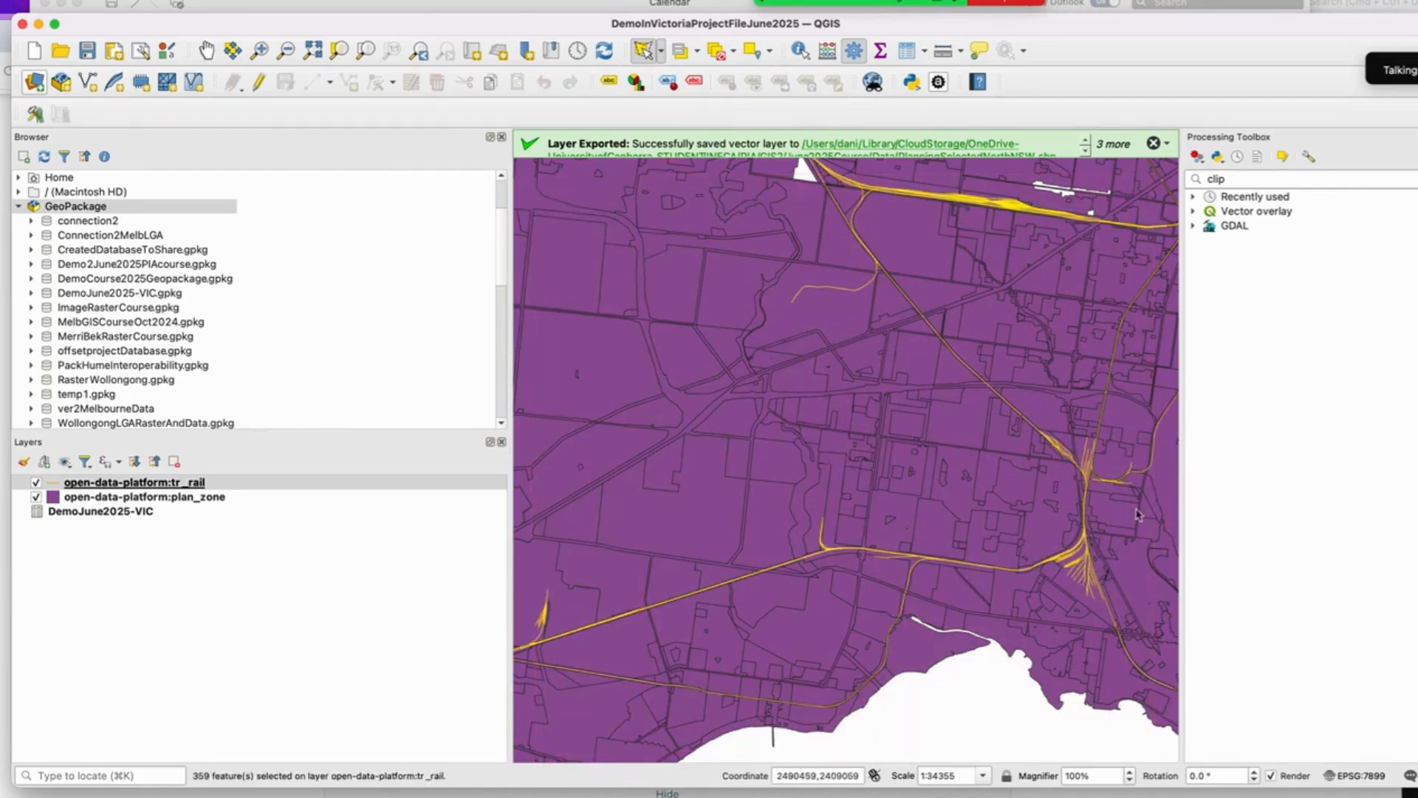
Step: Export the selected rail features as an ESRI Shapefile named RailSelectedArea in the June2025Course Data folder
right_click(202, 484)
mouse_move(314, 412)
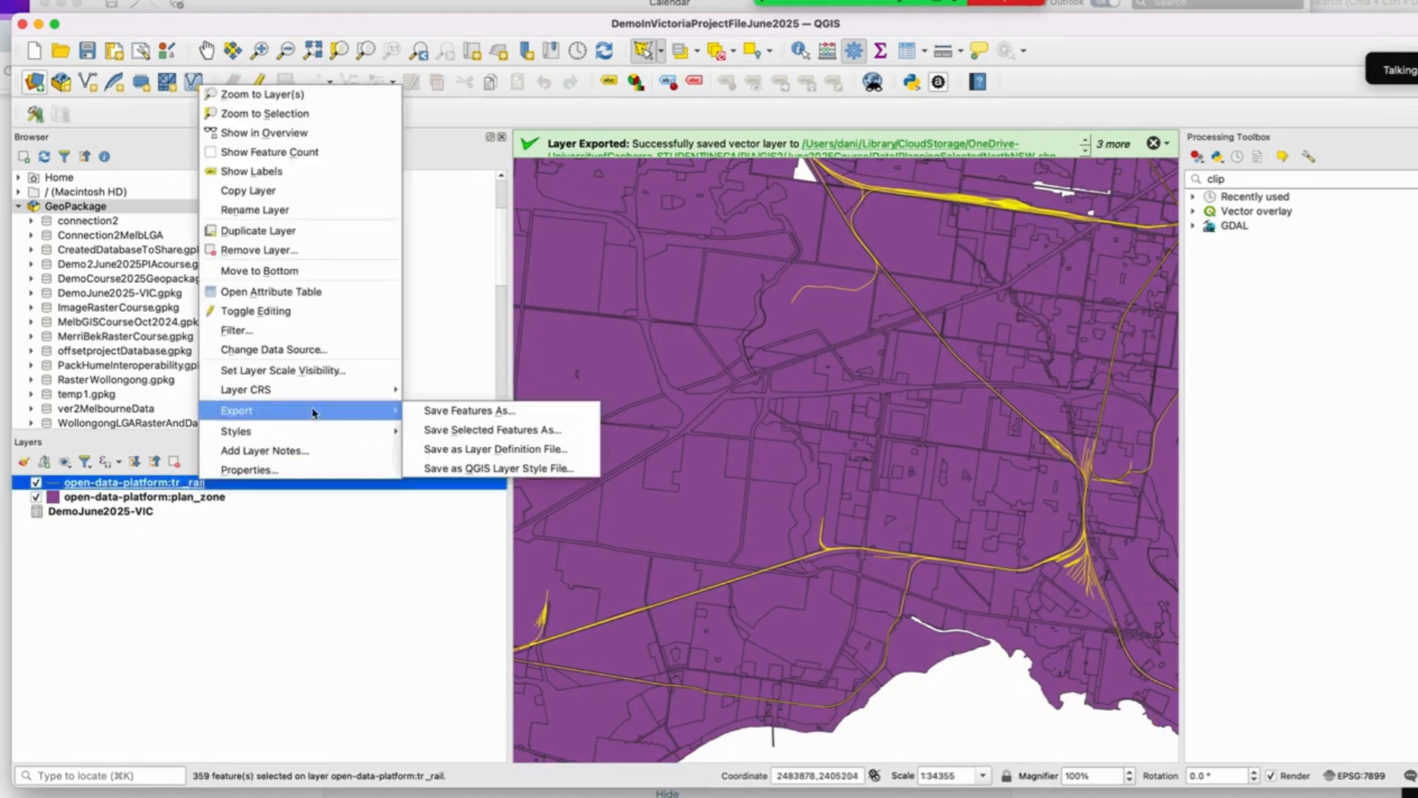
left_click(493, 430)
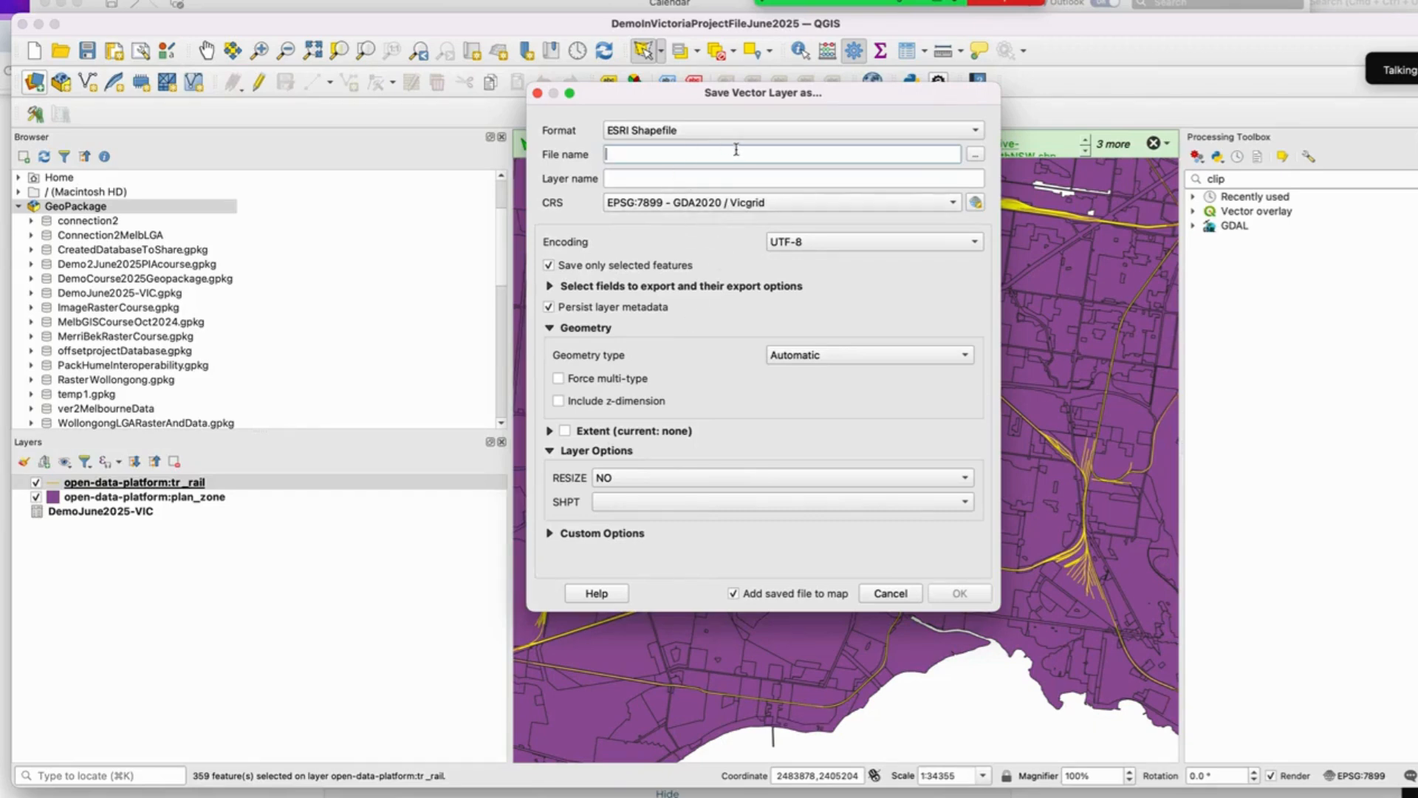
type("RailSelectedA")
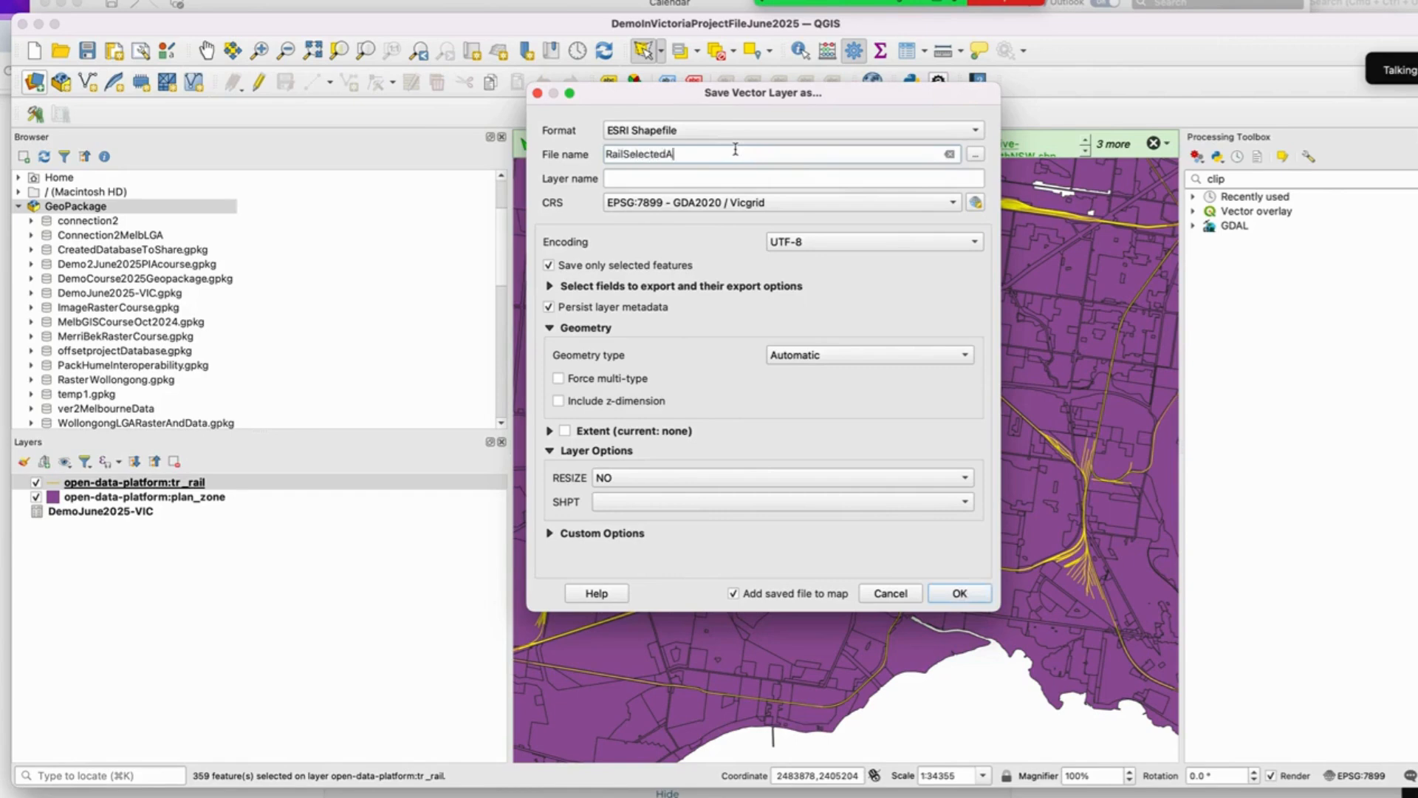
type("rea")
left_click(977, 155)
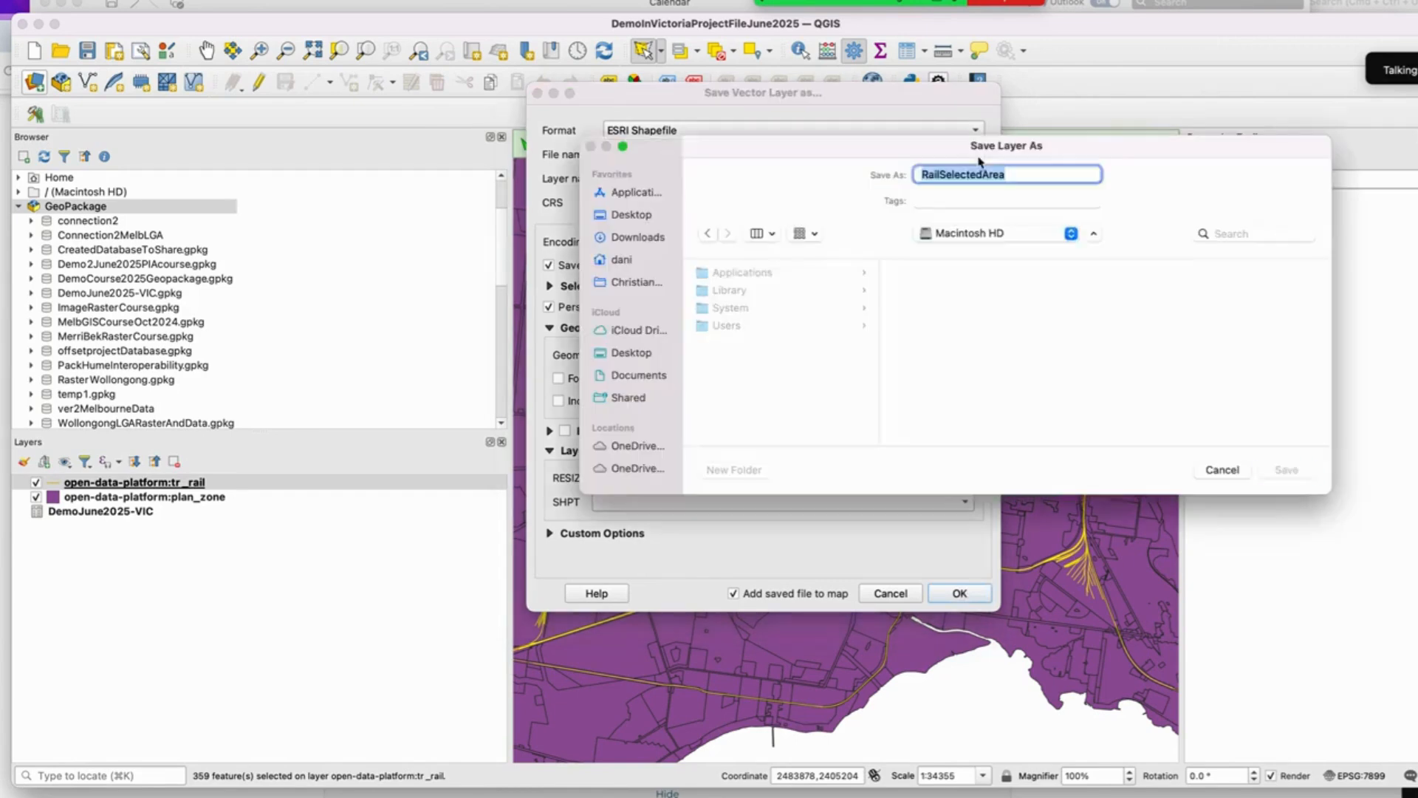
left_click(1003, 237)
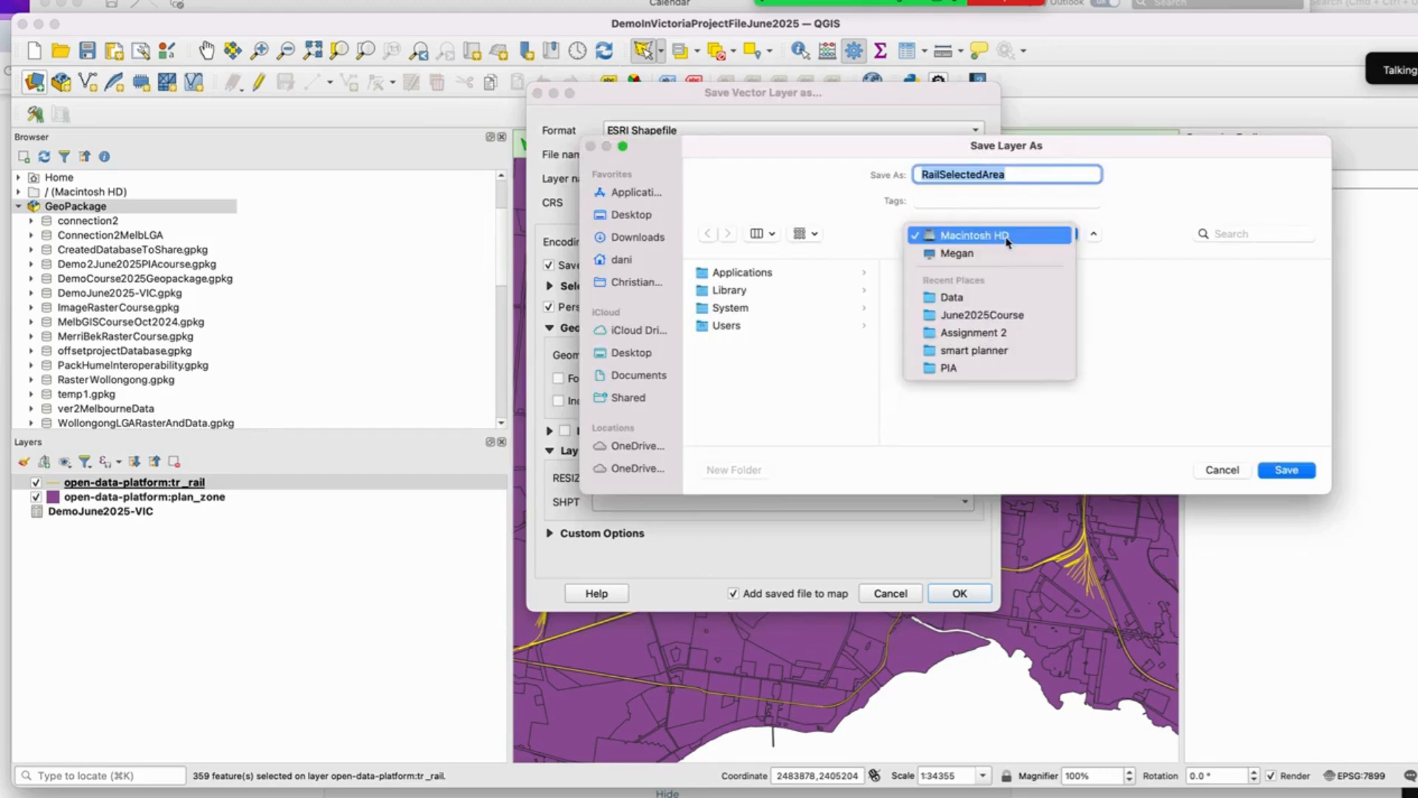
left_click(999, 297)
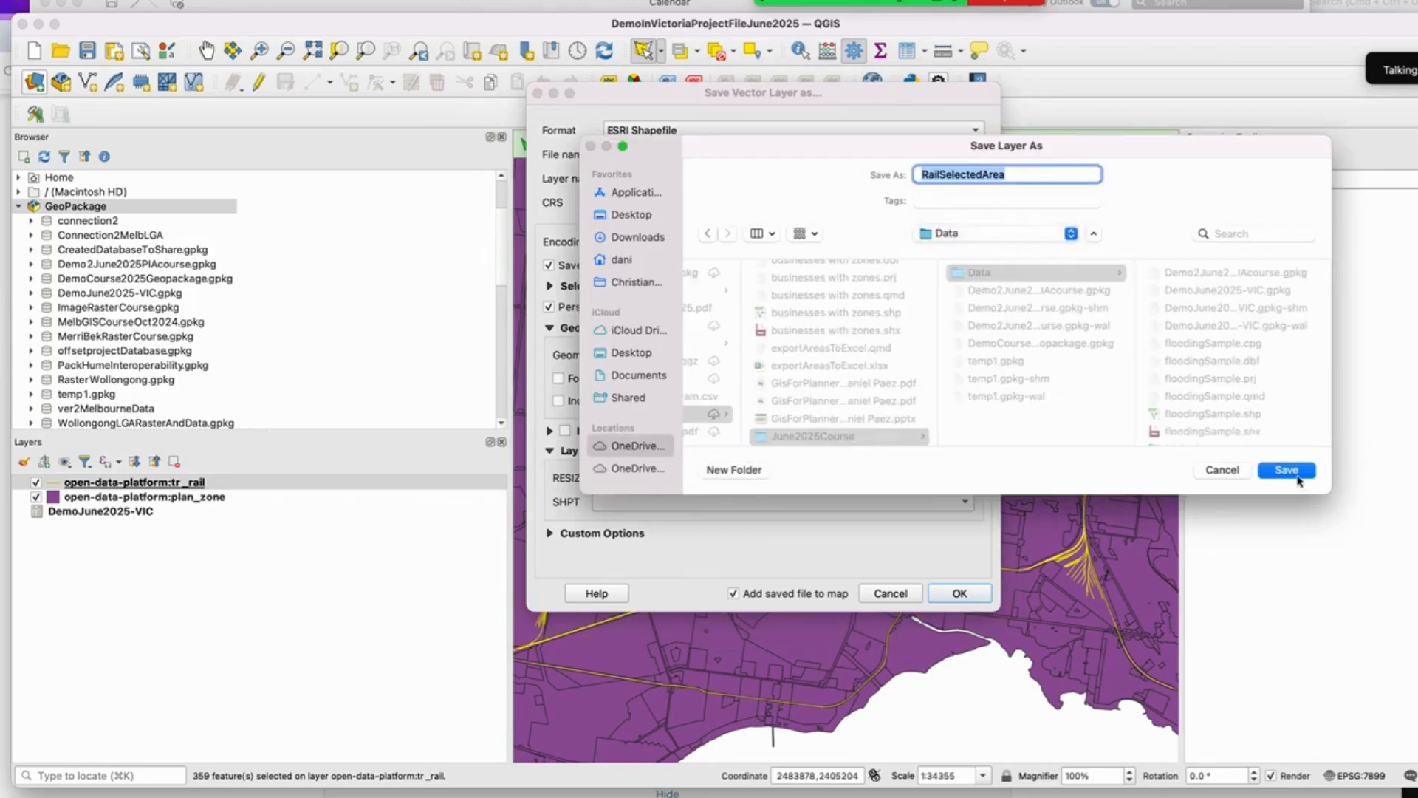
left_click(1287, 470)
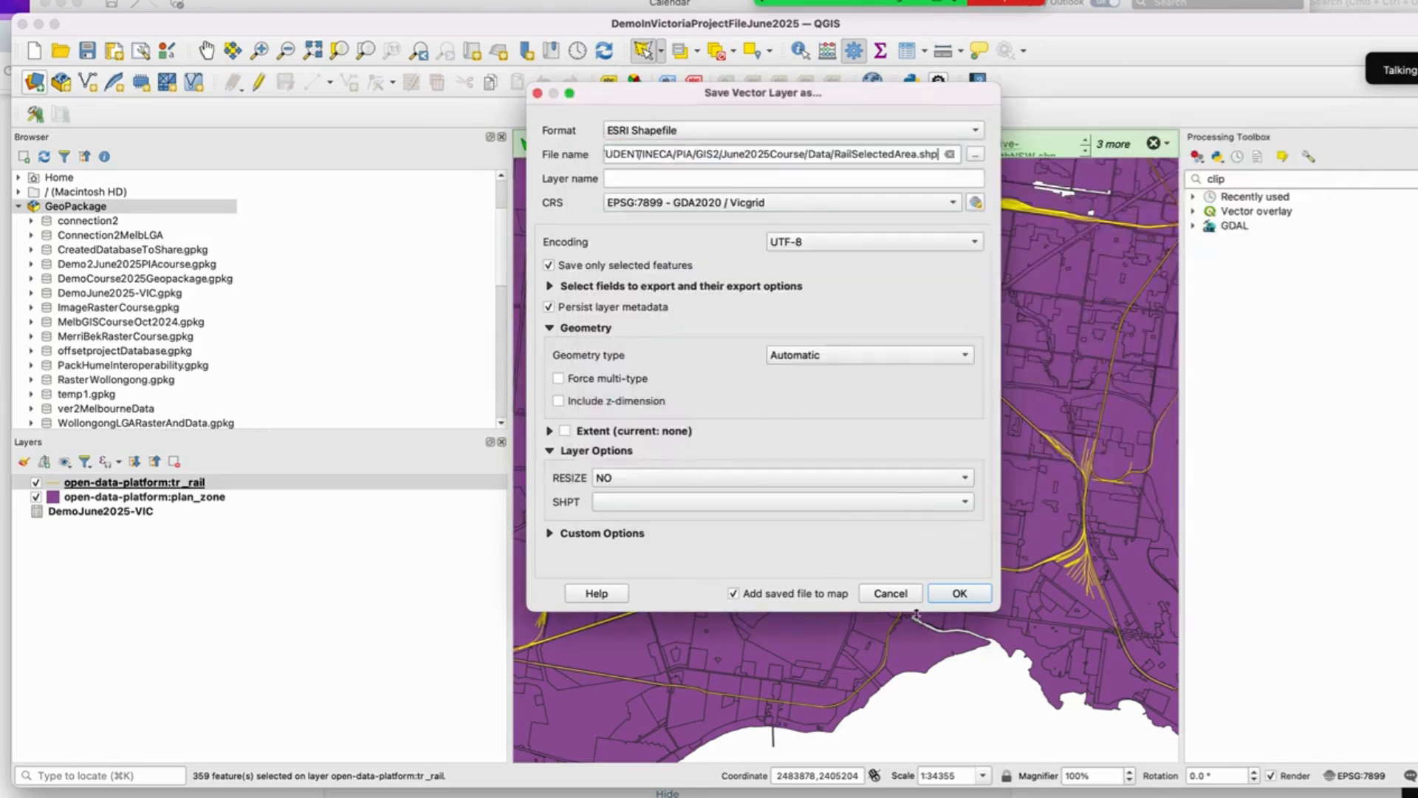
left_click(961, 595)
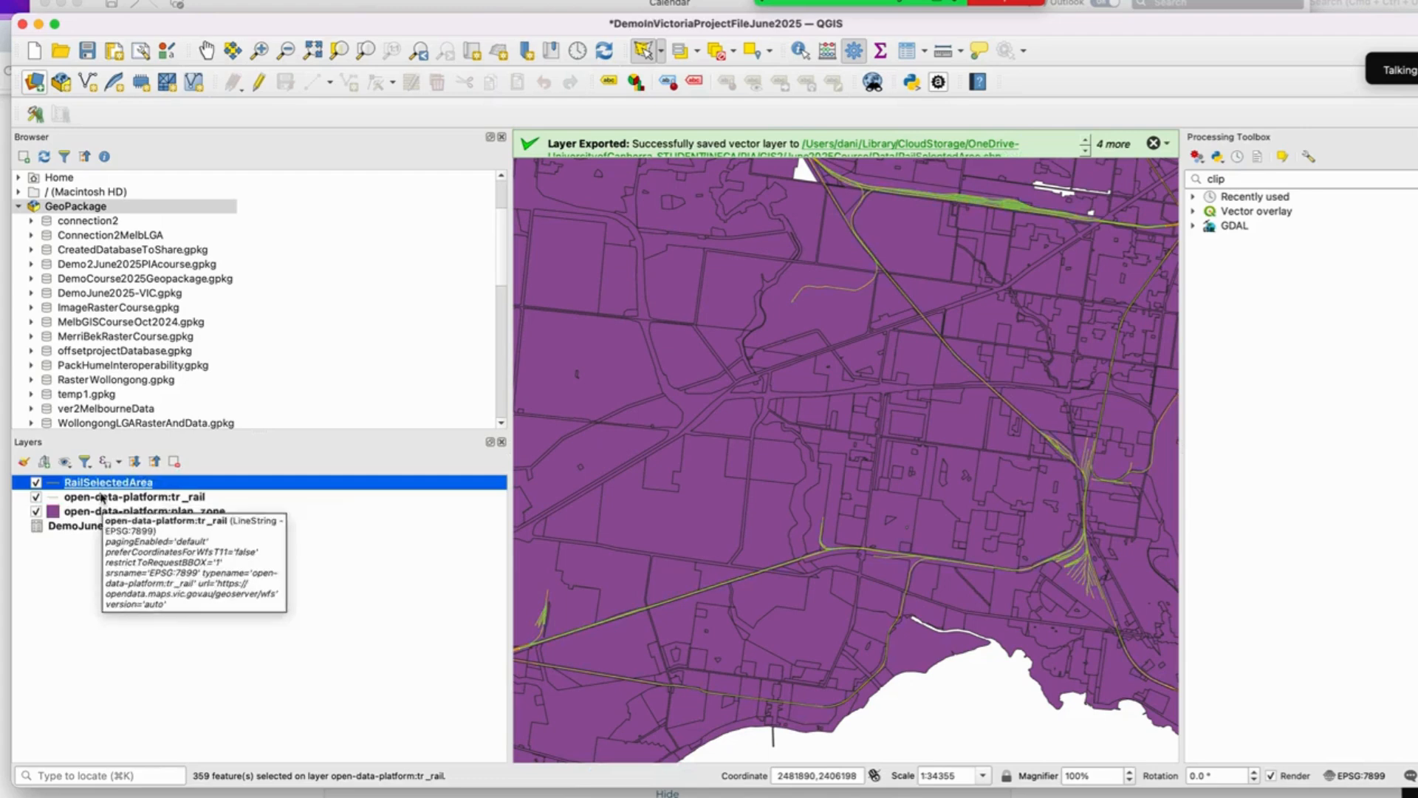
Step: Import the RailSelectedArea layer into the DemoJune2025-VIC GeoPackage and save the project
mouse_move(108, 485)
left_mouse_down()
mouse_move(130, 378)
mouse_move(131, 447)
mouse_move(110, 485)
left_mouse_up()
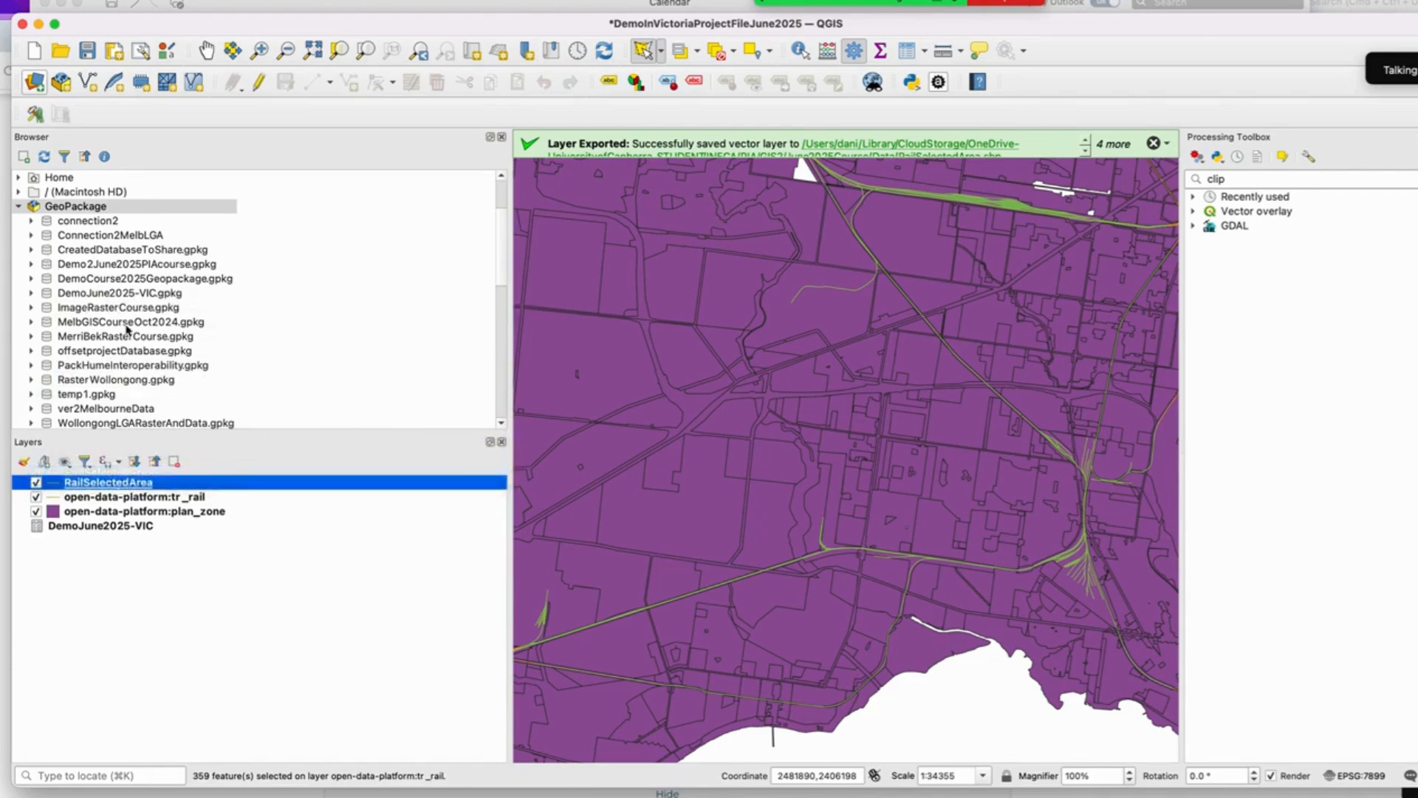
scroll(131, 328, "down", 3)
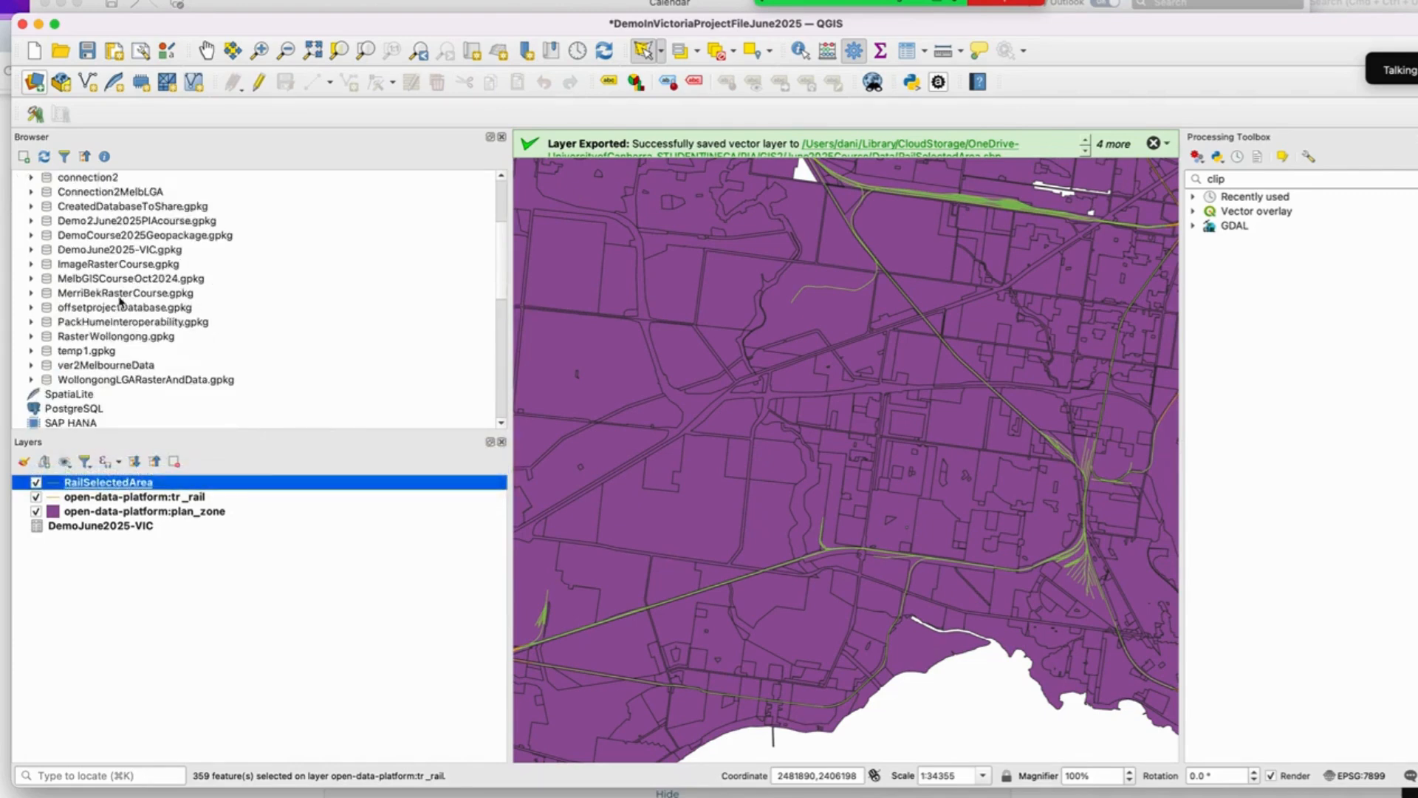
left_click(31, 250)
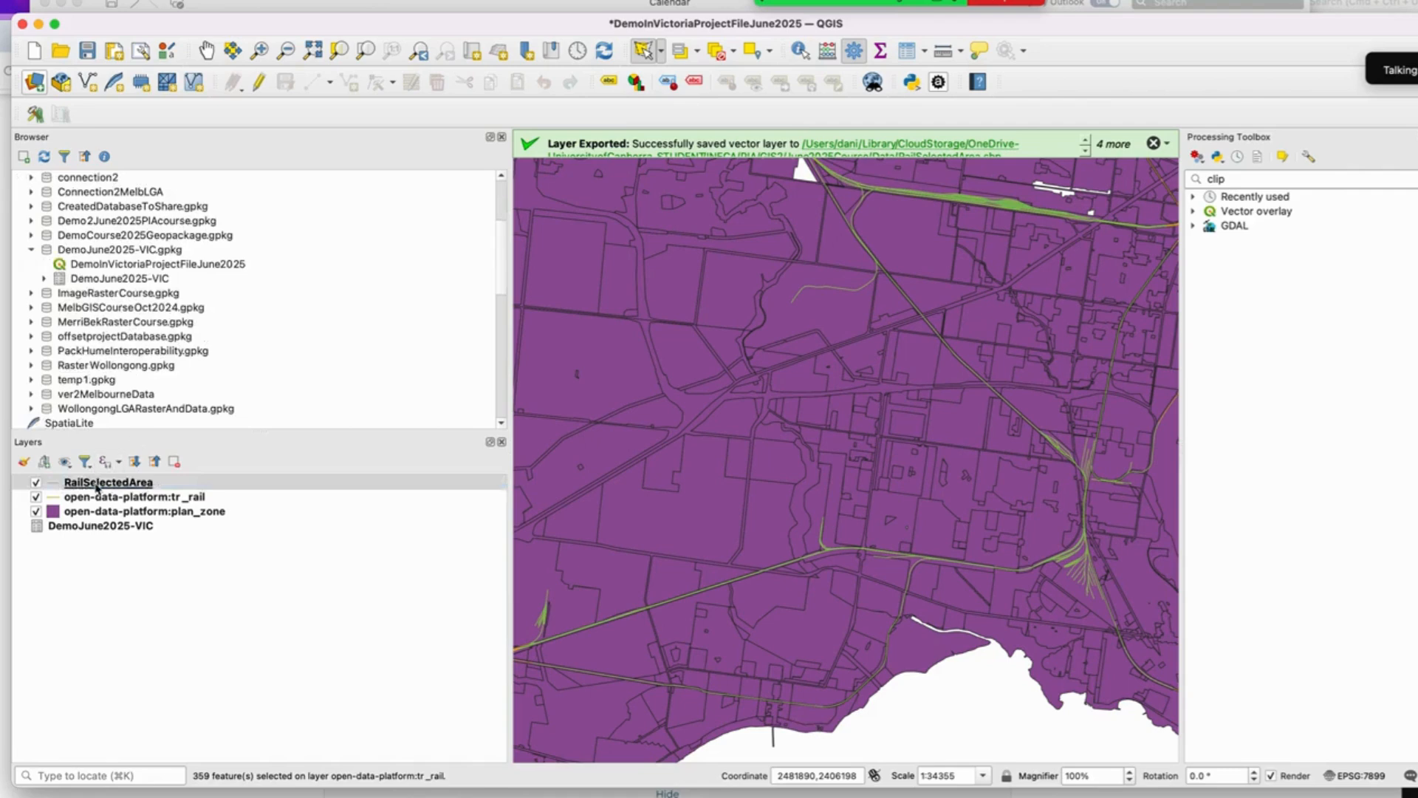
left_click_drag(95, 482, 105, 267)
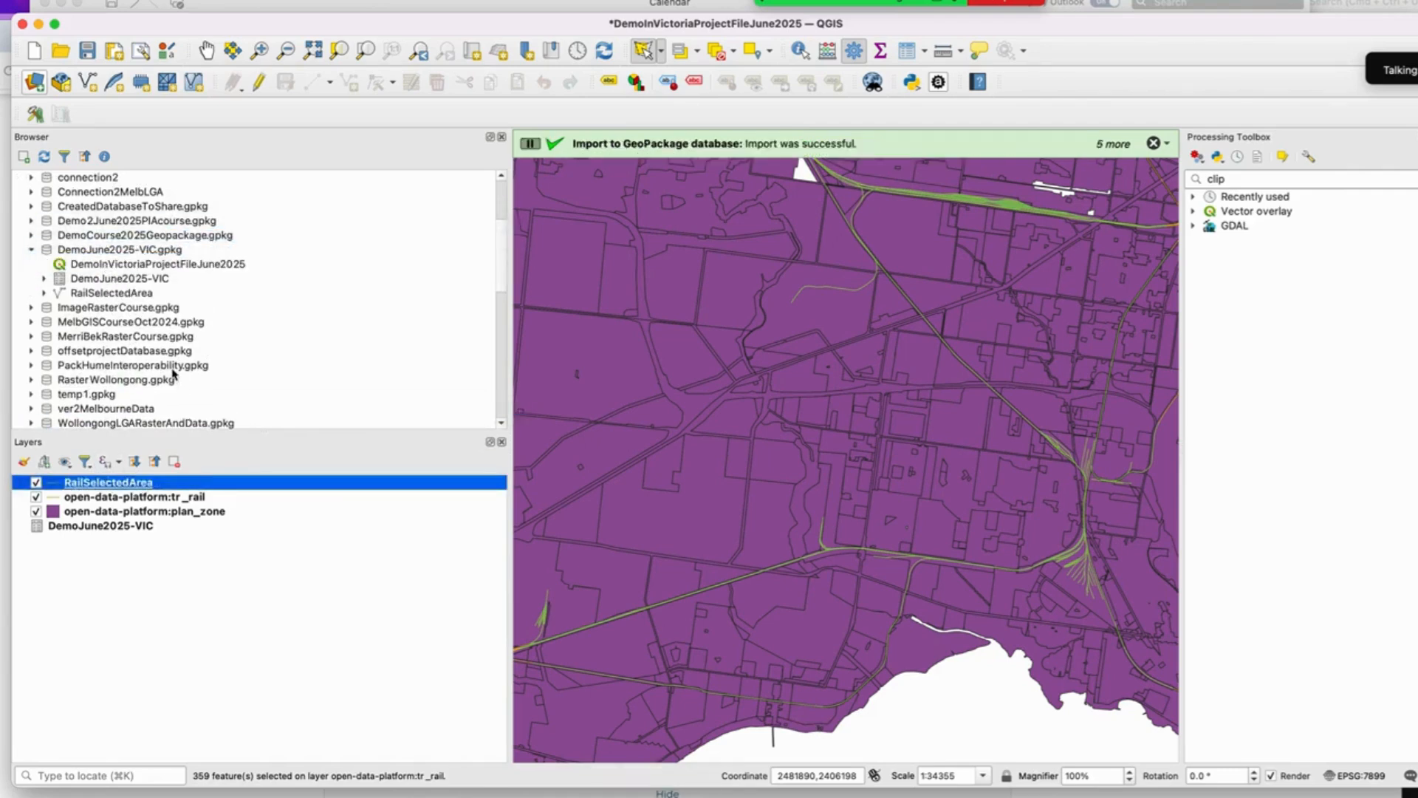
left_click(88, 55)
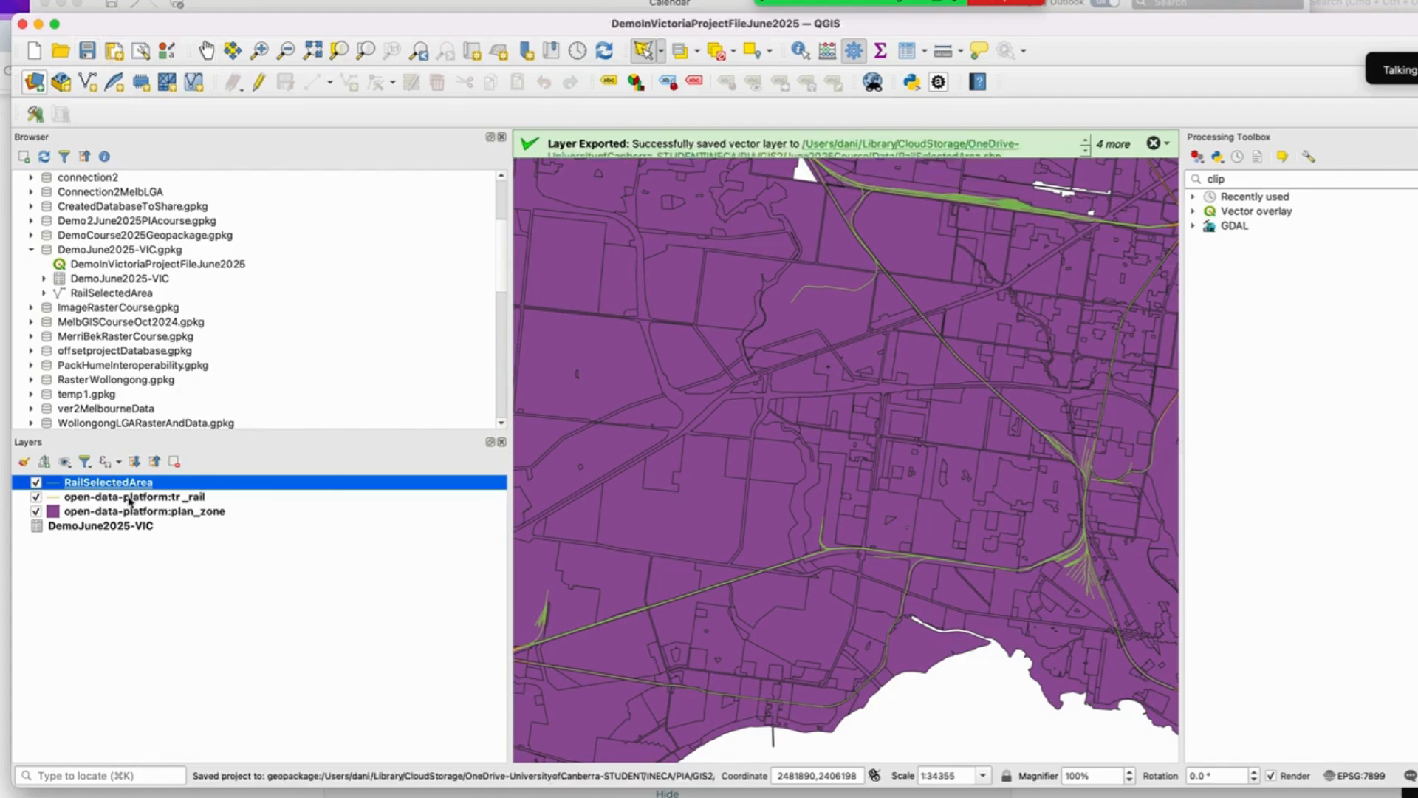
Step: Export the selected plan_zone features as an ESRI Shapefile named SelectedPlanningZonesVIC in the Data folder
left_click(127, 498)
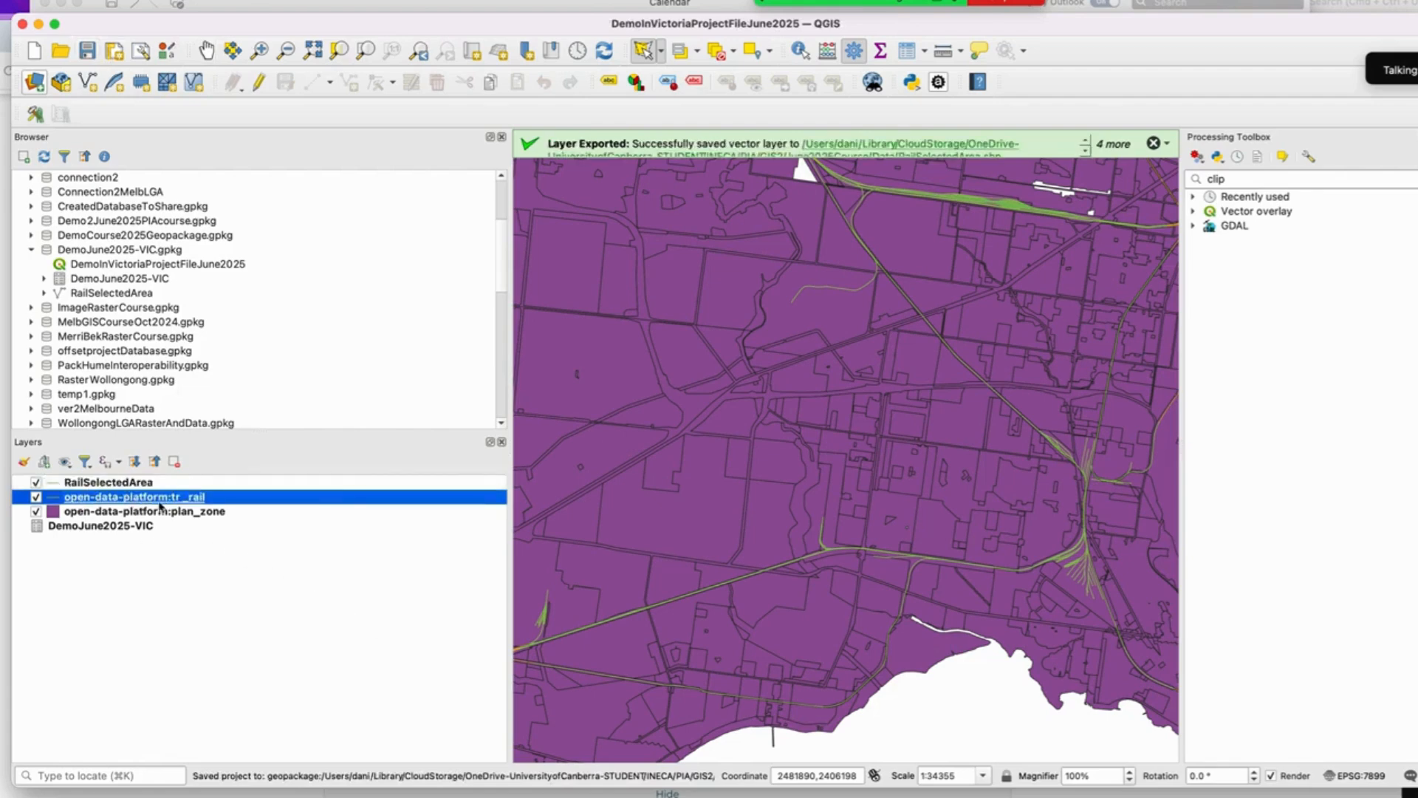
left_click(127, 512)
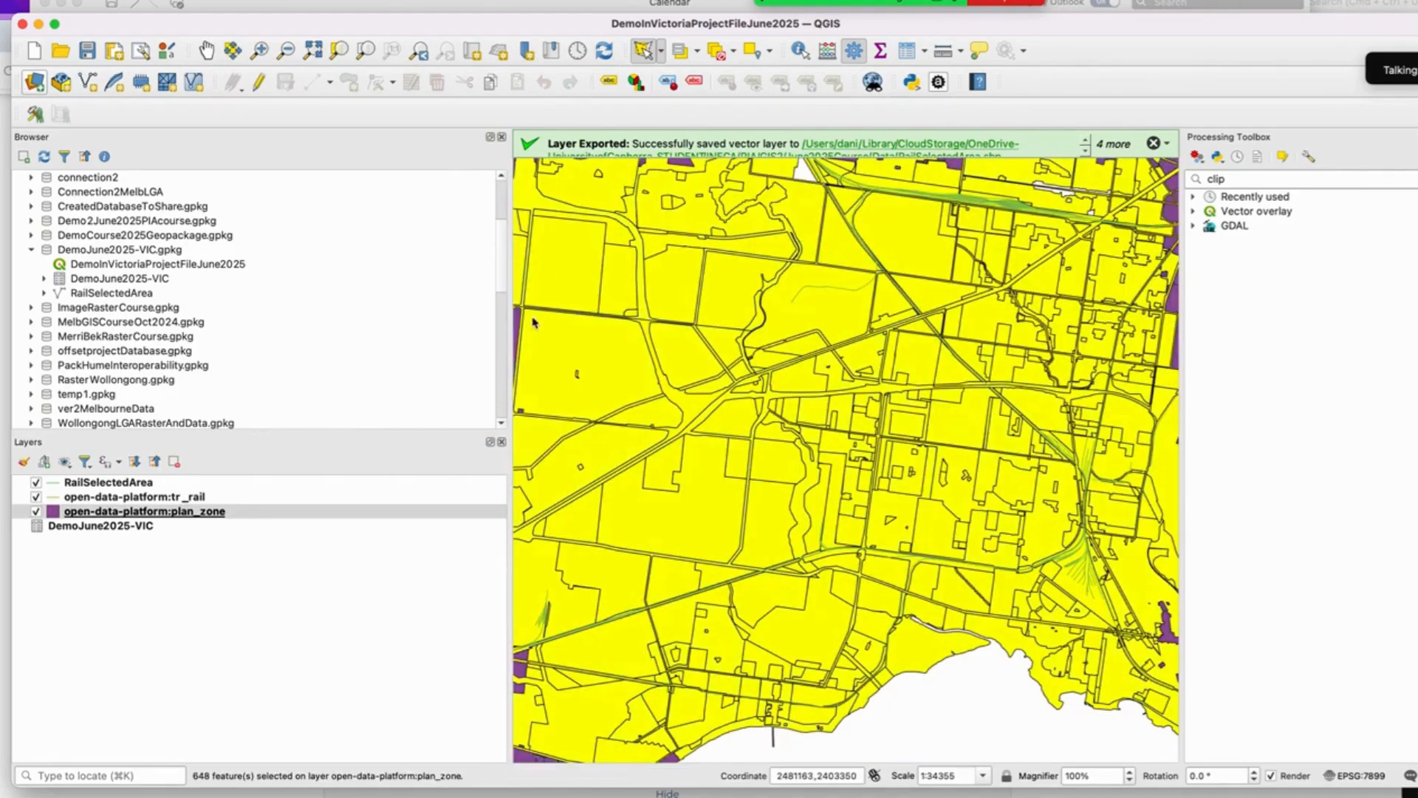
right_click(190, 516)
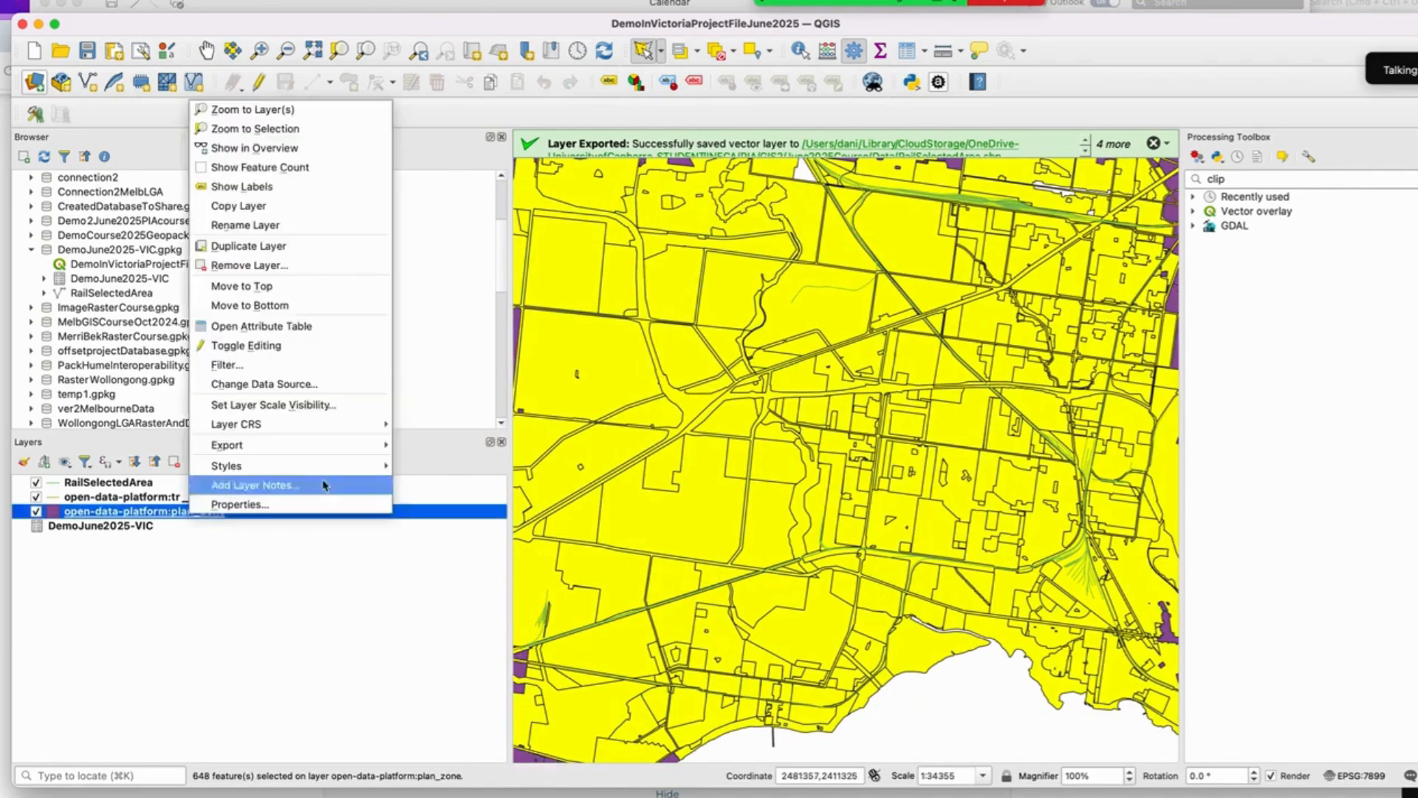
mouse_move(351, 444)
left_click(547, 464)
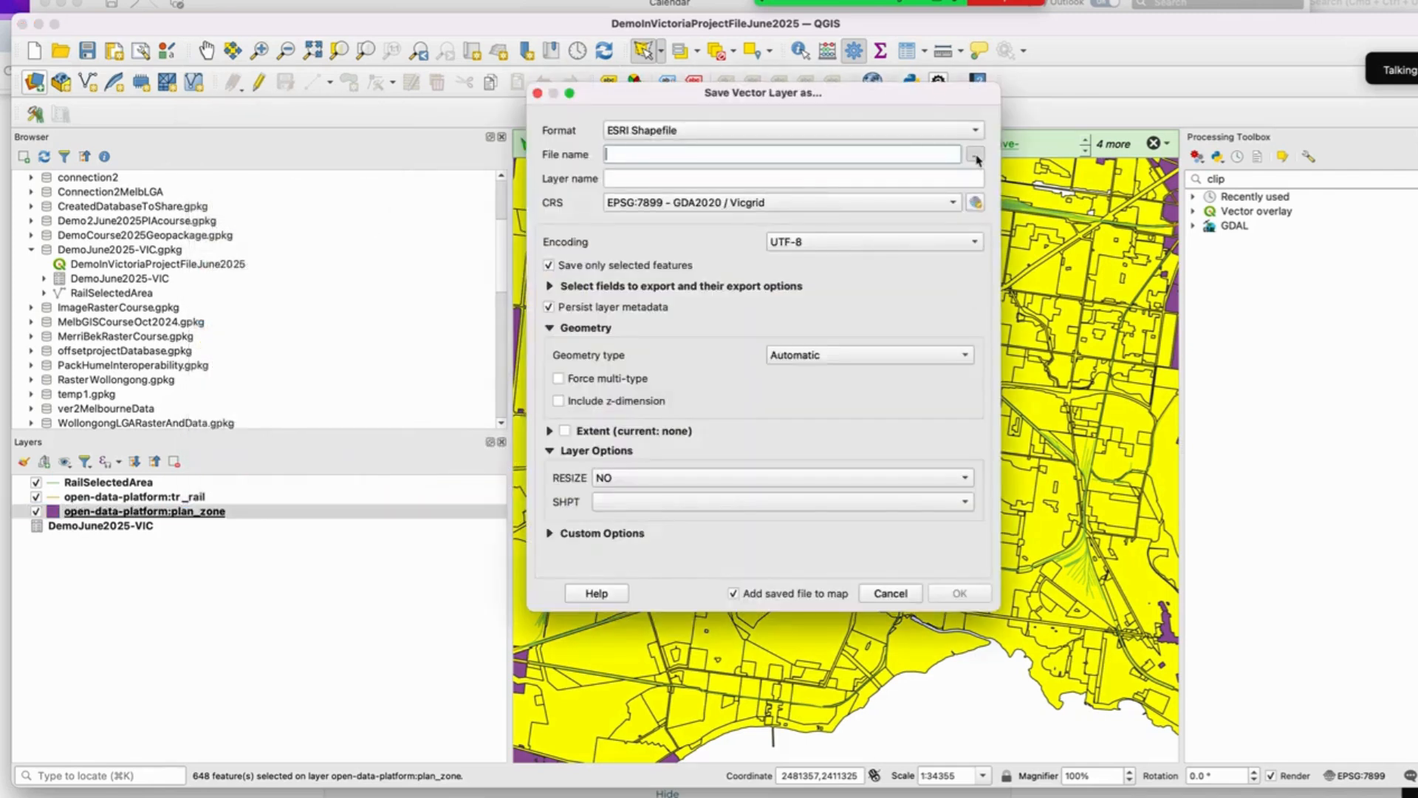
left_click(975, 155)
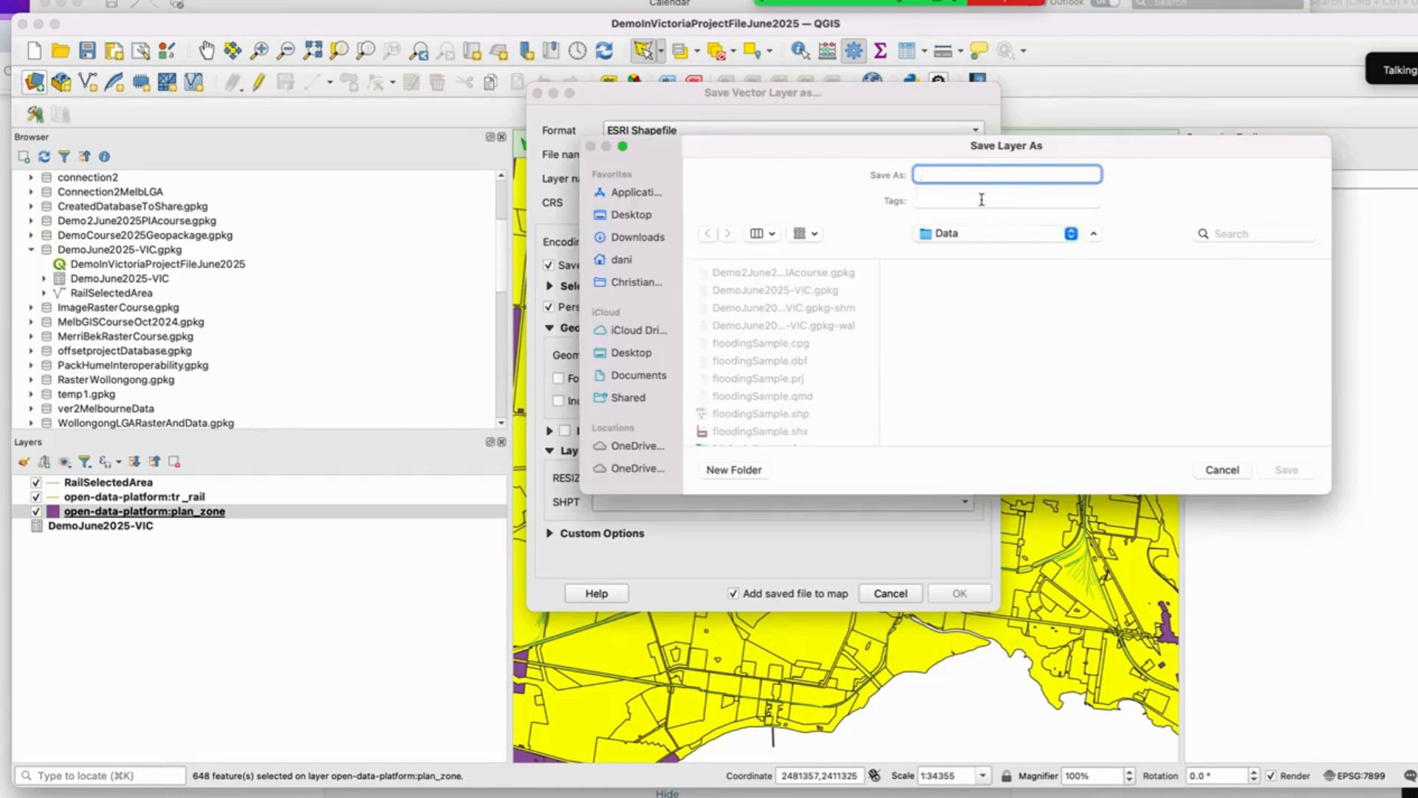
type("Sel")
key("BackSpace")
key("BackSpace")
key("BackSpace")
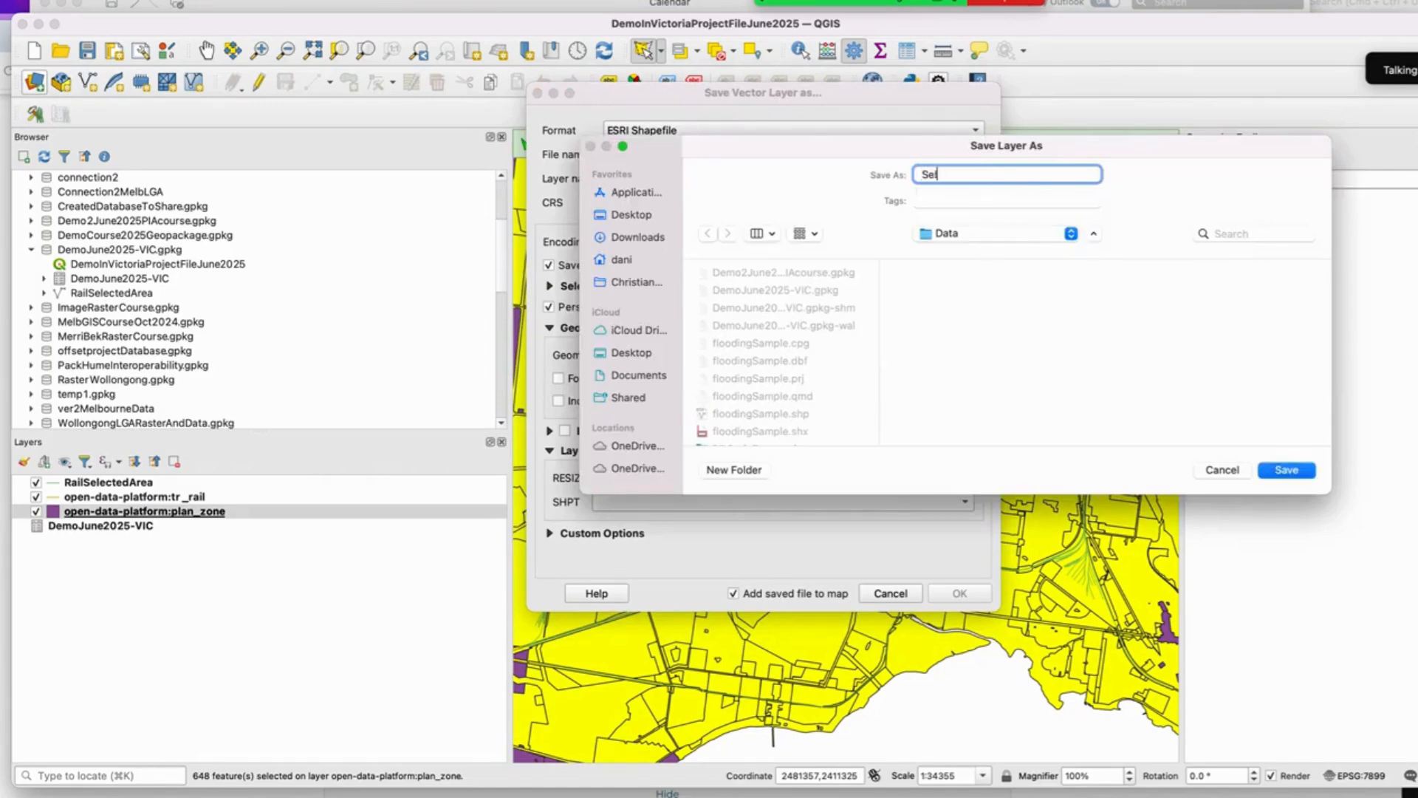
type("ectedPlanningZonesVIC")
left_click(1283, 471)
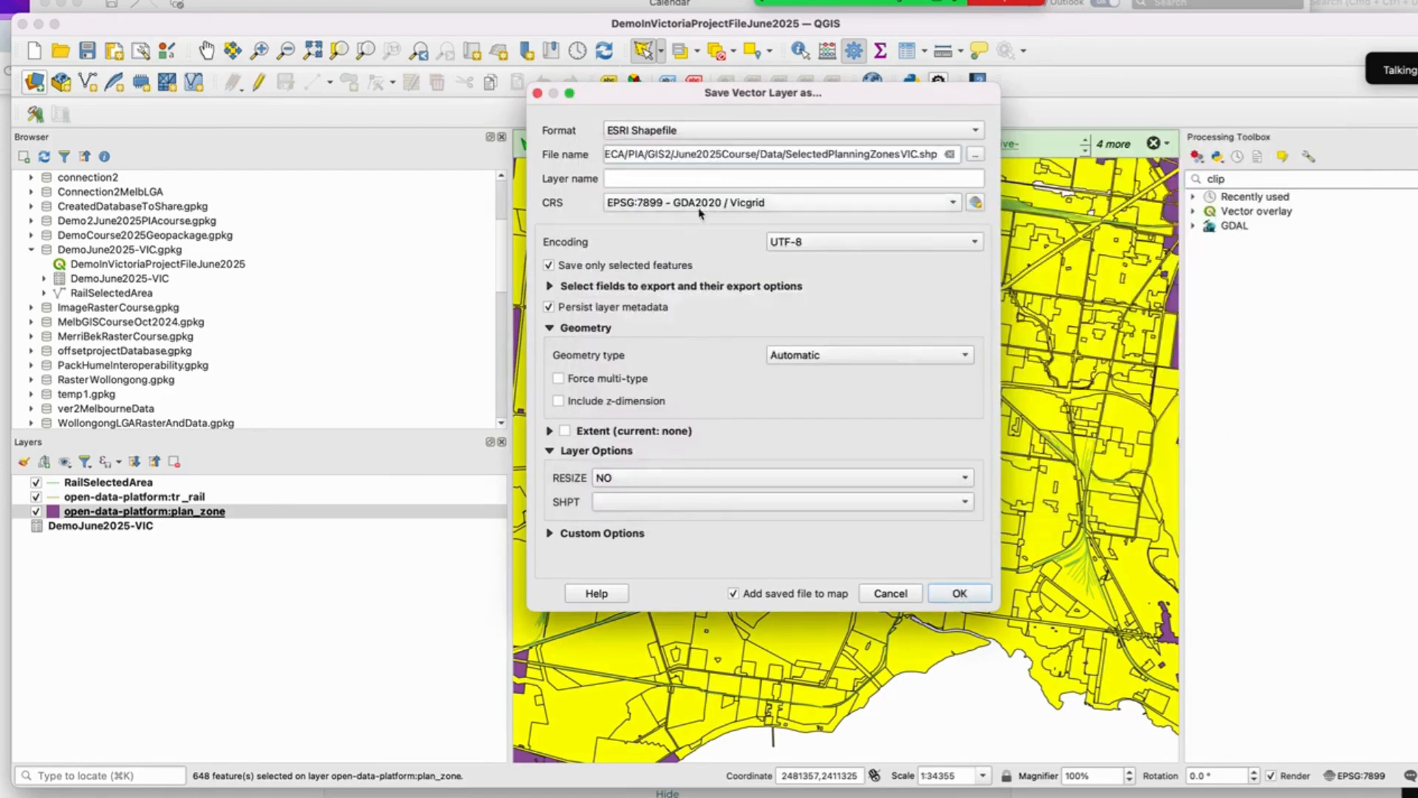
left_click(958, 593)
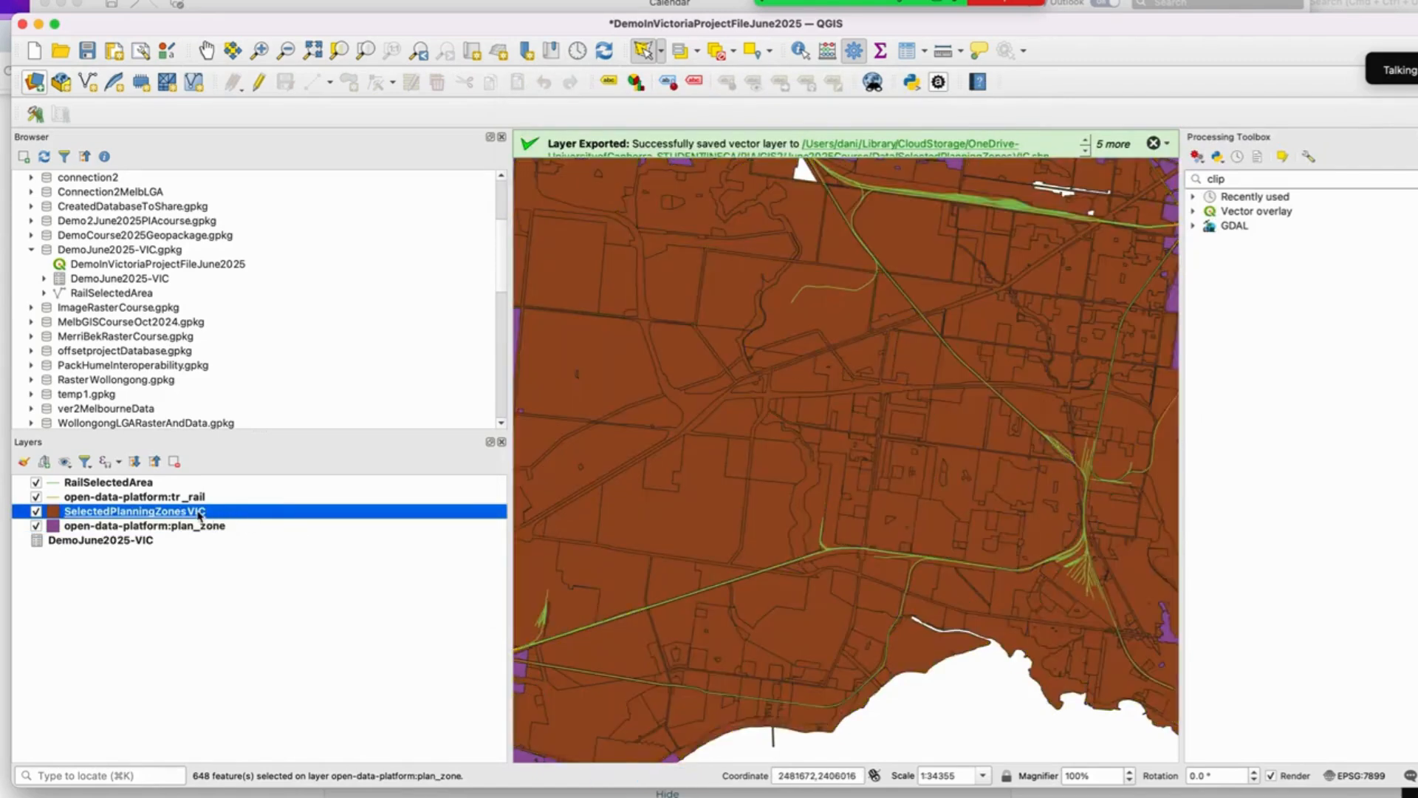
Step: Import the SelectedPlanningZonesVIC layer into the DemoJune2025-VIC GeoPackage
left_click_drag(200, 515, 206, 264)
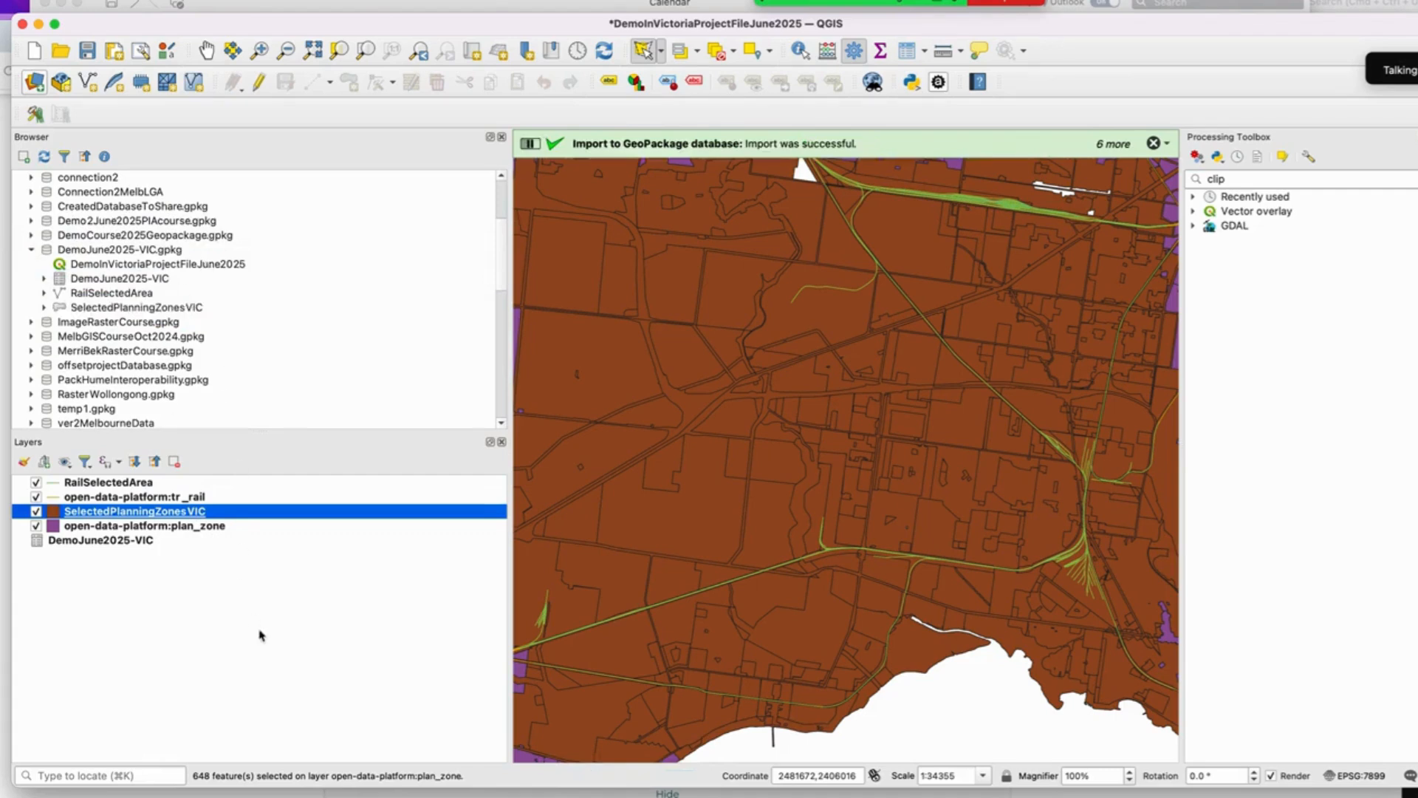
left_click(190, 518)
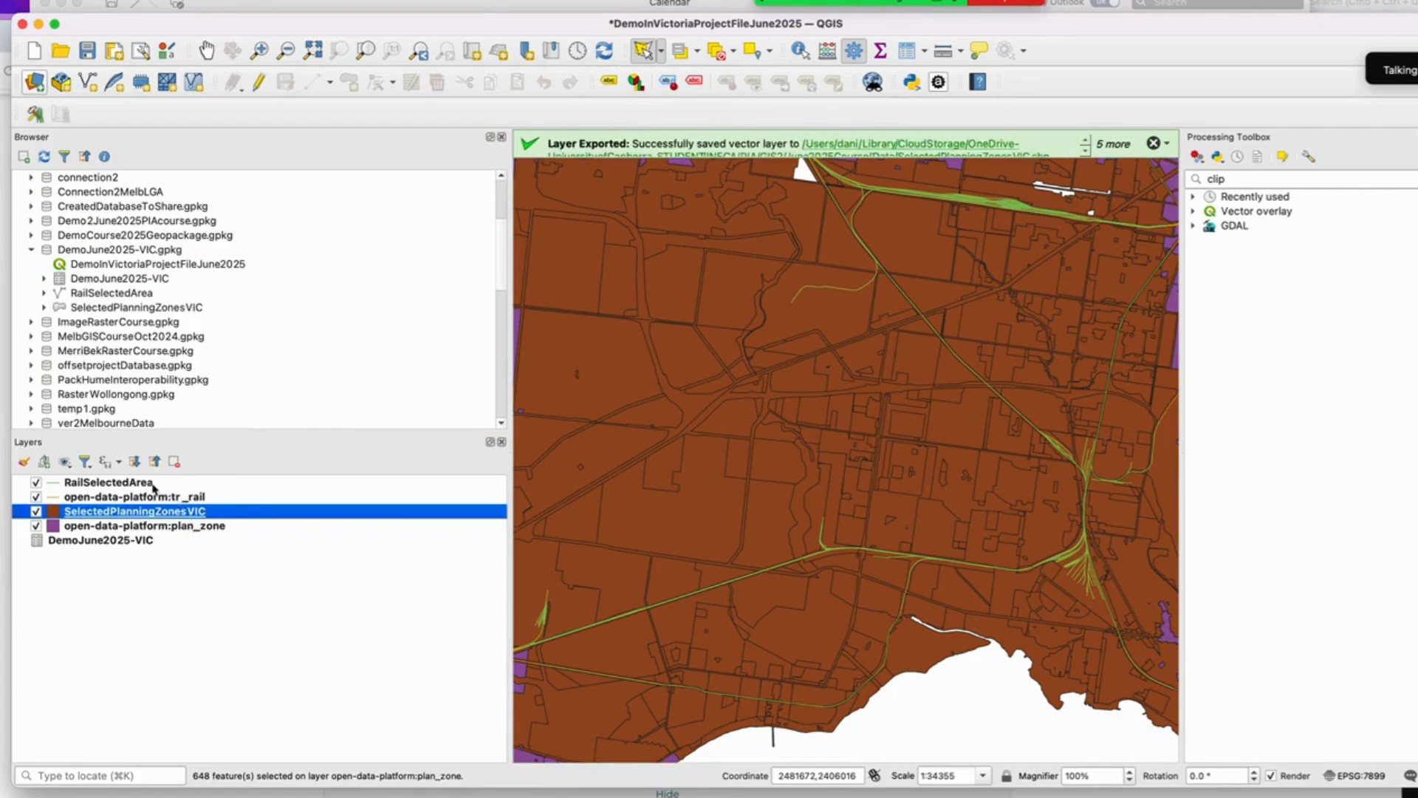
left_click(155, 503)
right_click(155, 502)
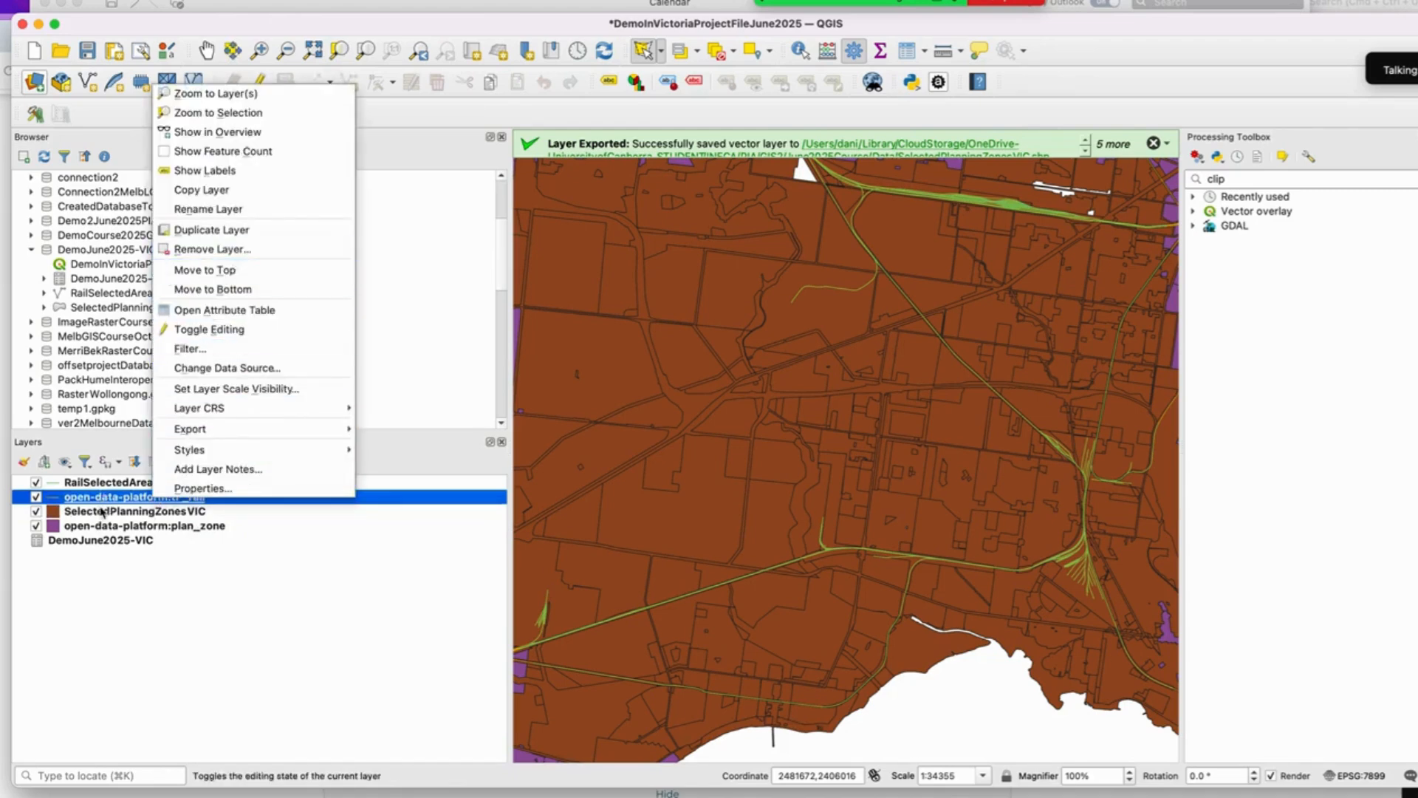
left_click(235, 234)
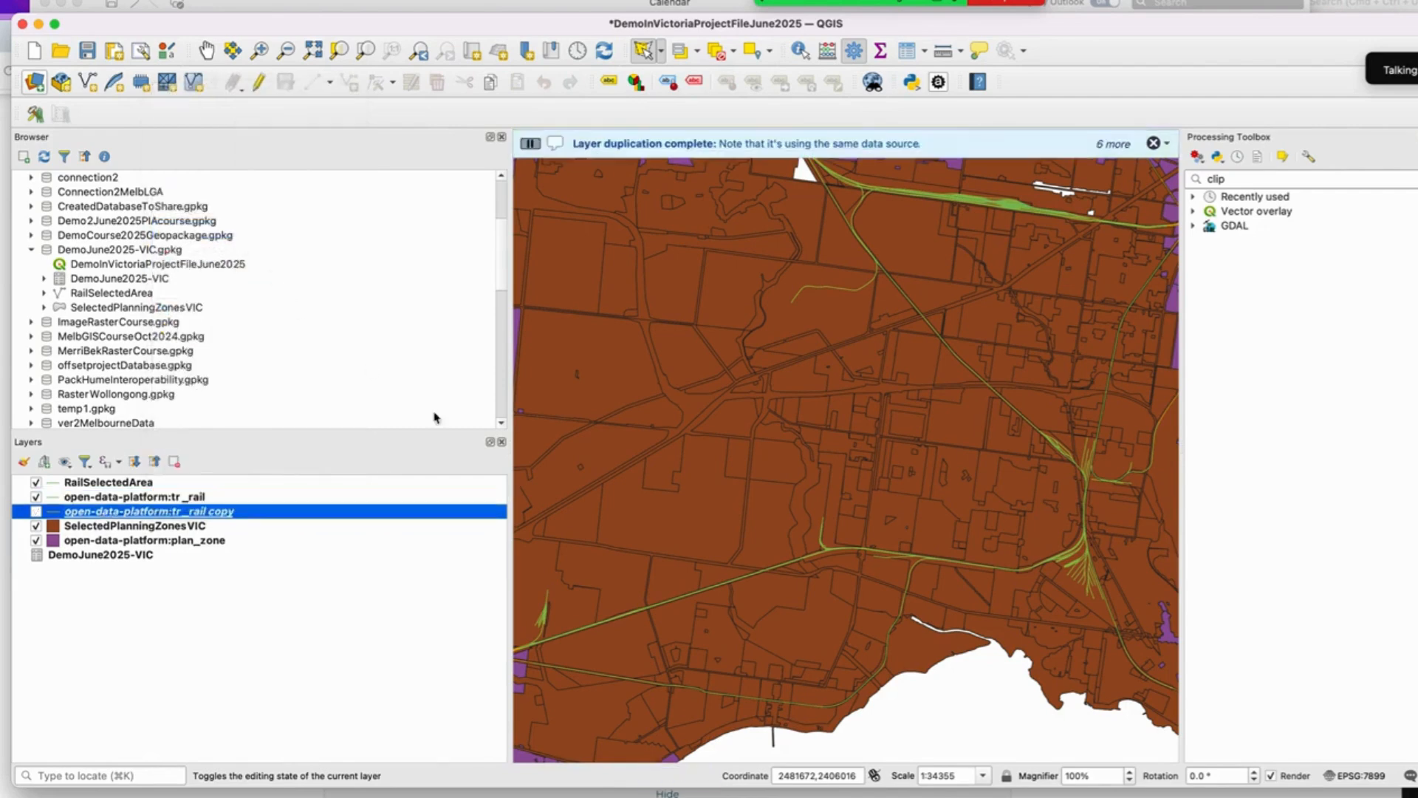
Step: Remove the tr_rail WFS layer and its copy from the project
left_click(157, 497, "shift")
right_click(158, 498)
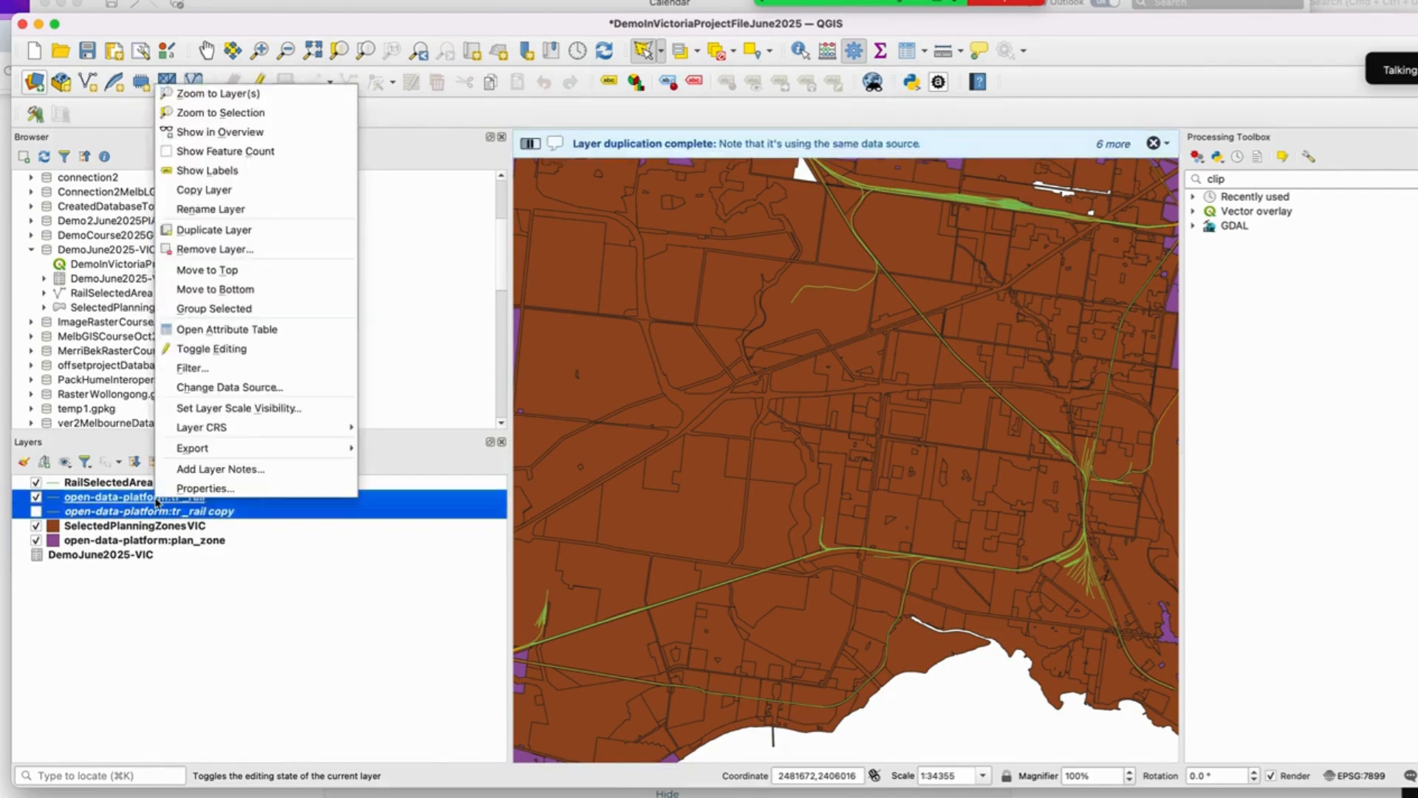
left_click(240, 251)
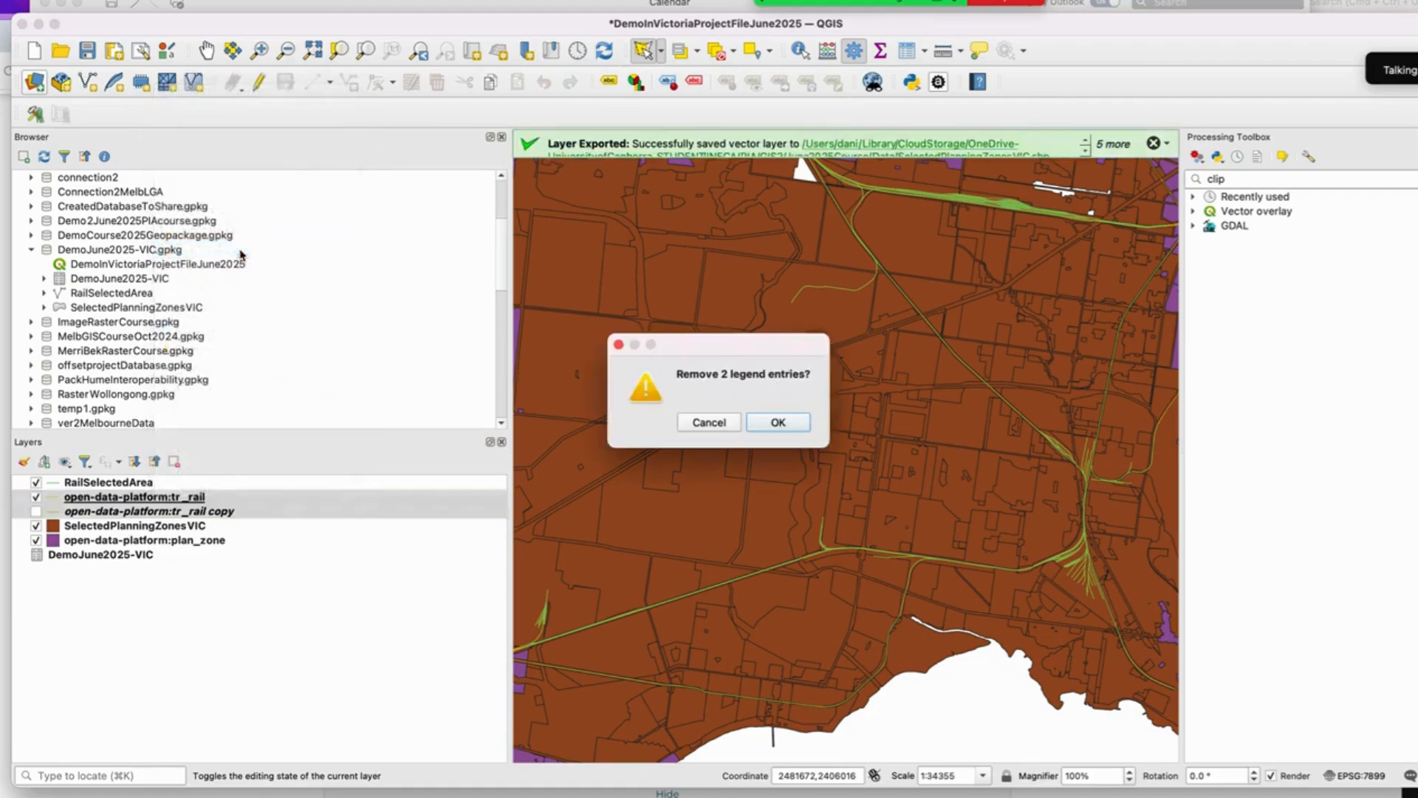
left_click(753, 427)
Step: Remove the plan_zone WFS layer from the project and save the project
left_click(115, 515)
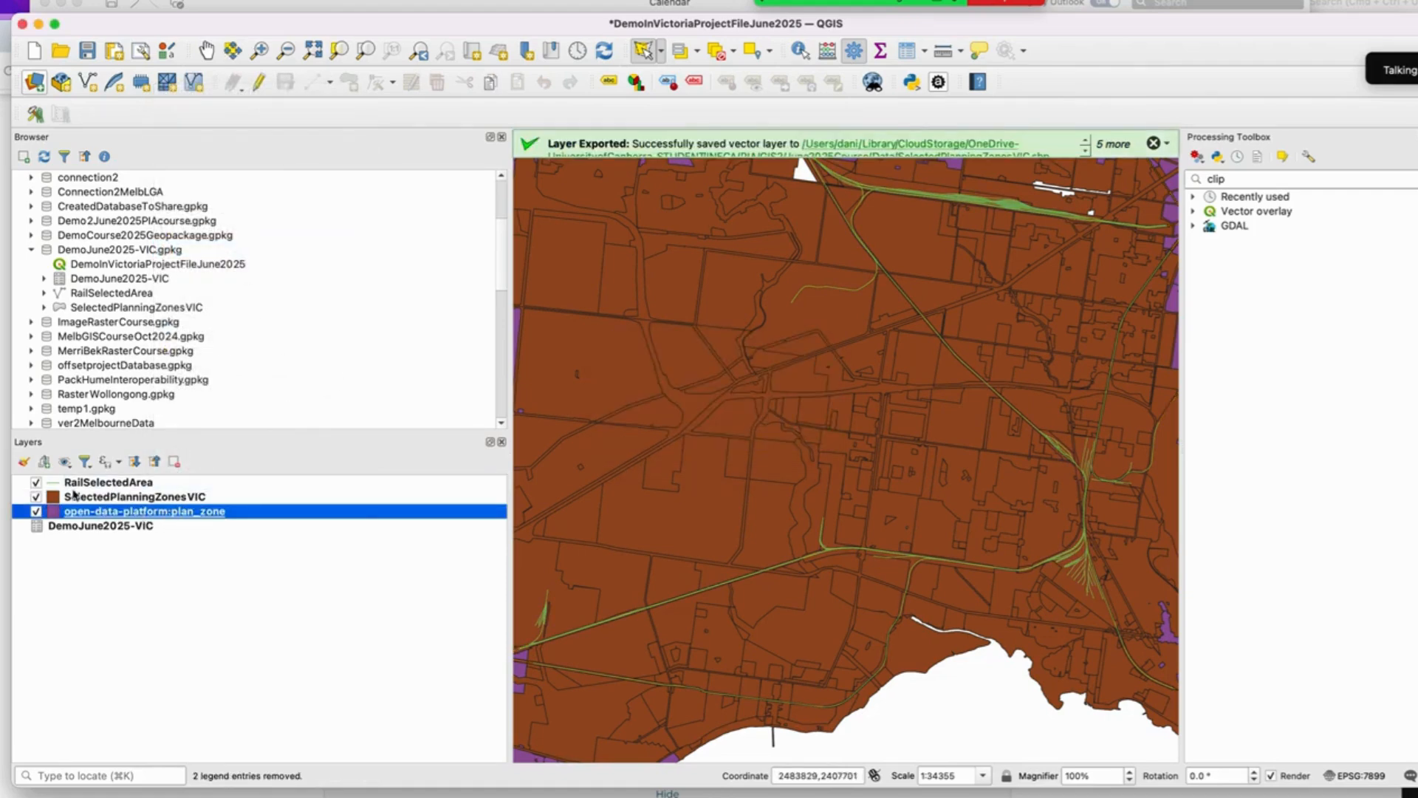
right_click(159, 513)
mouse_move(282, 438)
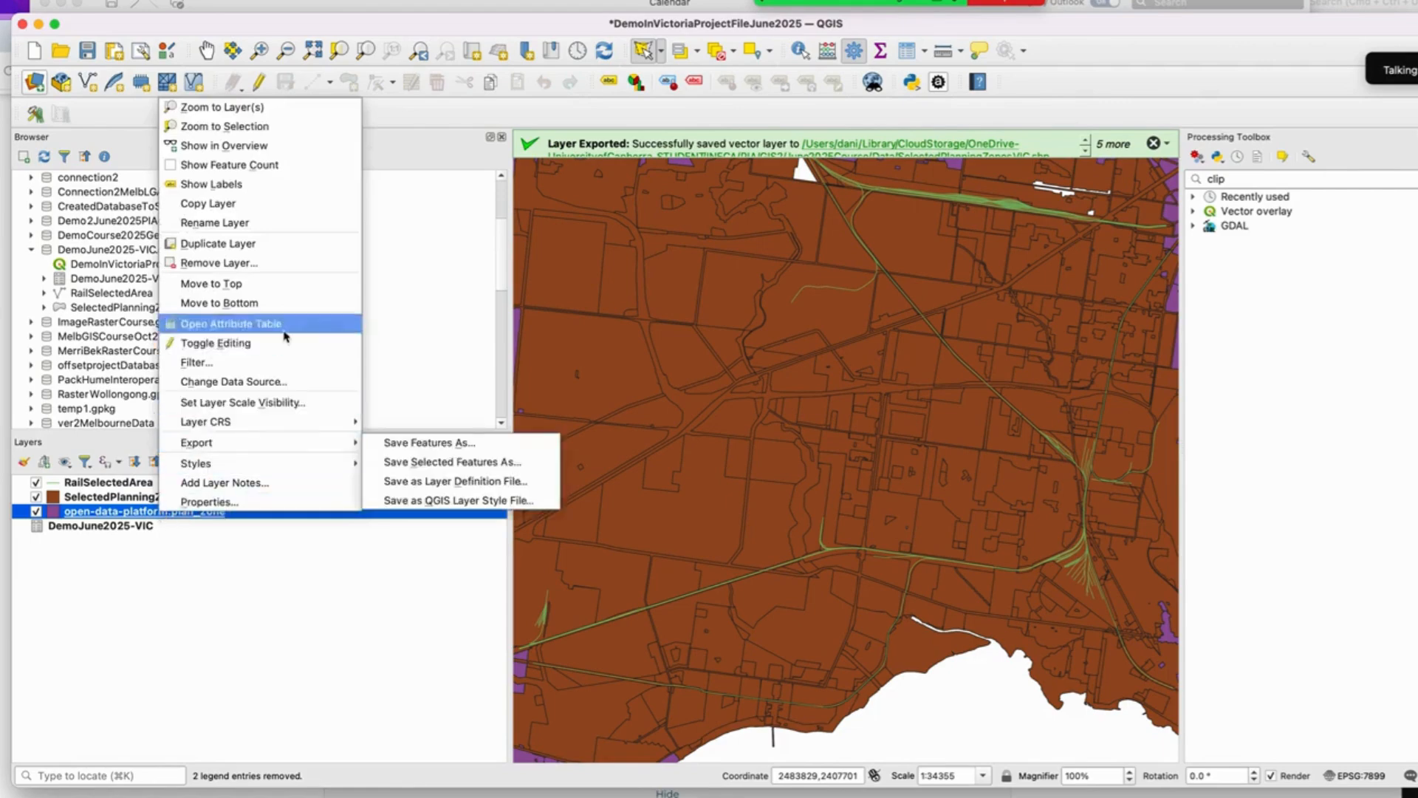
left_click(280, 263)
left_click(802, 419)
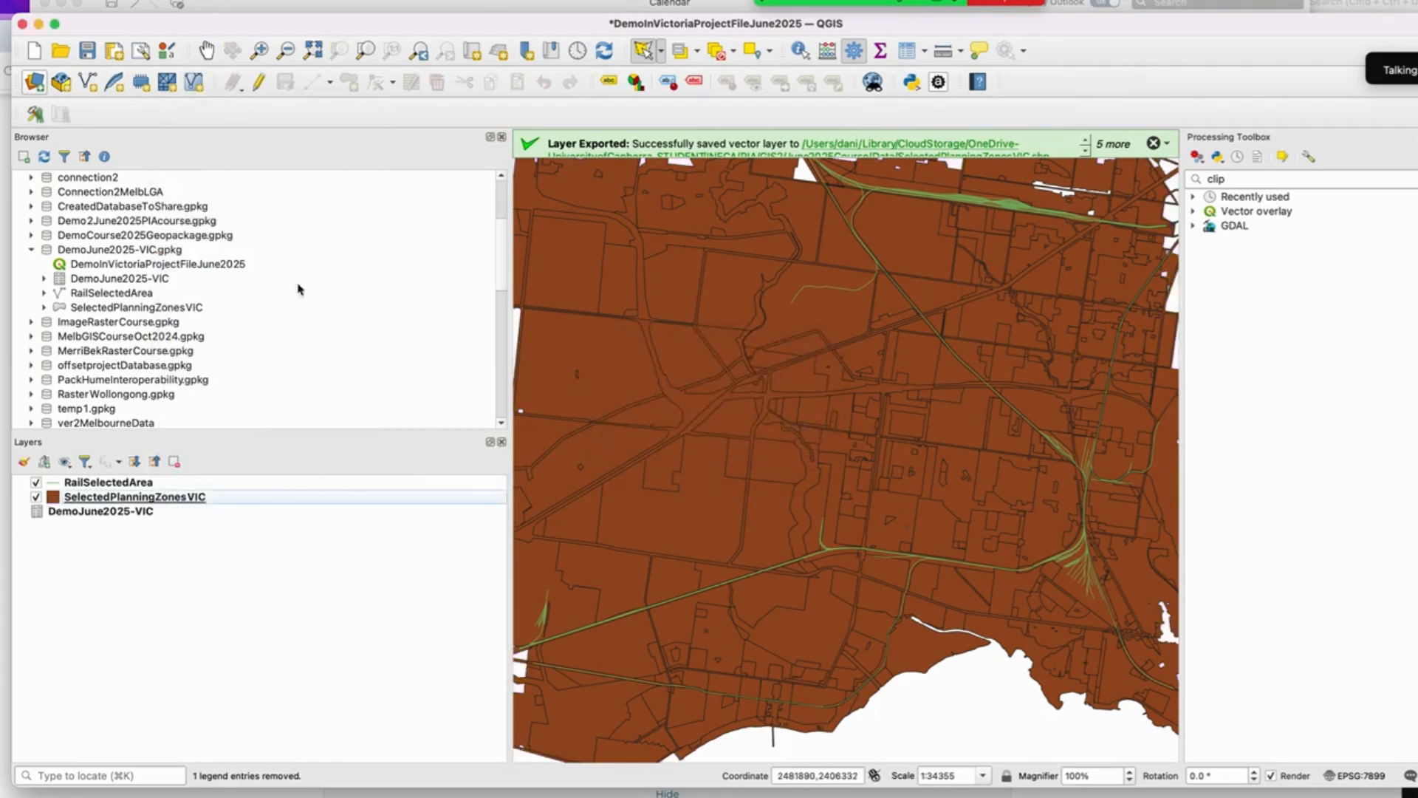
left_click(87, 50)
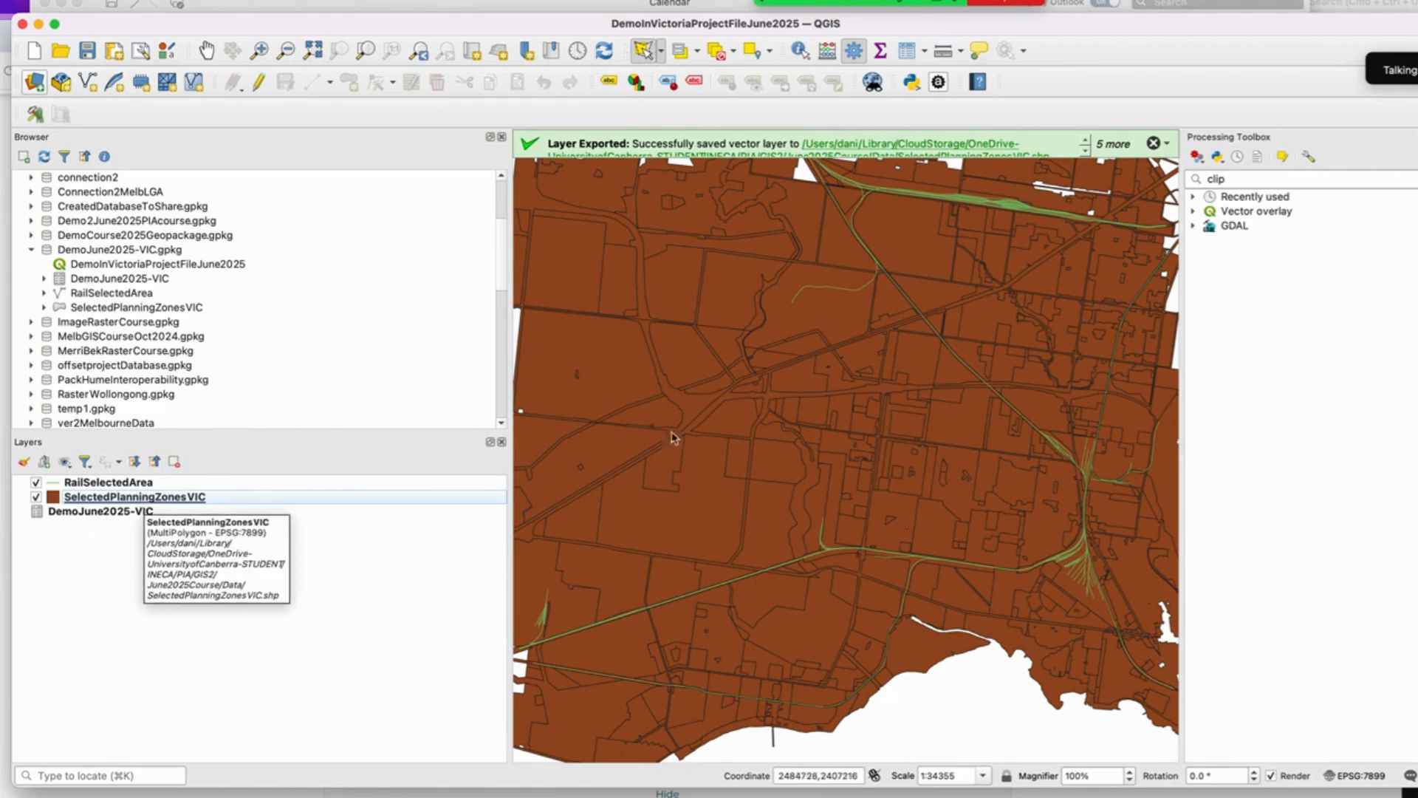
Step: Zoom and pan around the map to examine the exported rail and planning zone layers
scroll(693, 424, "down", 3)
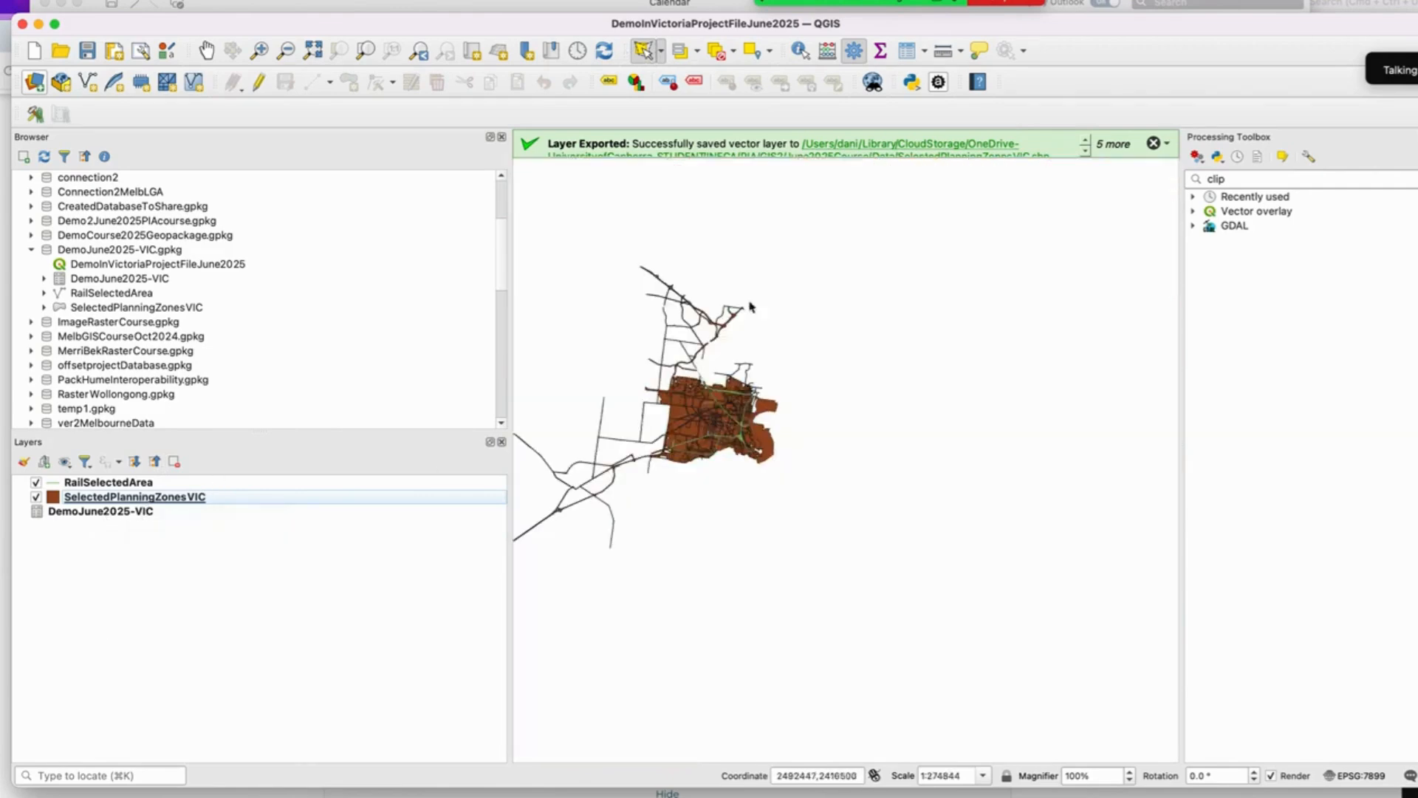
scroll(709, 465, "down", 2)
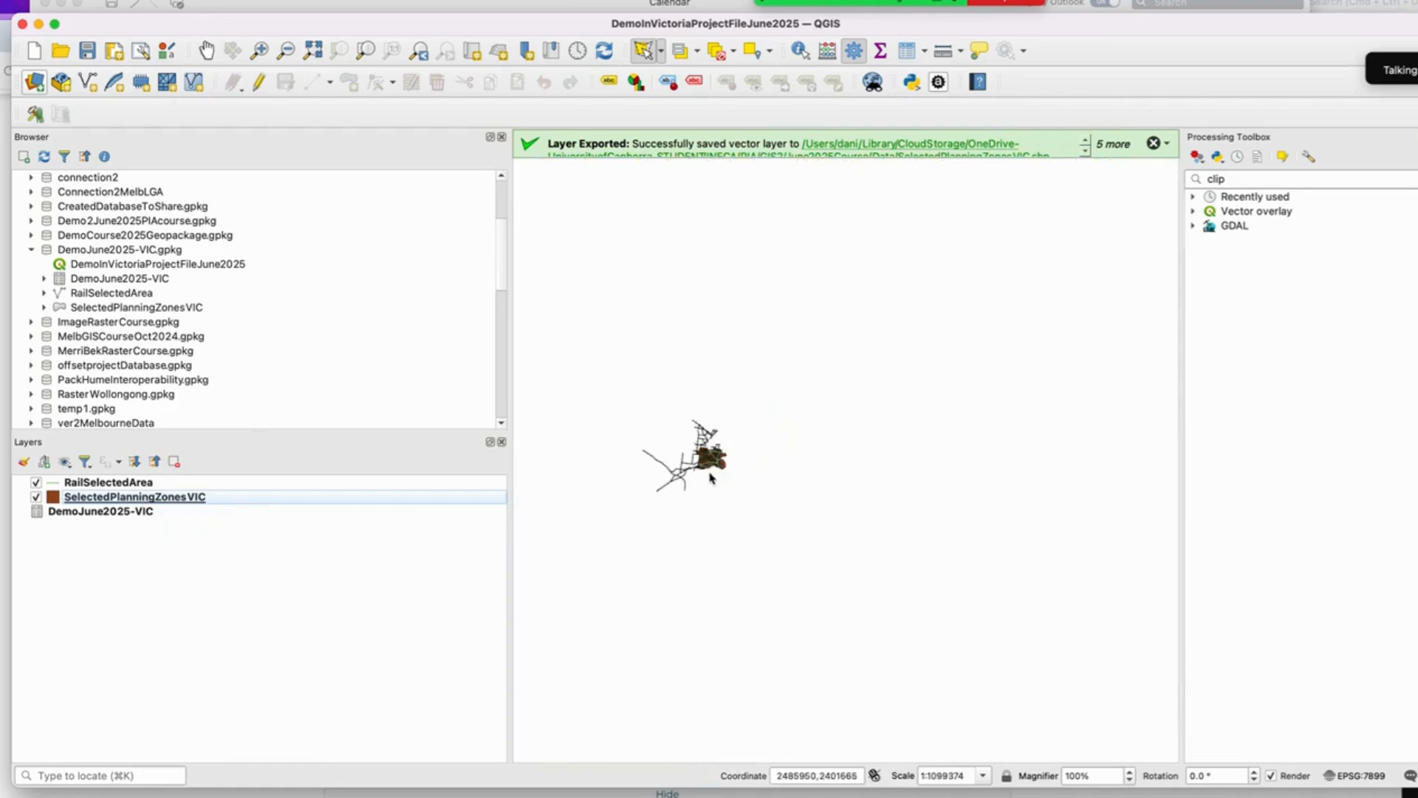
scroll(702, 496, "up", 2)
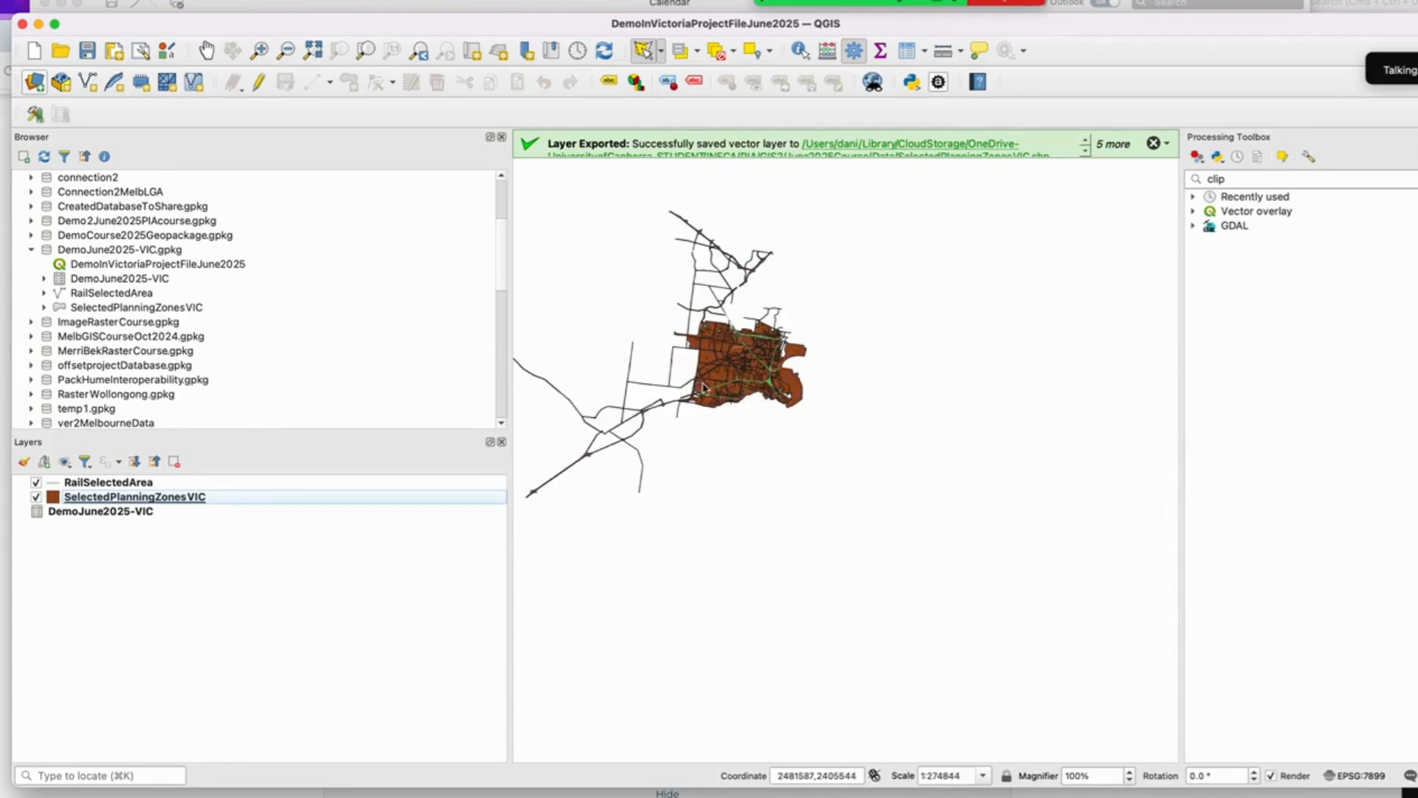
scroll(703, 388, "up", 3)
scroll(703, 388, "down", 2)
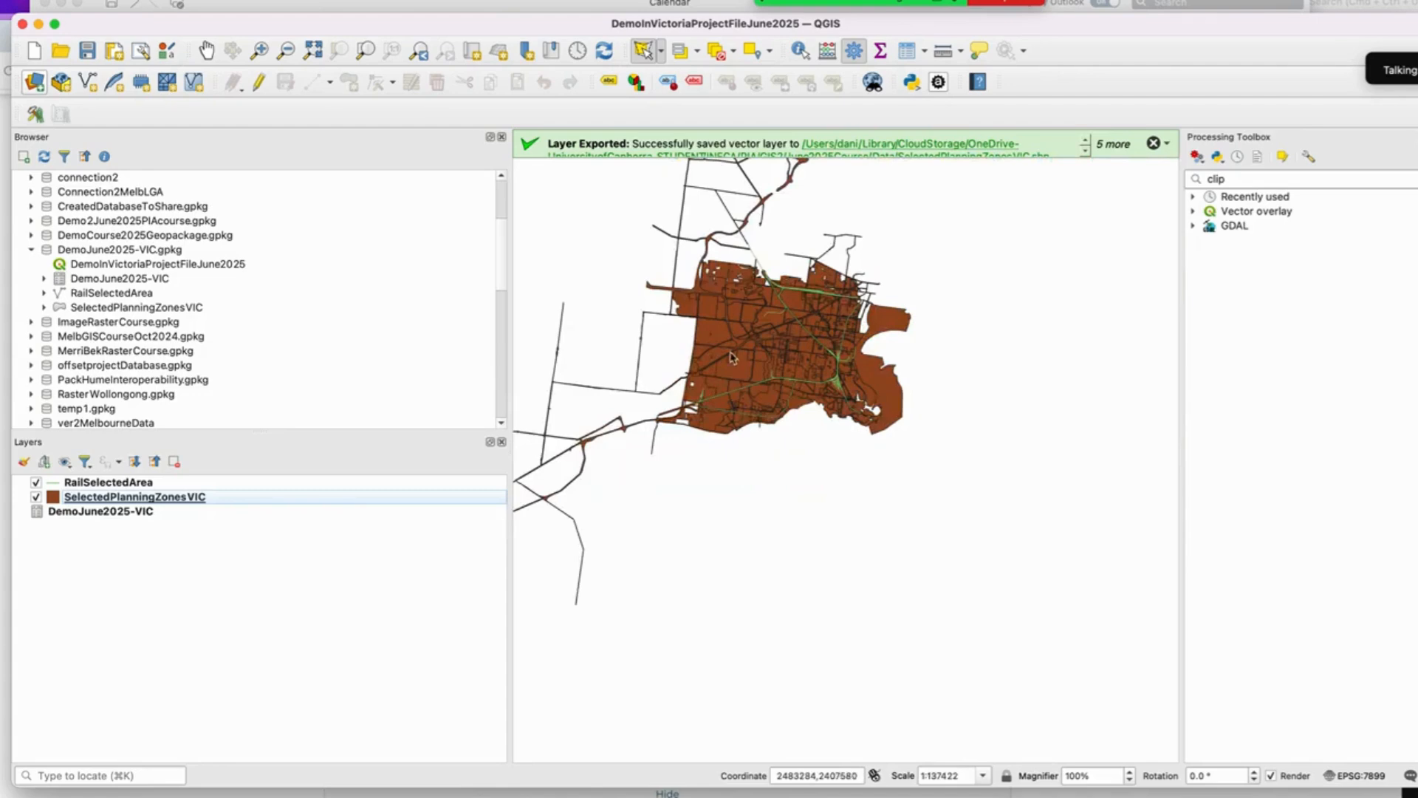
left_click(206, 50)
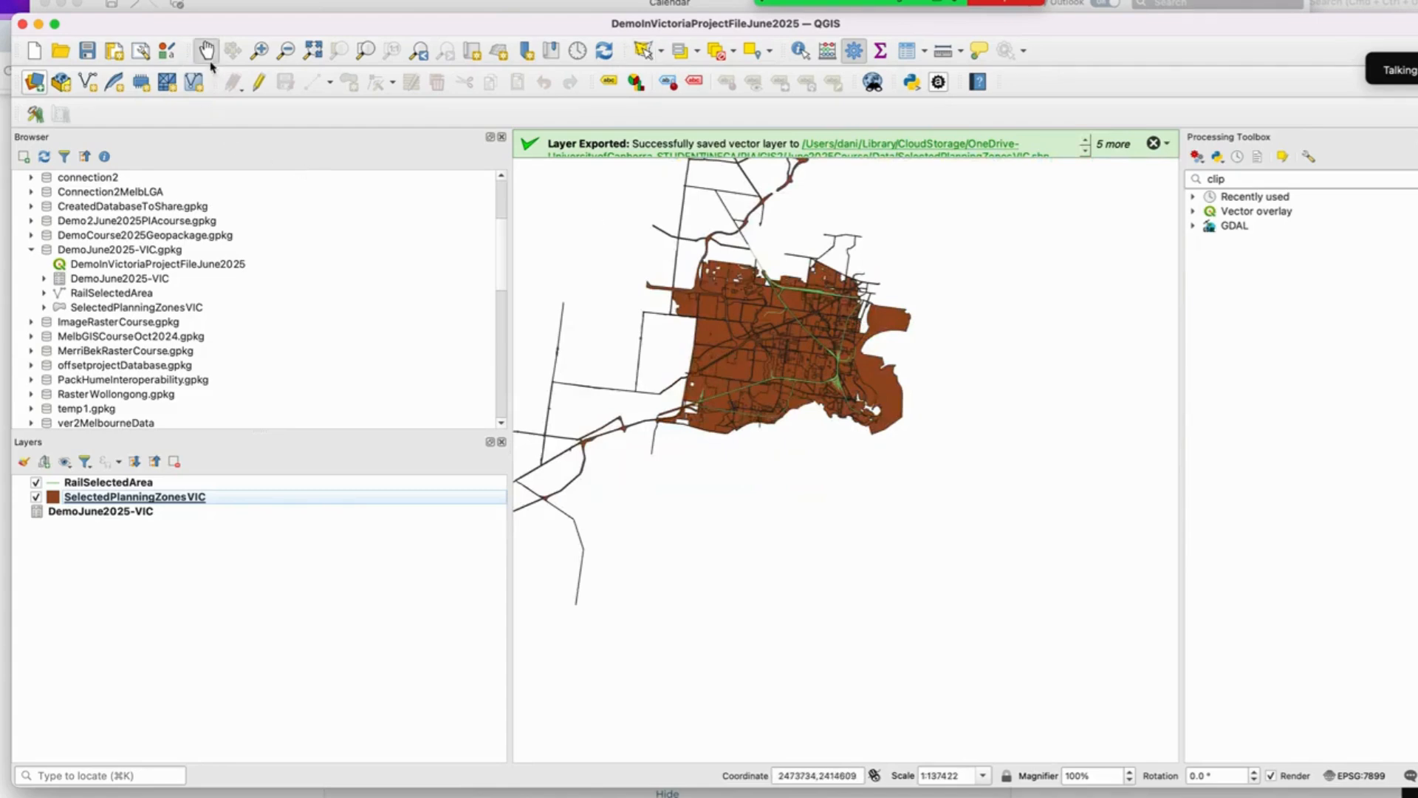
left_click_drag(752, 197, 843, 358)
scroll(843, 358, "up", 1)
left_click_drag(842, 482, 863, 362)
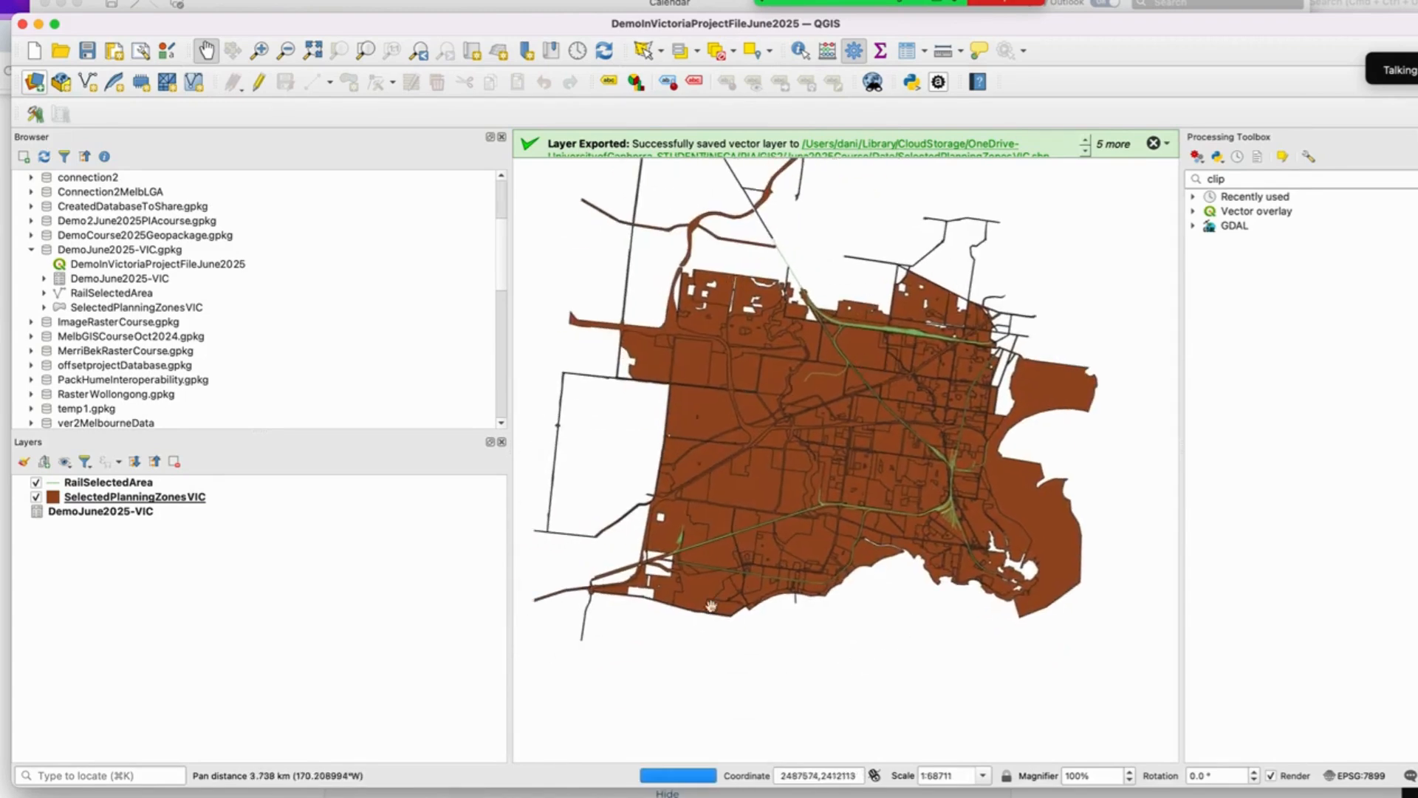
scroll(822, 472, "down", 2)
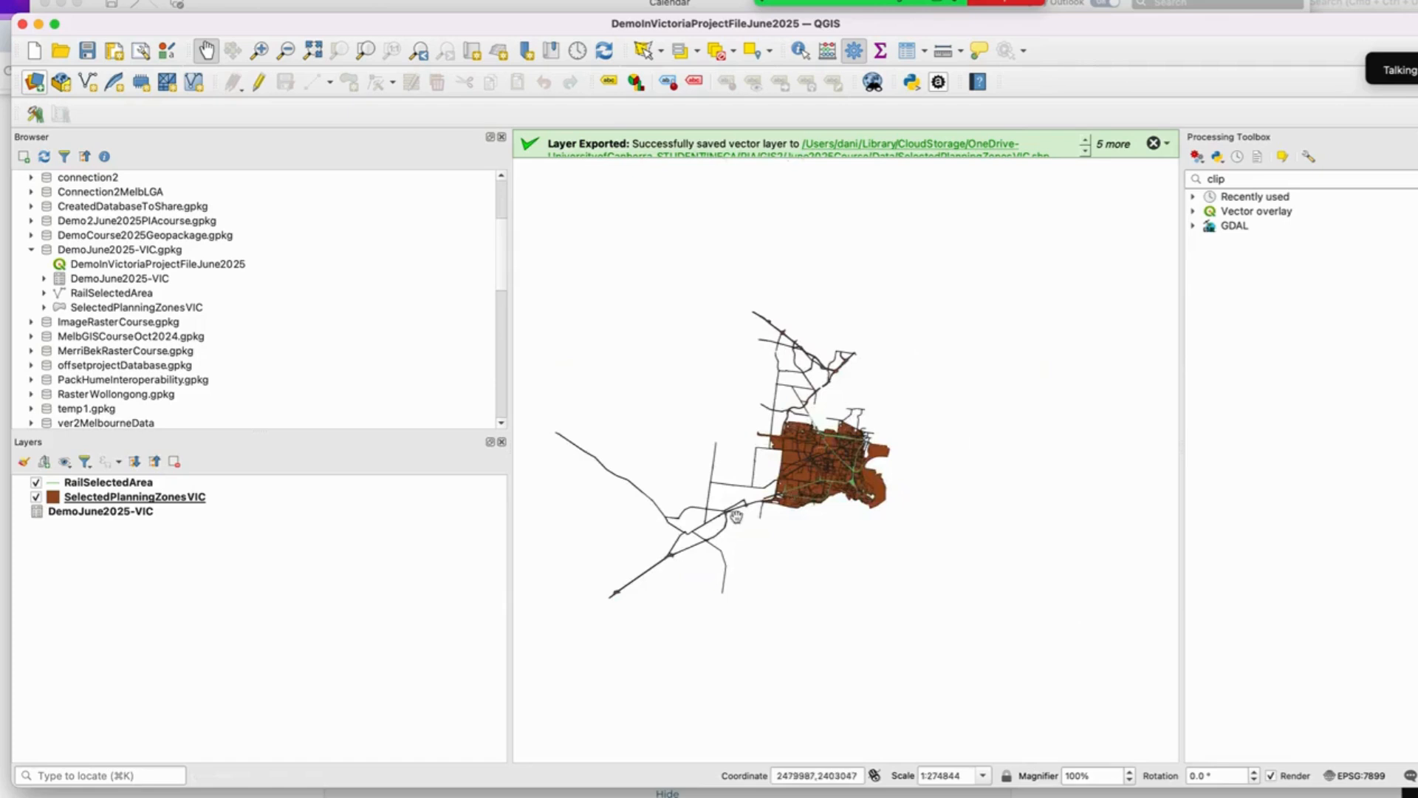
scroll(797, 502, "up", 2)
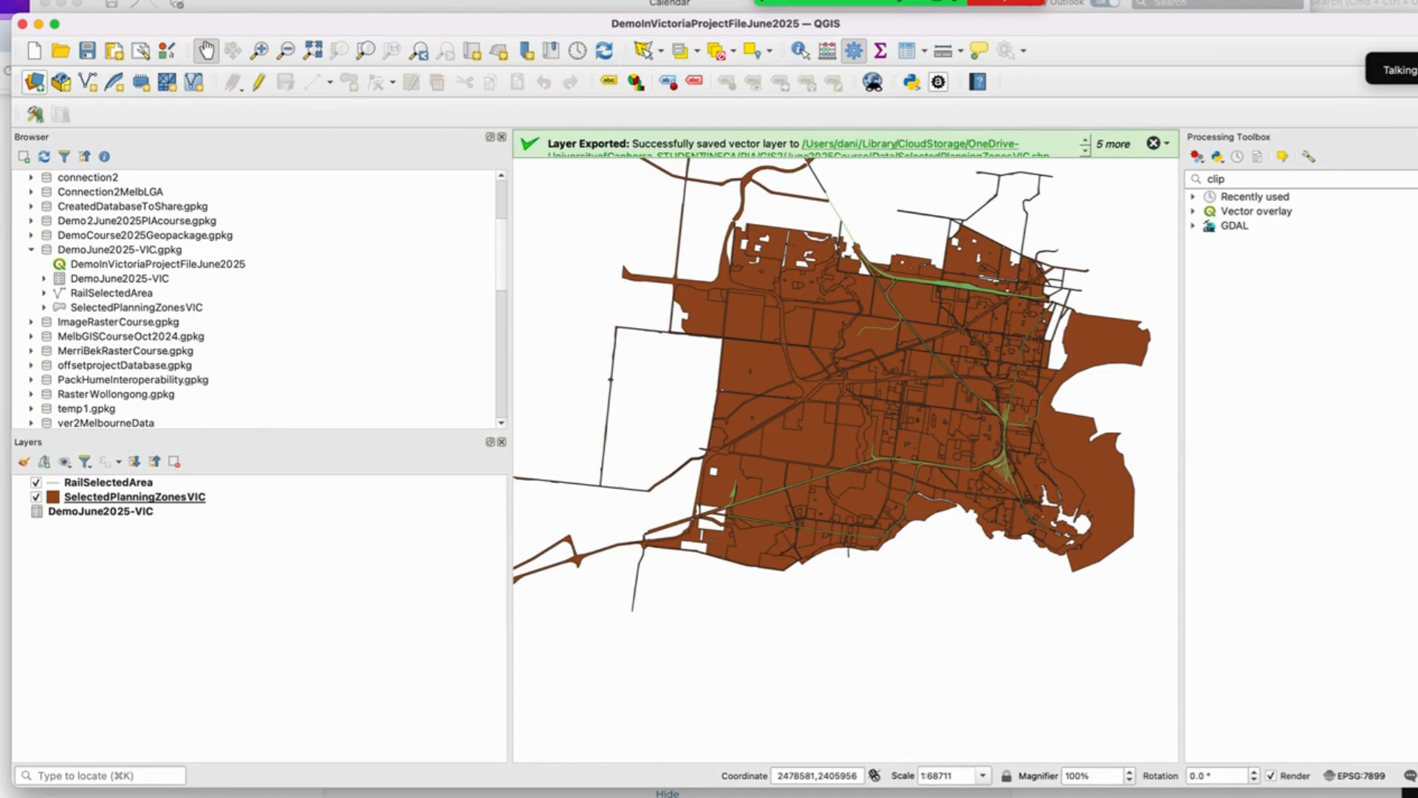
Step: Search the Processing Toolbox for buffer and open the Buffer tool
left_click(289, 0)
mouse_move(330, 6)
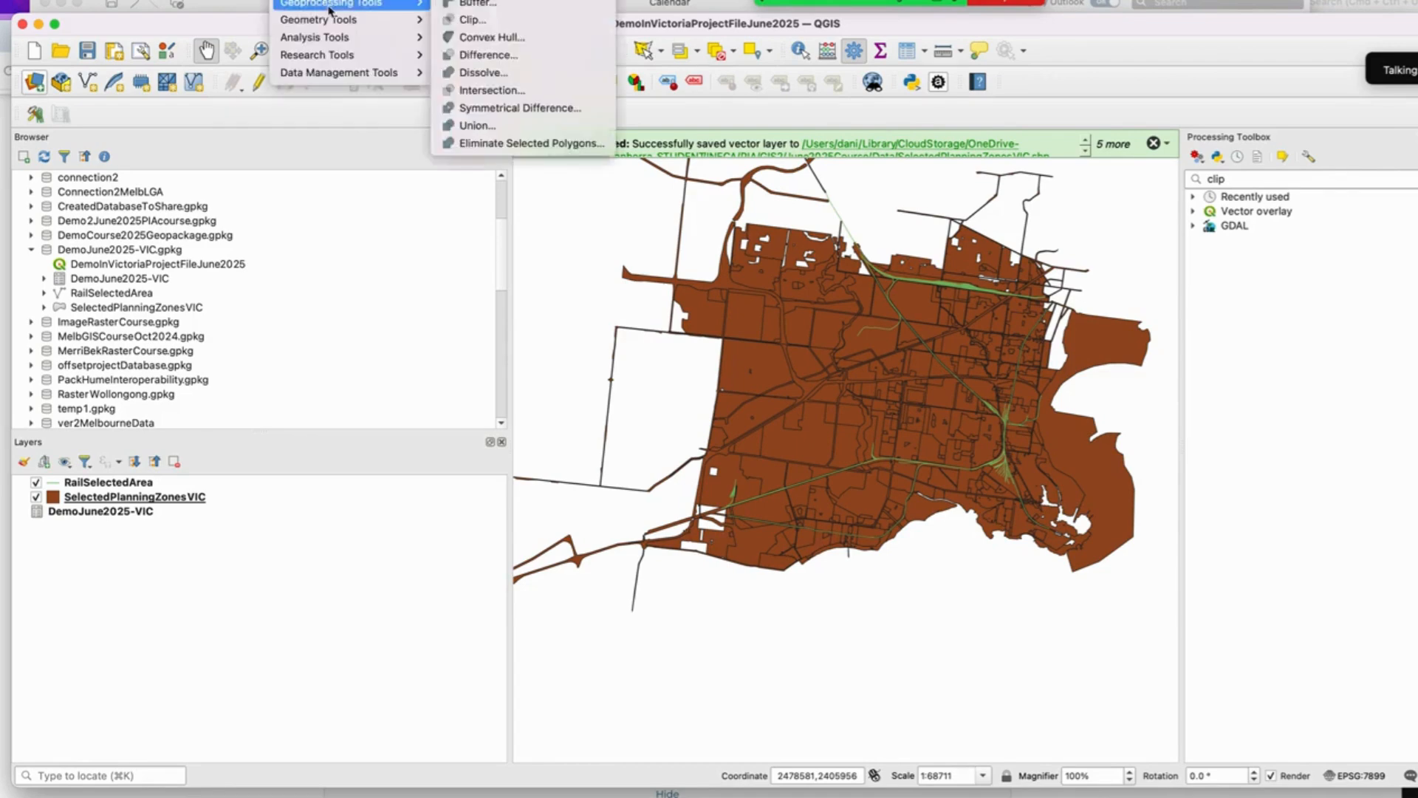
left_click(1243, 185)
double_click(1244, 179)
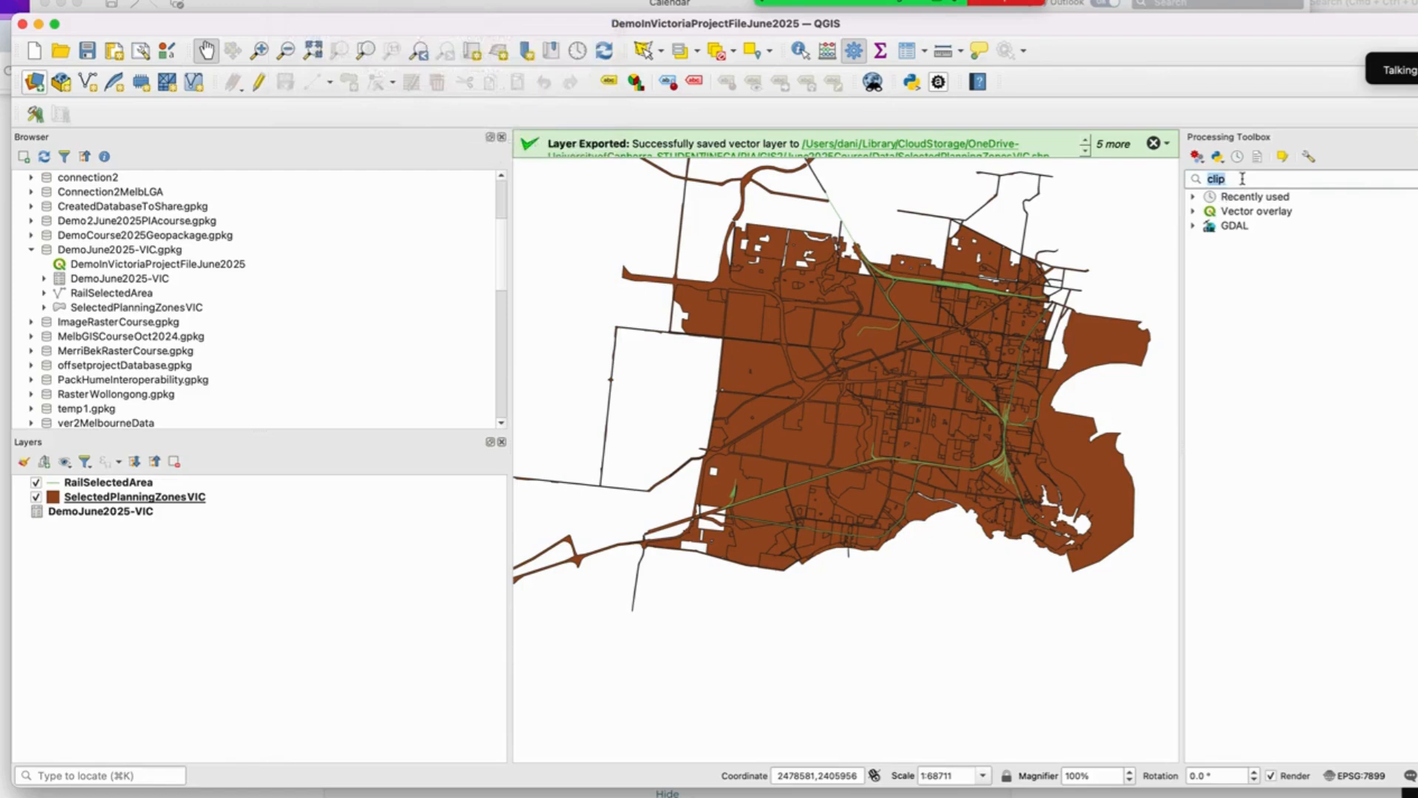
type("buffer")
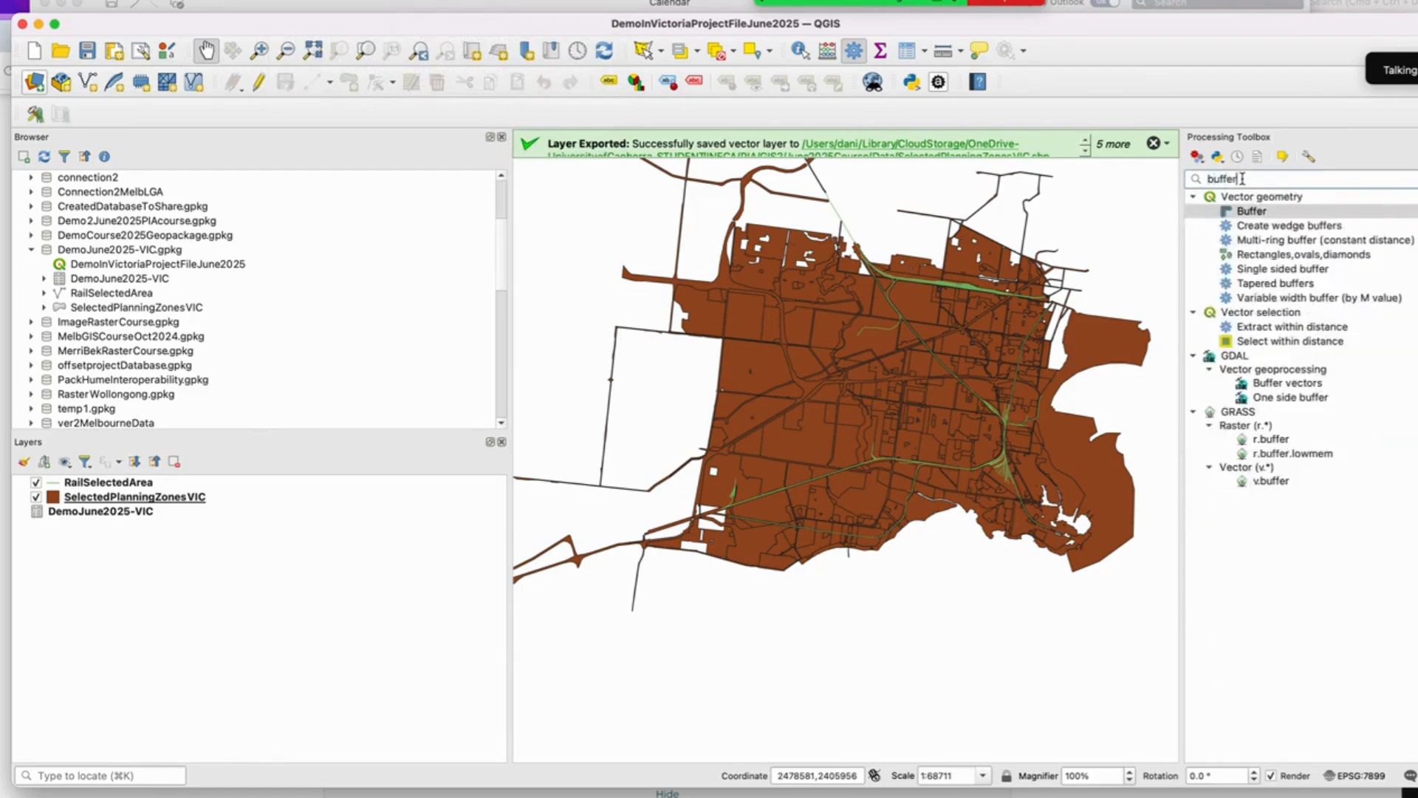
double_click(1272, 211)
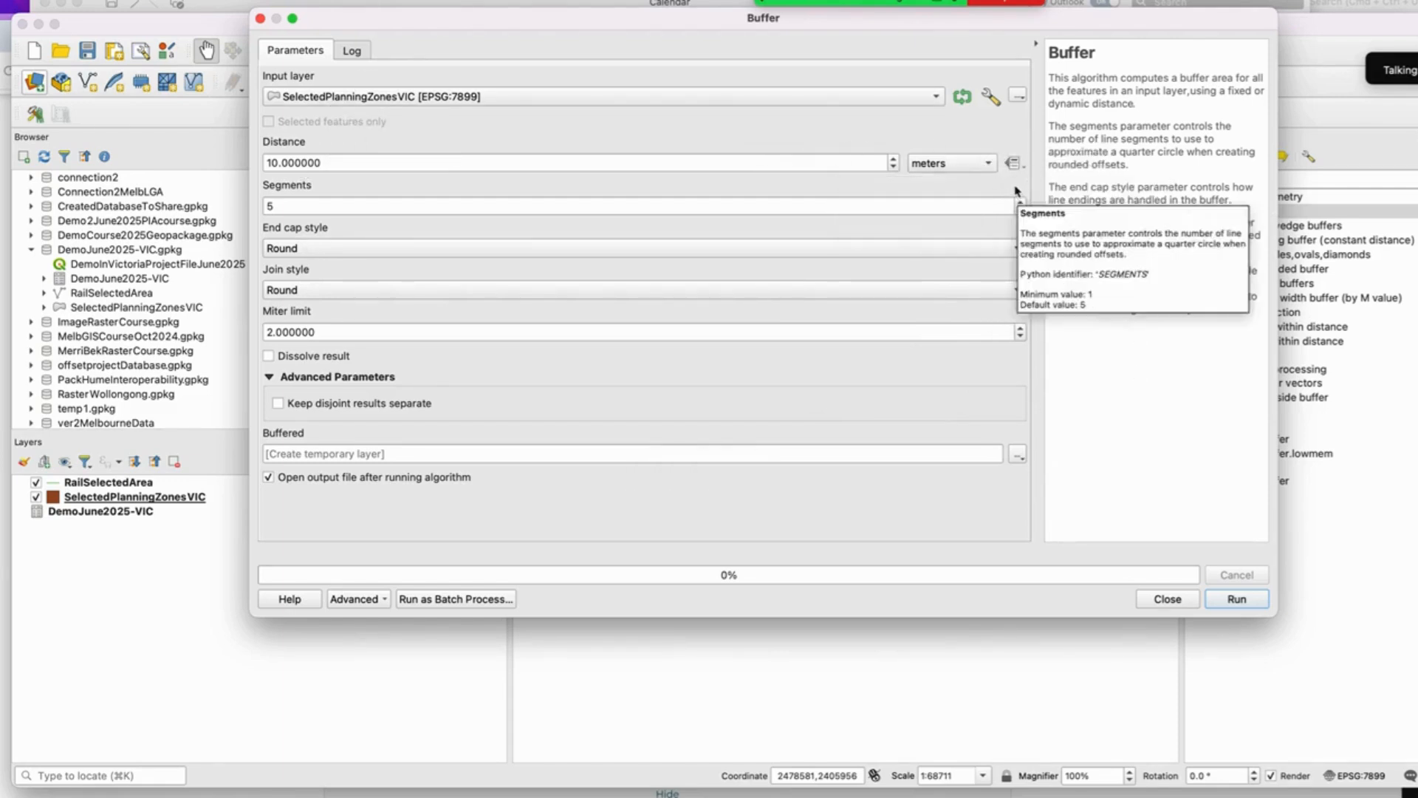
left_click_drag(838, 26, 922, 45)
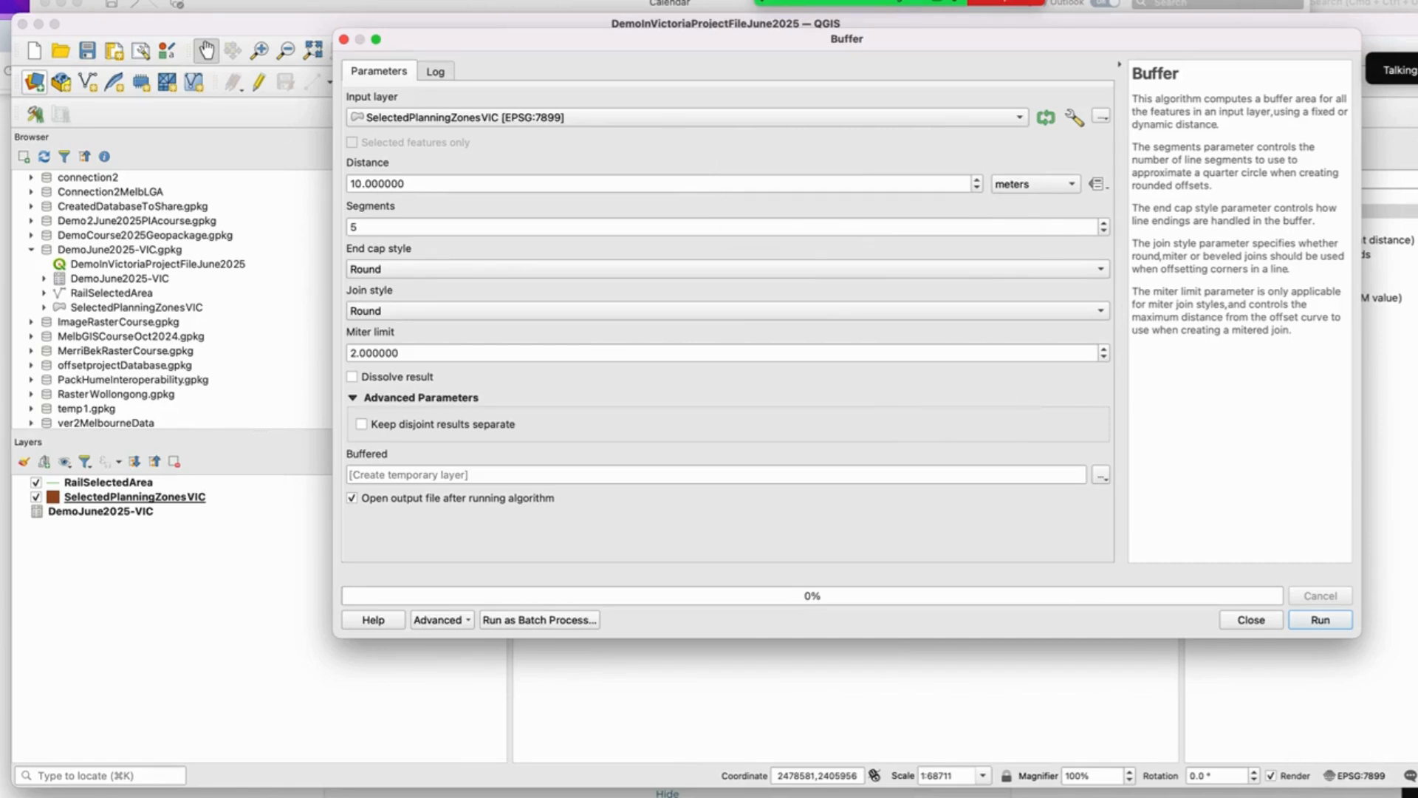
Step: Buffer the RailSelectedArea layer by 800 meters with the dissolve result option enabled
left_click(543, 118)
left_click(545, 99)
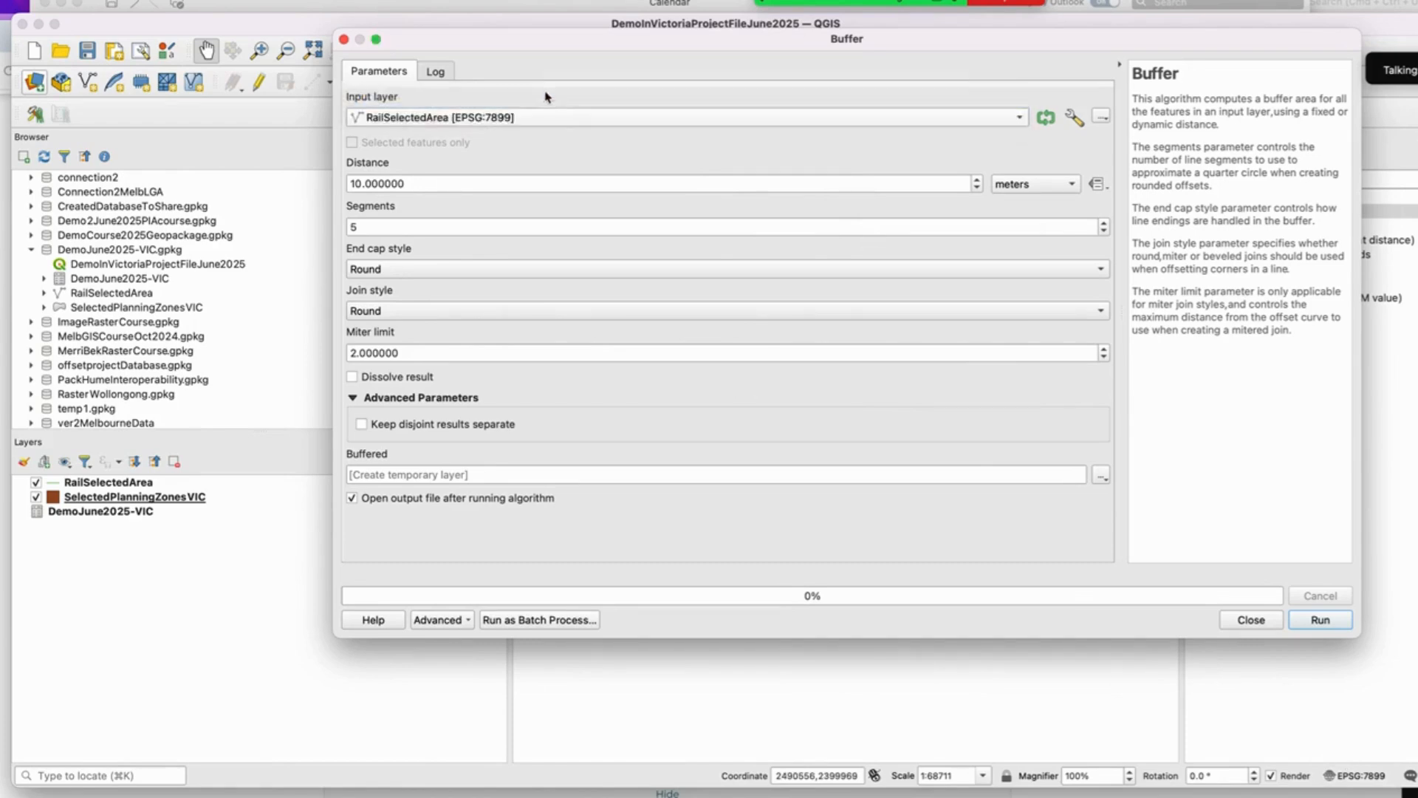
left_click(361, 183)
key("BackSpace")
key("BackSpace")
key("BackSpace")
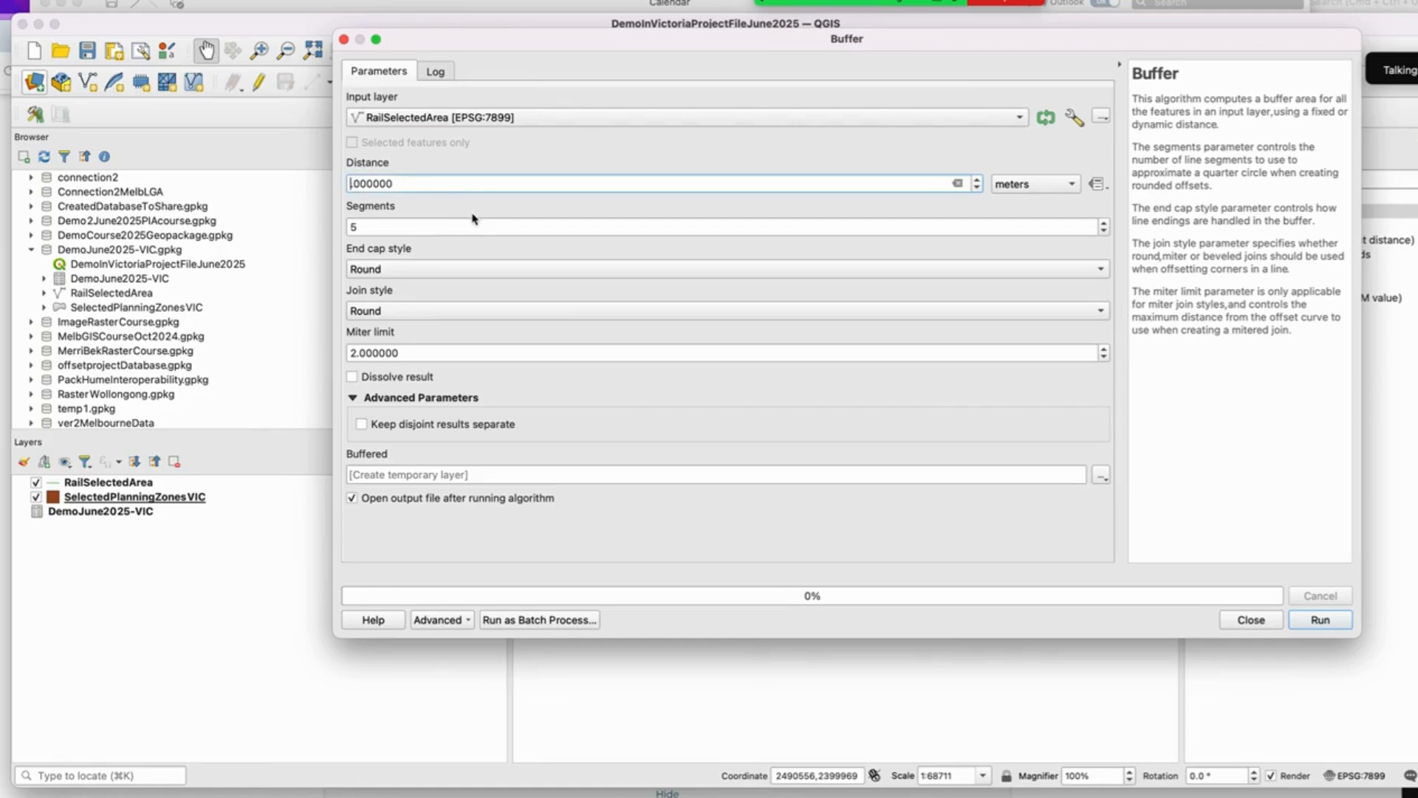
type("800.")
left_click(511, 205)
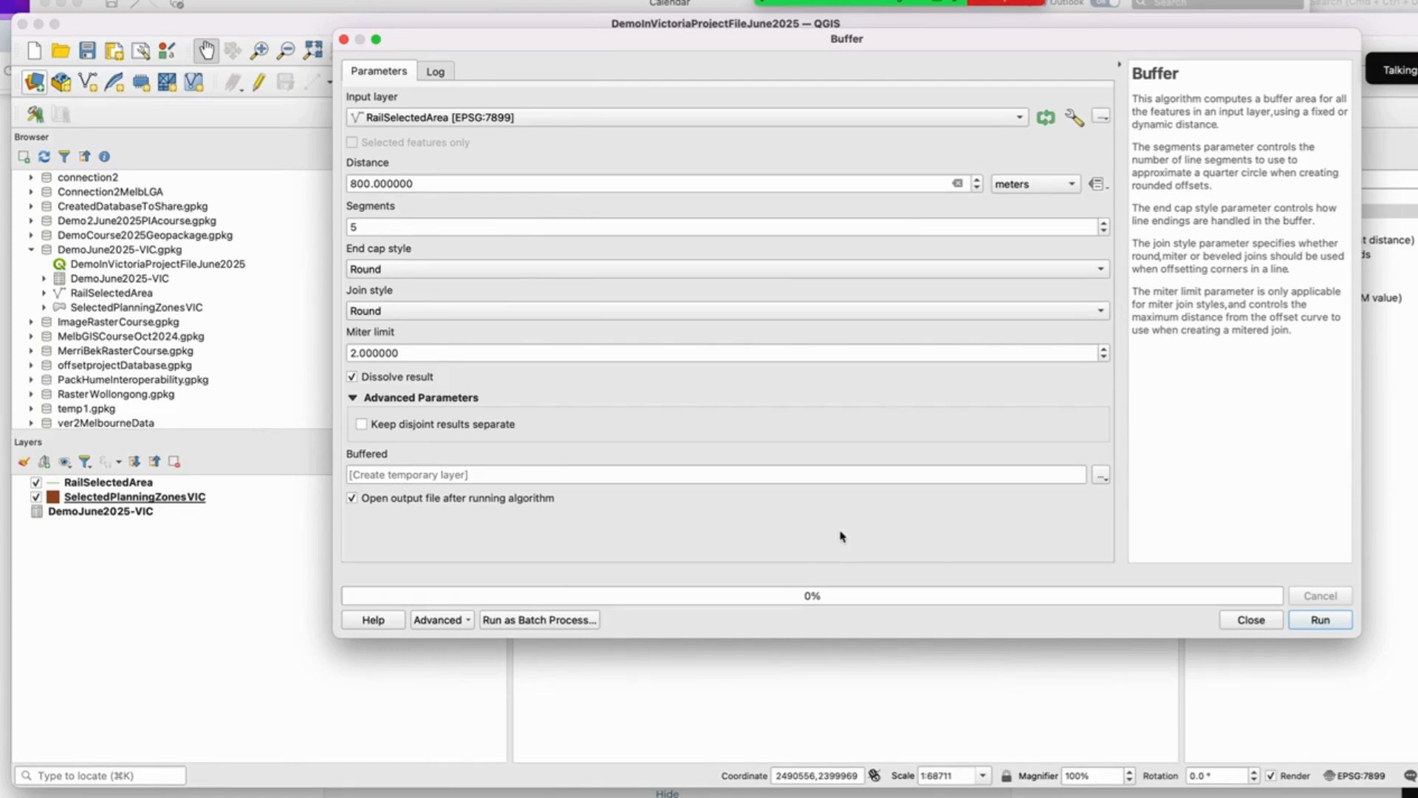
left_click(1309, 625)
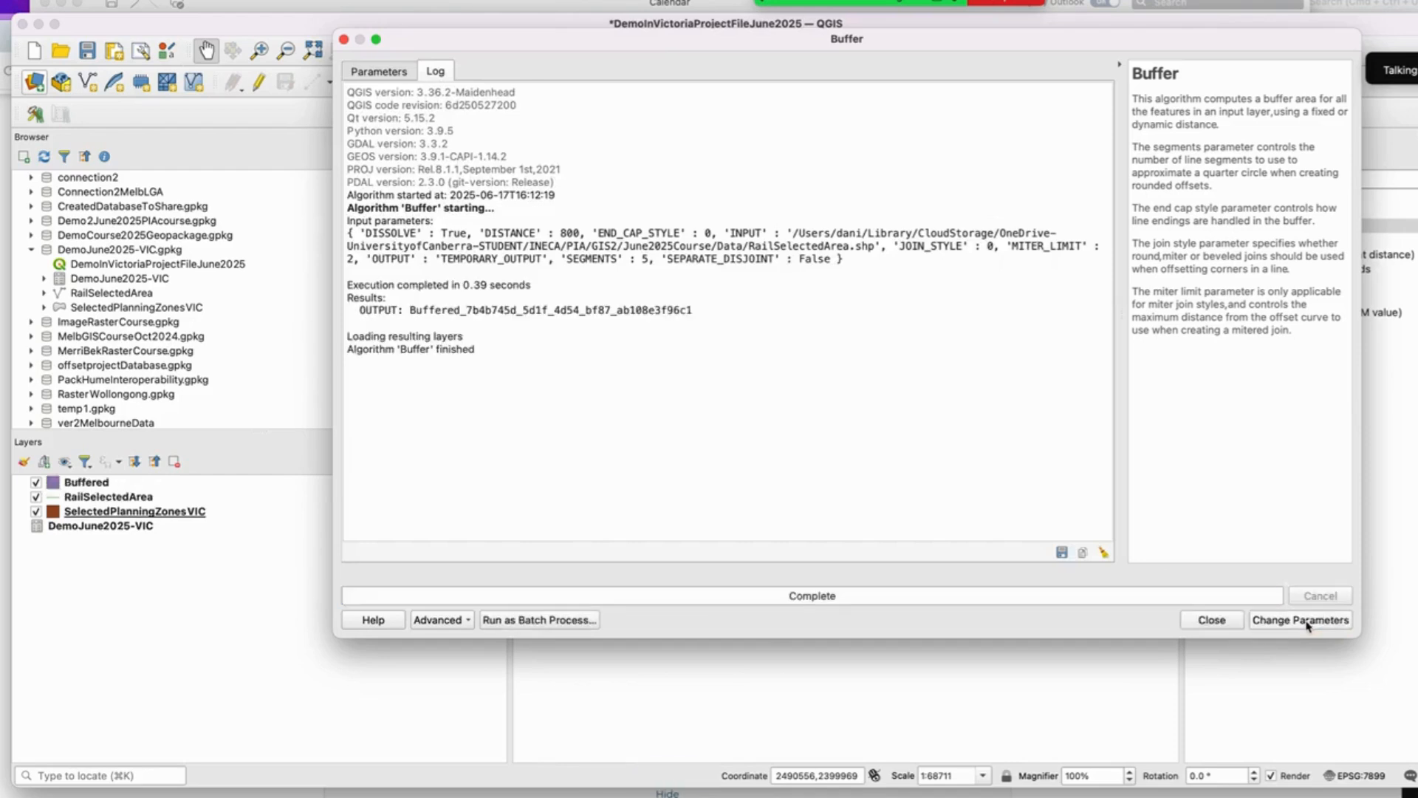
Step: Open the Buffered layer's attribute table to inspect its feature, then close the table
left_click(1211, 620)
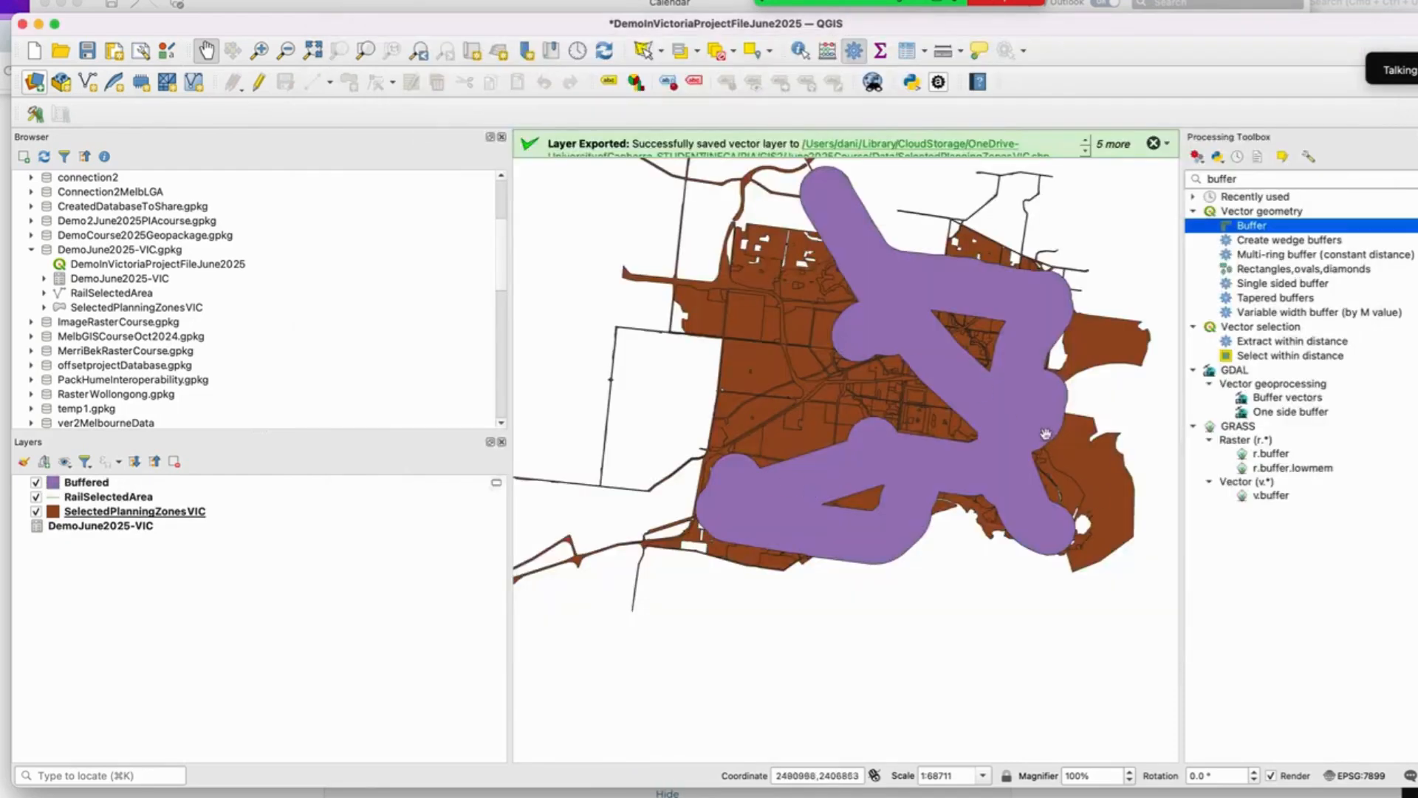
right_click(106, 484)
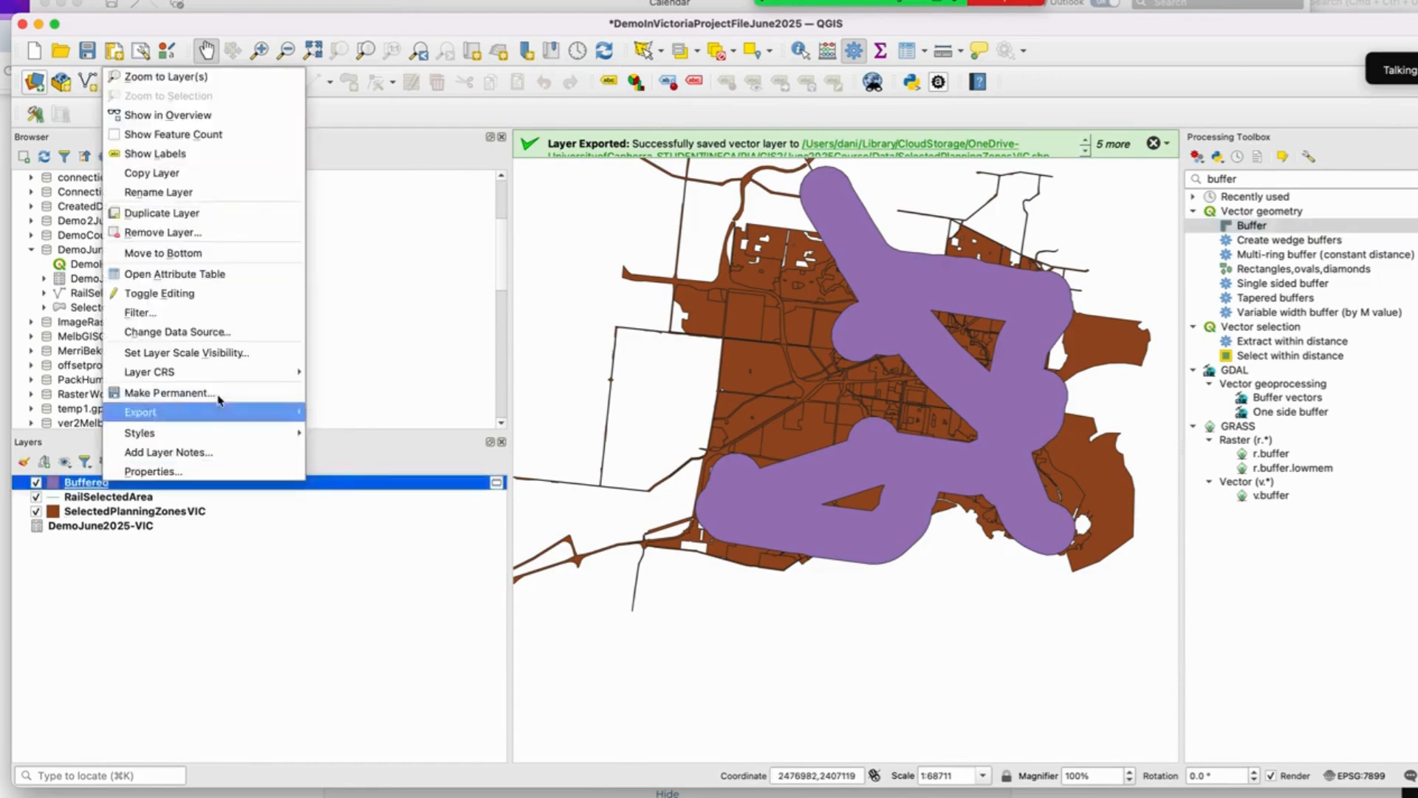
left_click(220, 284)
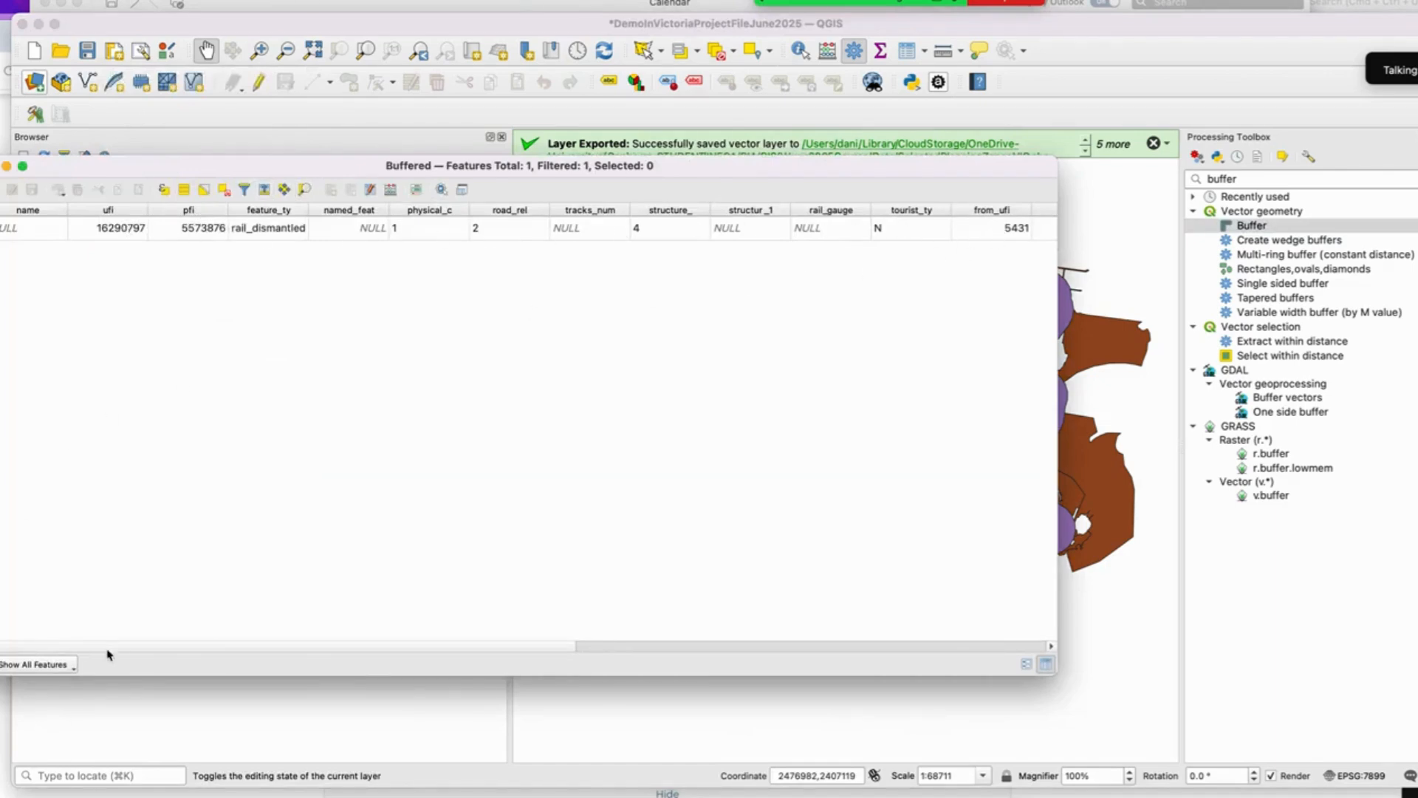
mouse_move(108, 655)
left_mouse_down()
mouse_move(558, 669)
mouse_move(88, 670)
left_mouse_up()
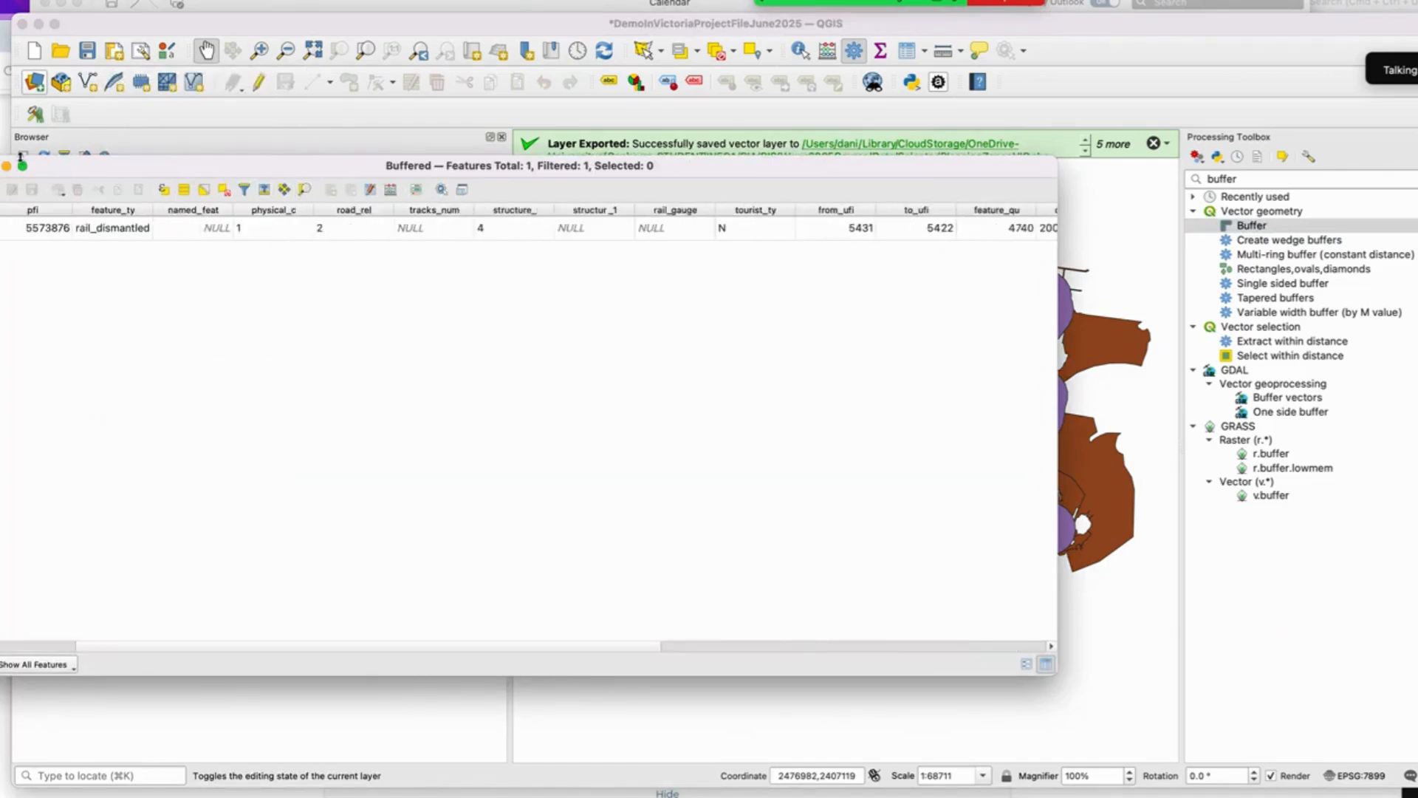
left_click_drag(92, 173, 185, 155)
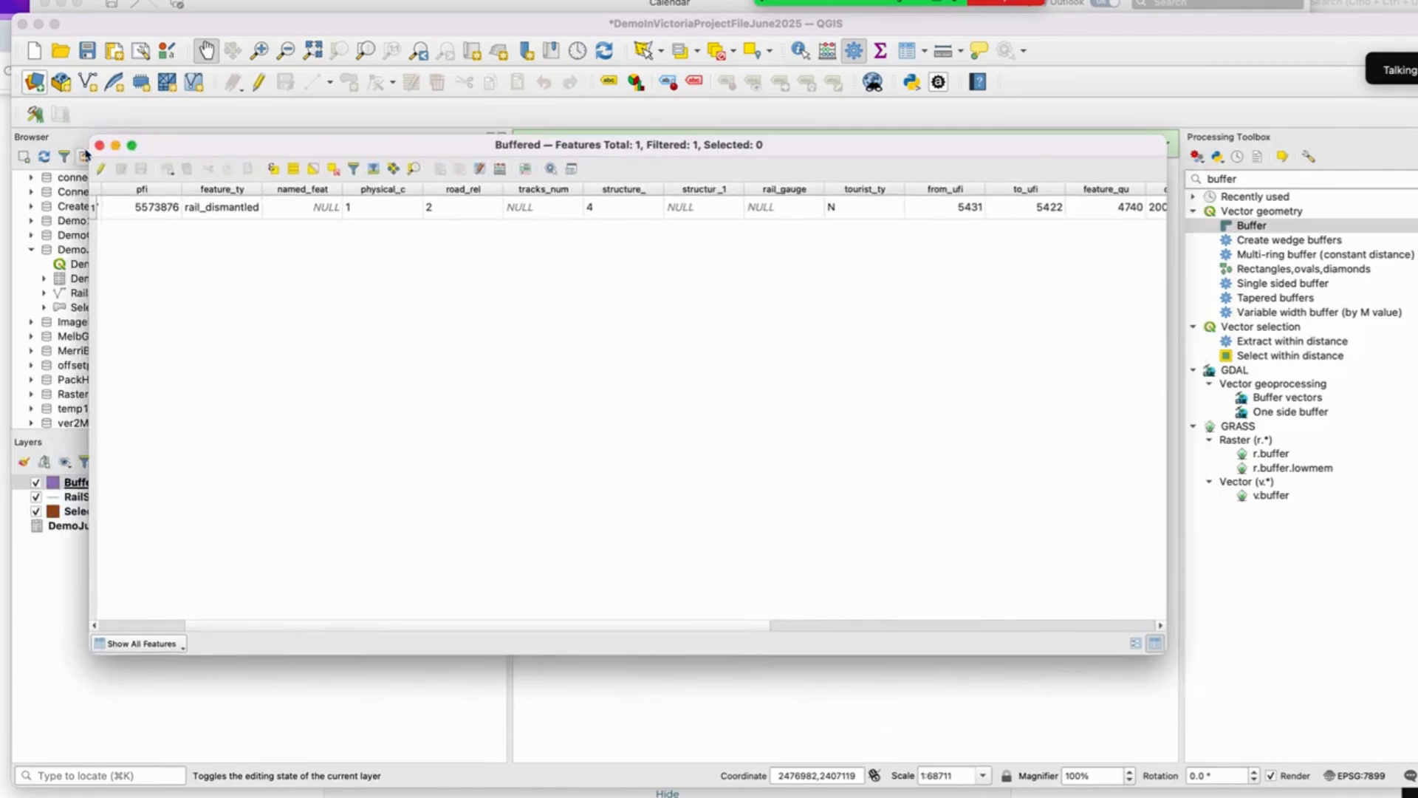
left_click(100, 147)
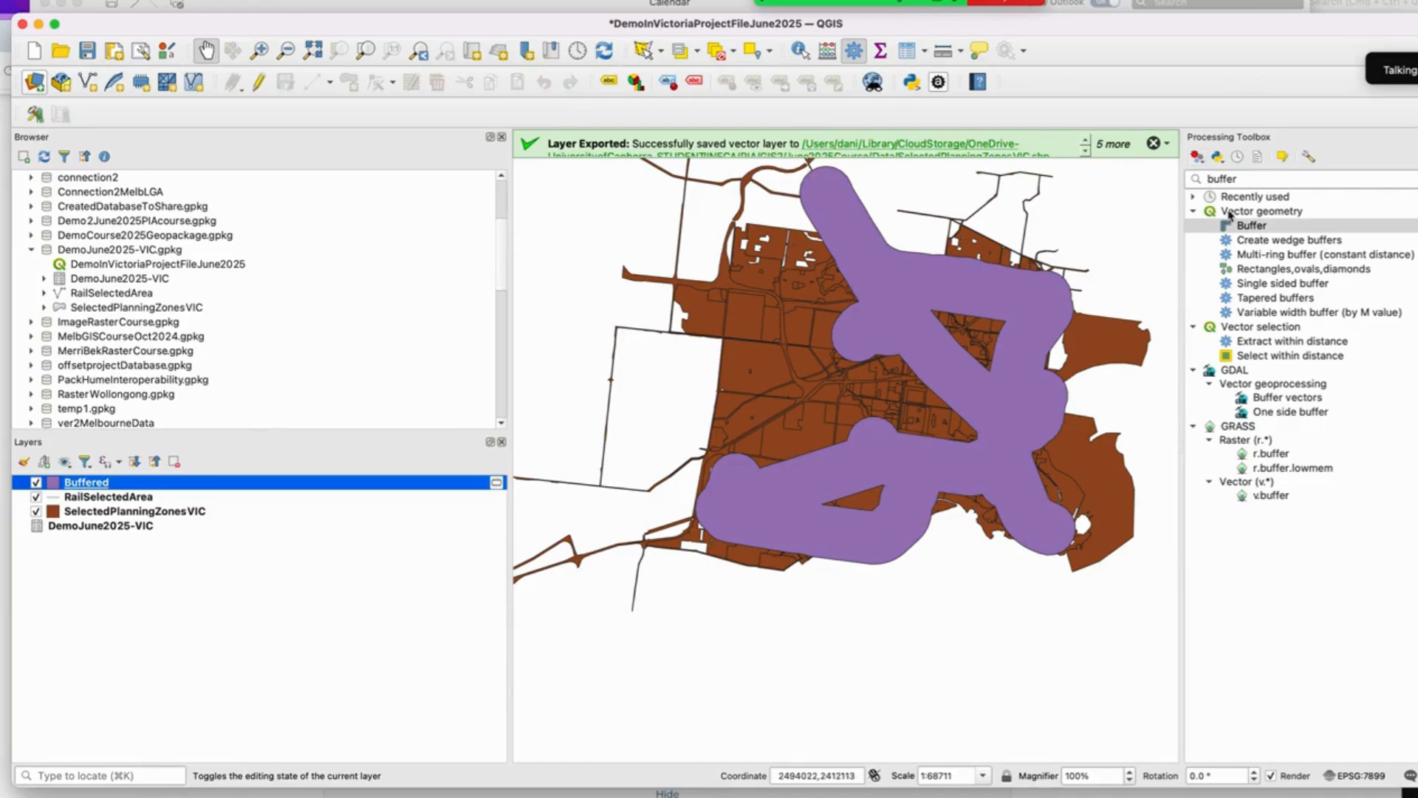
Step: Open the Processing History and review the earlier Buffer run's parameters
left_click(1195, 198)
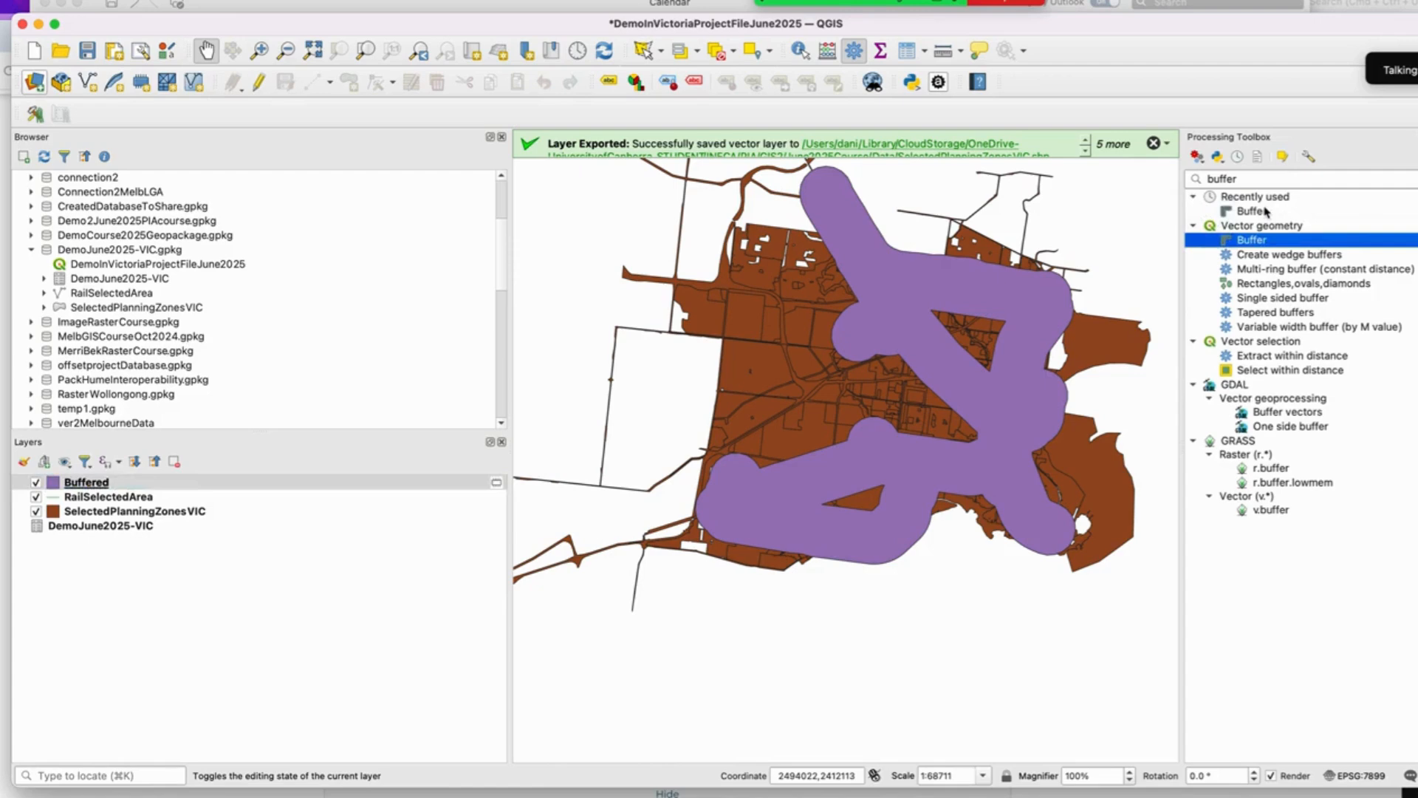
left_click(1238, 158)
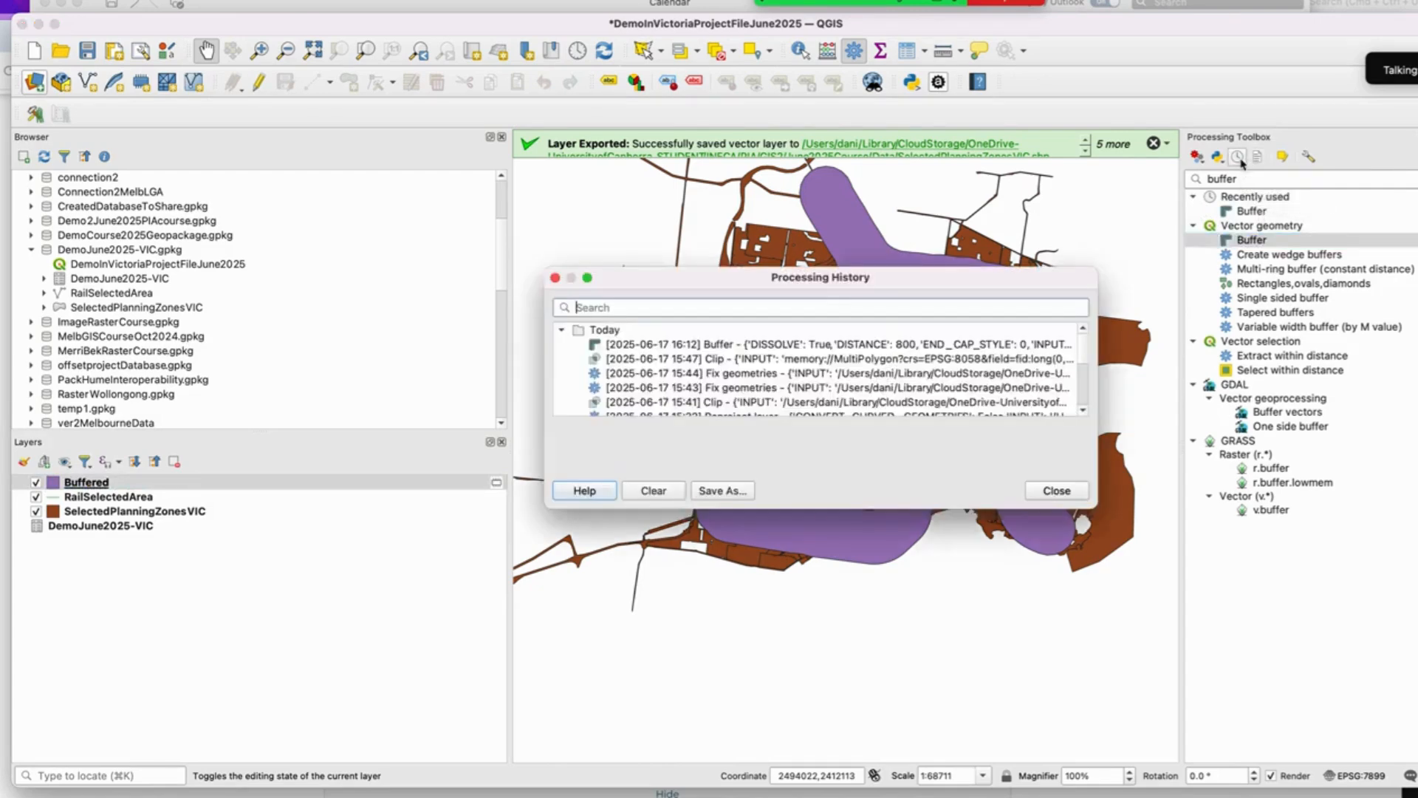
scroll(743, 388, "down", 5)
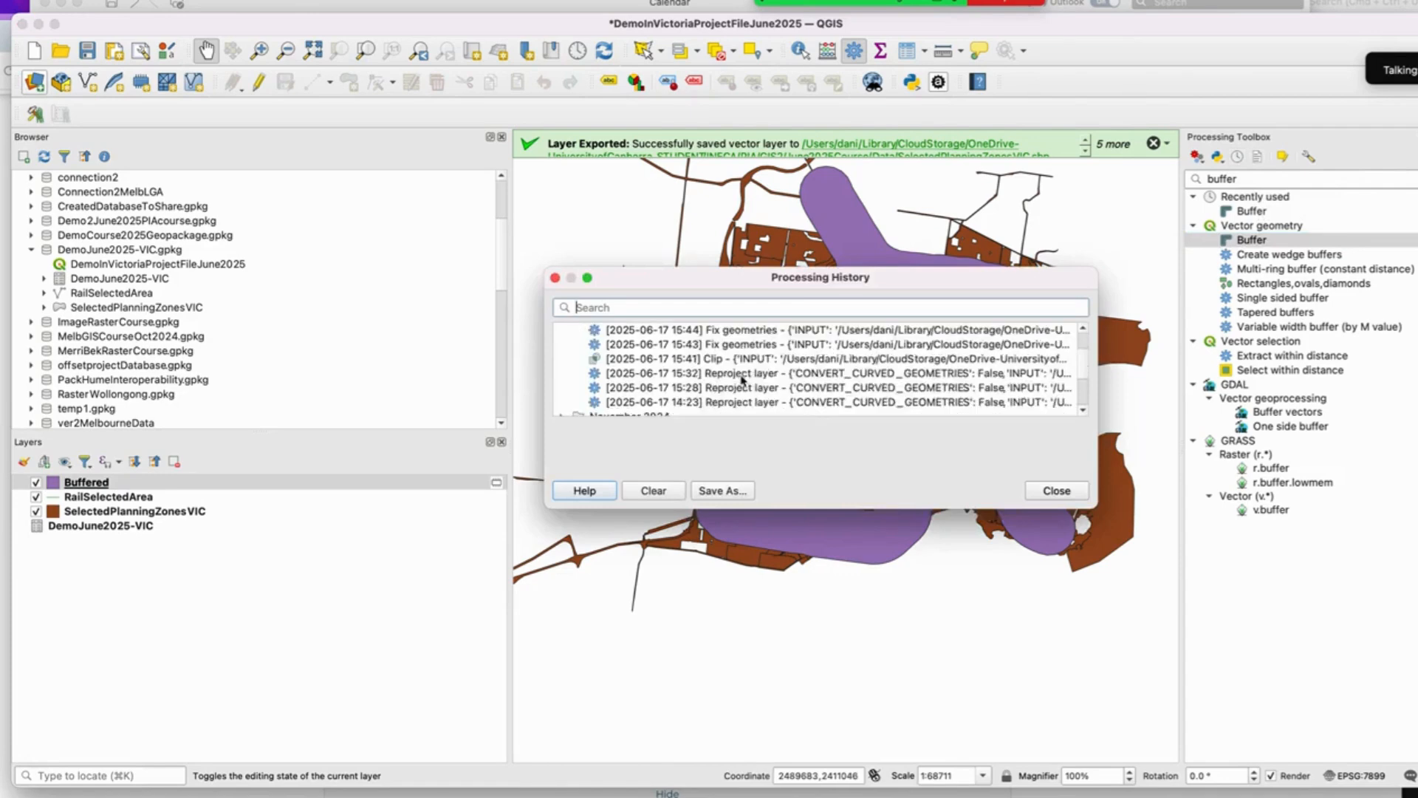
scroll(742, 389, "up", 5)
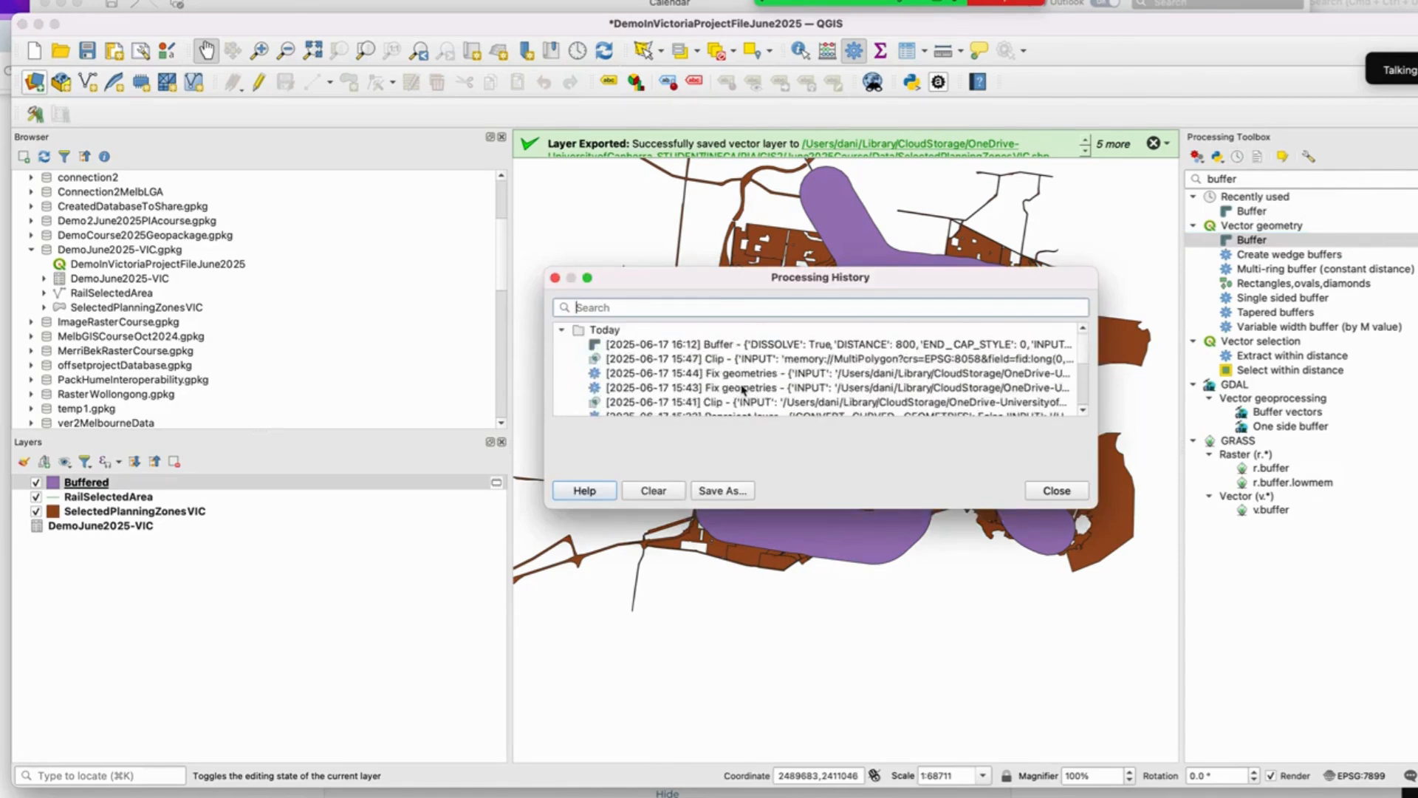
double_click(767, 346)
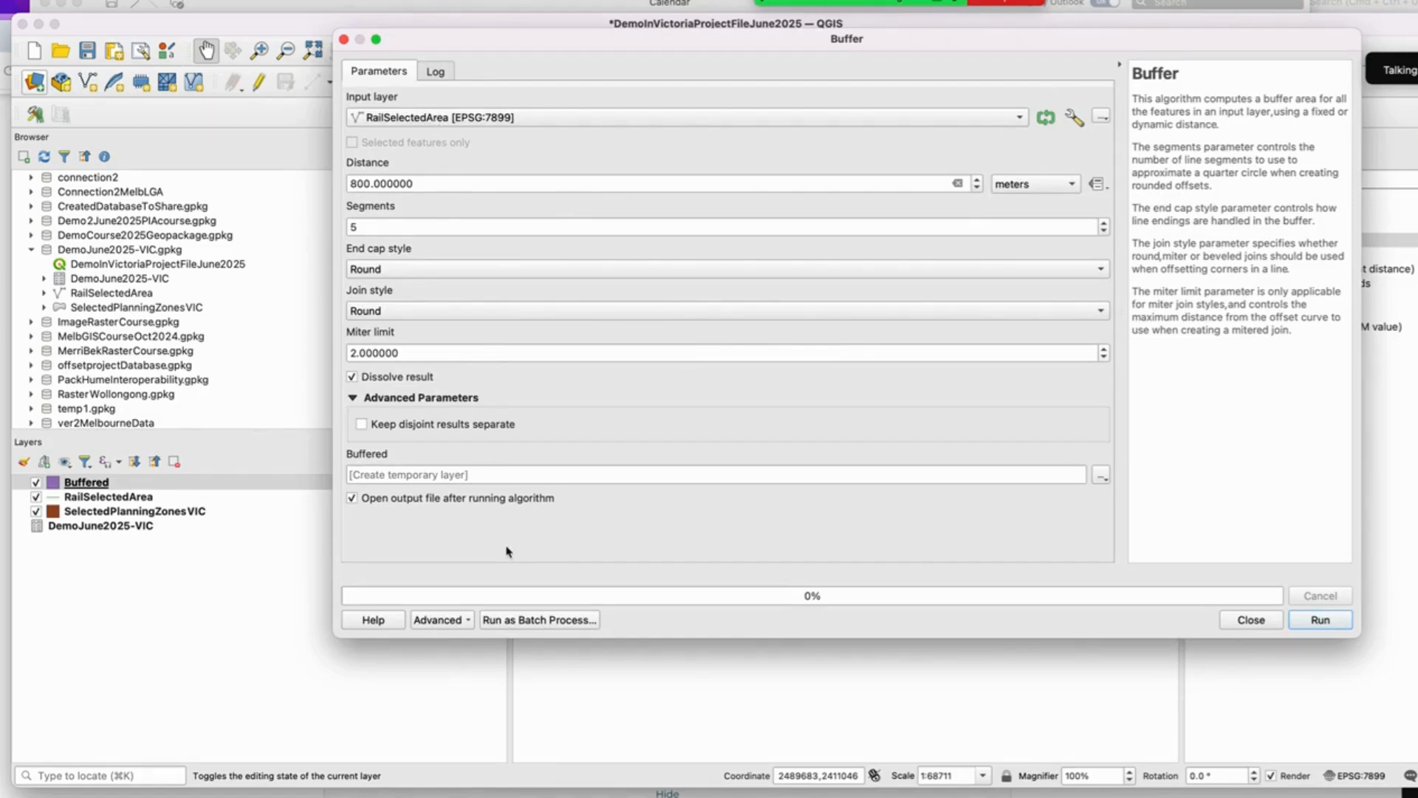
left_click(343, 40)
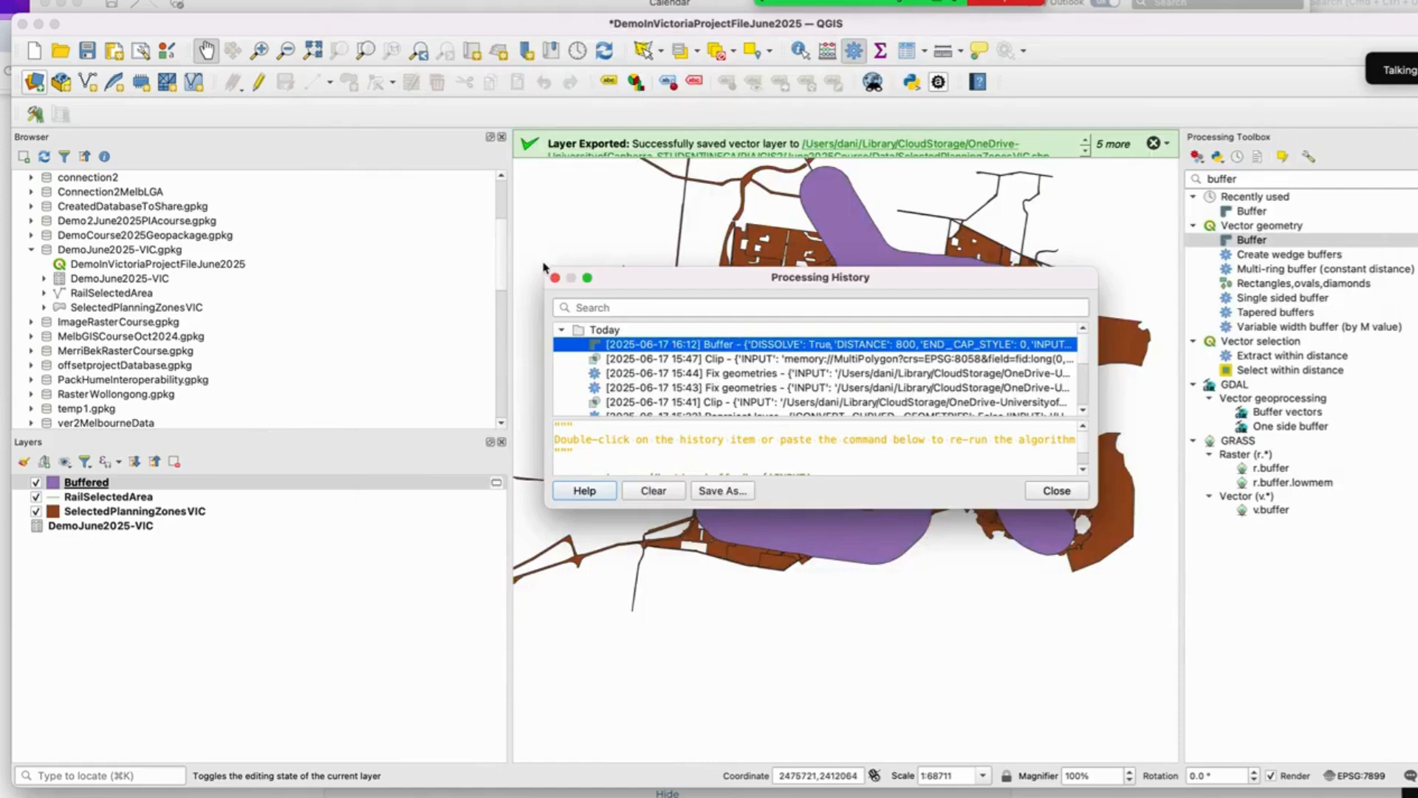
left_click(555, 278)
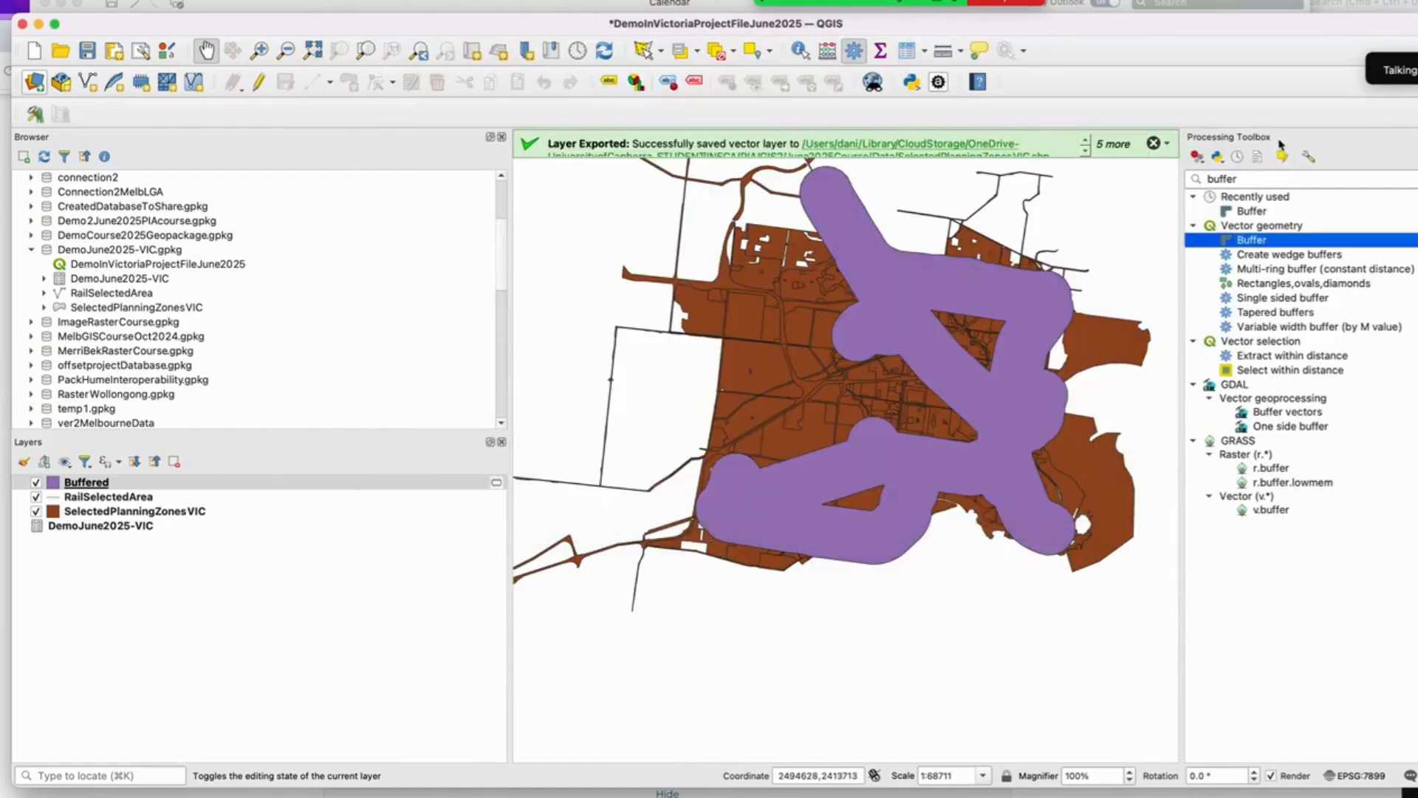
Step: Rerun the Buffer from the Processing History with the dissolve result option turned off
left_click(1239, 158)
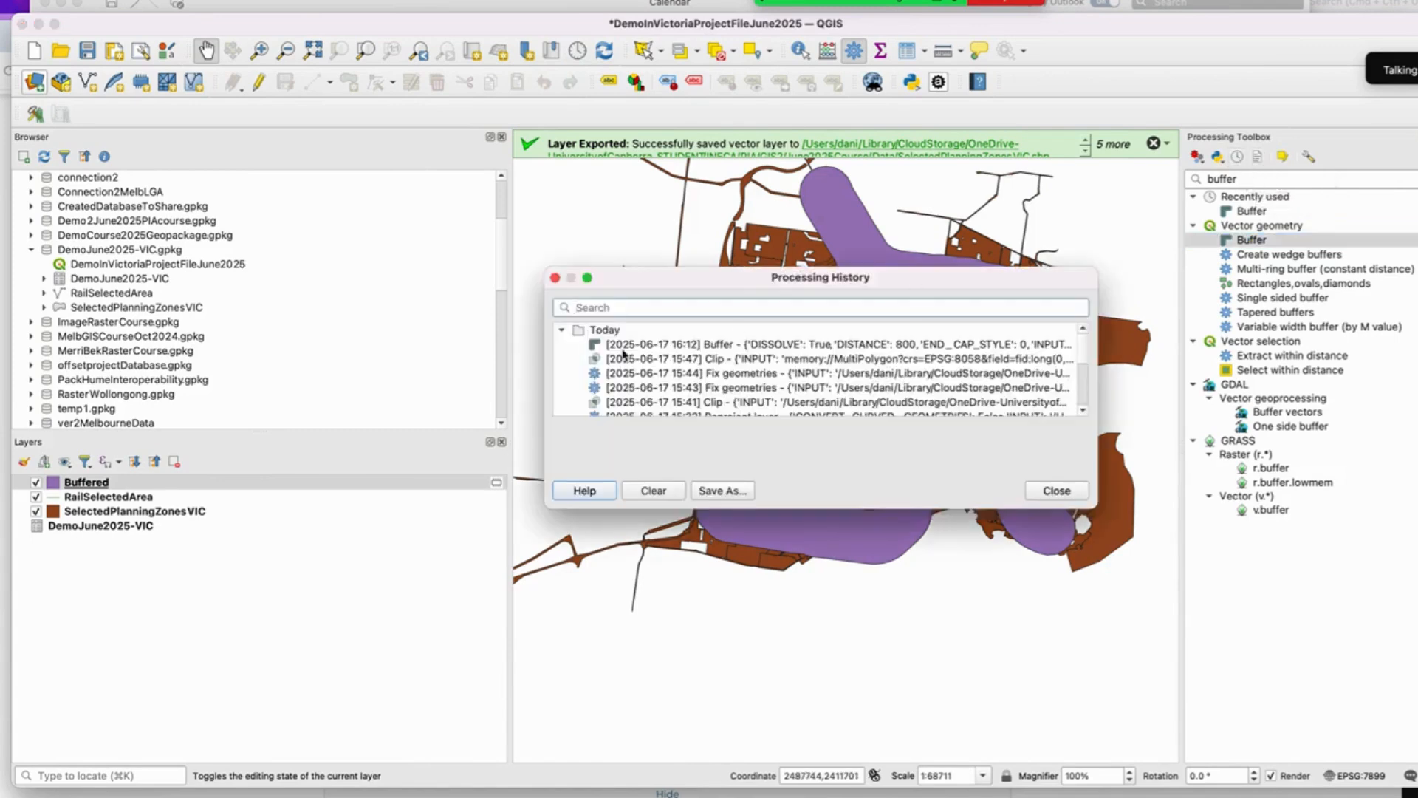
double_click(776, 349)
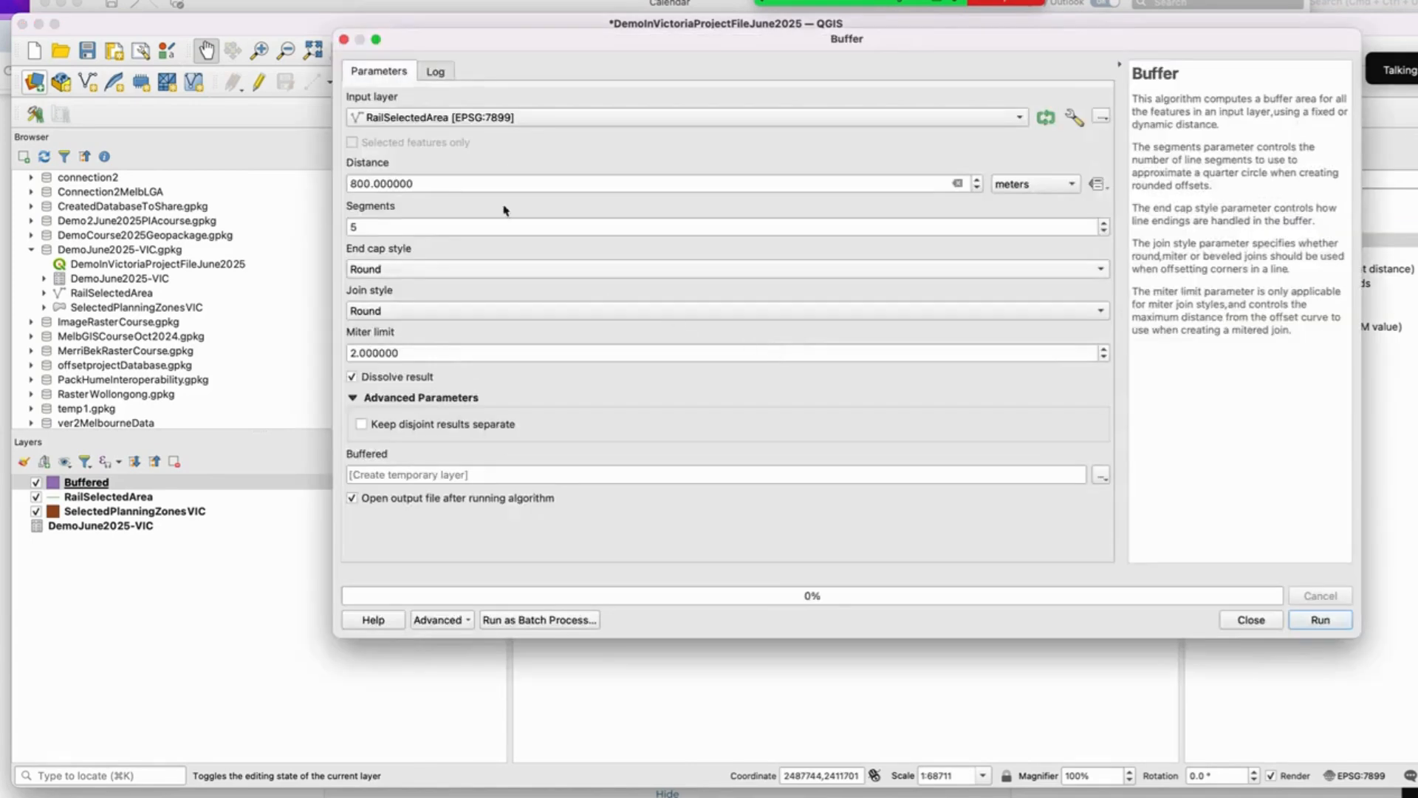
left_click(352, 377)
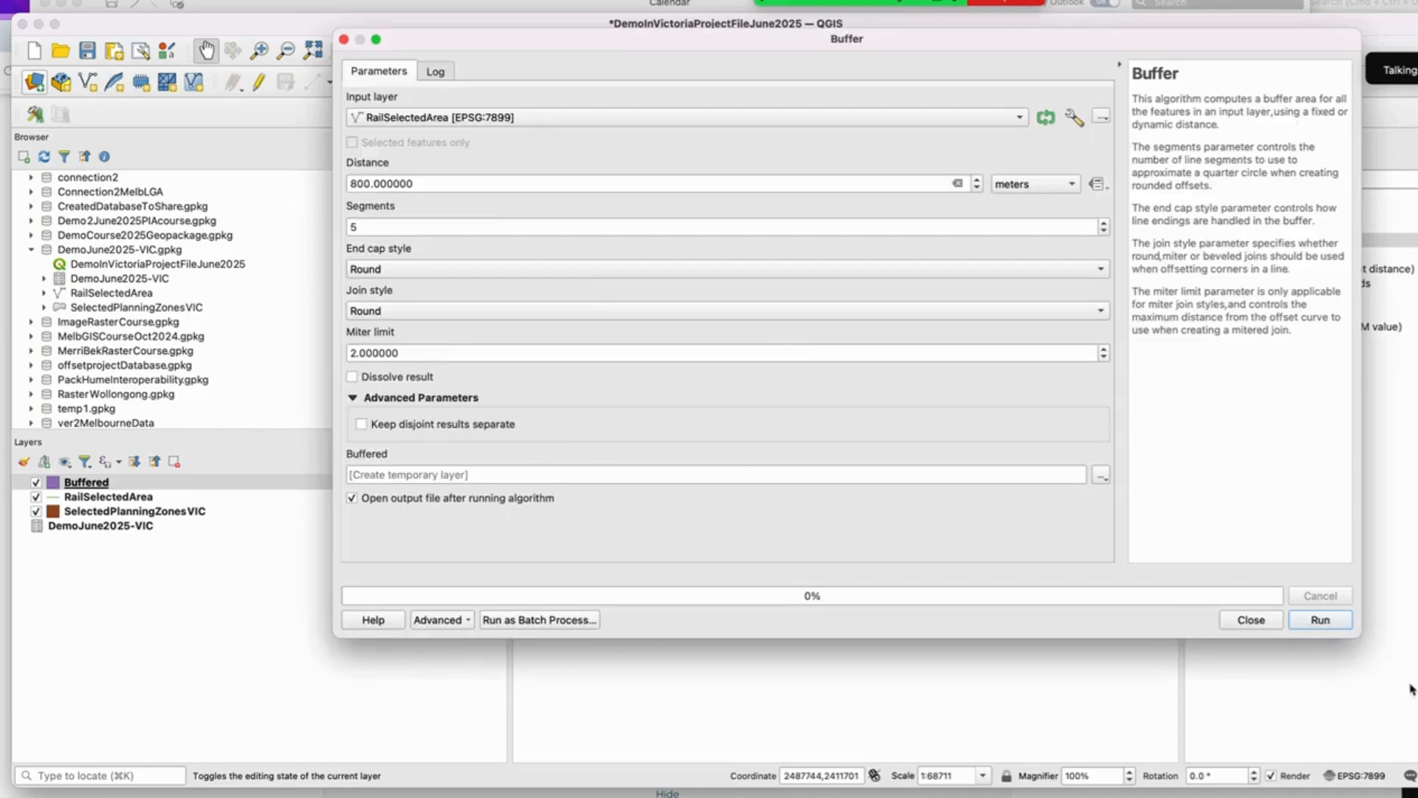
left_click(1341, 624)
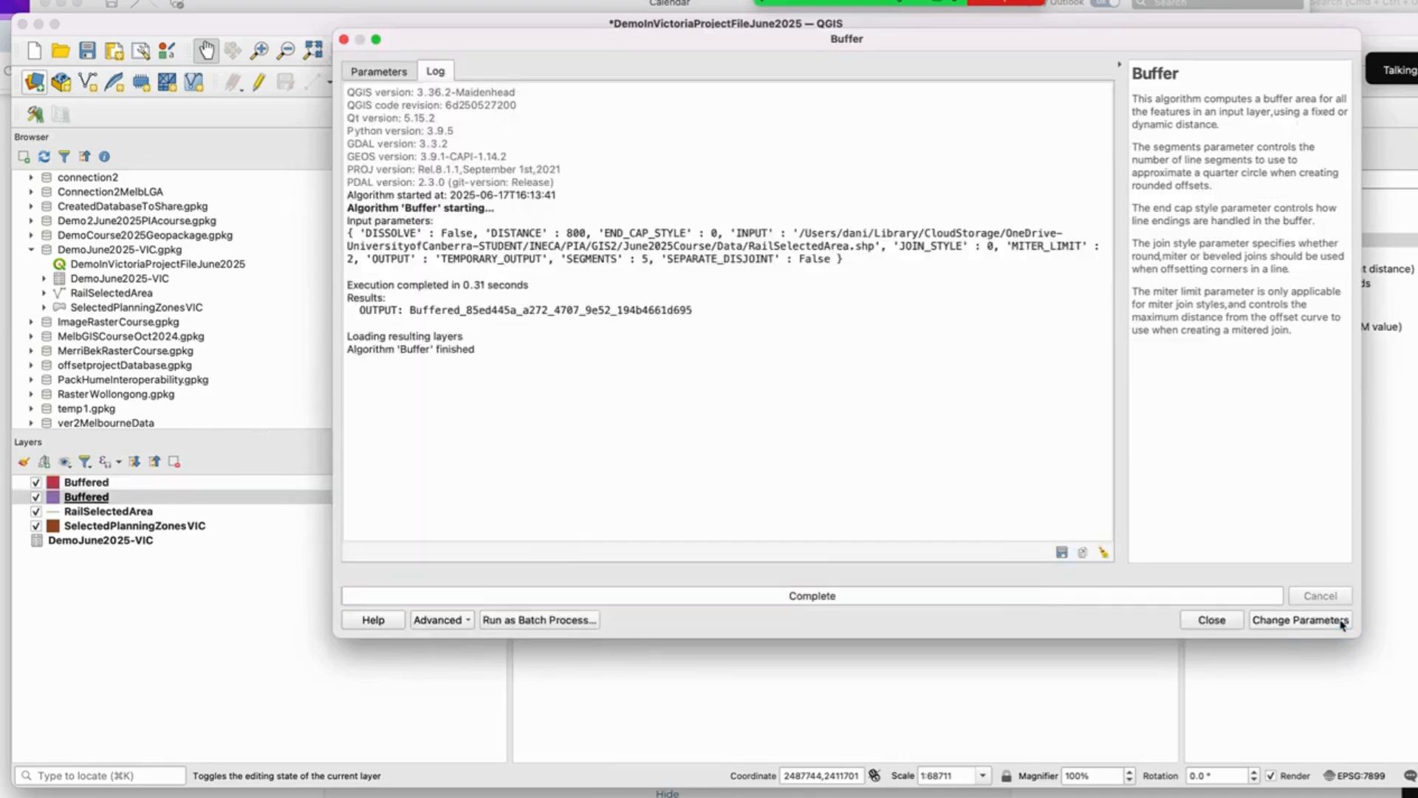
left_click(1215, 620)
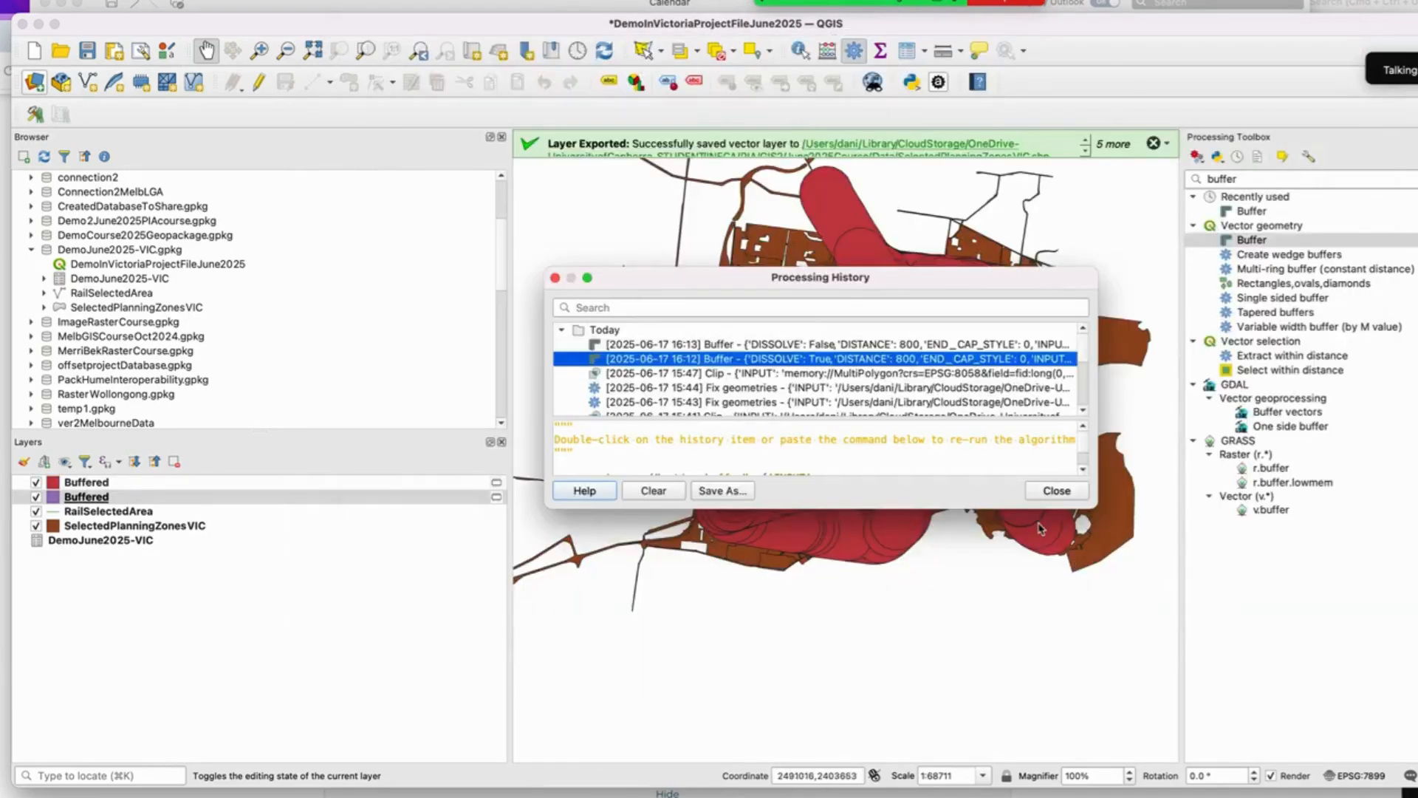
left_click(1071, 490)
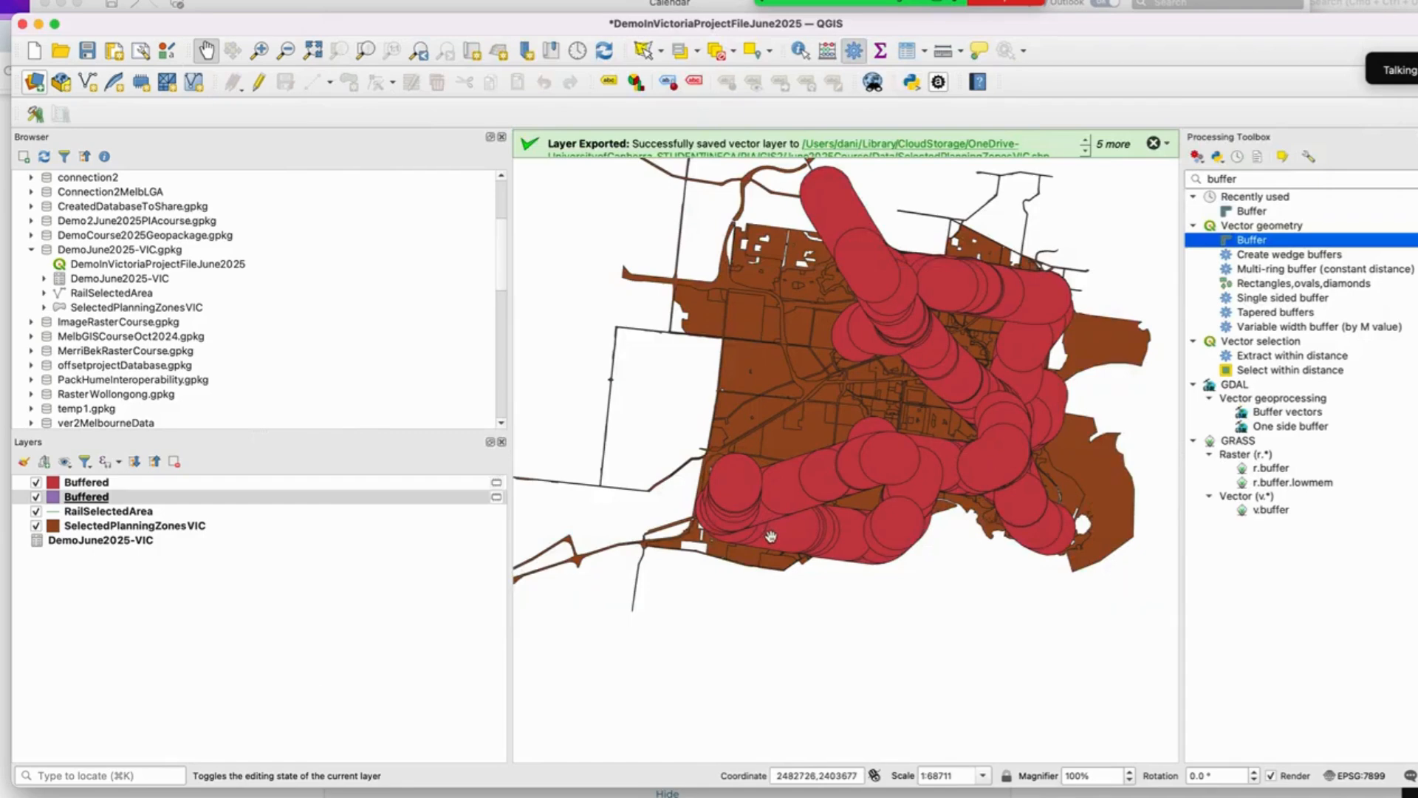
Step: Open the new undissolved Buffered layer's attribute table and scroll through its features
left_click(111, 482)
right_click(111, 482)
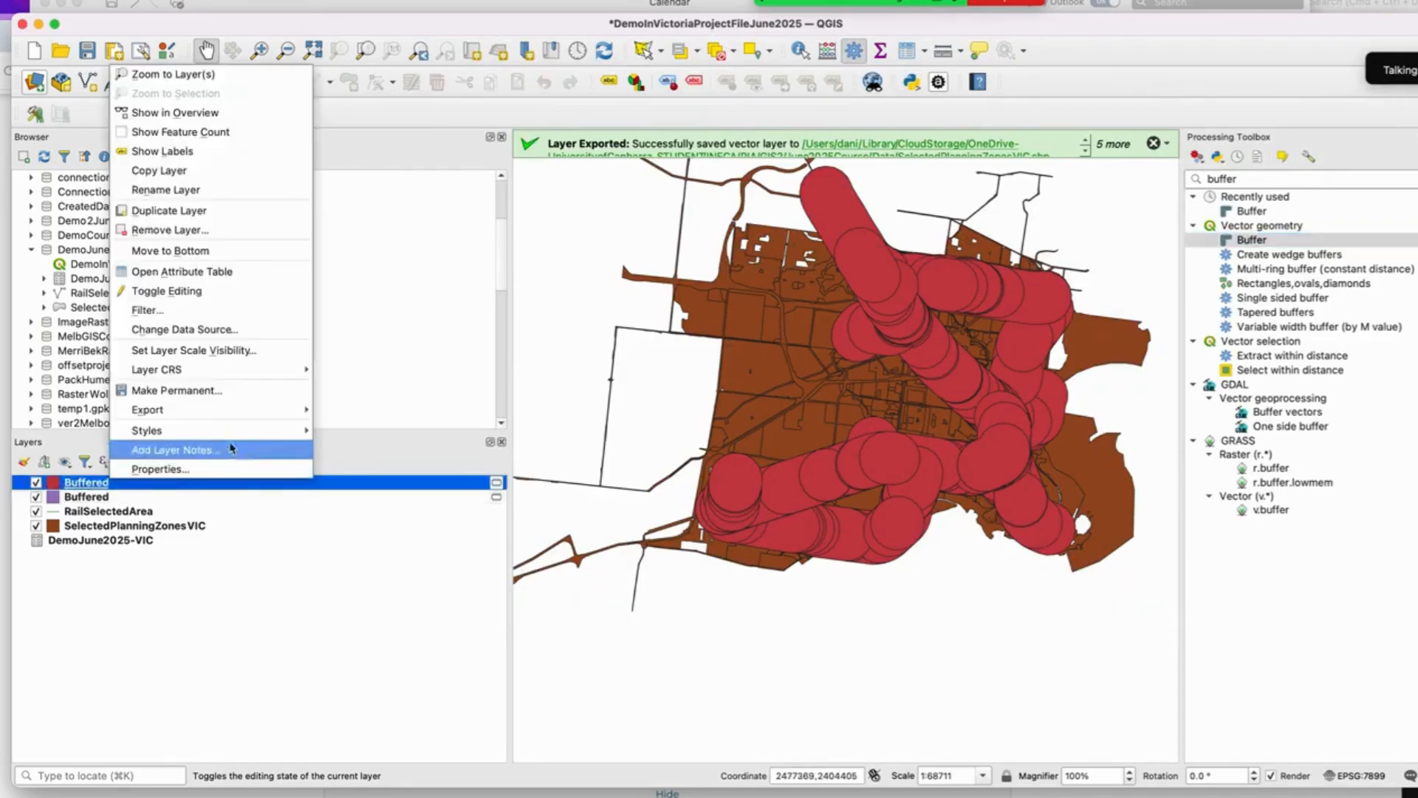
left_click(235, 274)
scroll(236, 275, "down", 10)
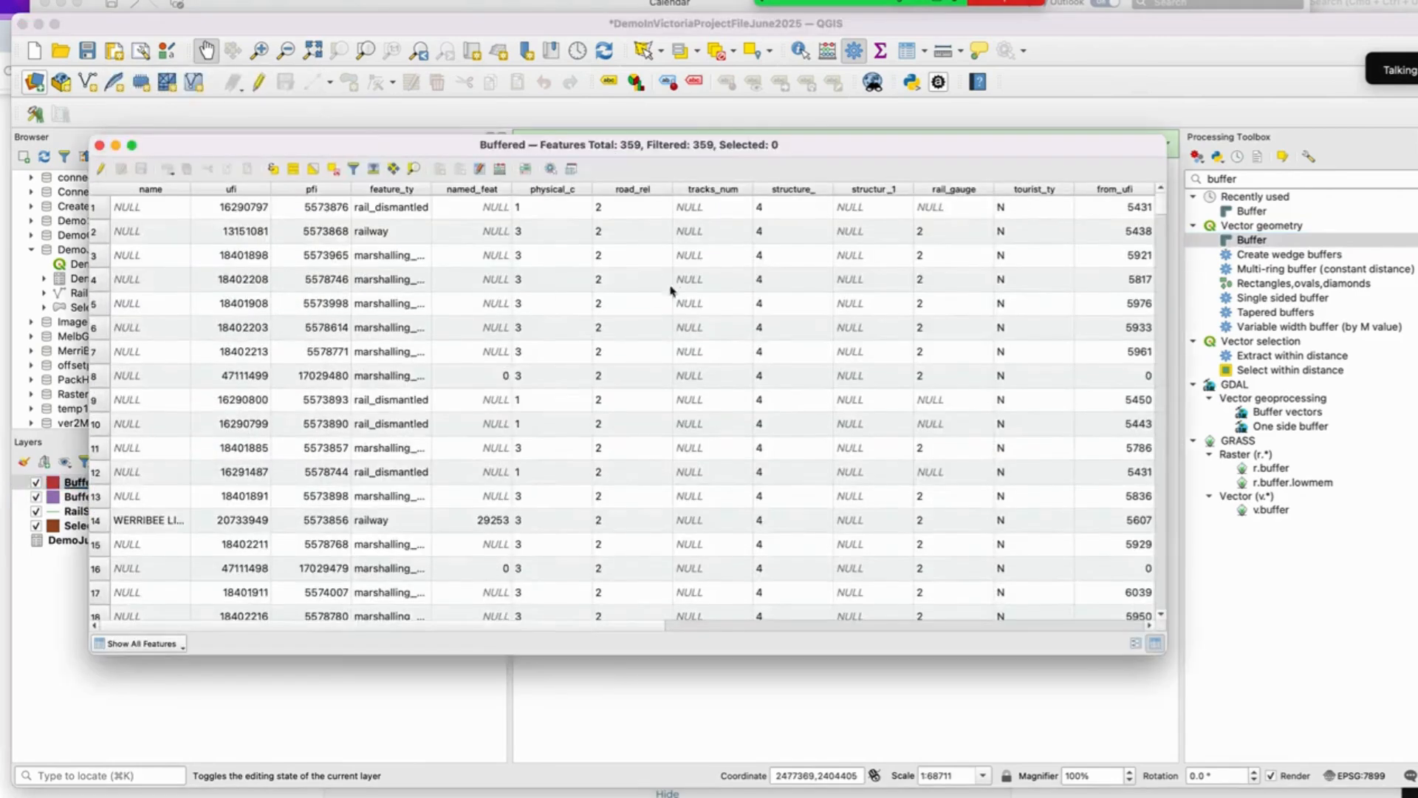
scroll(670, 320, "up", 3)
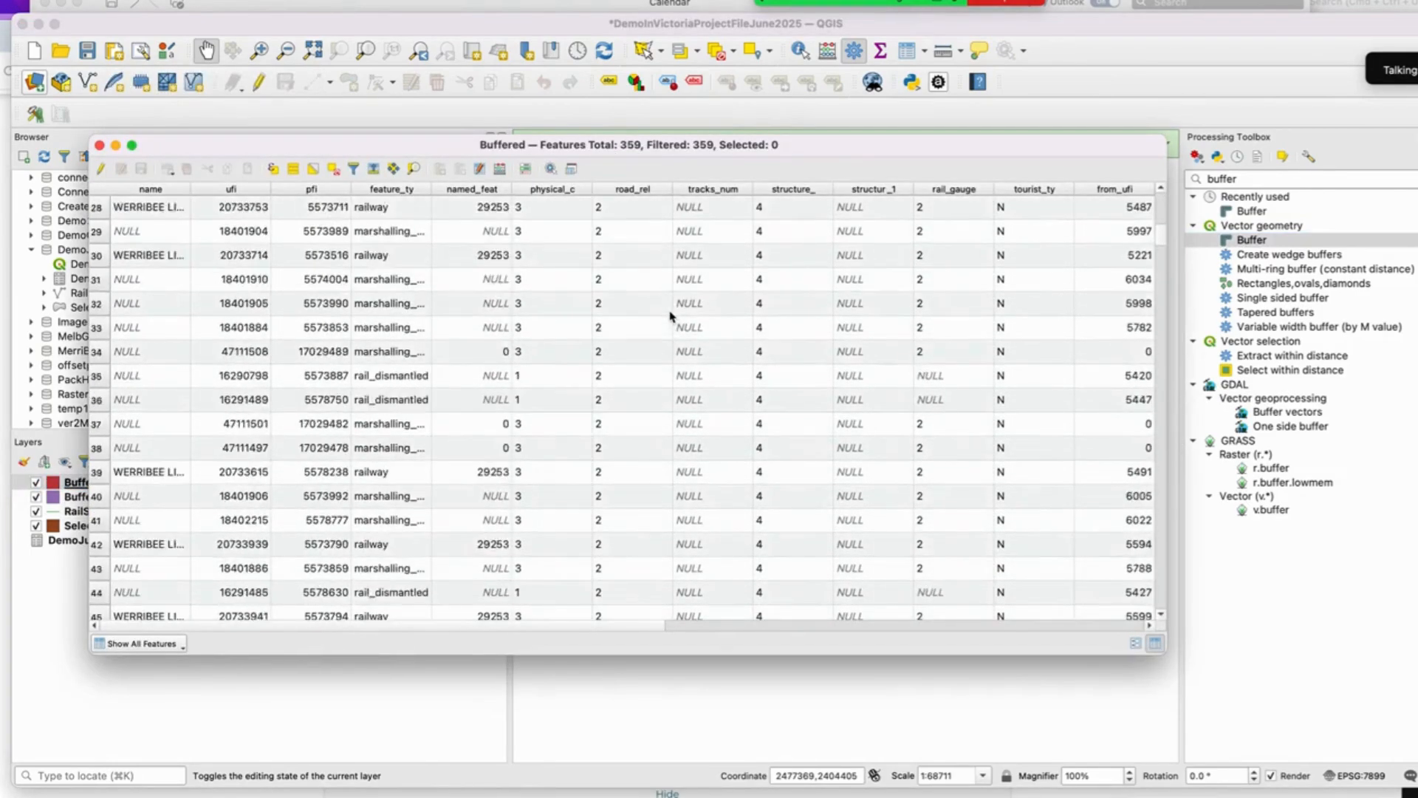
left_click(99, 145)
Step: Remove the undissolved Buffered layer from the project and save the project
right_click(104, 486)
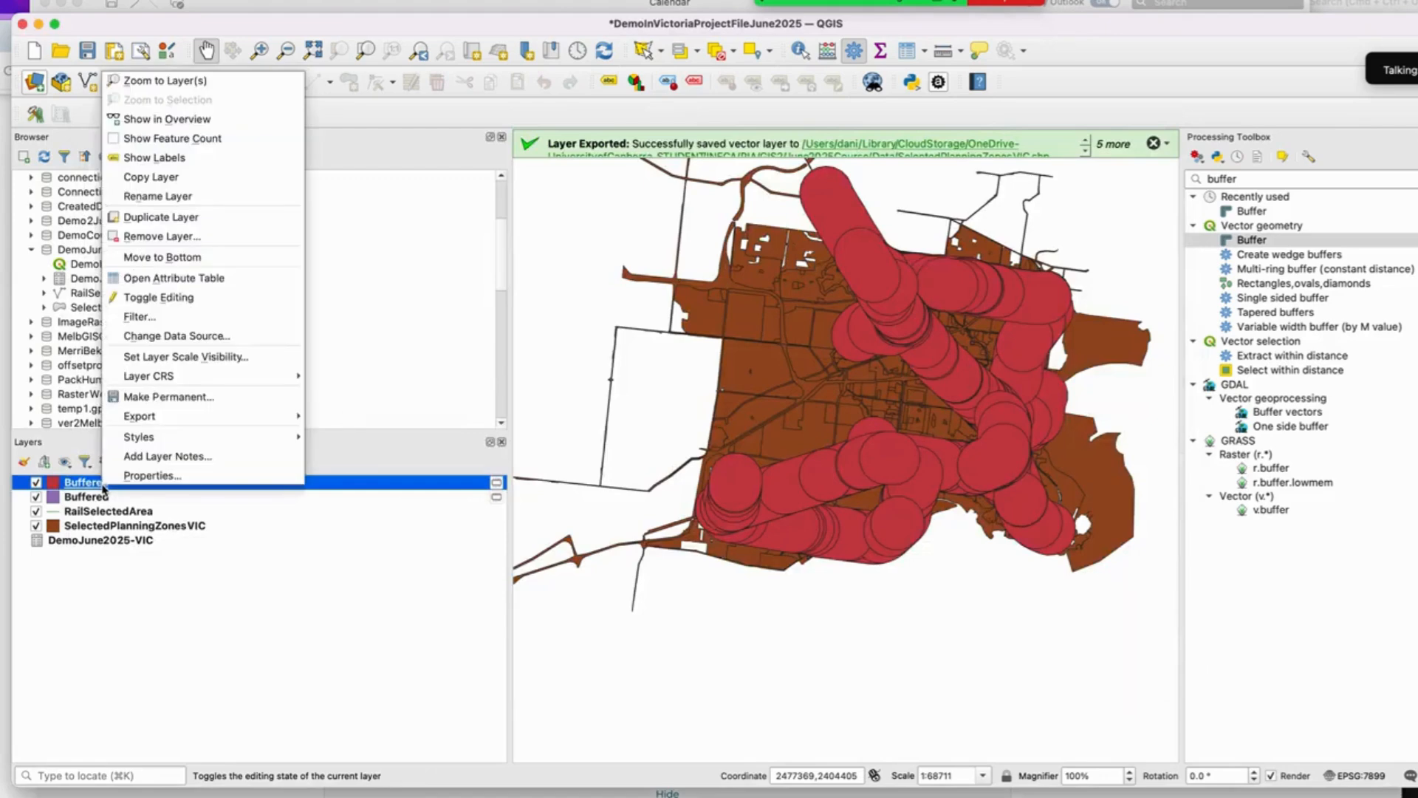
left_click(215, 236)
left_click(776, 424)
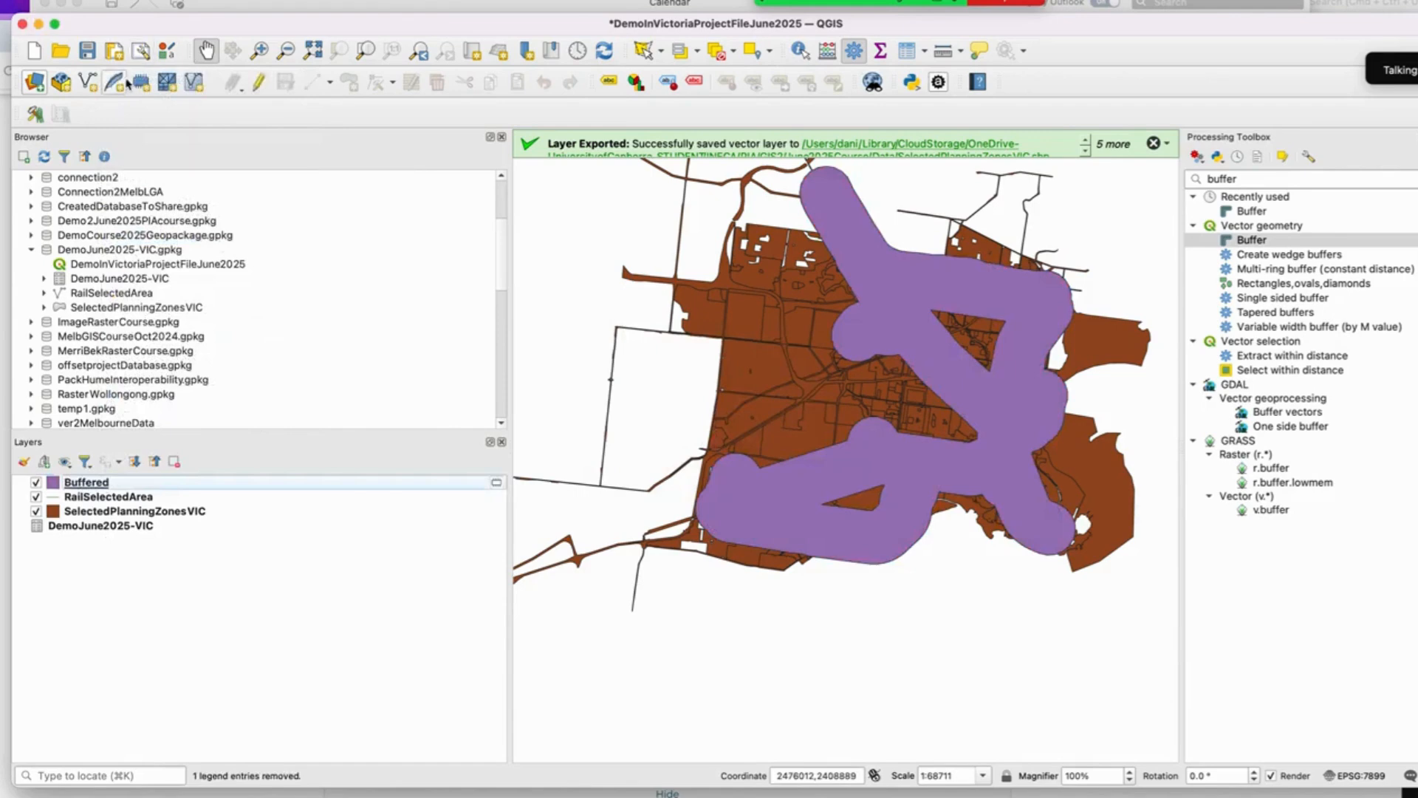
left_click(98, 54)
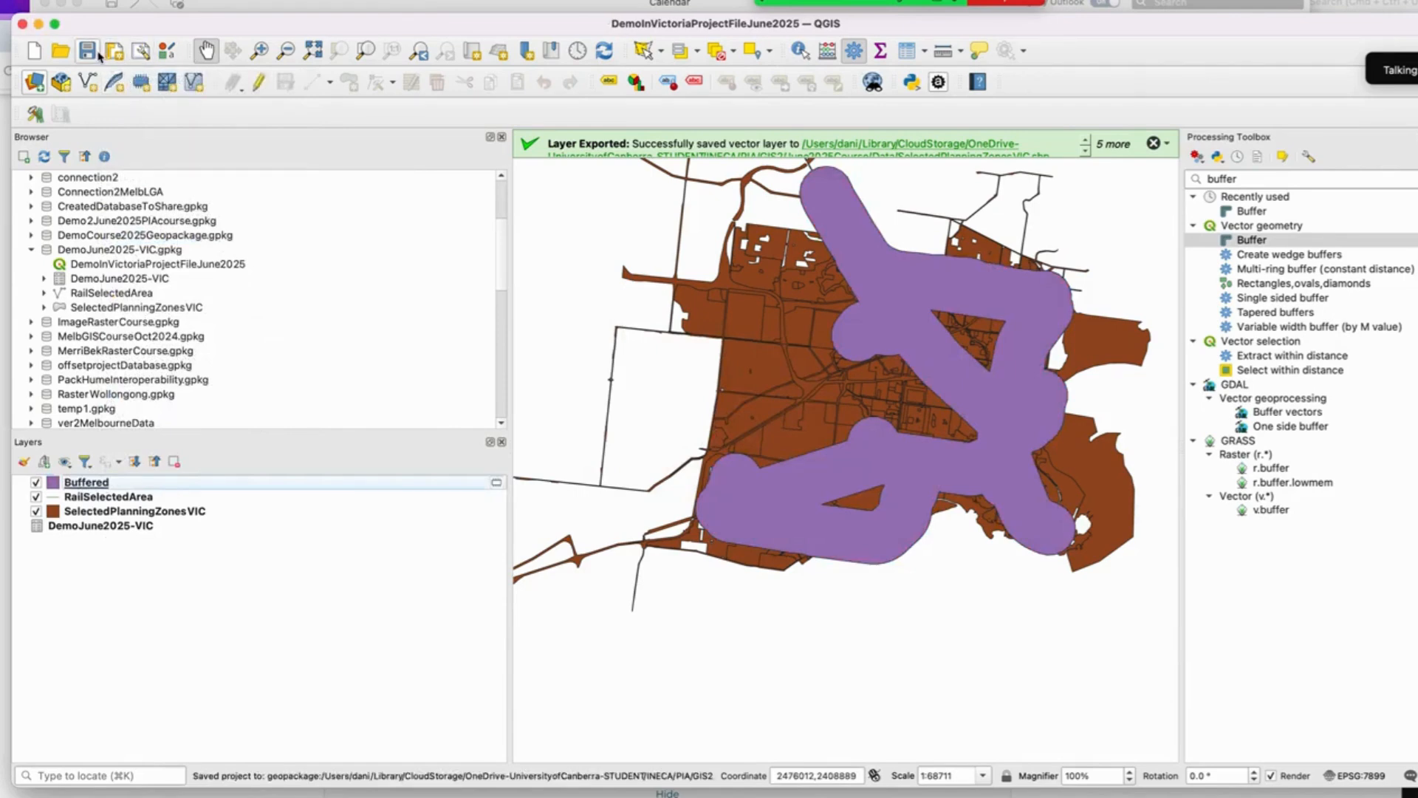
right_click(79, 482)
left_click(170, 236)
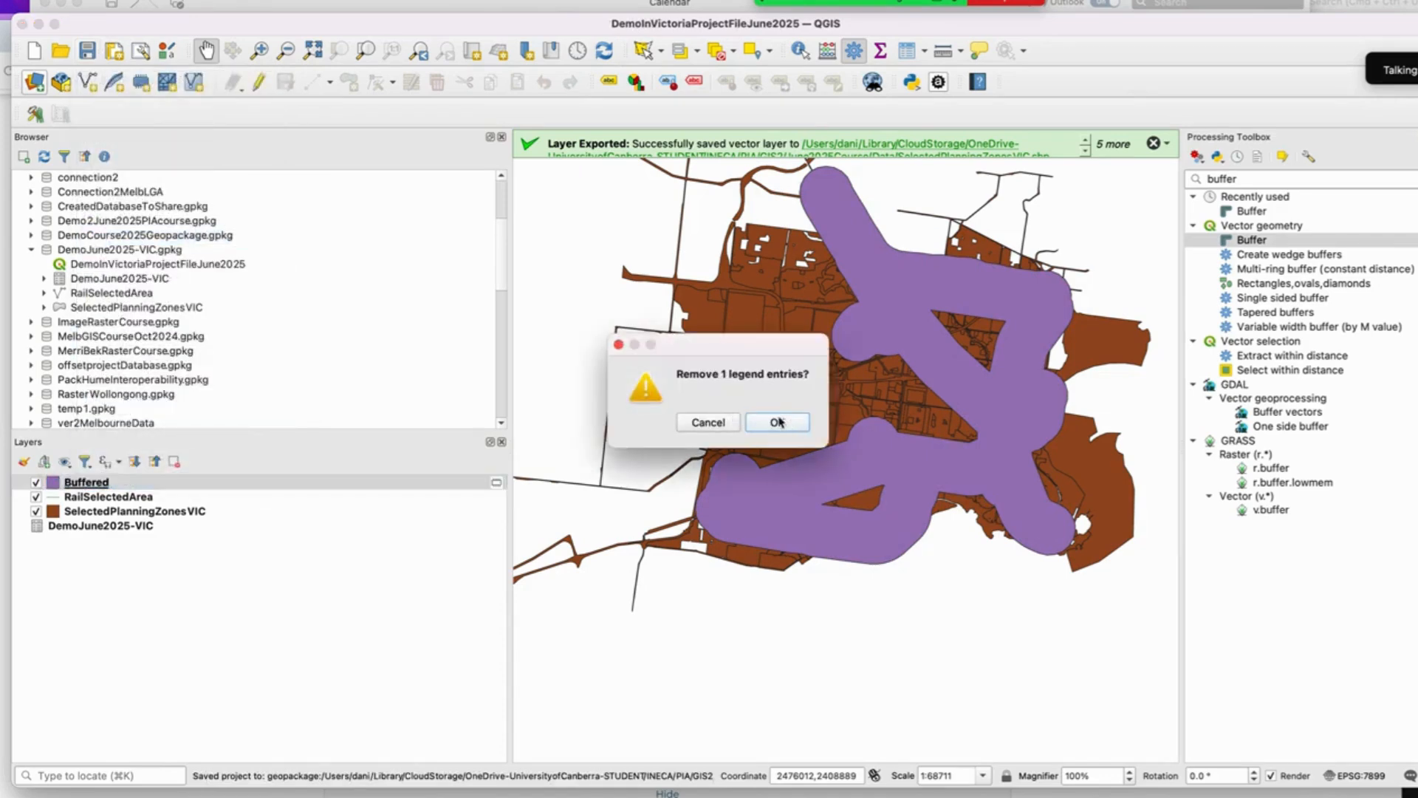
left_click(708, 422)
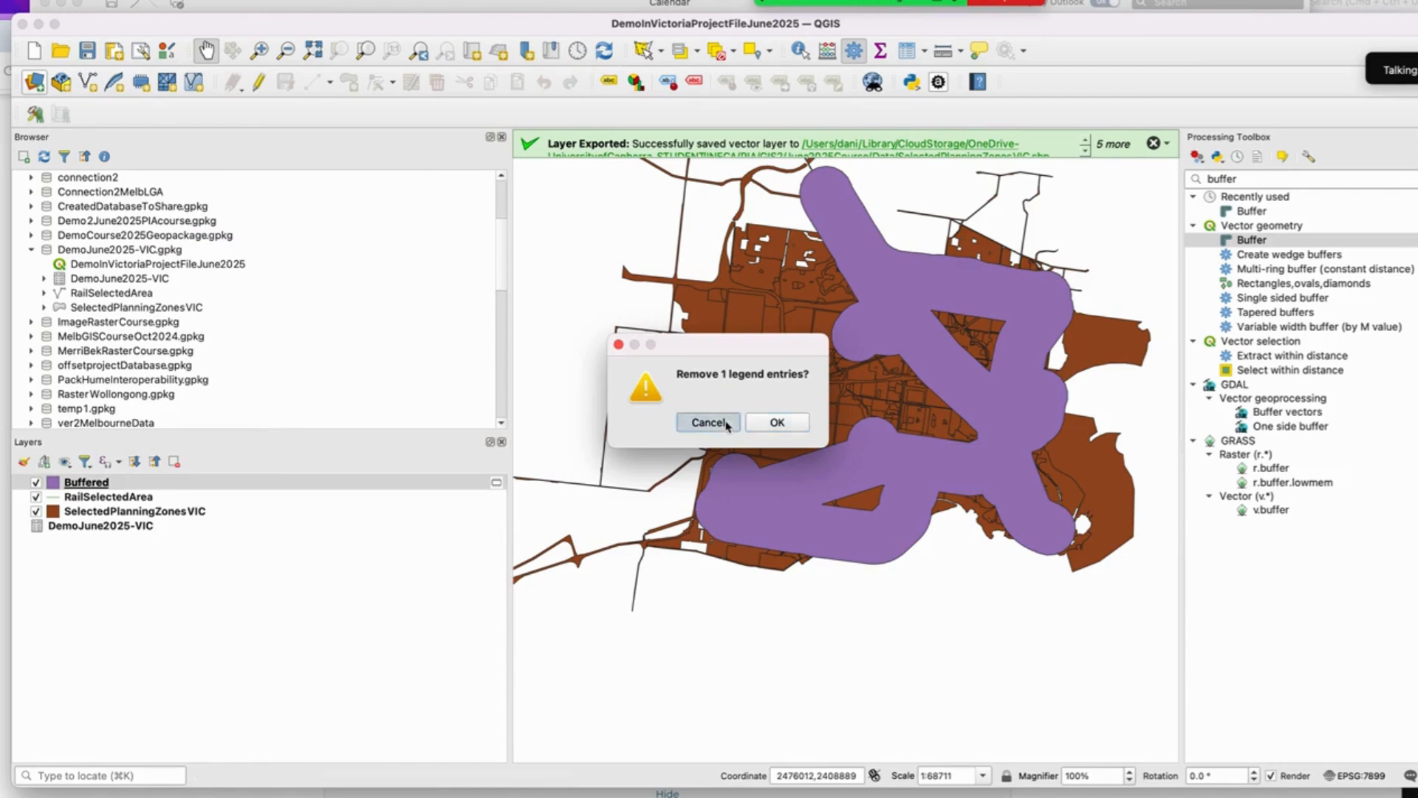
Step: Rename the dissolved Buffered layer as Buffers800mtsRail
right_click(87, 482)
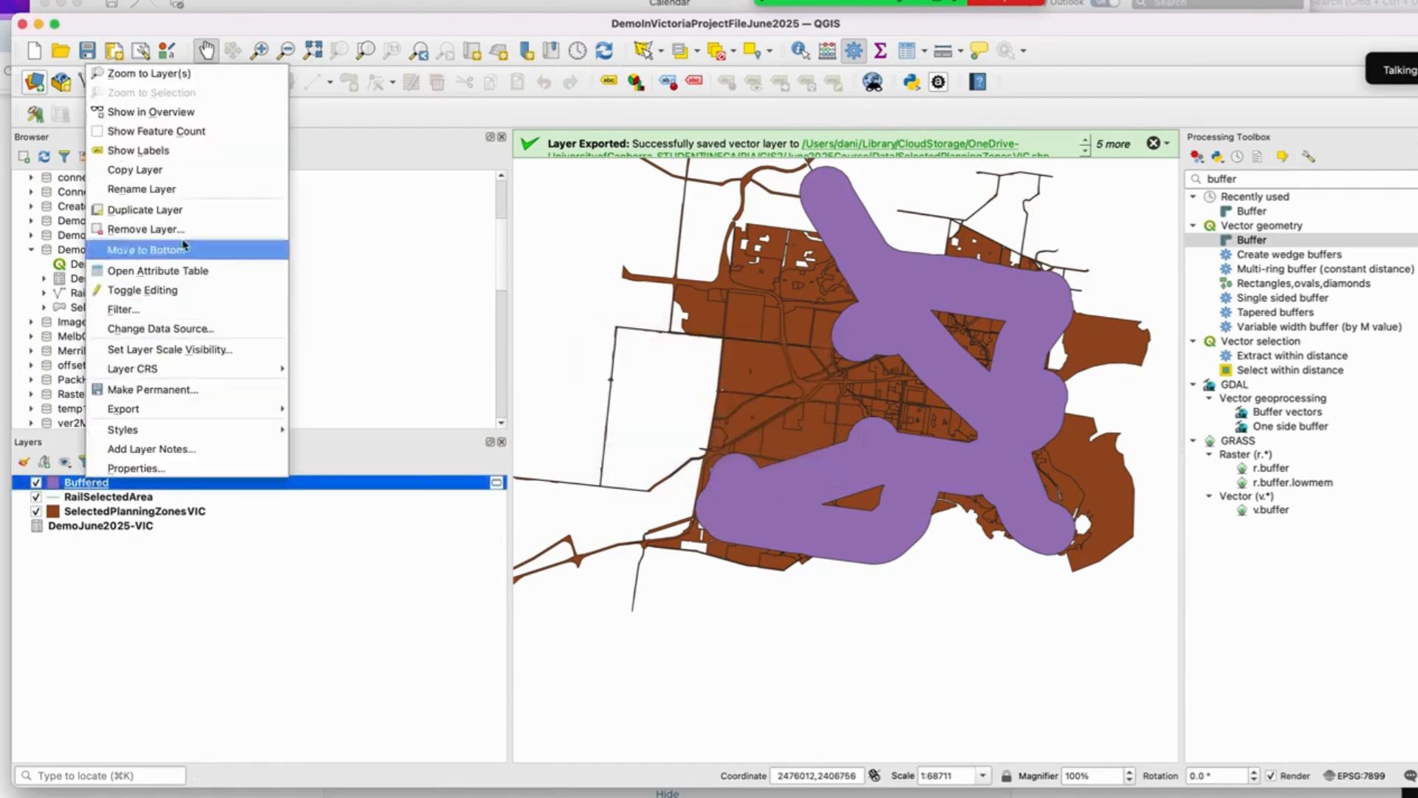
left_click(203, 196)
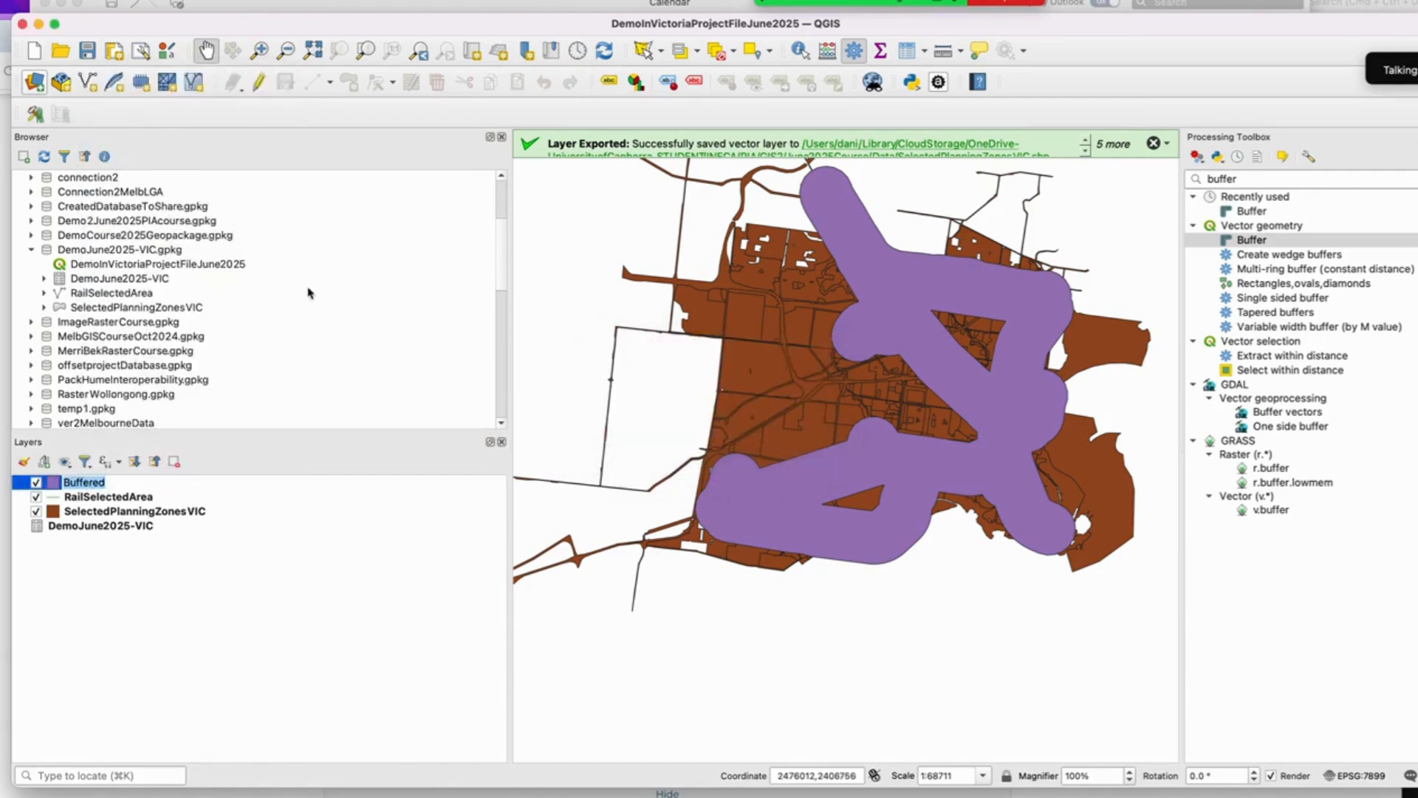
type("Fu")
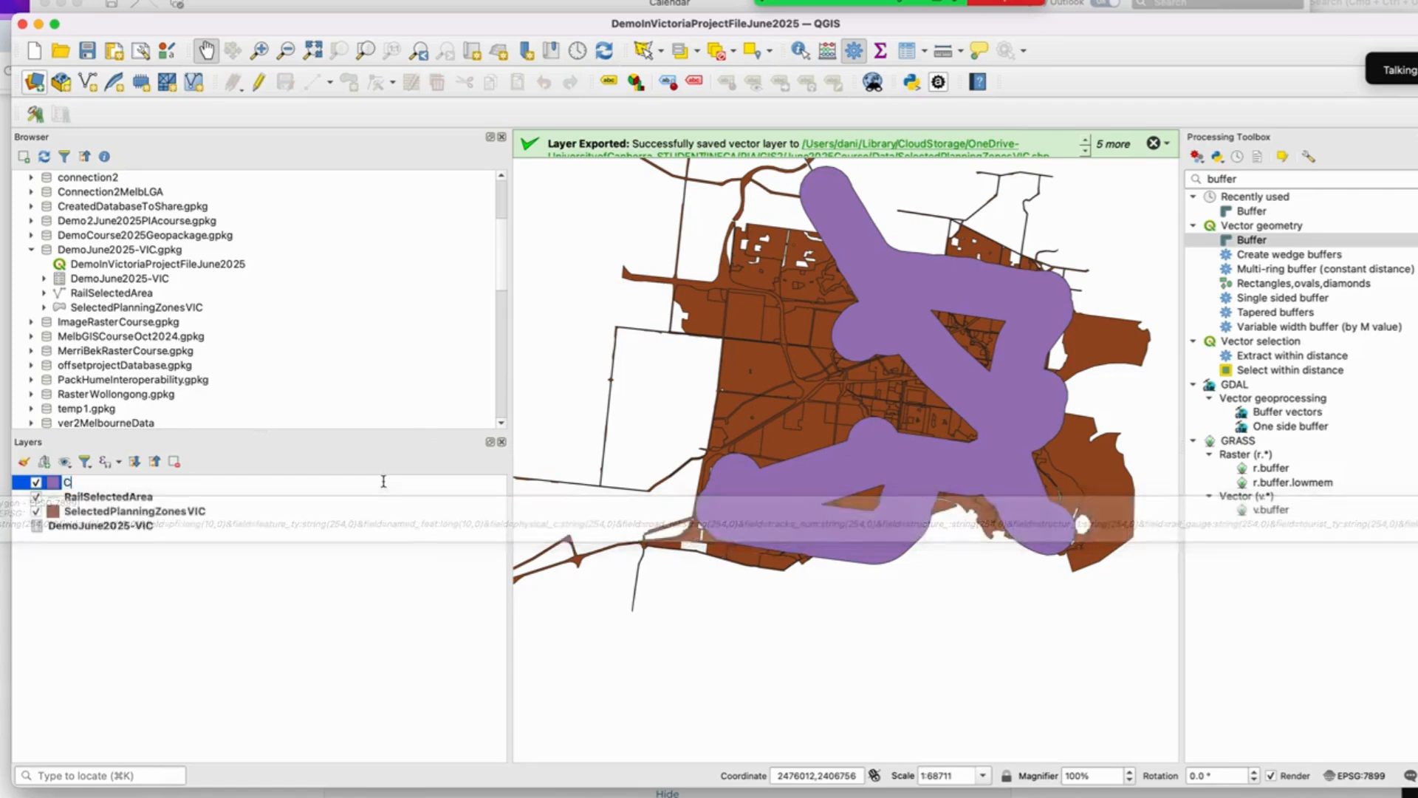
key("BackSpace")
key("BackSpace")
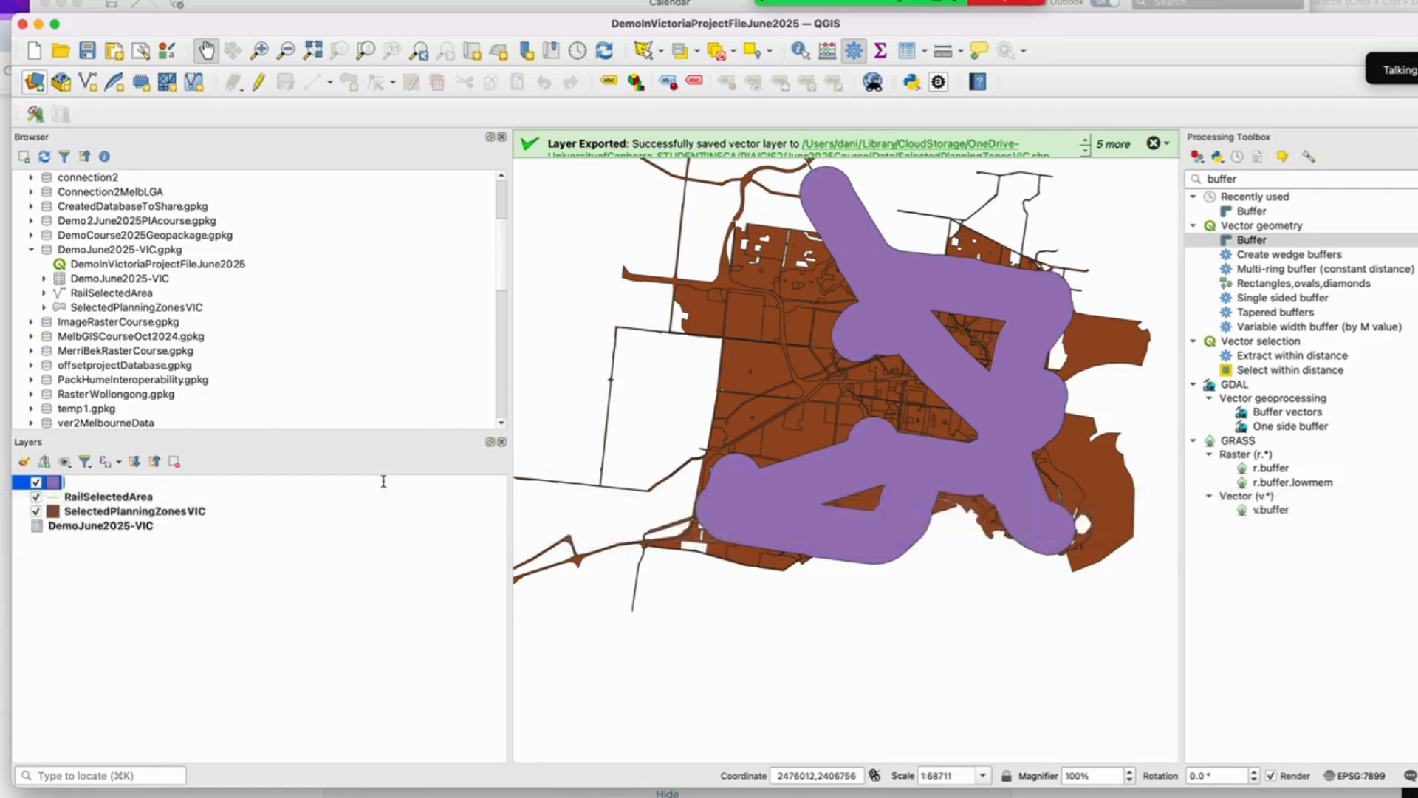
type("Buffers800mtsRail")
key("Return")
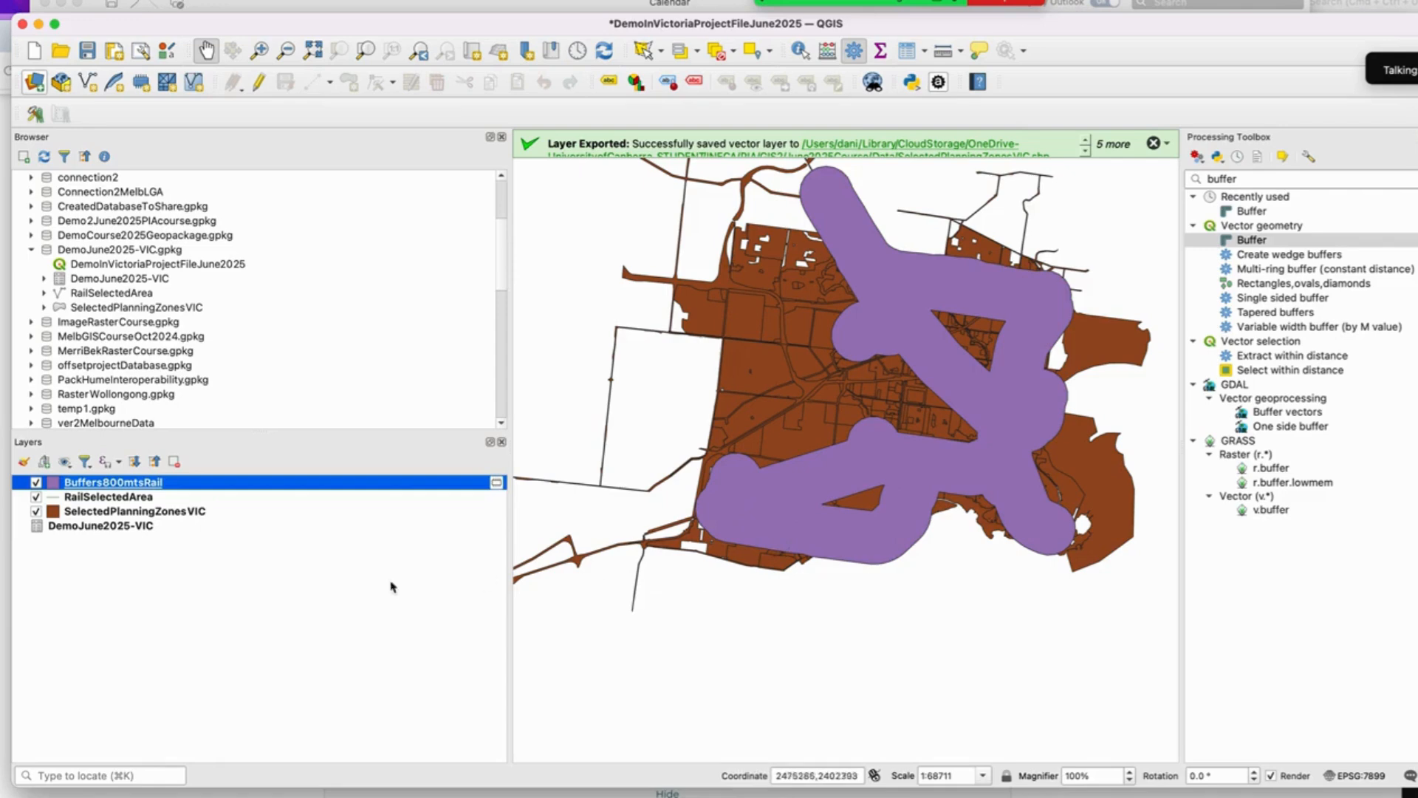
Step: Open the SelectedPlanningZonesVIC layer's attribute table
left_click(137, 515)
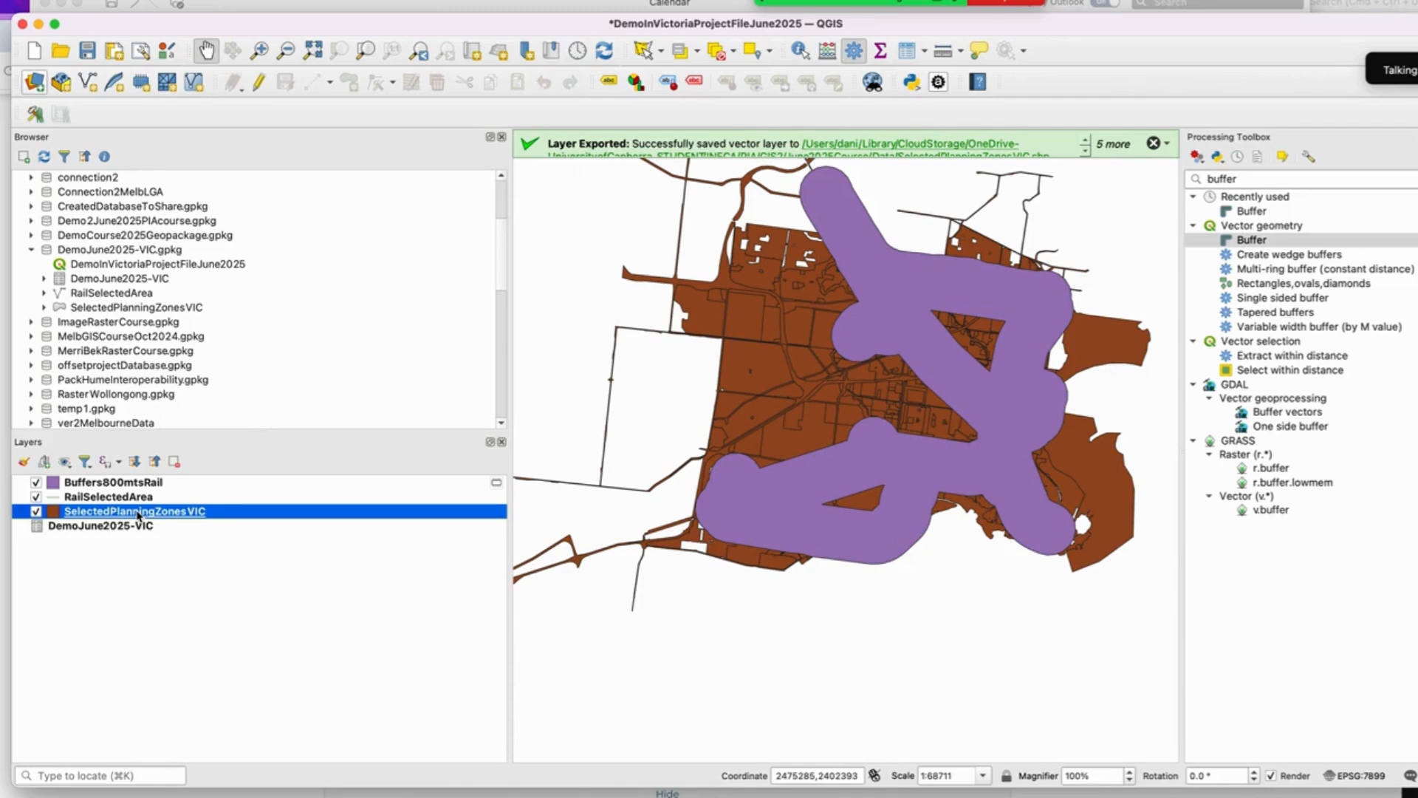
right_click(137, 514)
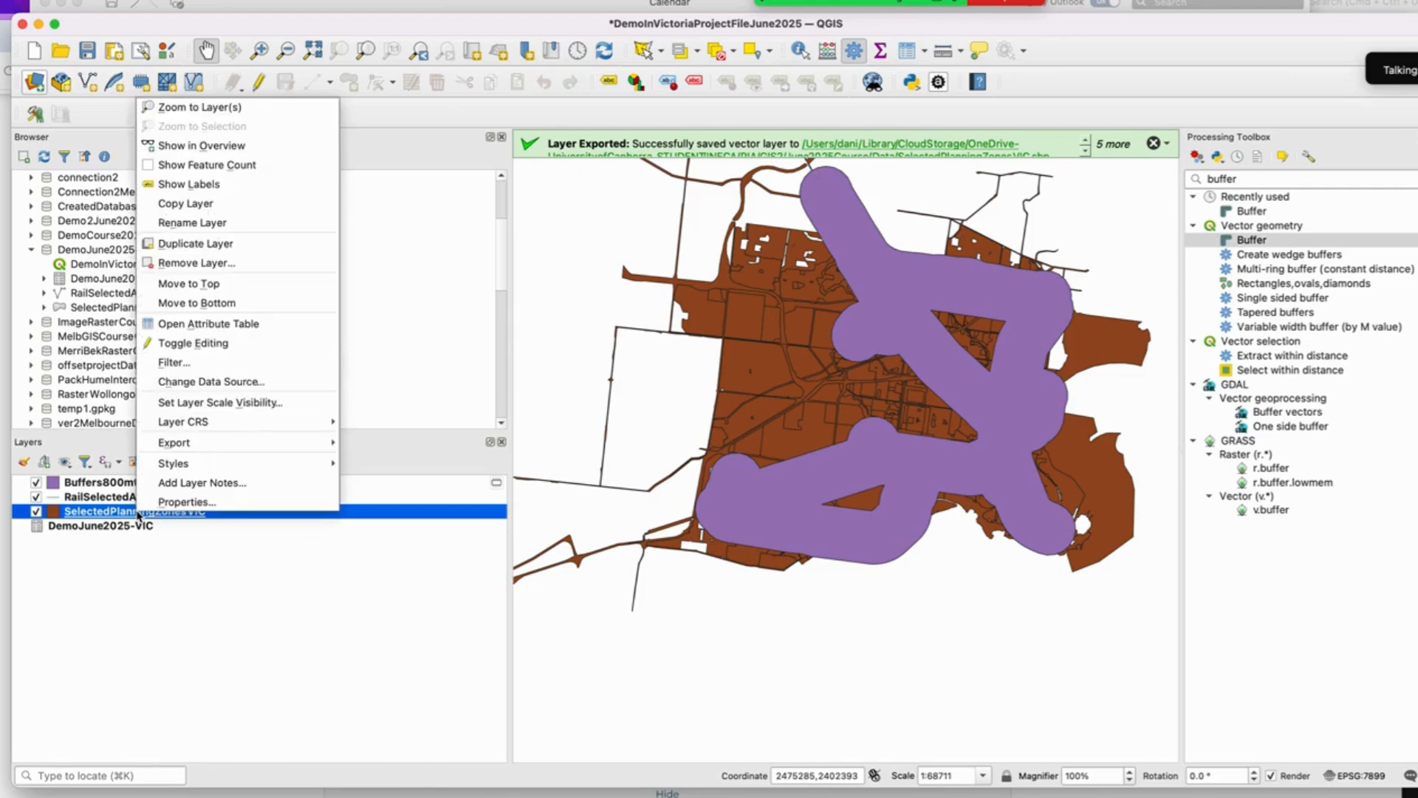
left_click(272, 327)
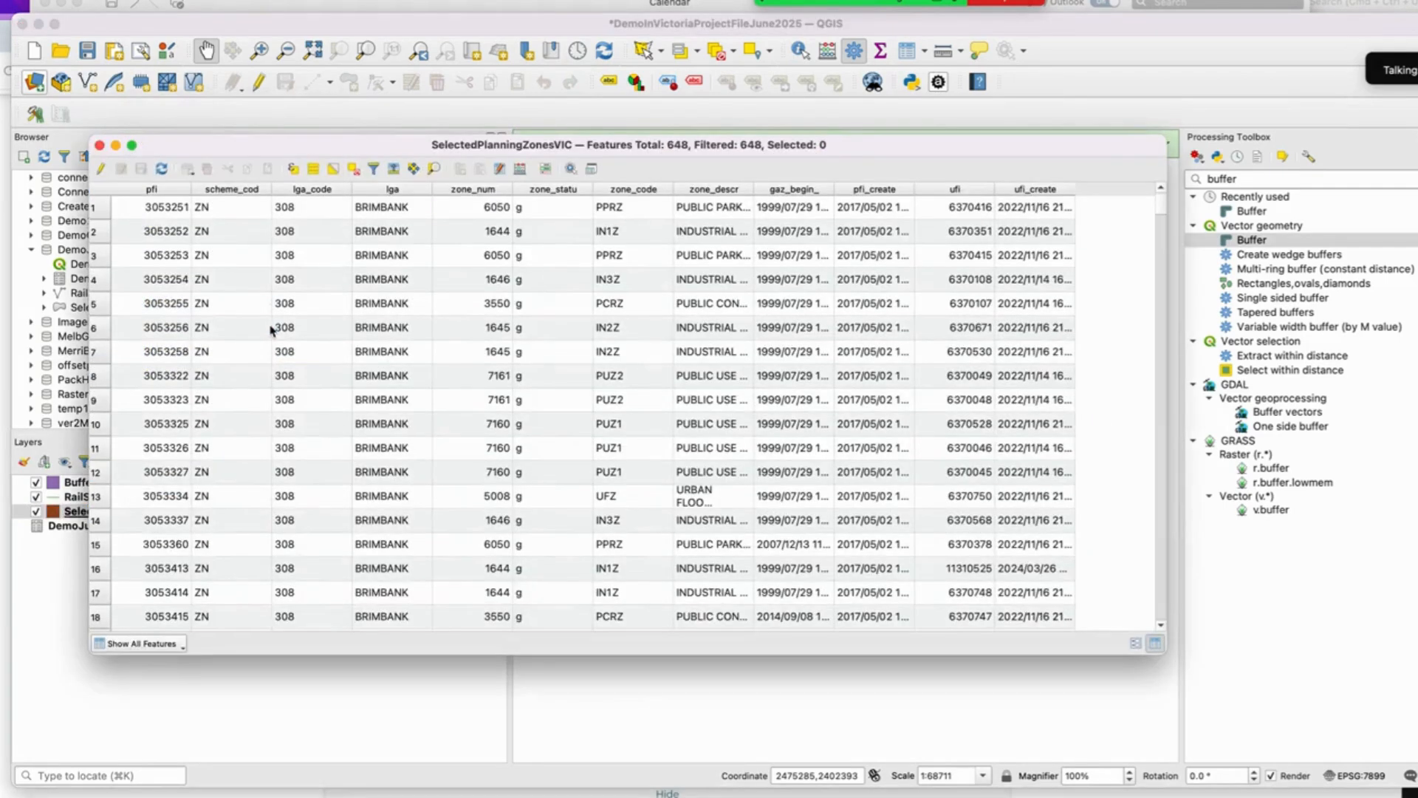
Step: Select planning zones whose zone_descr is GENERAL RESIDENTIAL ZONE - SCHEDULE 1 using the select-by-form filter
left_click(375, 169)
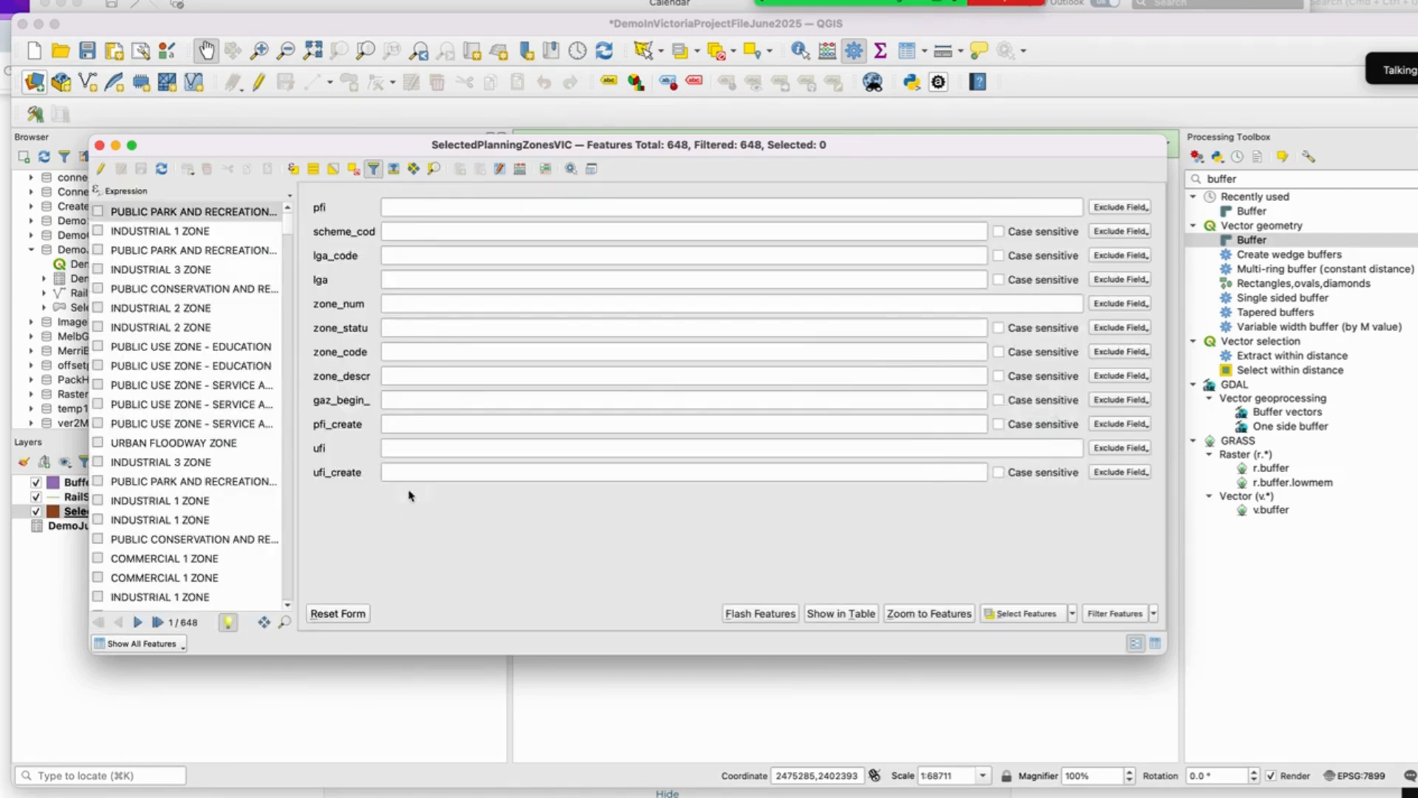
left_click(445, 377)
type("res")
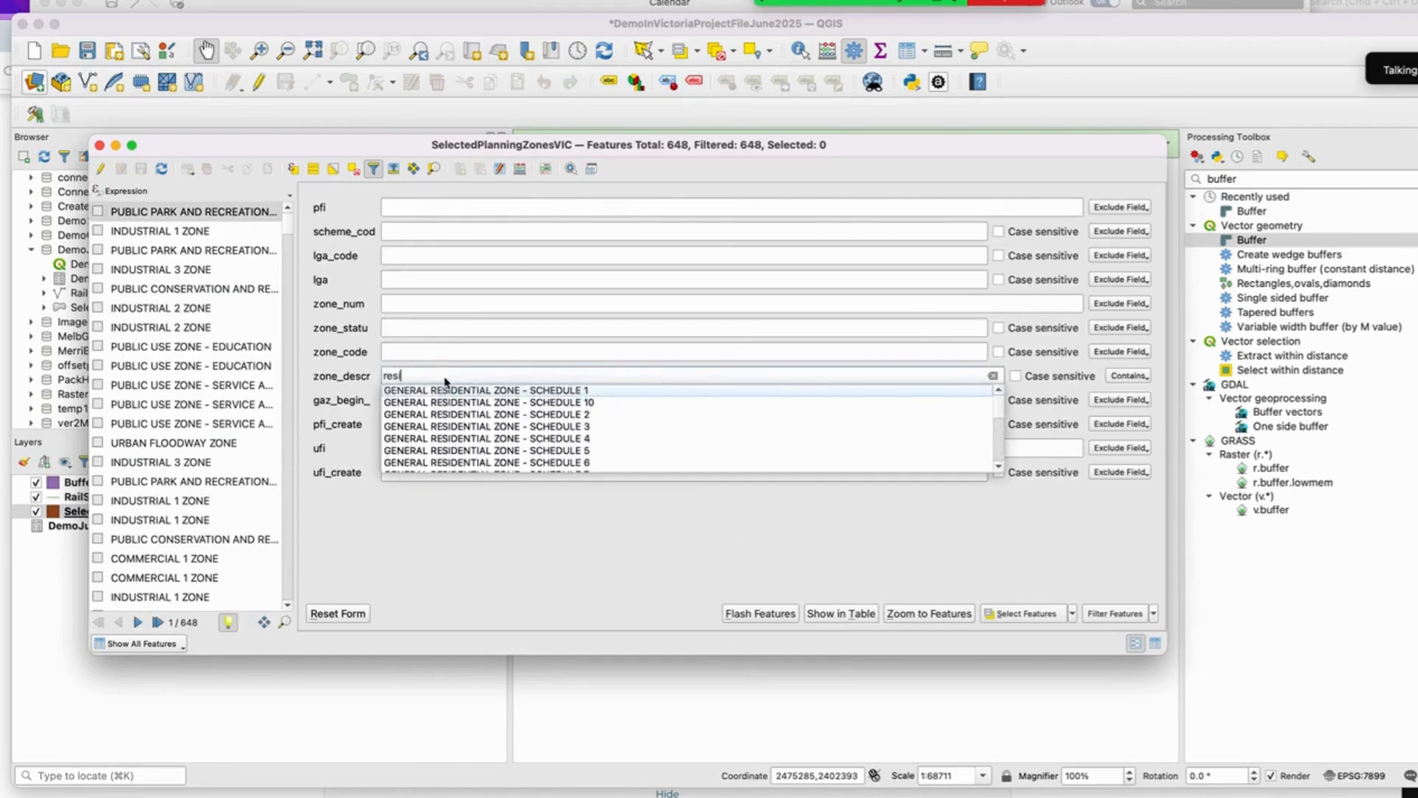
type("i")
scroll(499, 421, "down", 5)
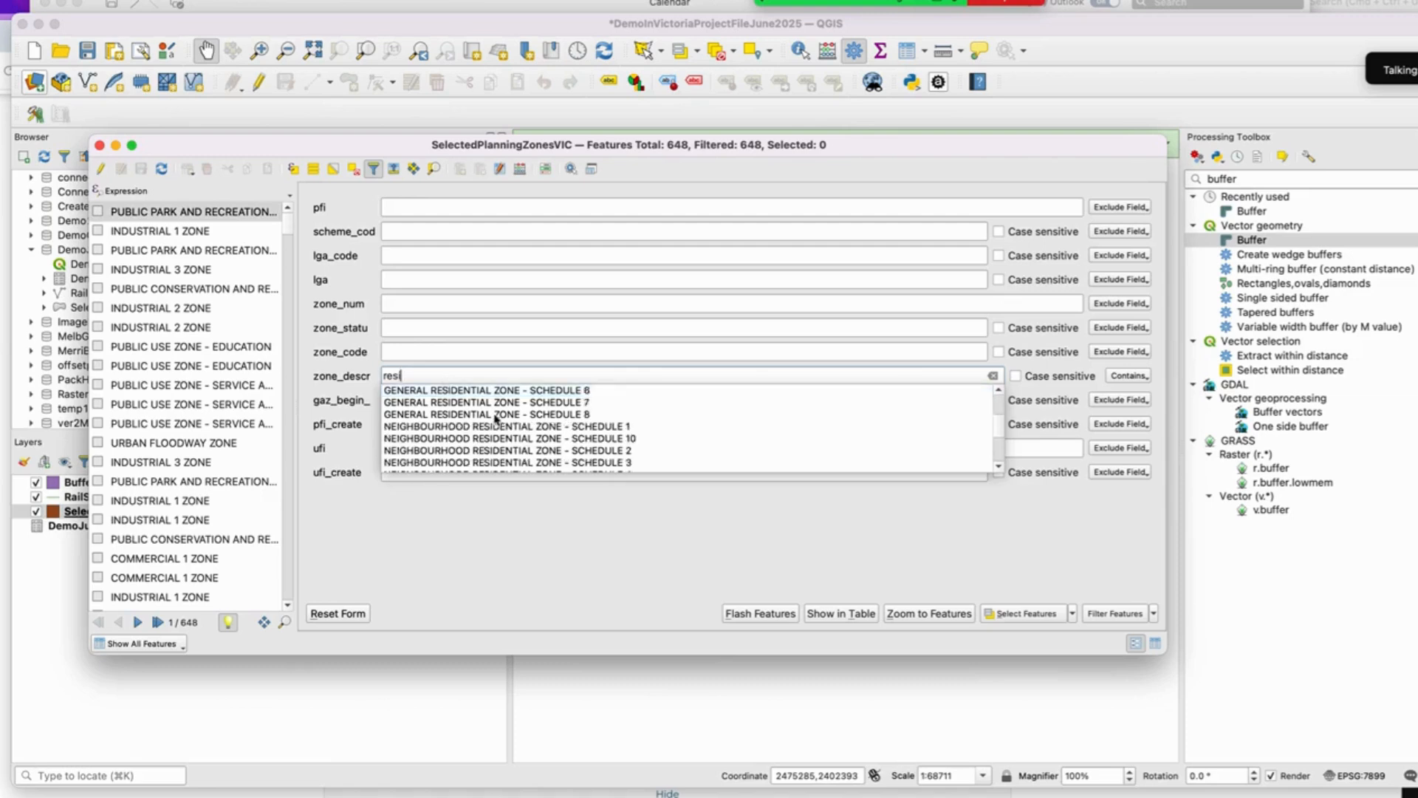
scroll(511, 432, "up", 3)
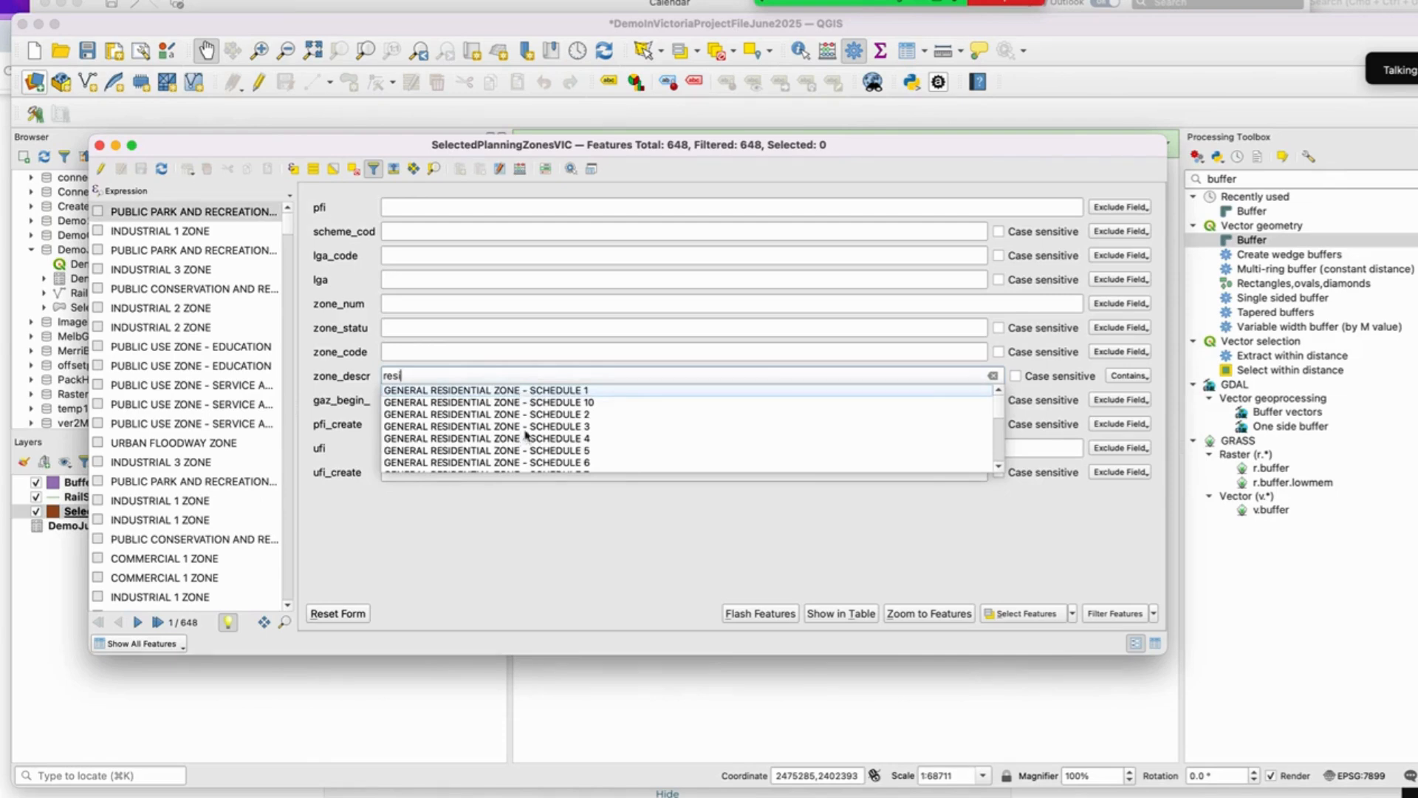
scroll(538, 438, "down", 5)
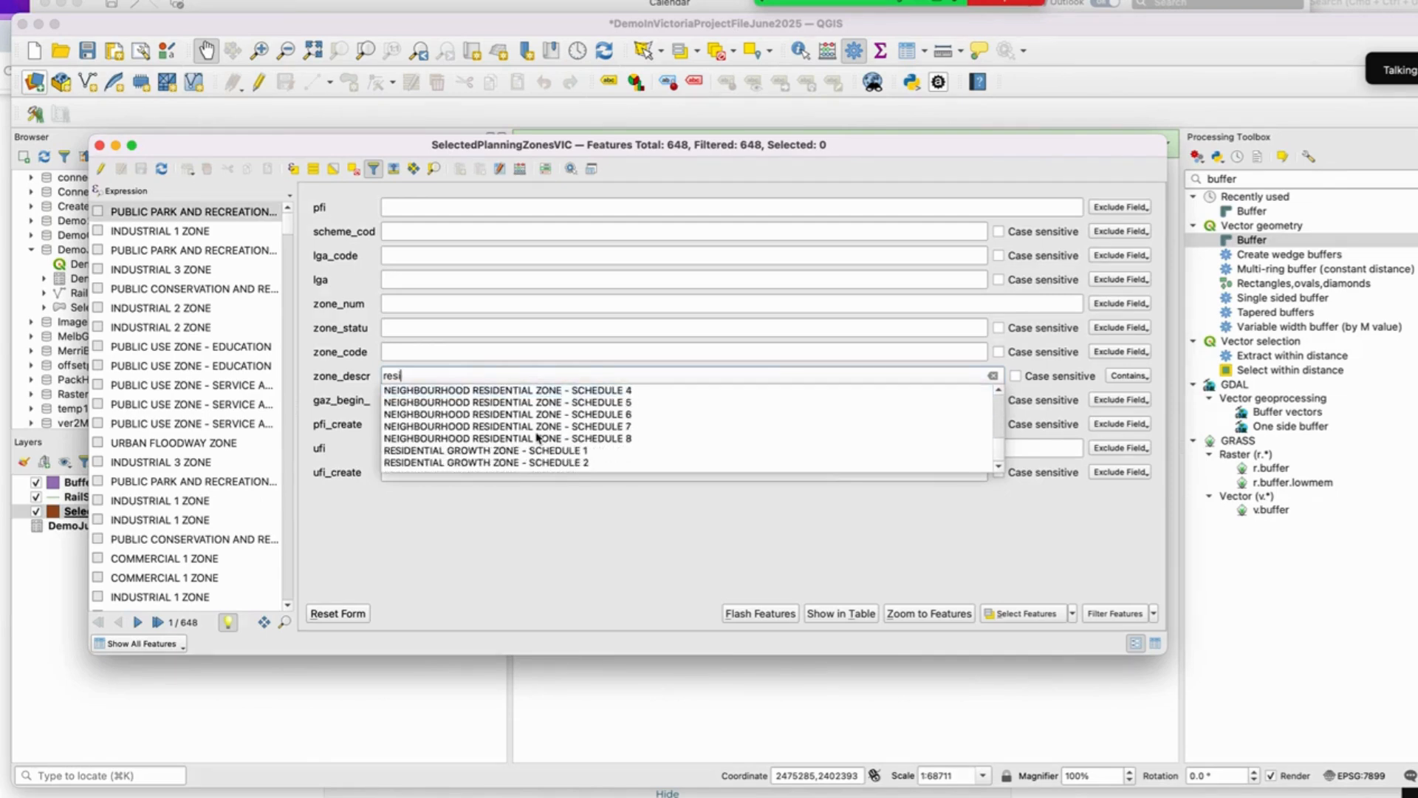
scroll(538, 438, "up", 5)
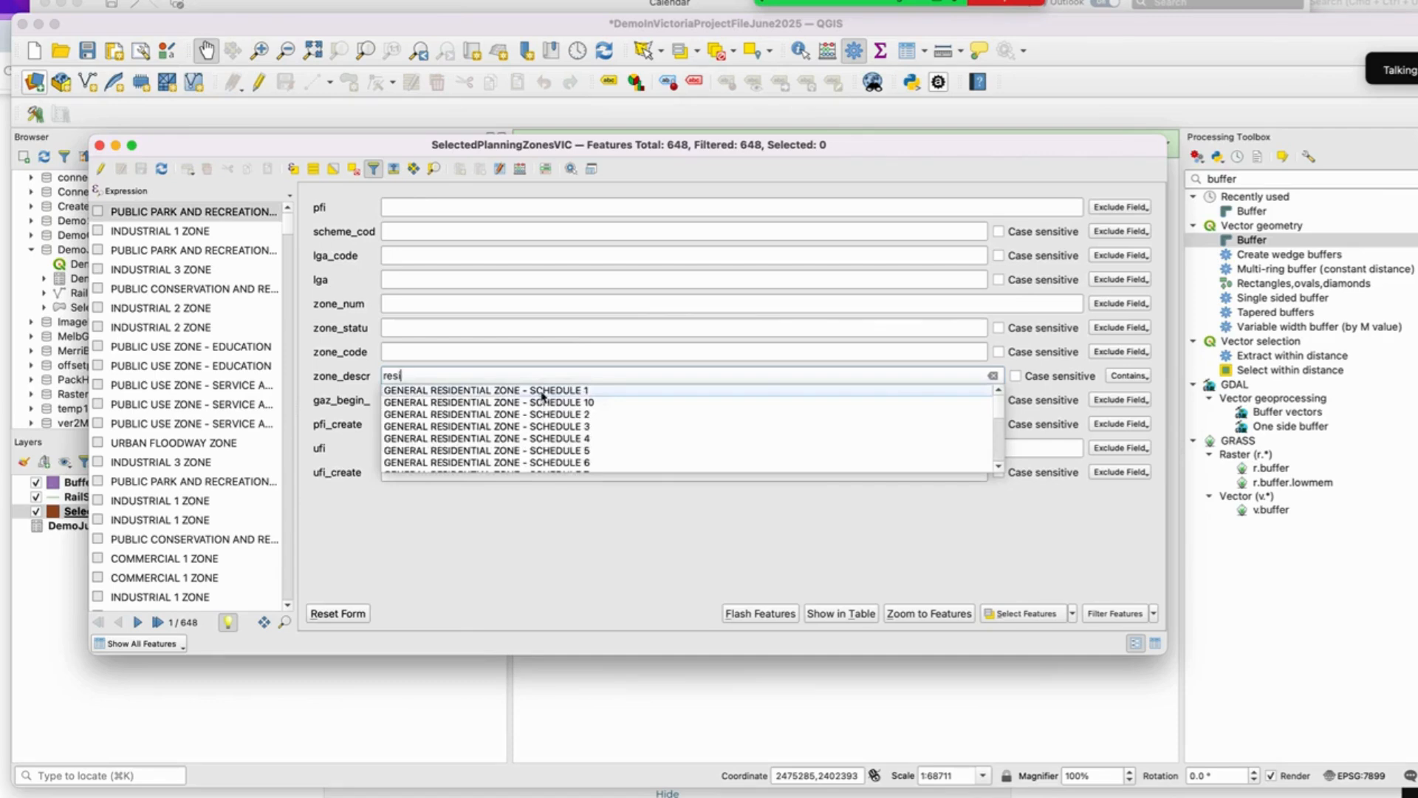
left_click(542, 392)
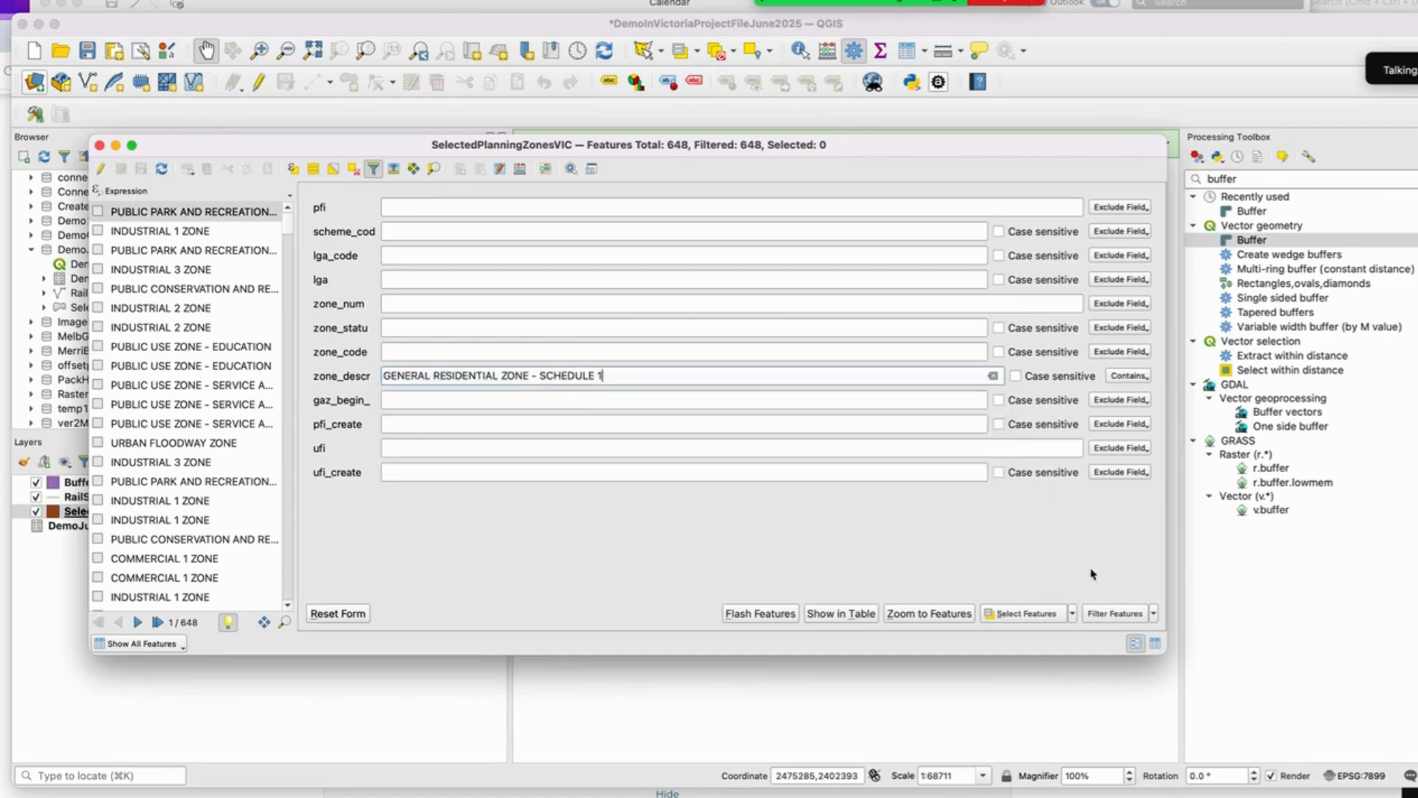
left_click(1027, 613)
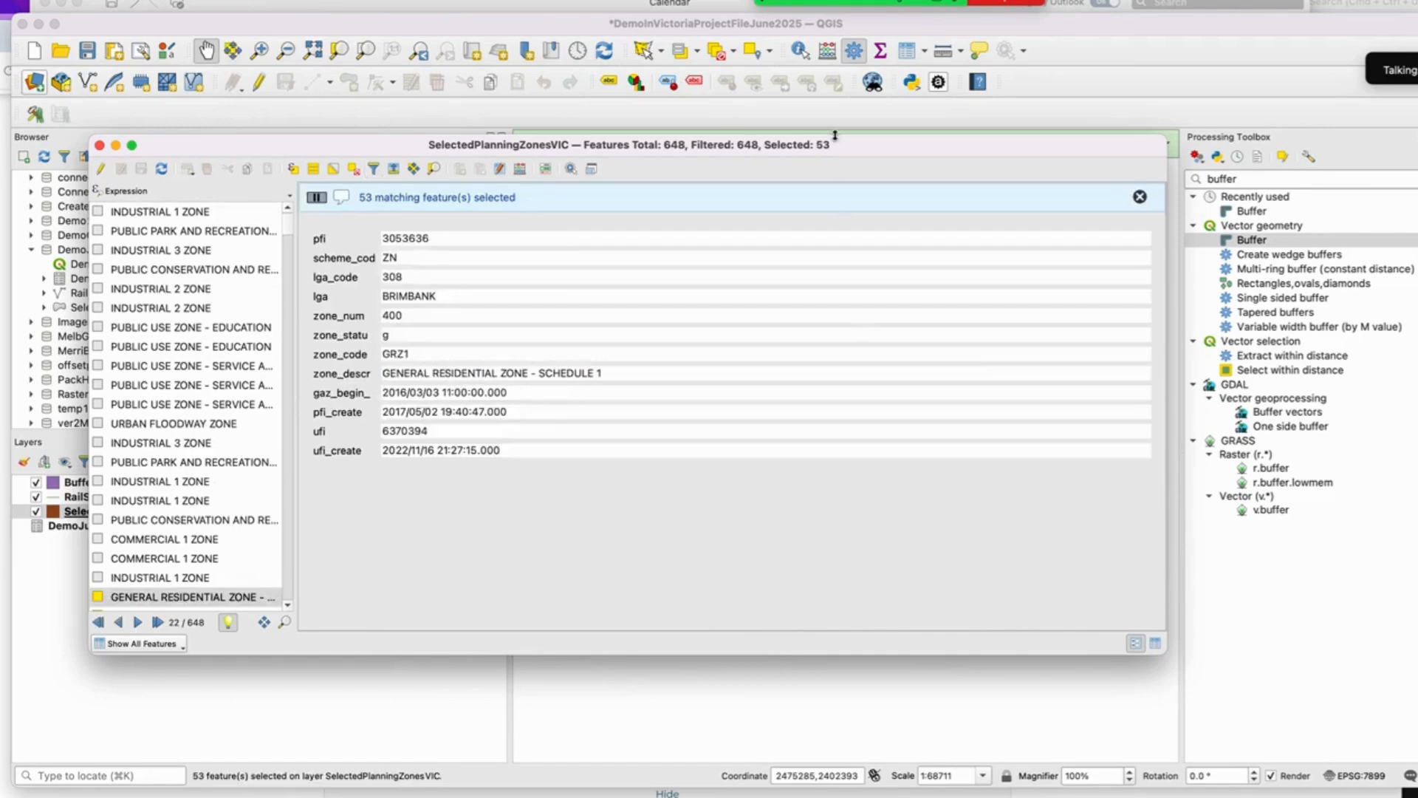
Step: Add zones with zone_descr GENERAL RESIDENTIAL ZONE - SCHEDULE 2 to the current selection
left_click_drag(960, 146, 945, 190)
left_click_drag(935, 238, 945, 206)
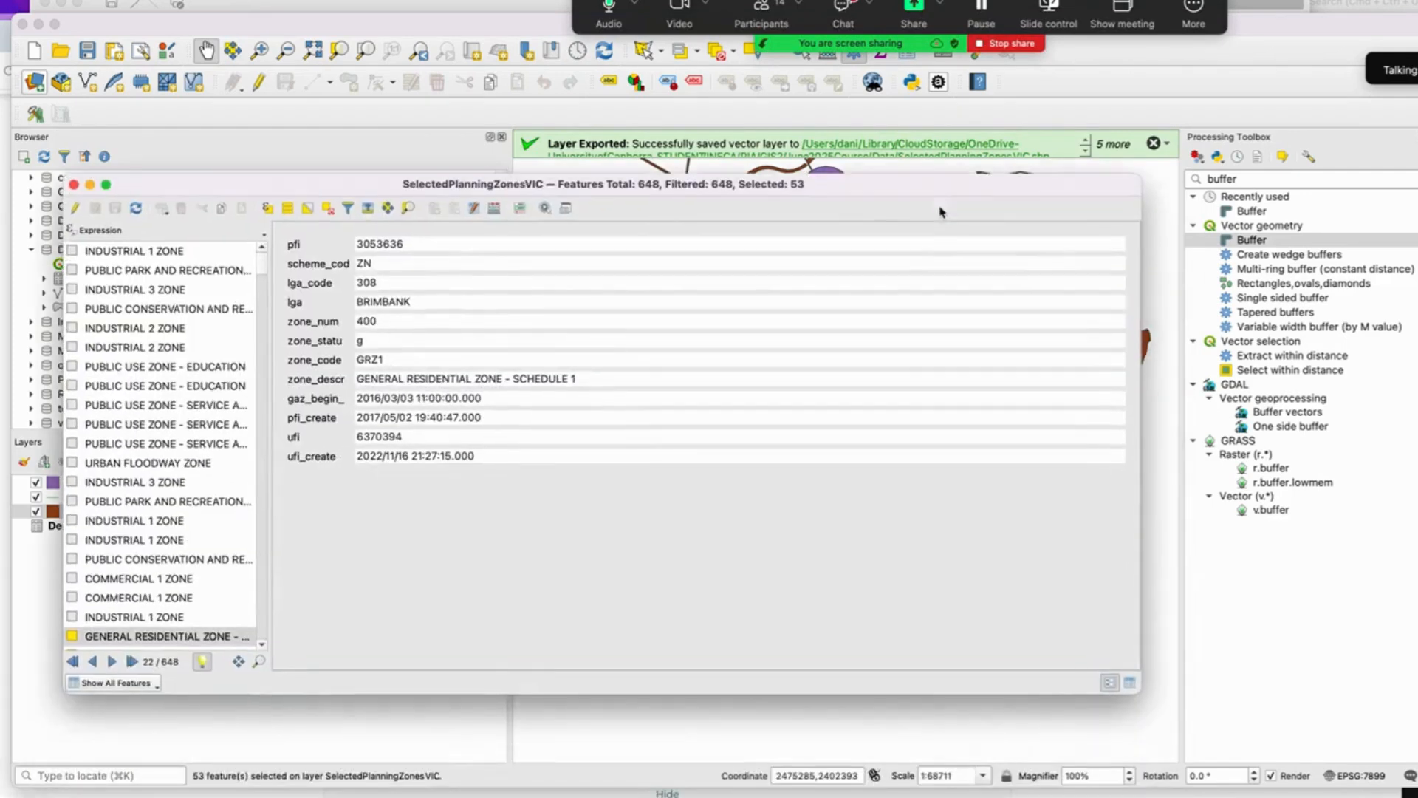
left_click(345, 210)
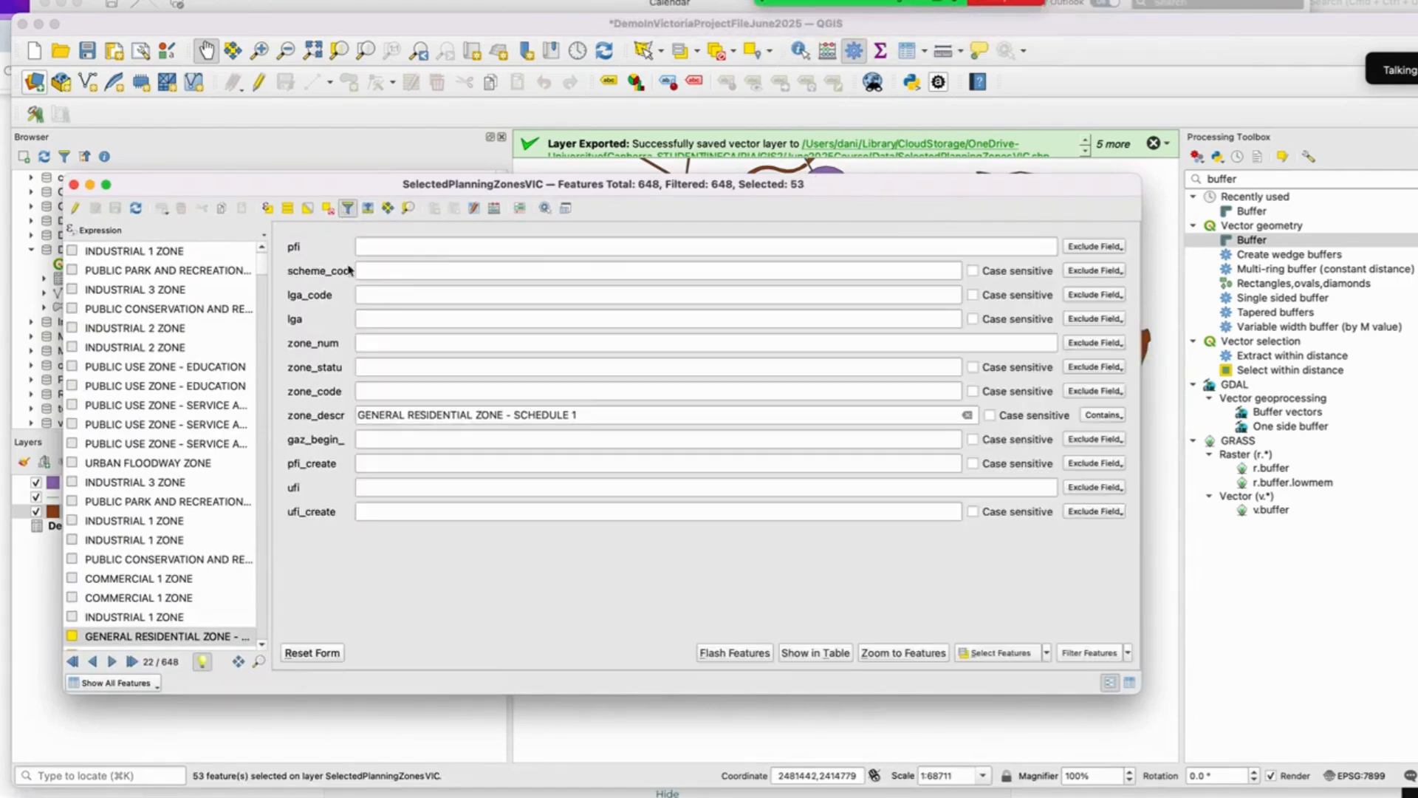
left_click(621, 417)
key("BackSpace")
key("BackSpace")
key("BackSpace")
key("BackSpace")
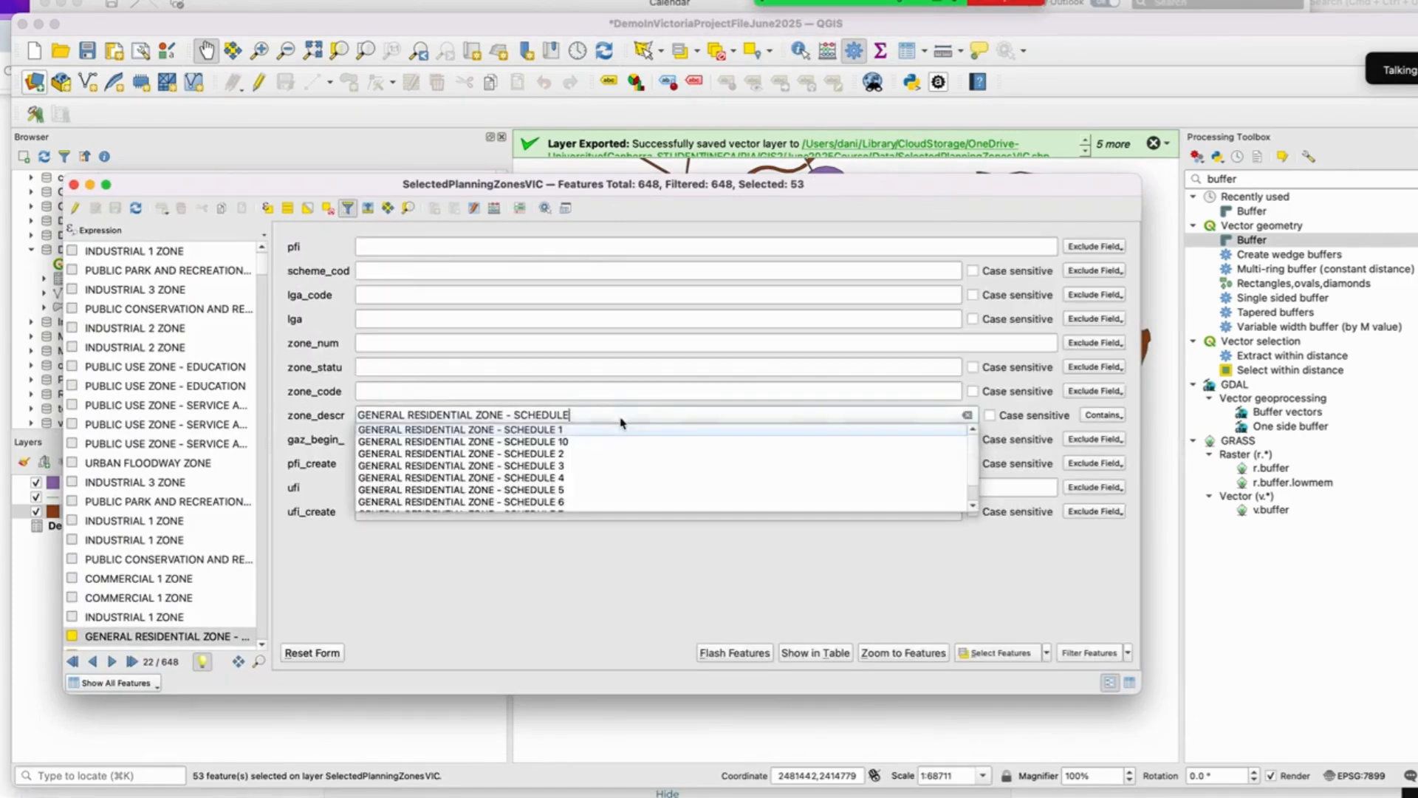
left_click(579, 452)
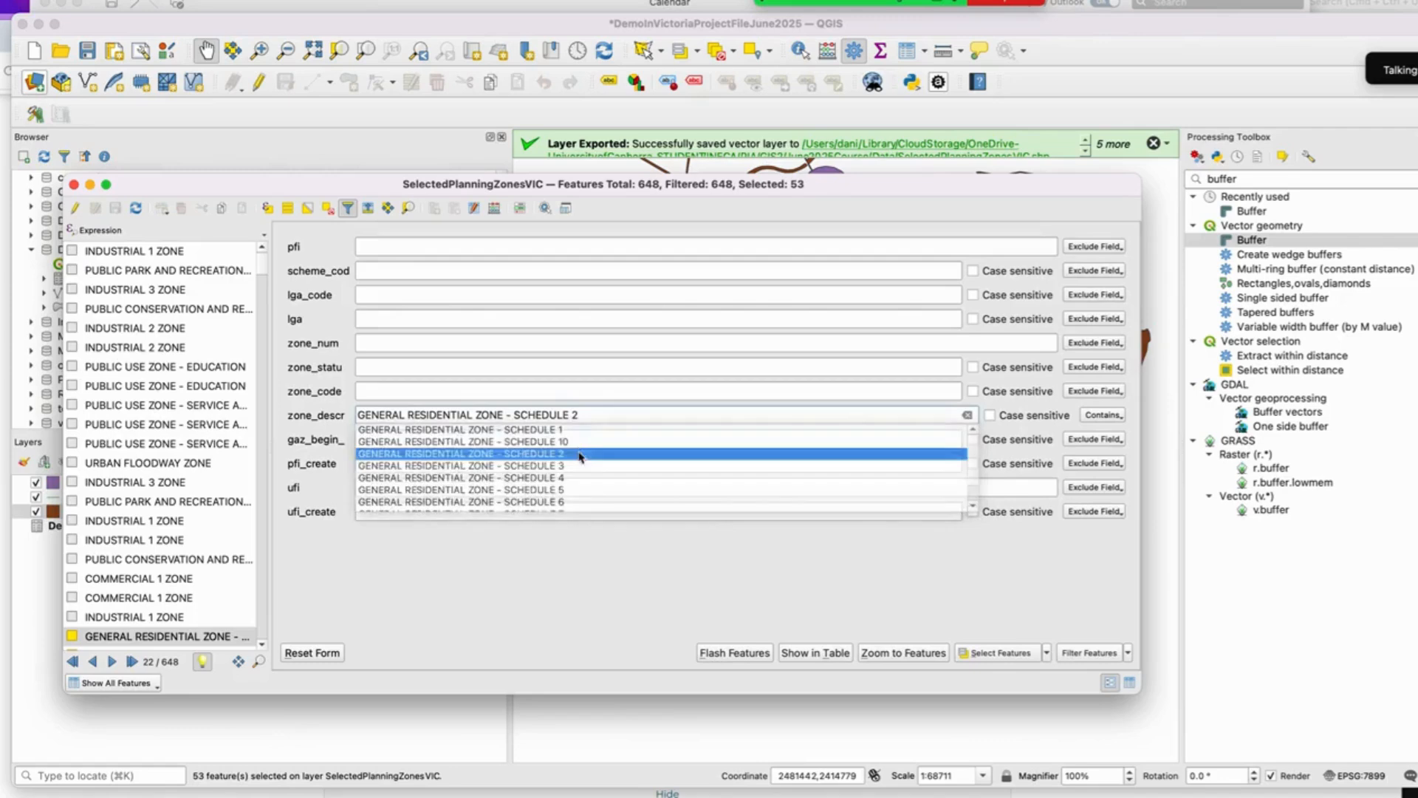
left_click(1046, 653)
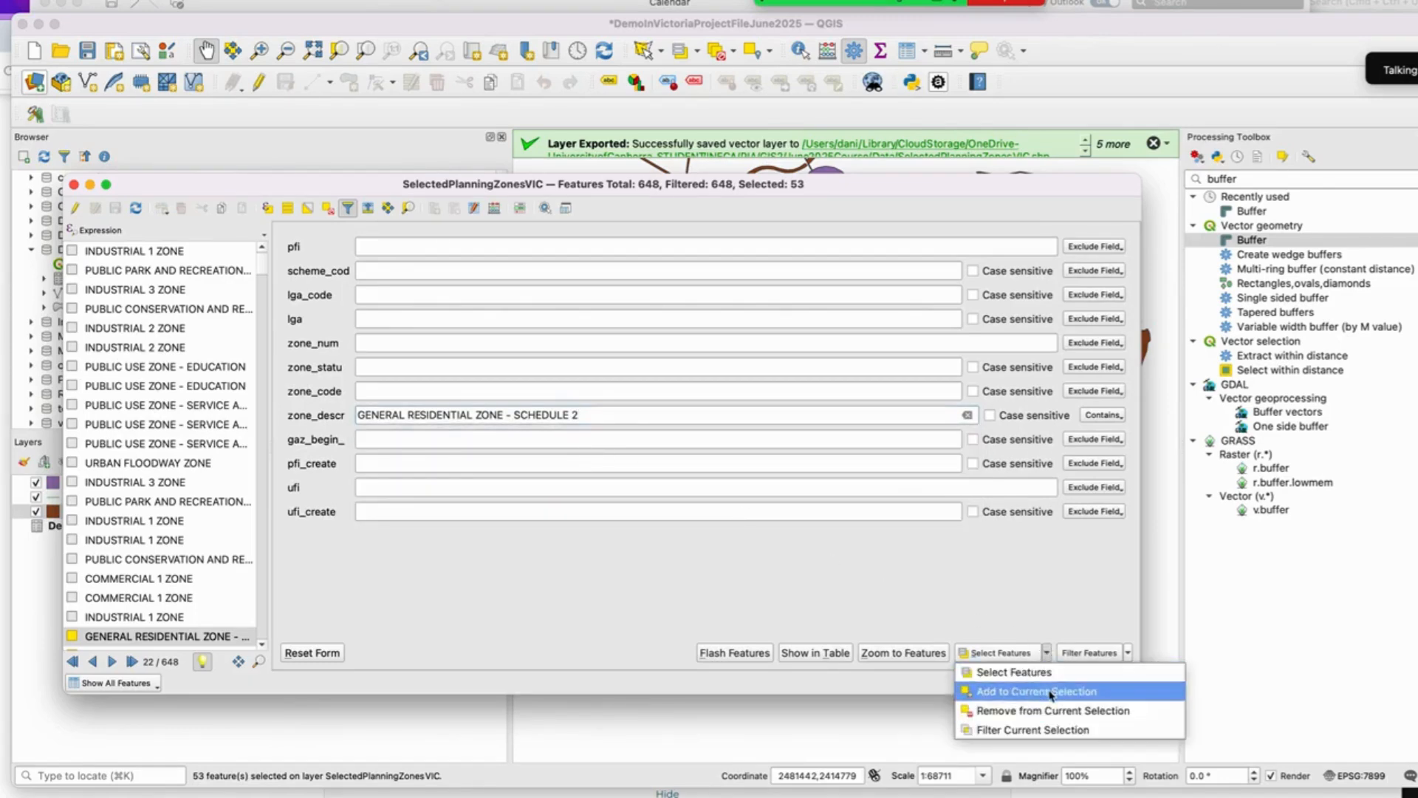
left_click(1050, 692)
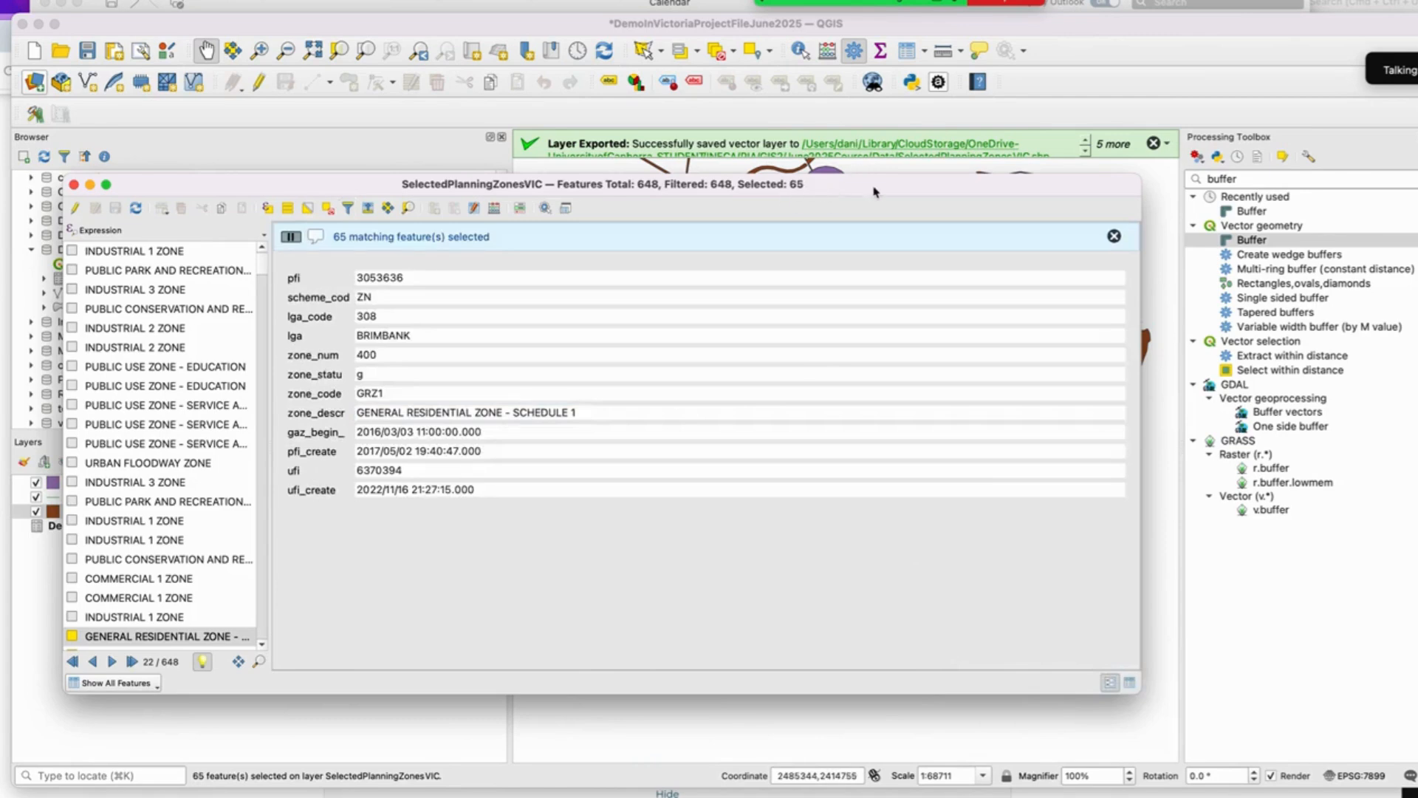
Step: Add zones with zone_descr GENERAL RESIDENTIAL ZONE - SCHEDULE 3 to the current selection
left_click_drag(874, 190, 913, 159)
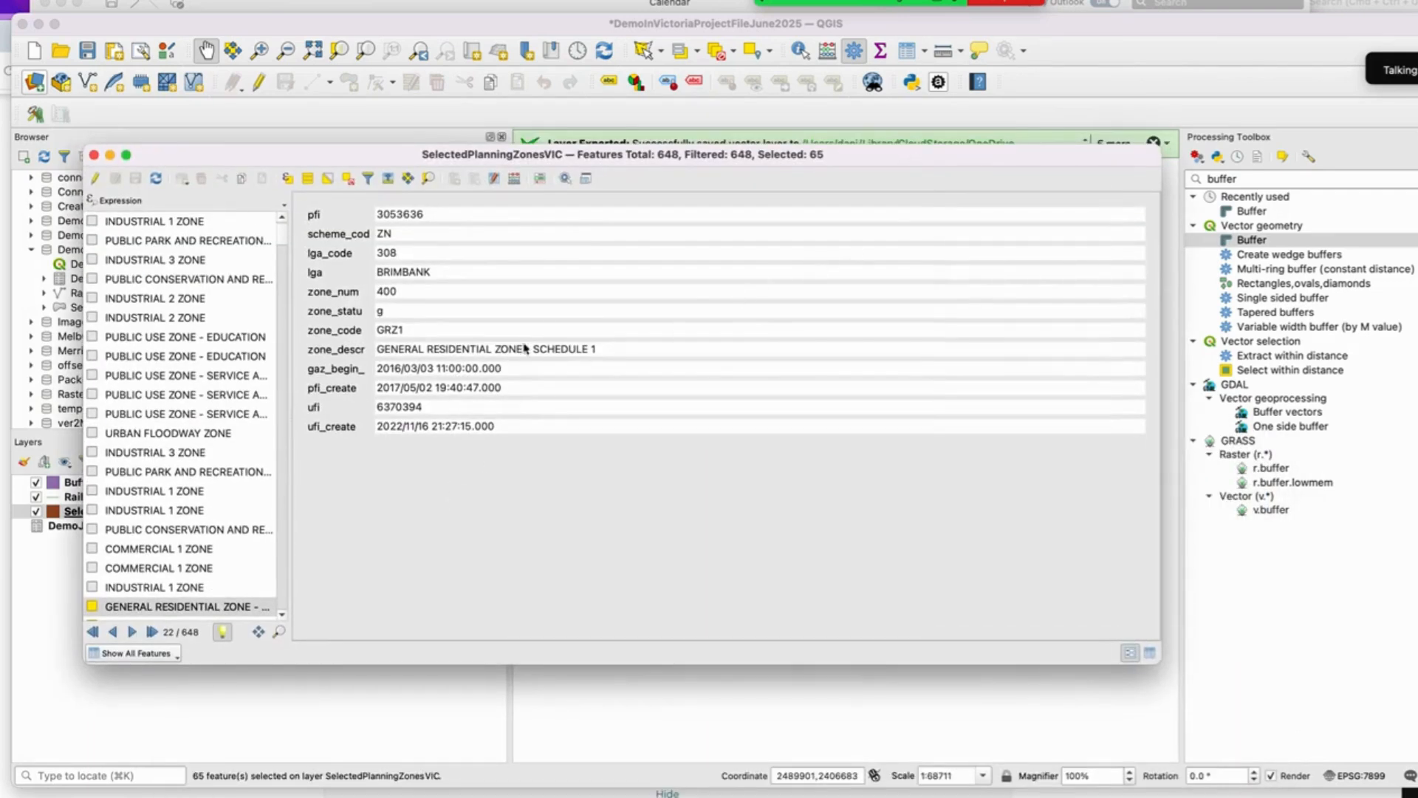
left_click(367, 178)
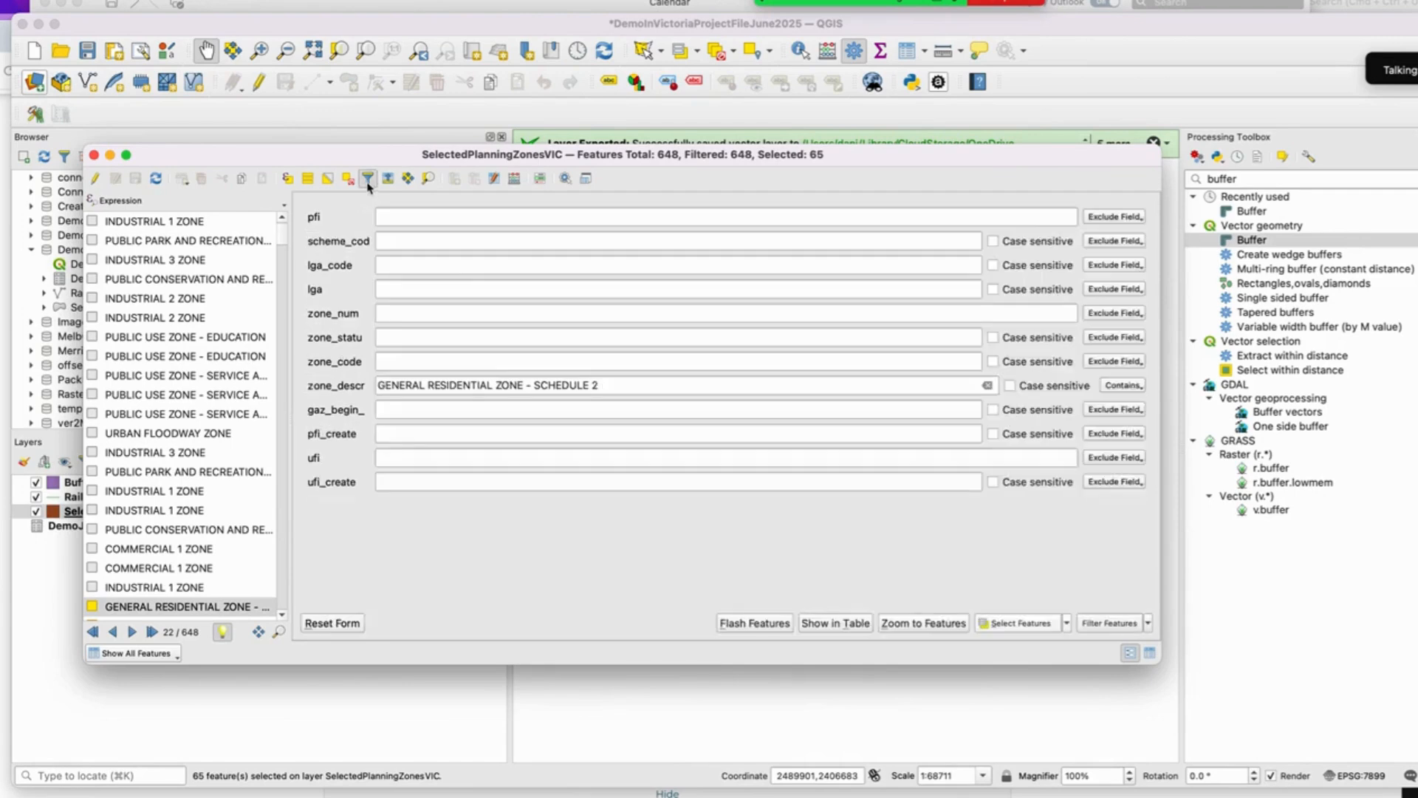
left_click(639, 385)
key("BackSpace")
type("3")
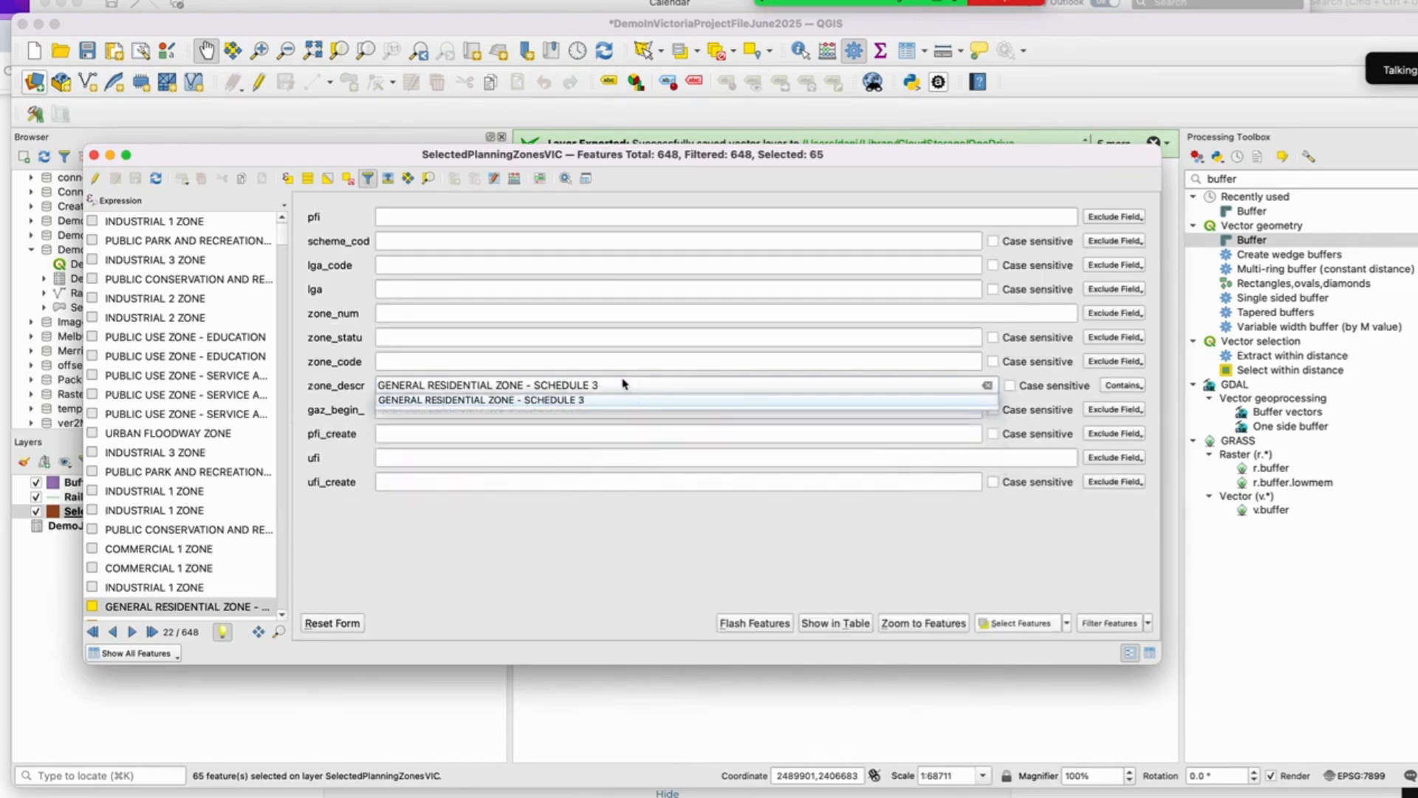
key("Return")
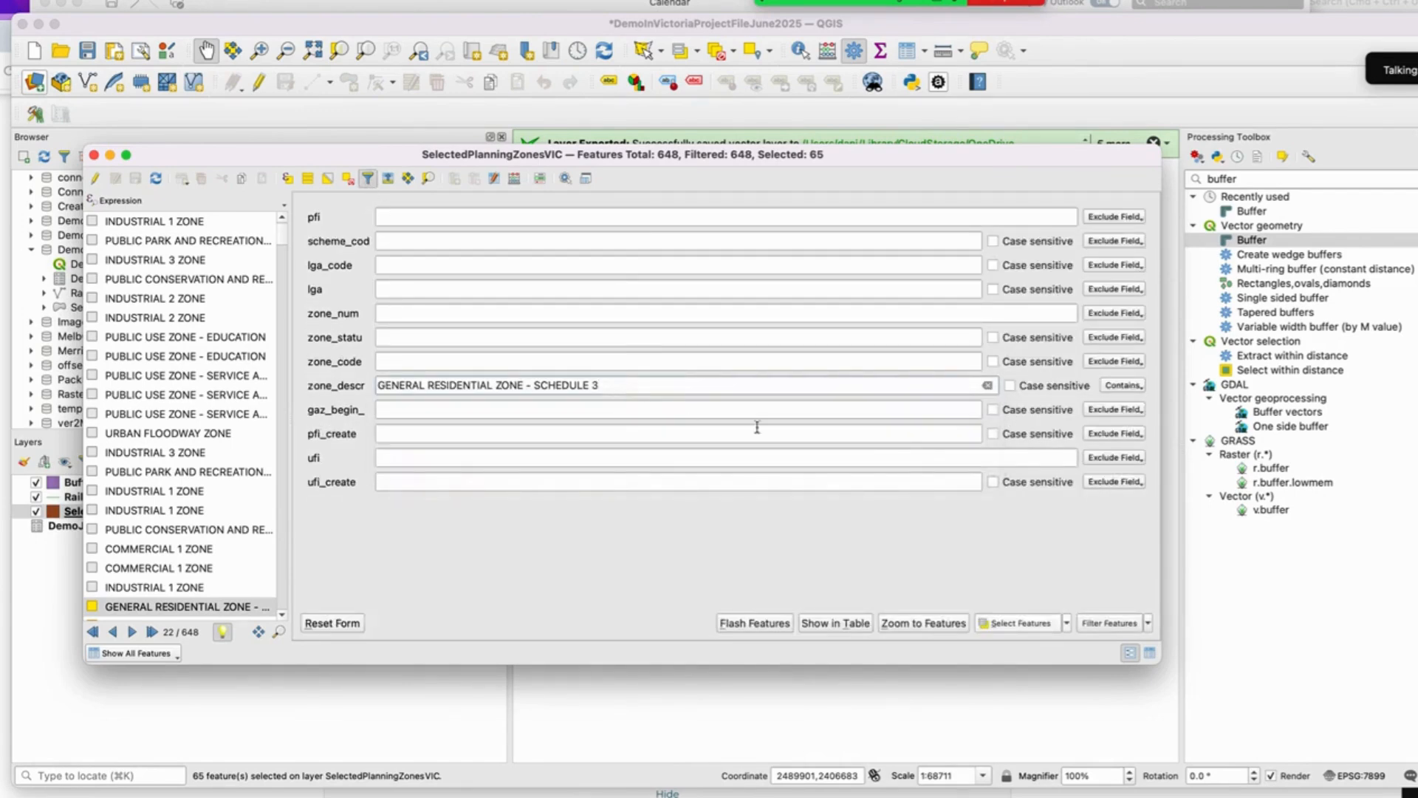
left_click(1068, 627)
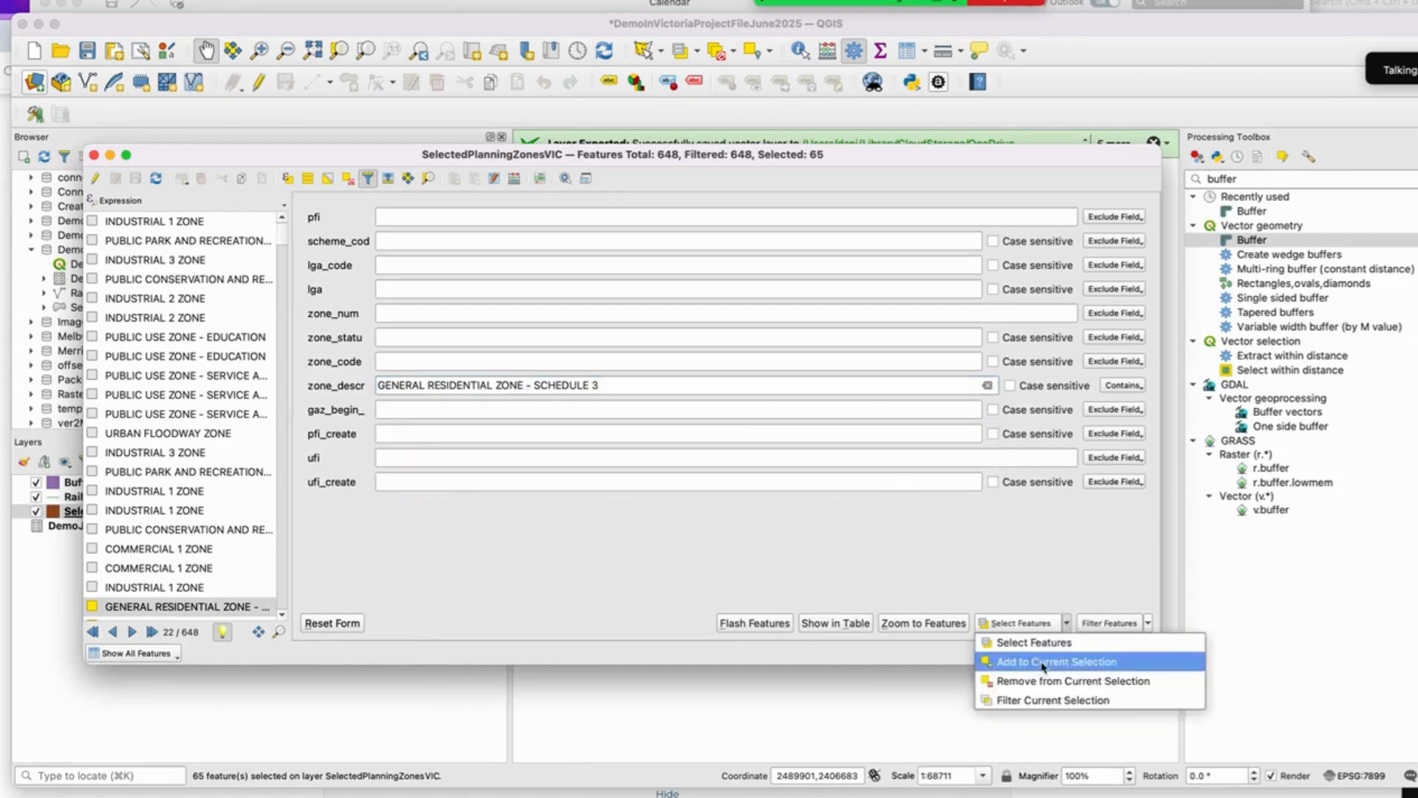
left_click(1045, 664)
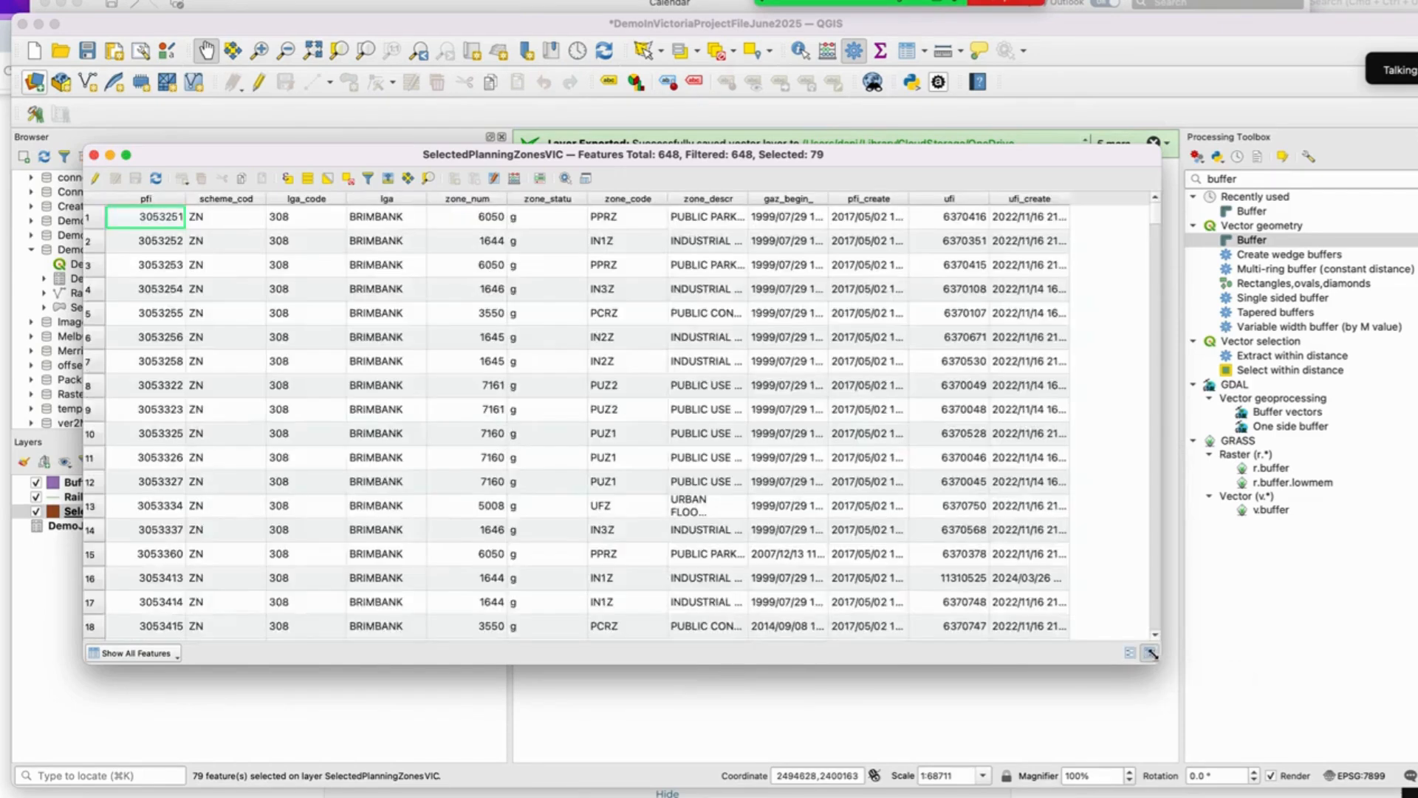
Step: Switch between table and form views of the selected features, then close the attribute table
left_click(1151, 651)
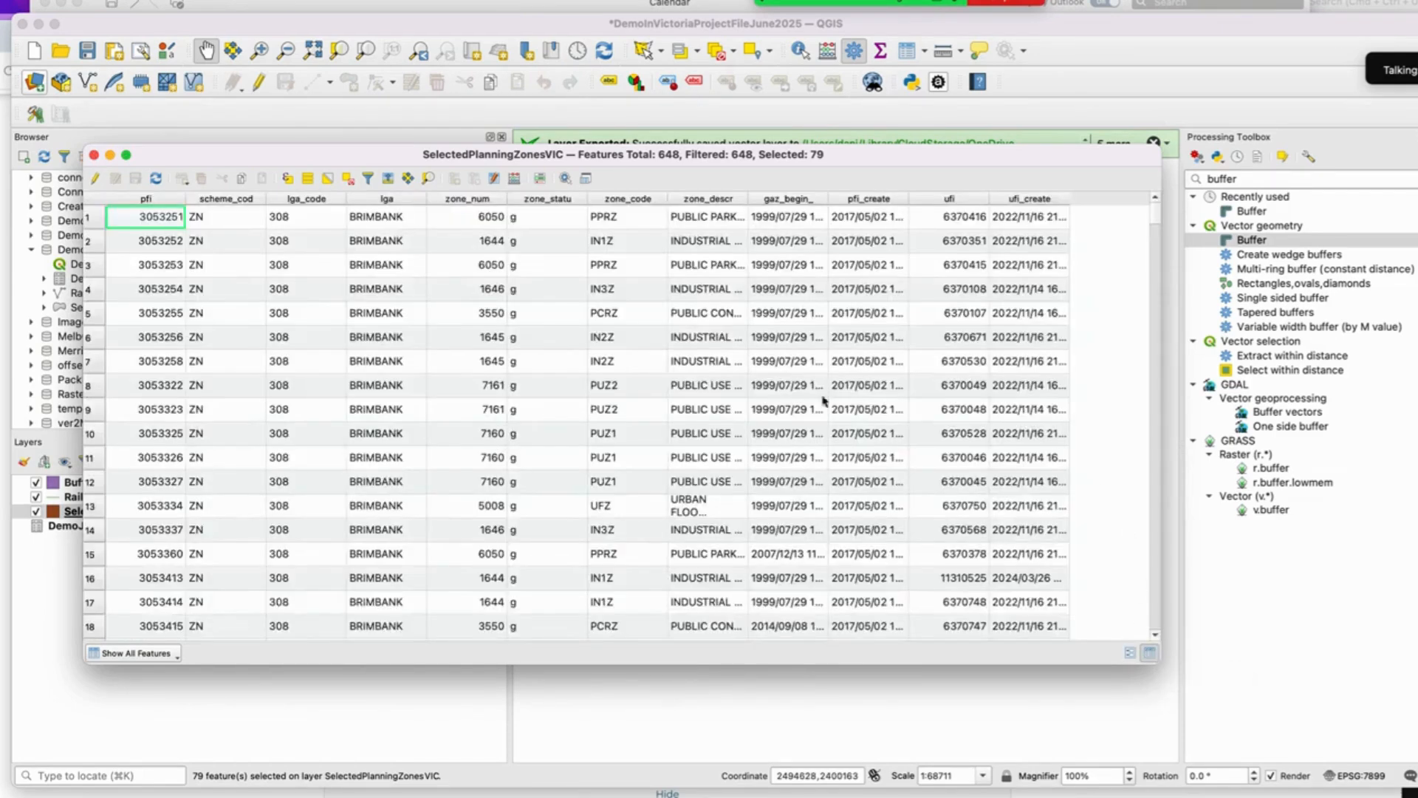
left_click(1130, 653)
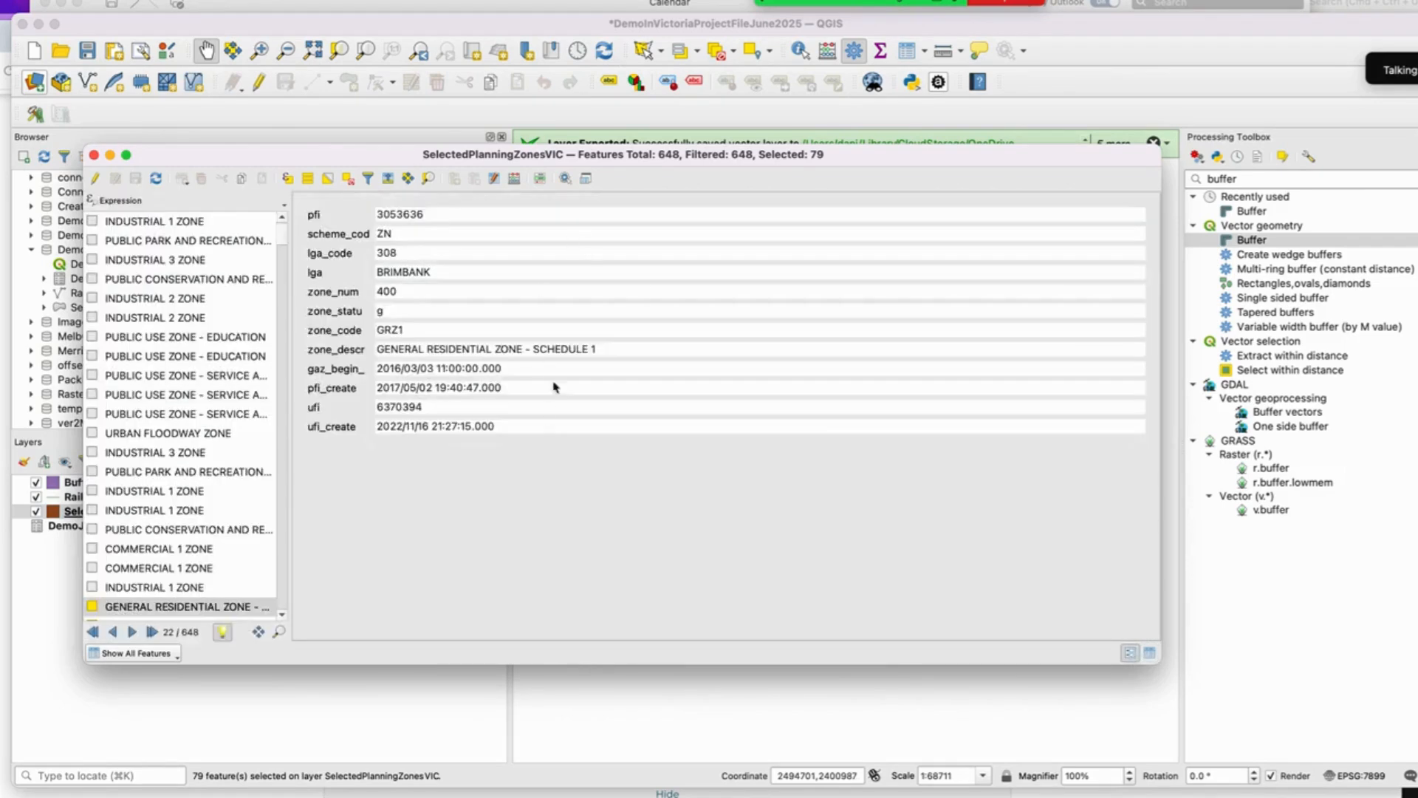
left_click(1151, 653)
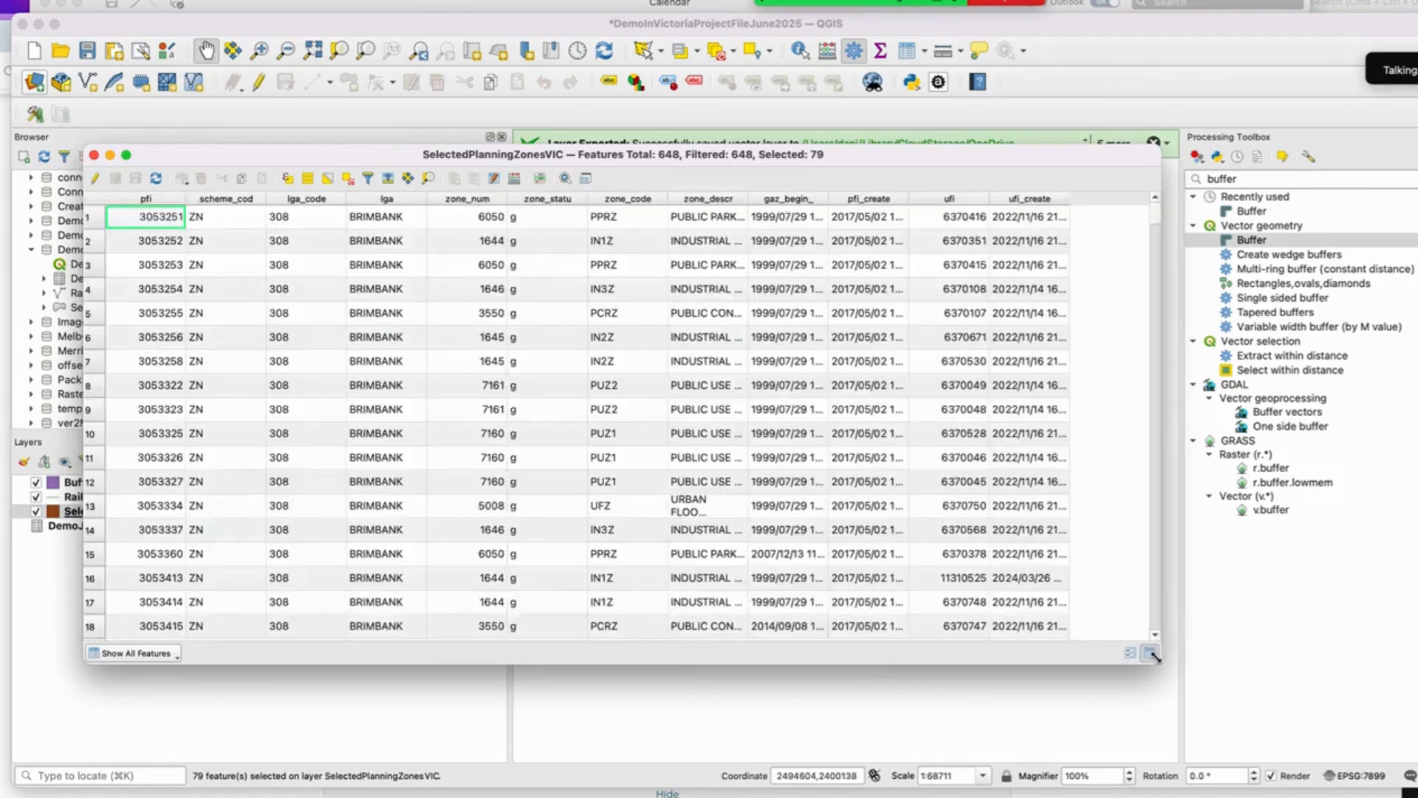
left_click(1137, 654)
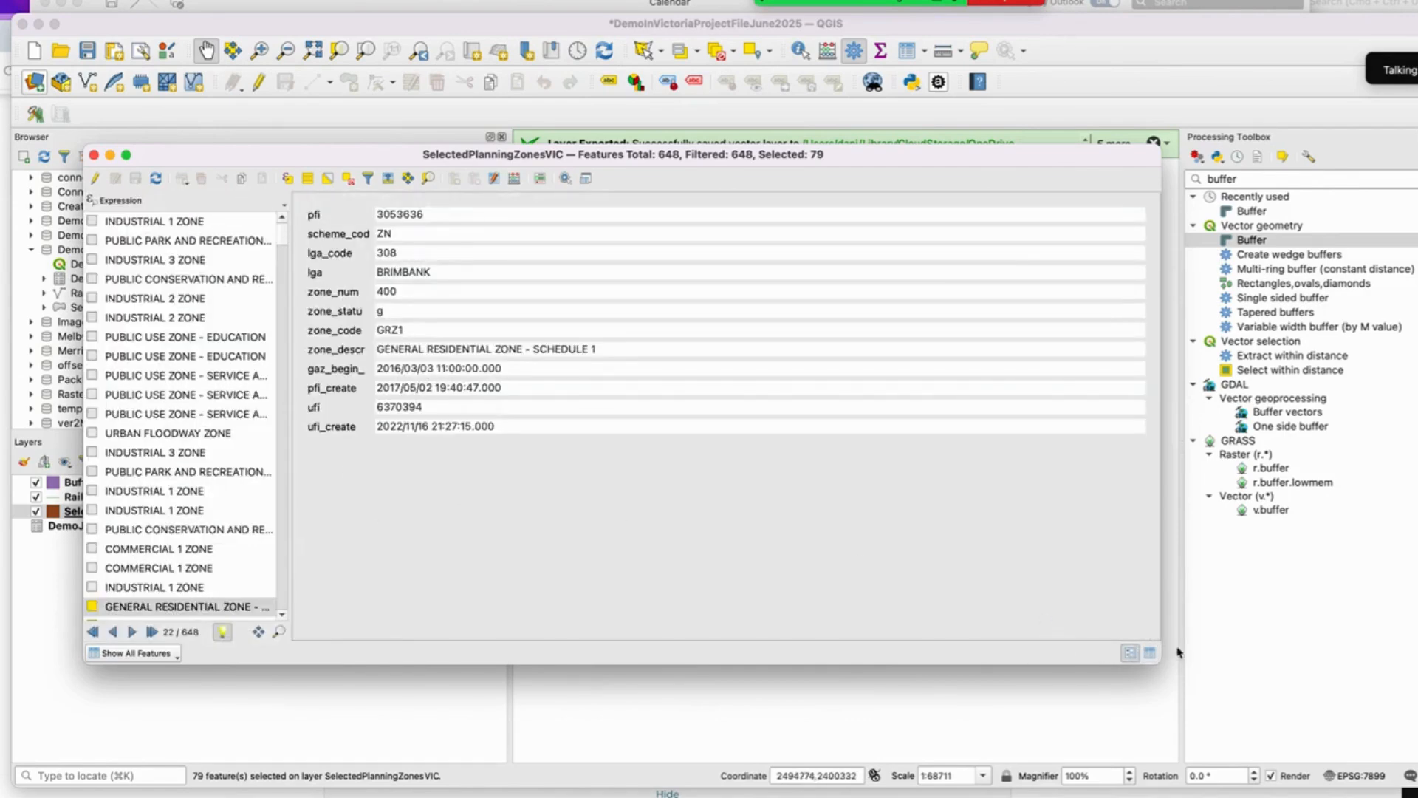
left_click(1150, 653)
left_click(95, 155)
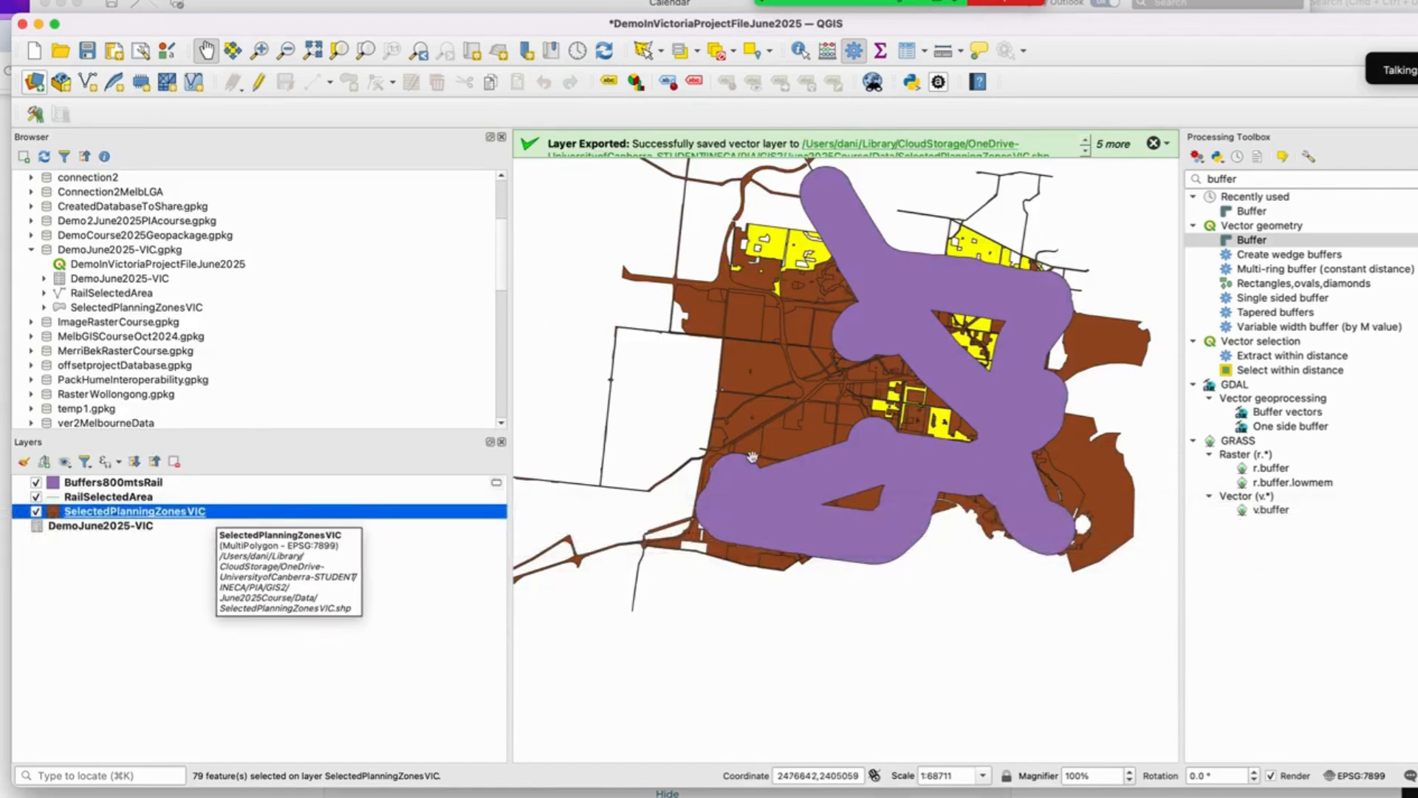
Step: Export the selected planning zones as an ESRI Shapefile named r123studyArea in the Data folder
right_click(164, 513)
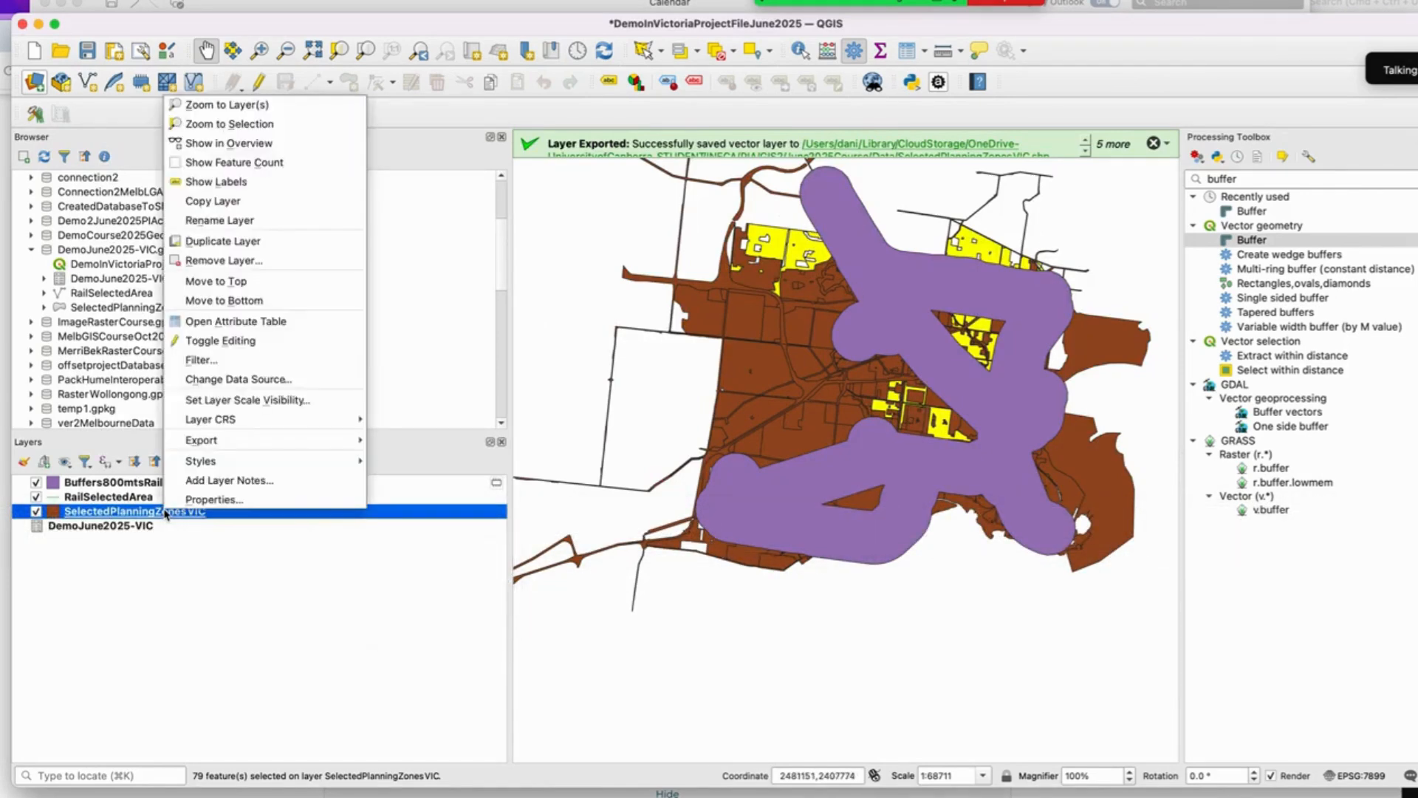
mouse_move(276, 442)
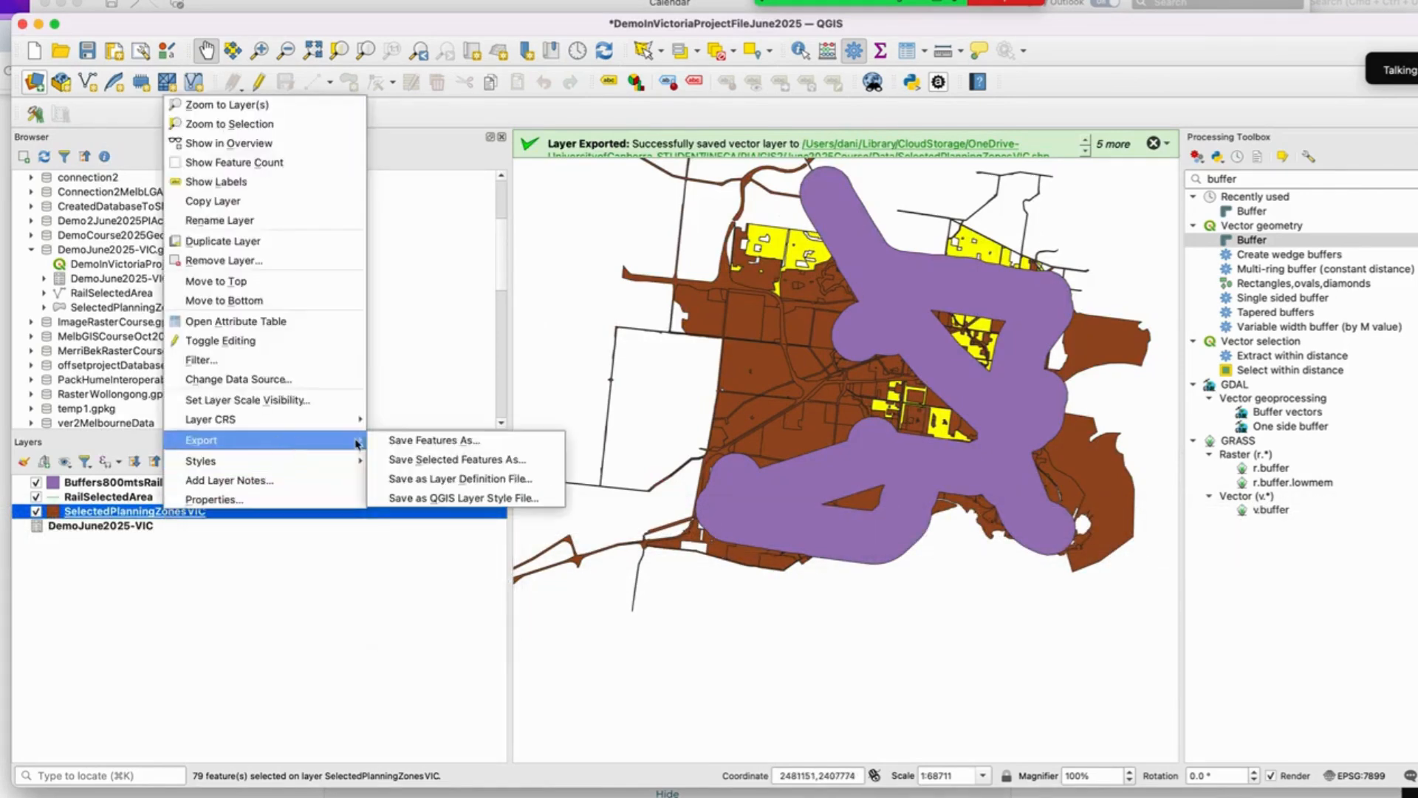
left_click(507, 468)
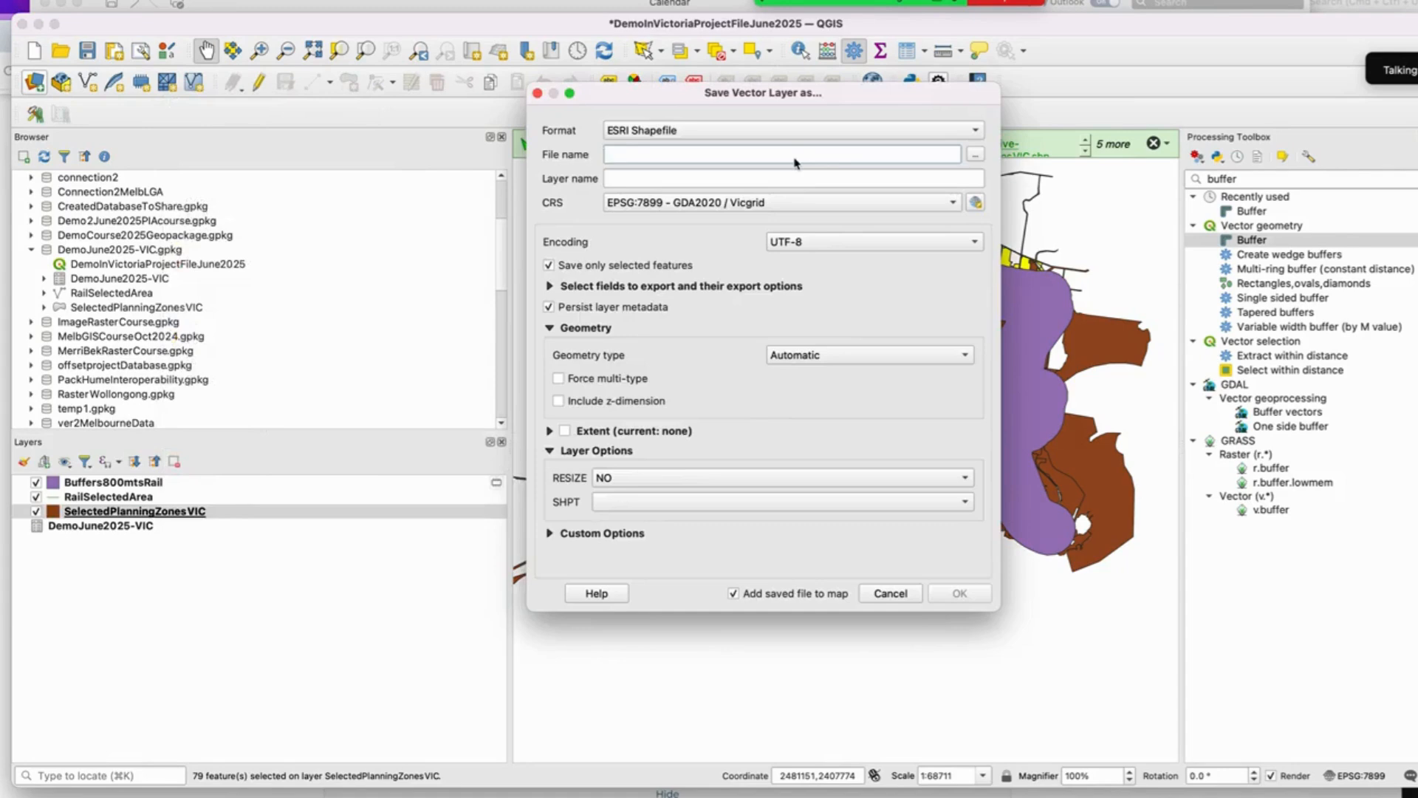
type("Z")
key("BackSpace")
type("r123studyArea")
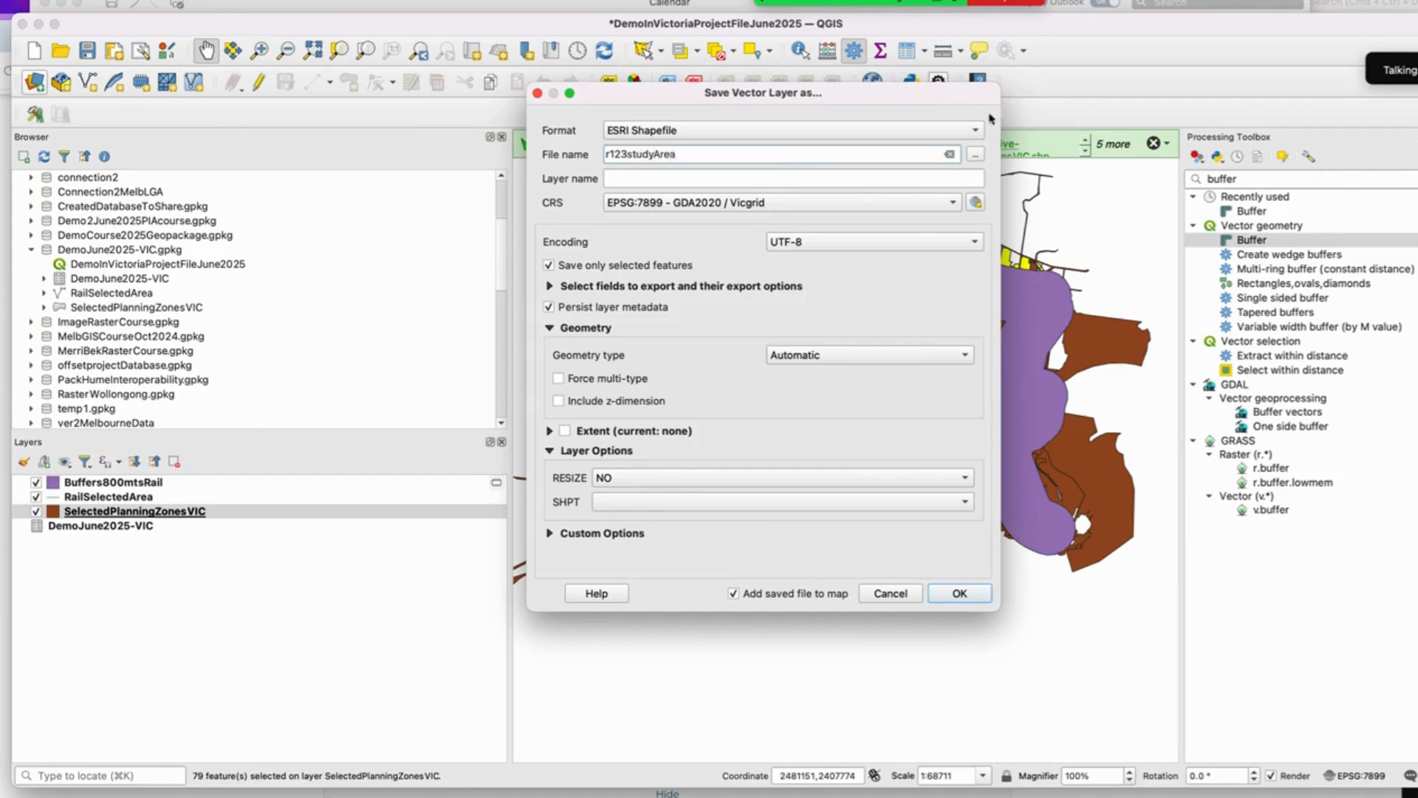
left_click(975, 155)
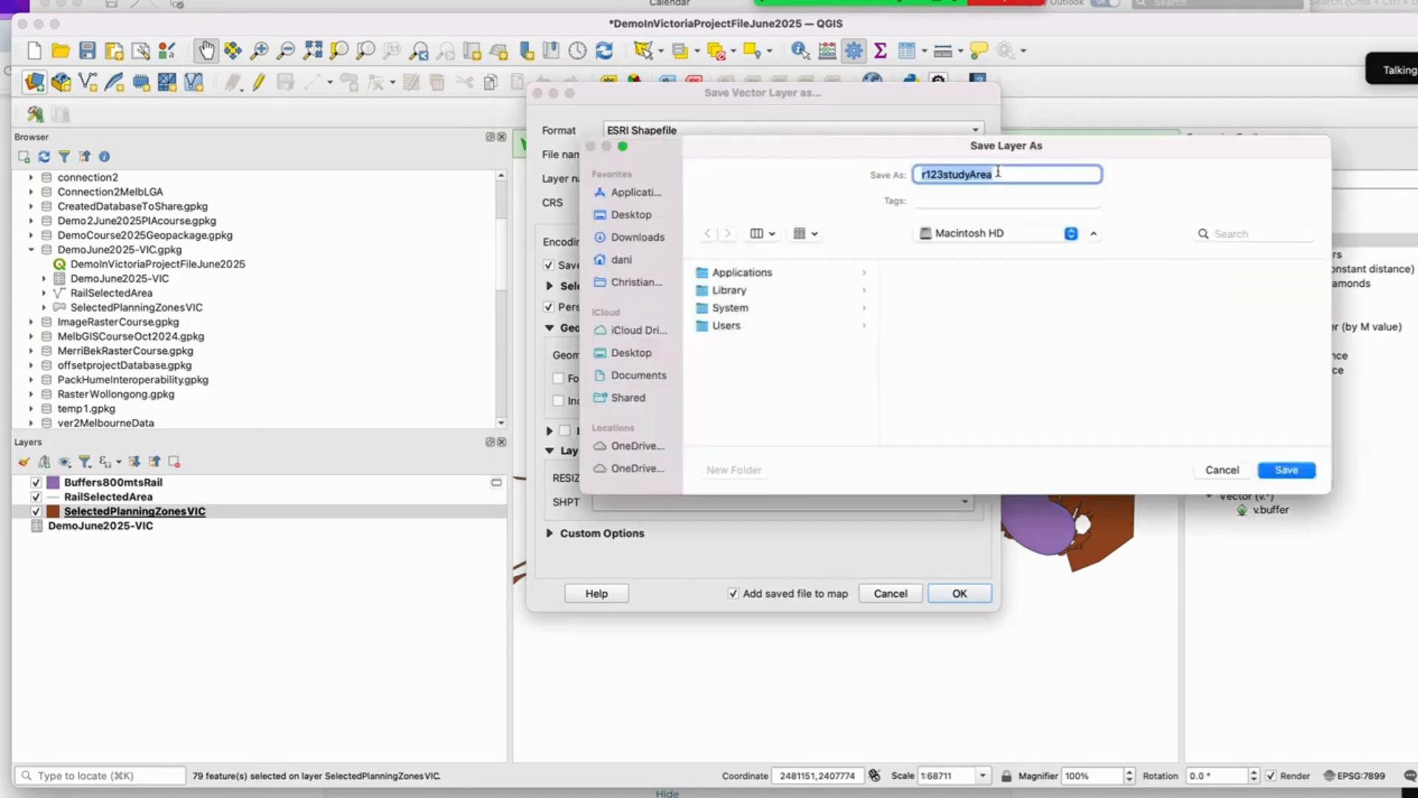
left_click(1026, 235)
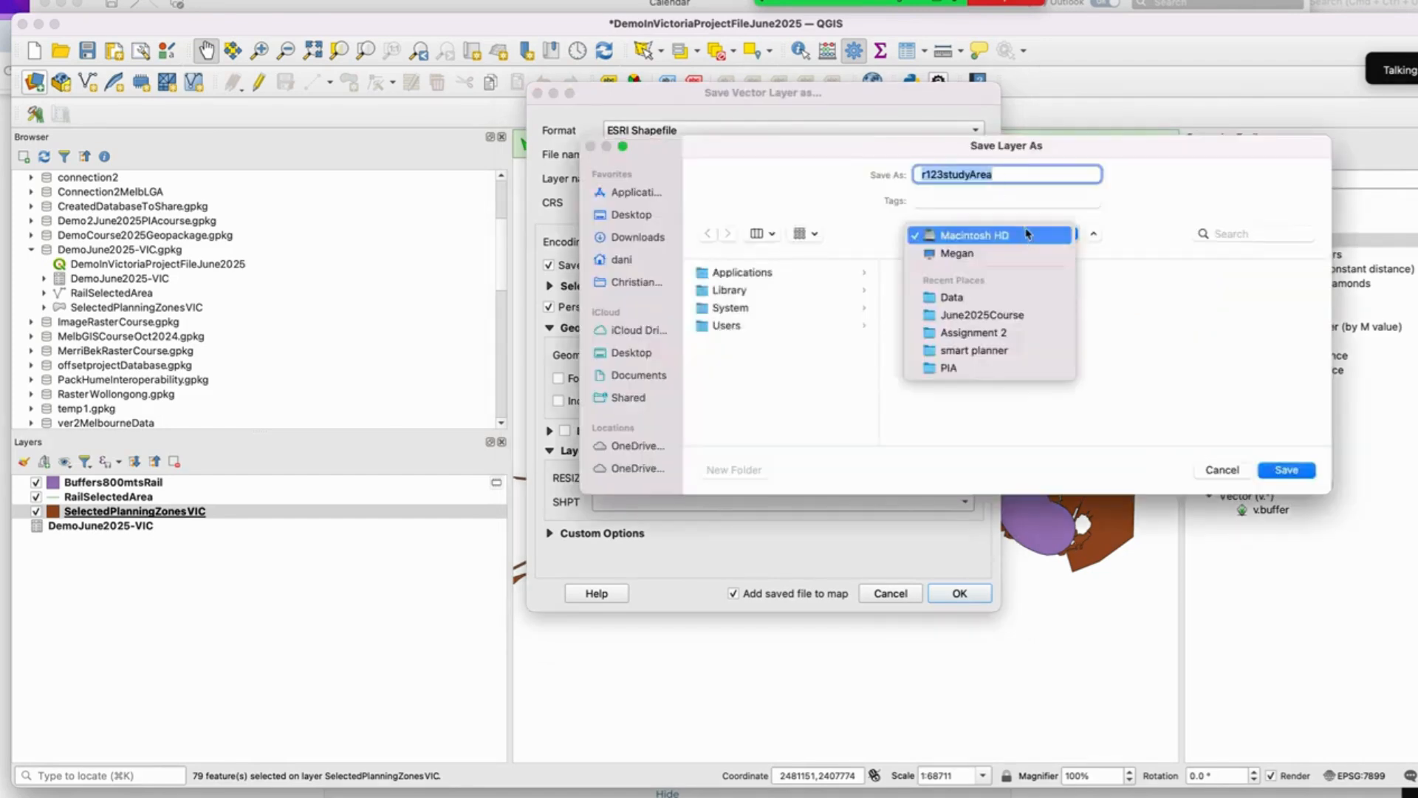
left_click(1002, 298)
left_click(1285, 470)
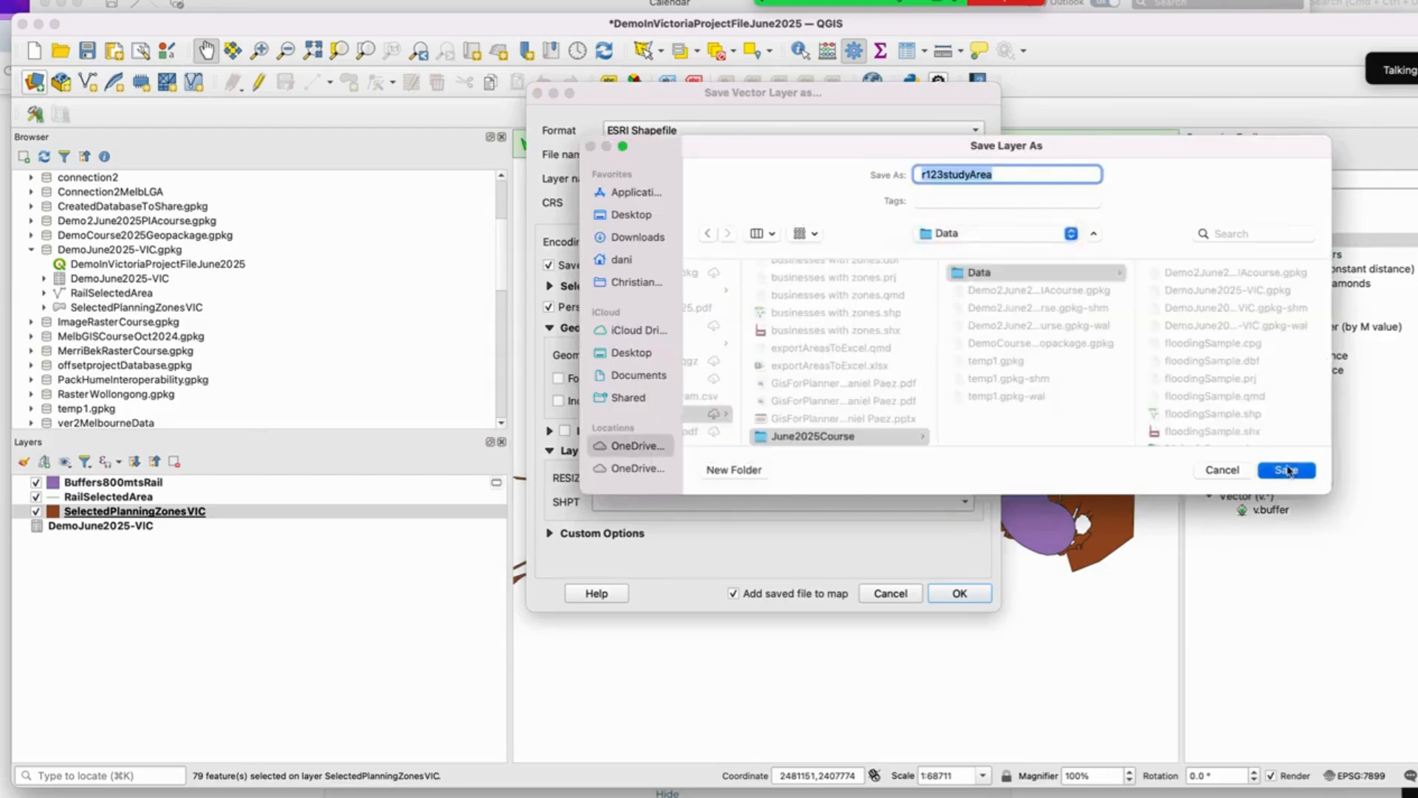
left_click(981, 594)
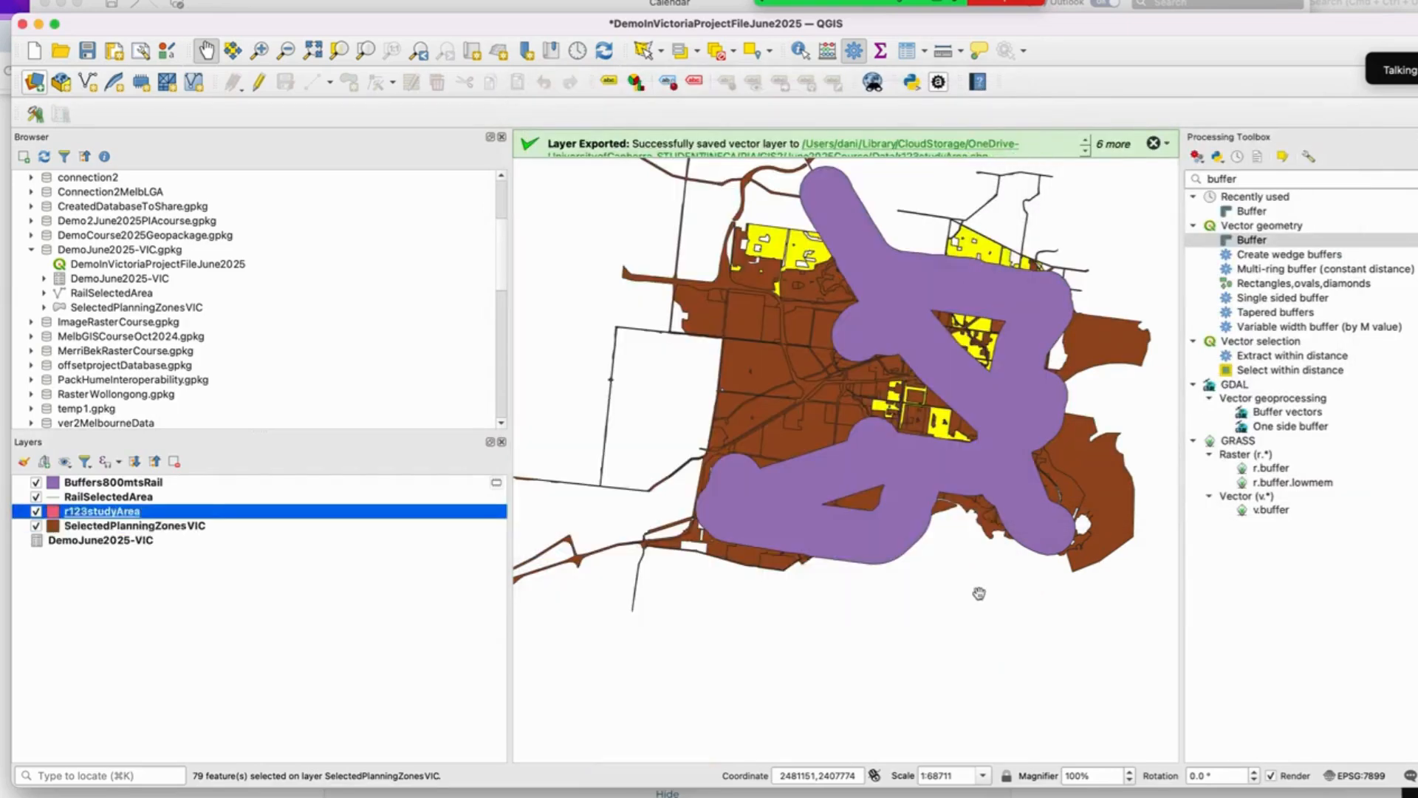
Step: Import the r123studyArea layer into the DemoJune2025-VIC GeoPackage
left_click_drag(212, 517, 207, 272)
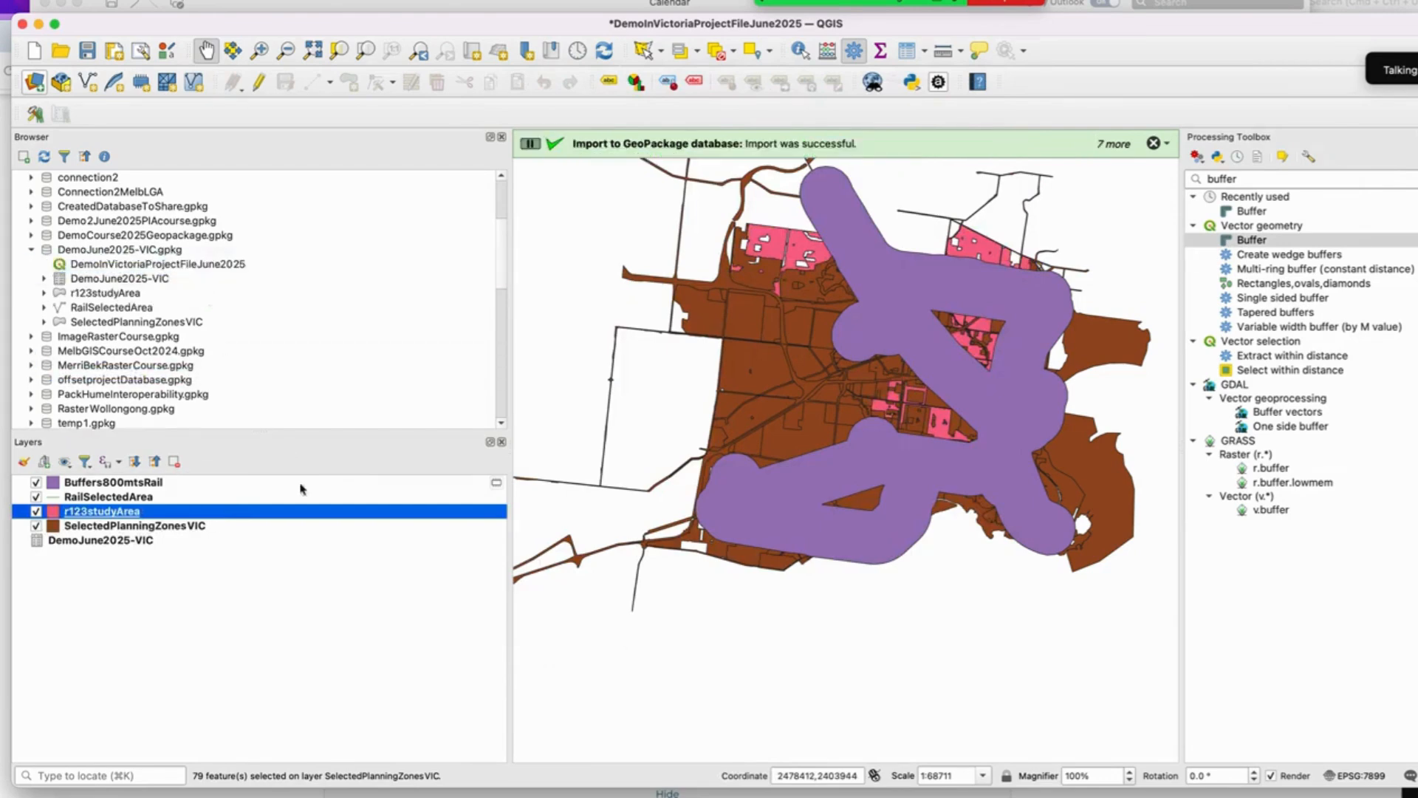
left_click(253, 588)
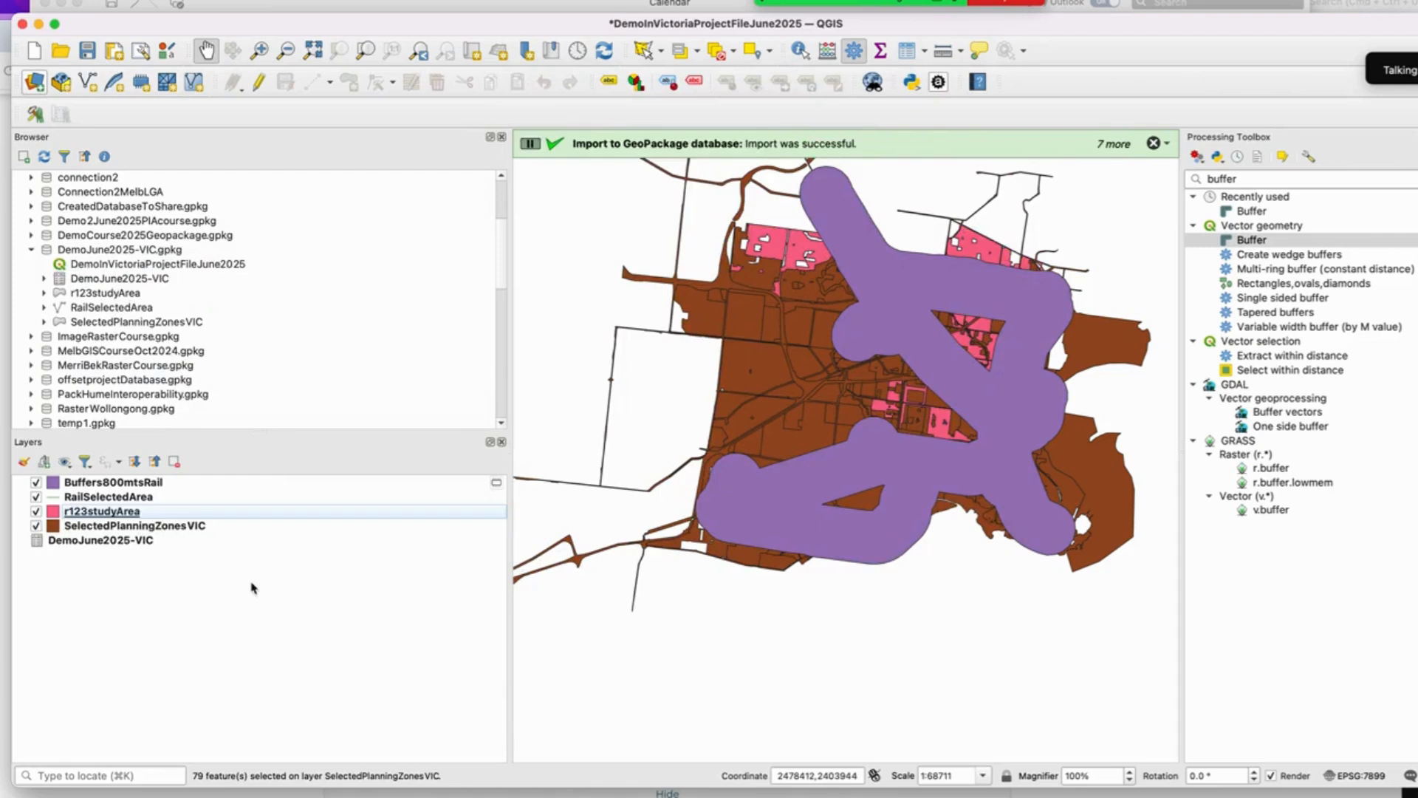
left_click(97, 483)
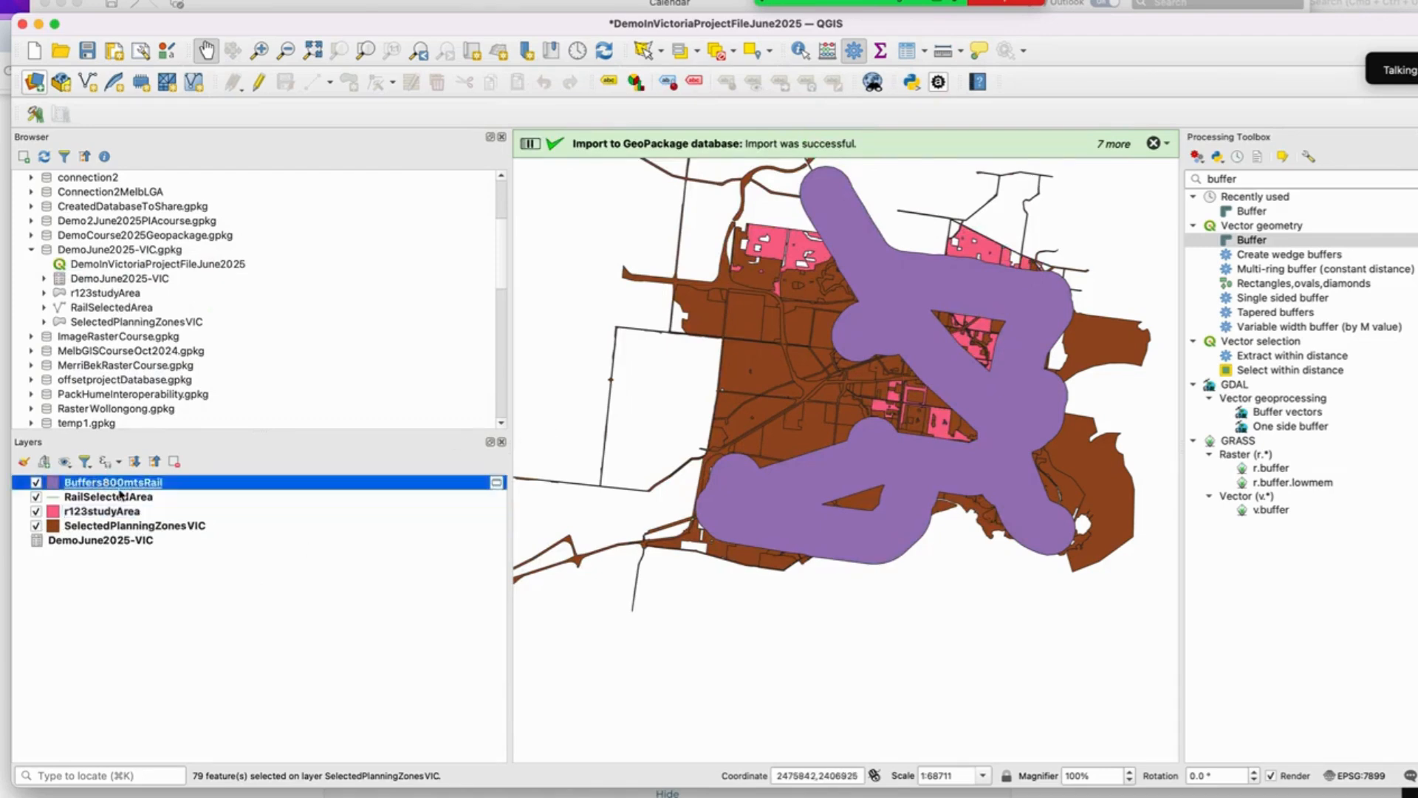
Step: Set the Buffers800mtsRail layer's fill opacity to 77.5% through layer styling and apply it
left_click_drag(118, 491, 986, 565)
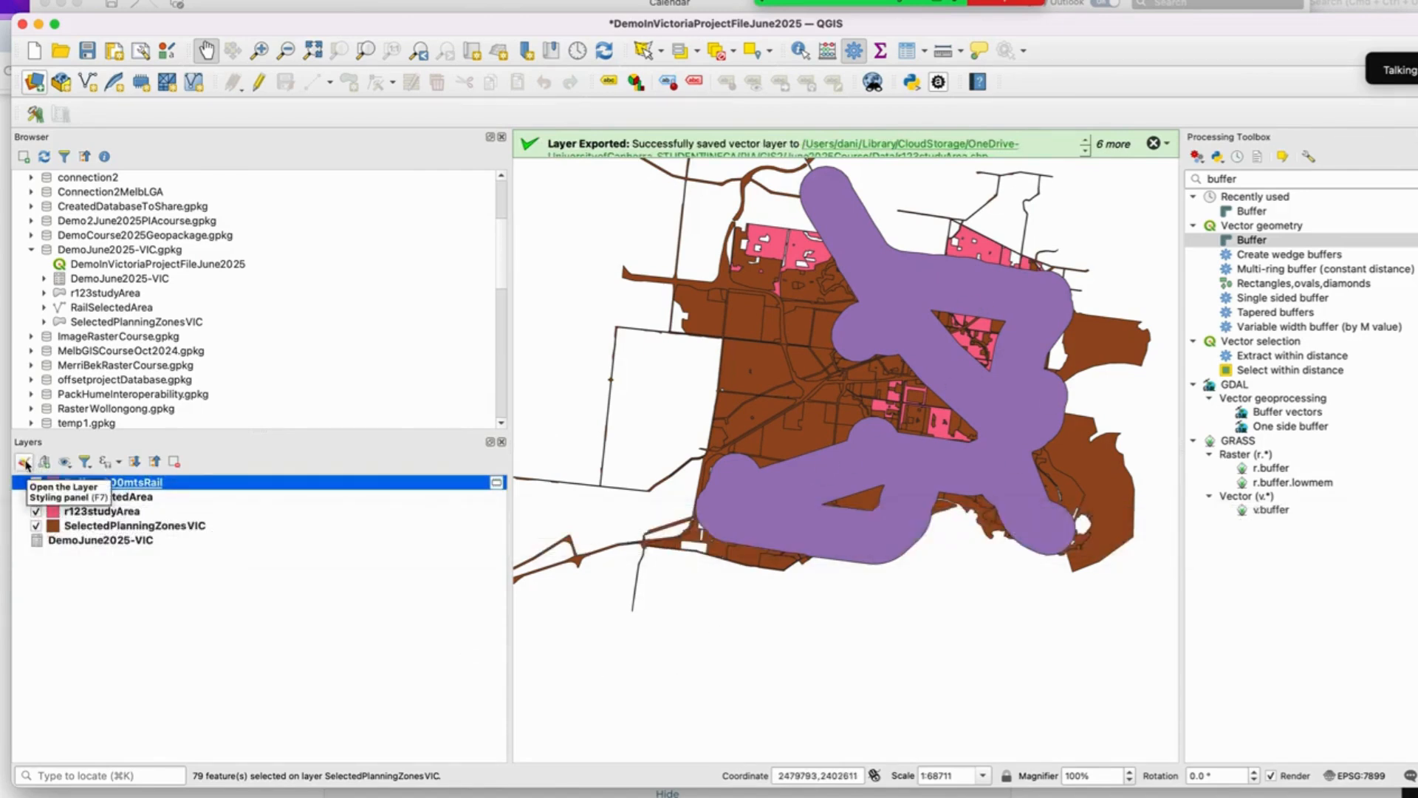
left_click(24, 463)
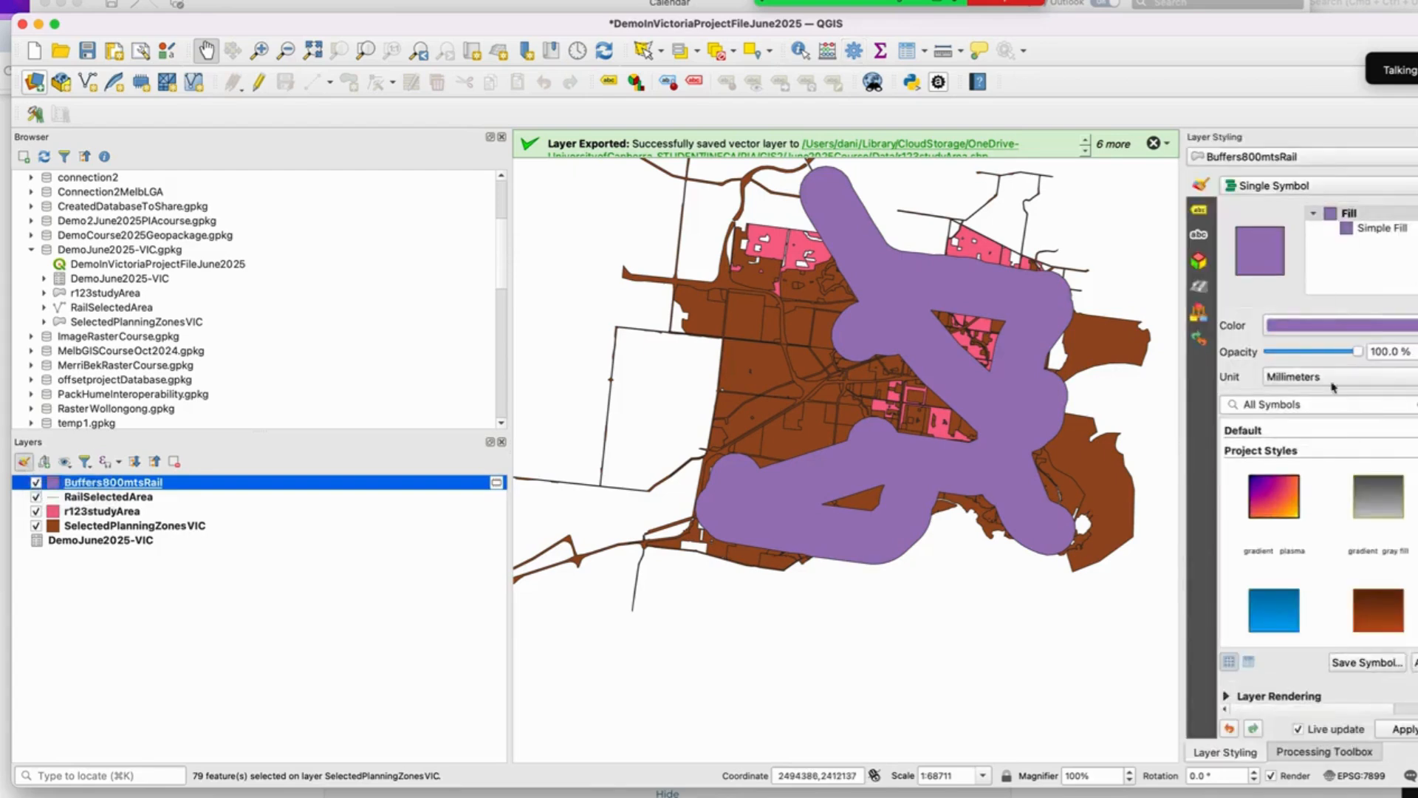
left_click_drag(1358, 352, 1338, 355)
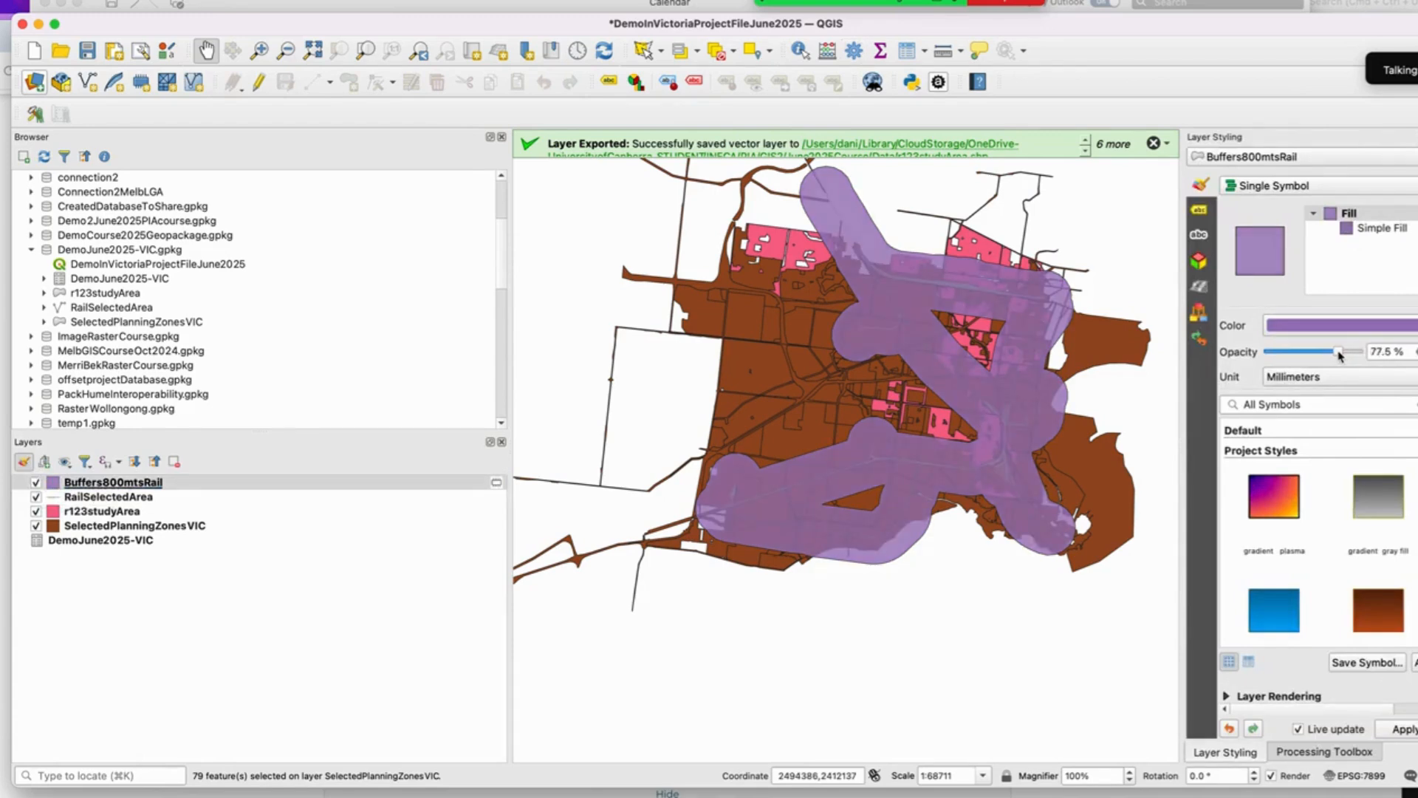
left_click(1410, 732)
left_click(23, 463)
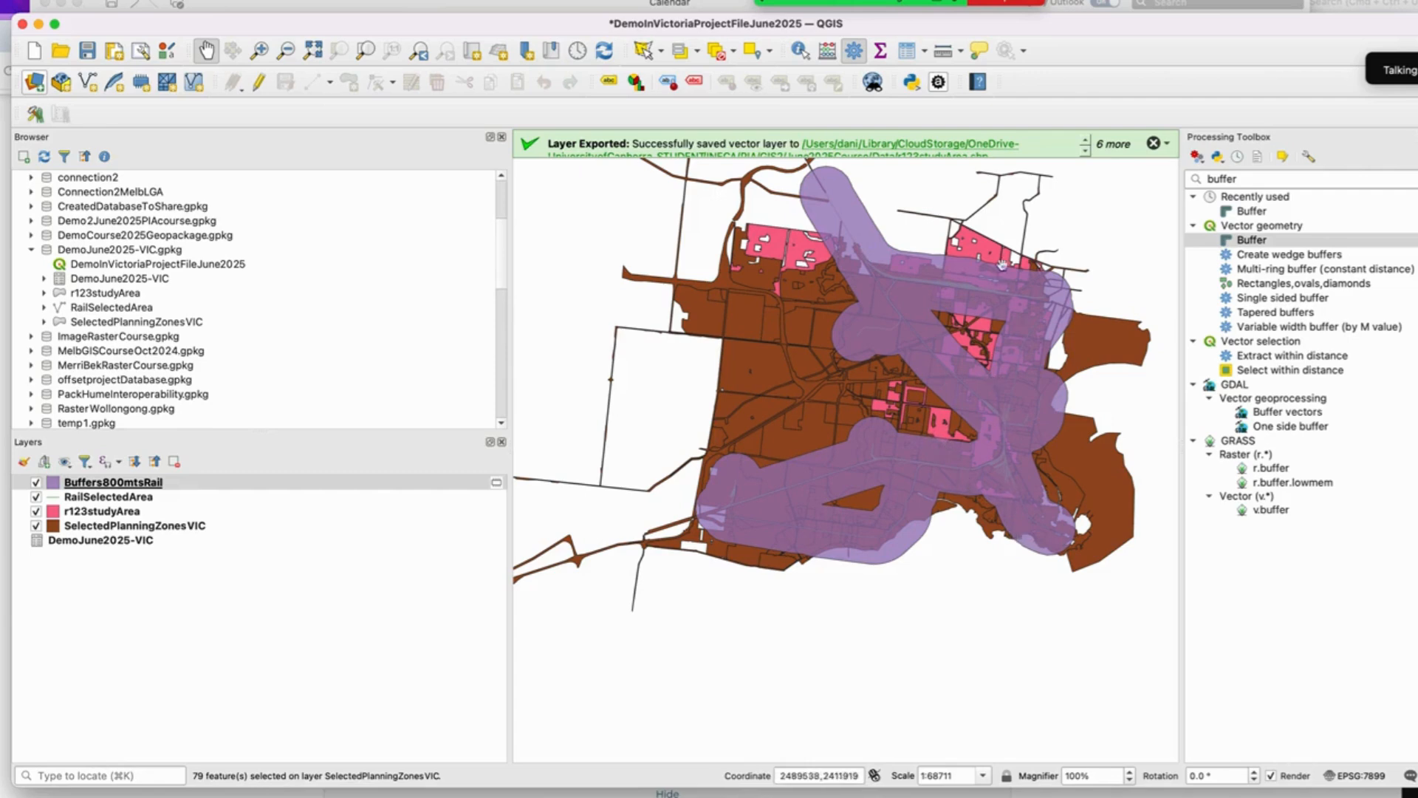
Step: Open the attribute table of the r123studyArea layer
left_click(118, 512)
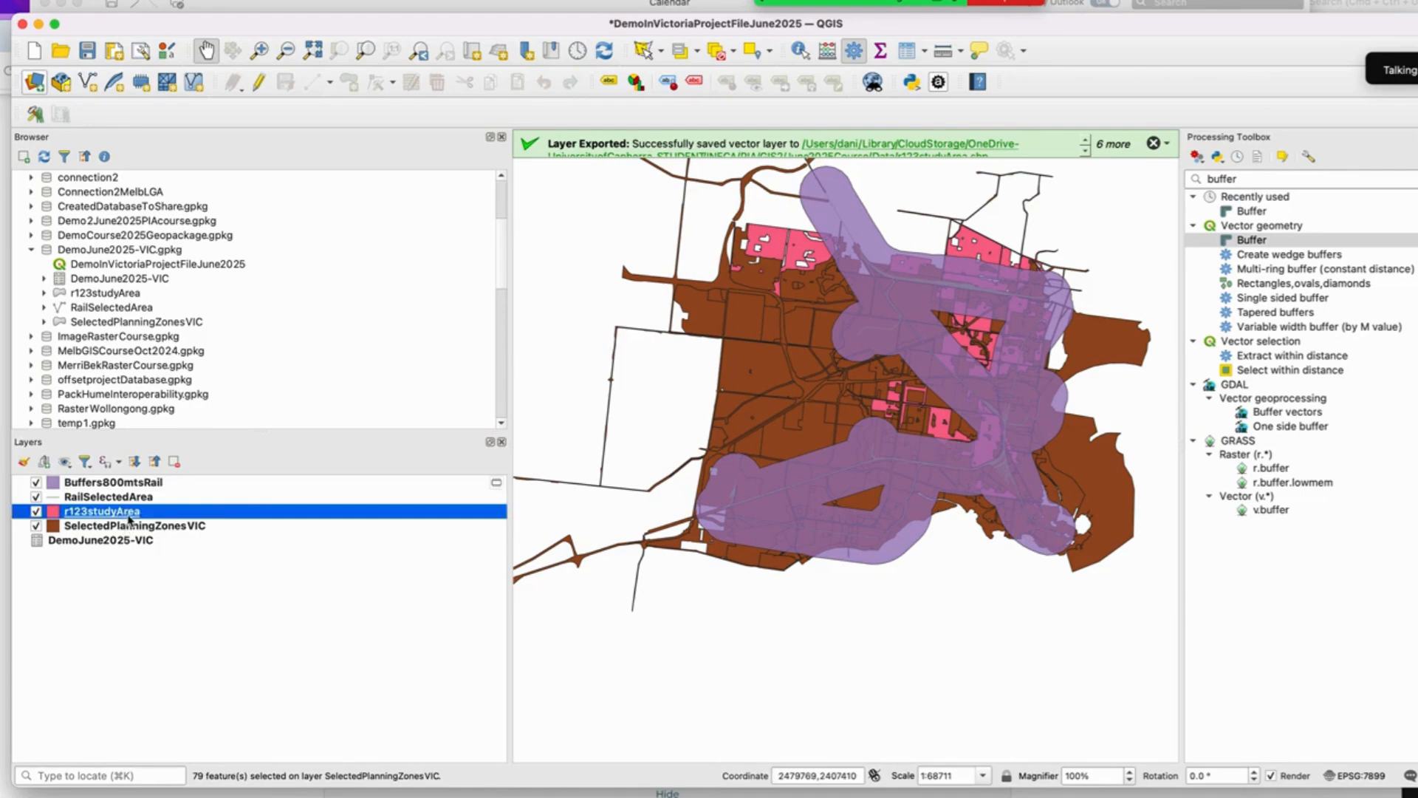
right_click(130, 519)
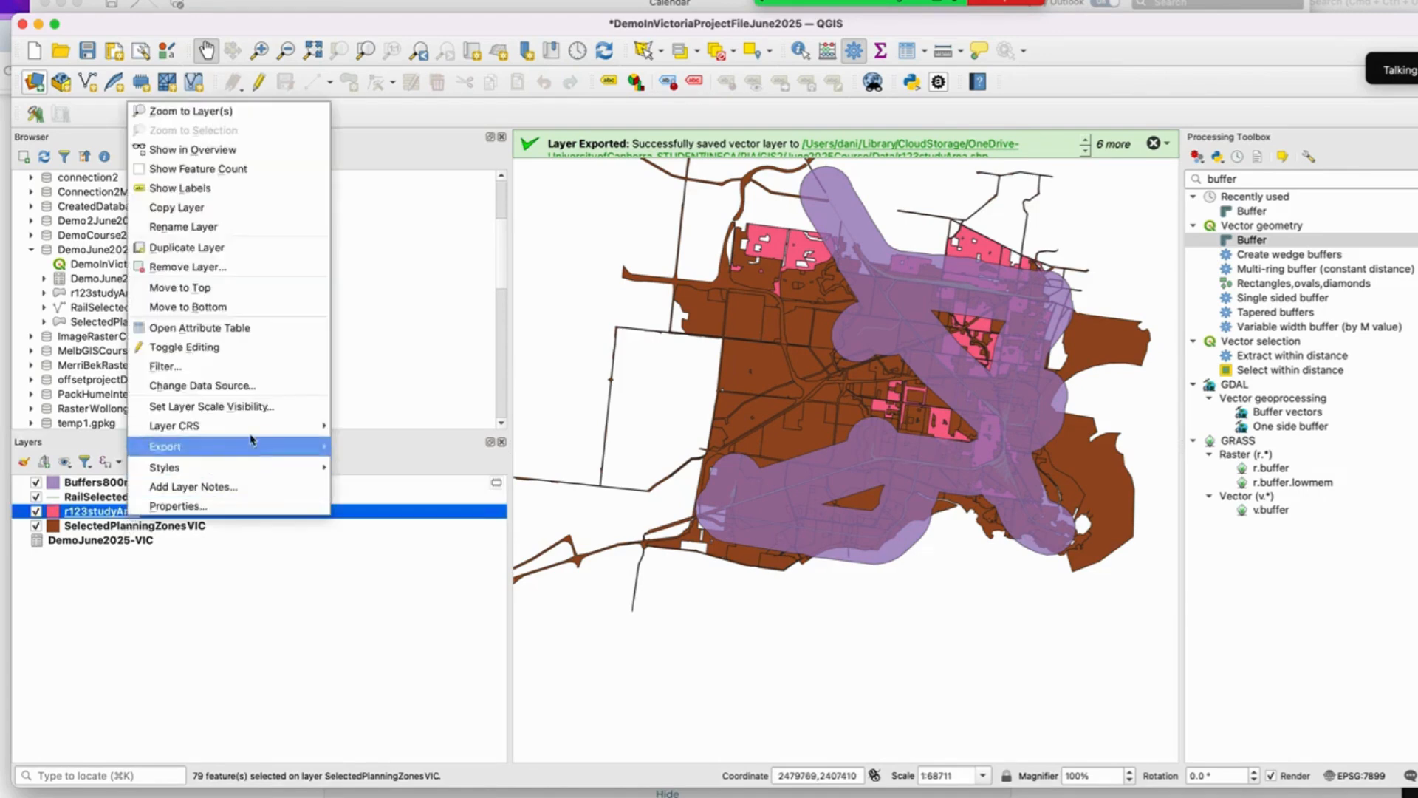
left_click(250, 327)
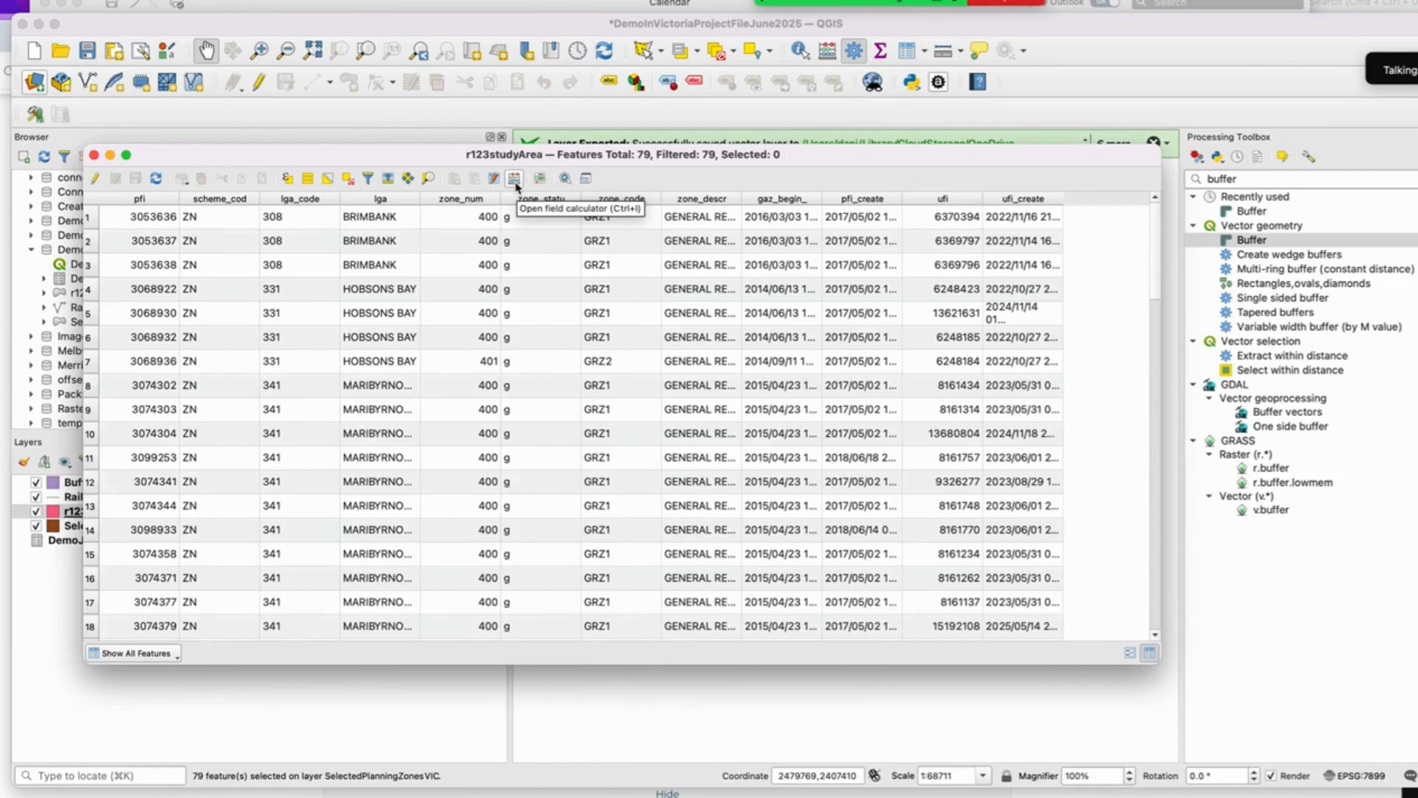
Step: Use the field calculator to create a new integer field AreaM2 computed with the $area expression
left_click(515, 179)
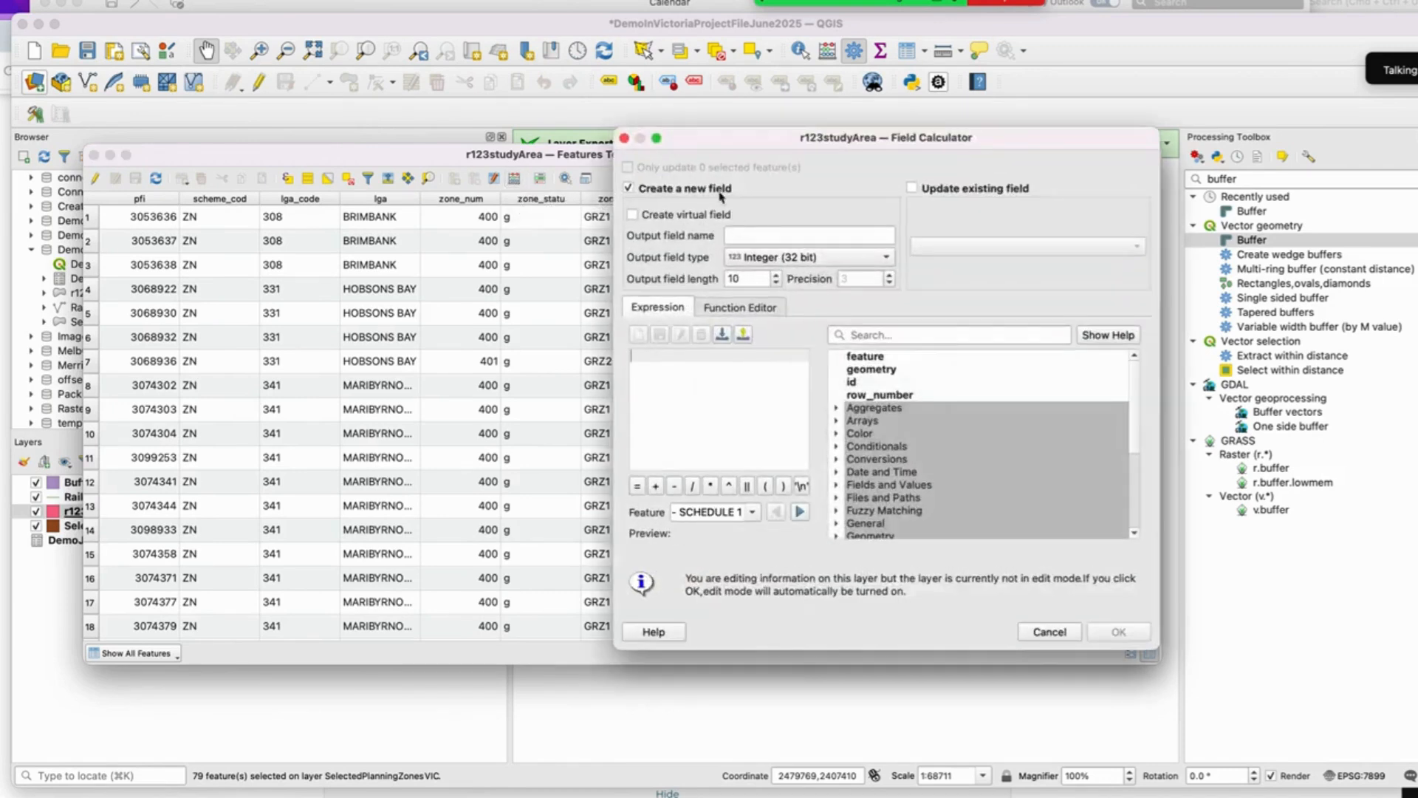
left_click_drag(758, 142, 718, 121)
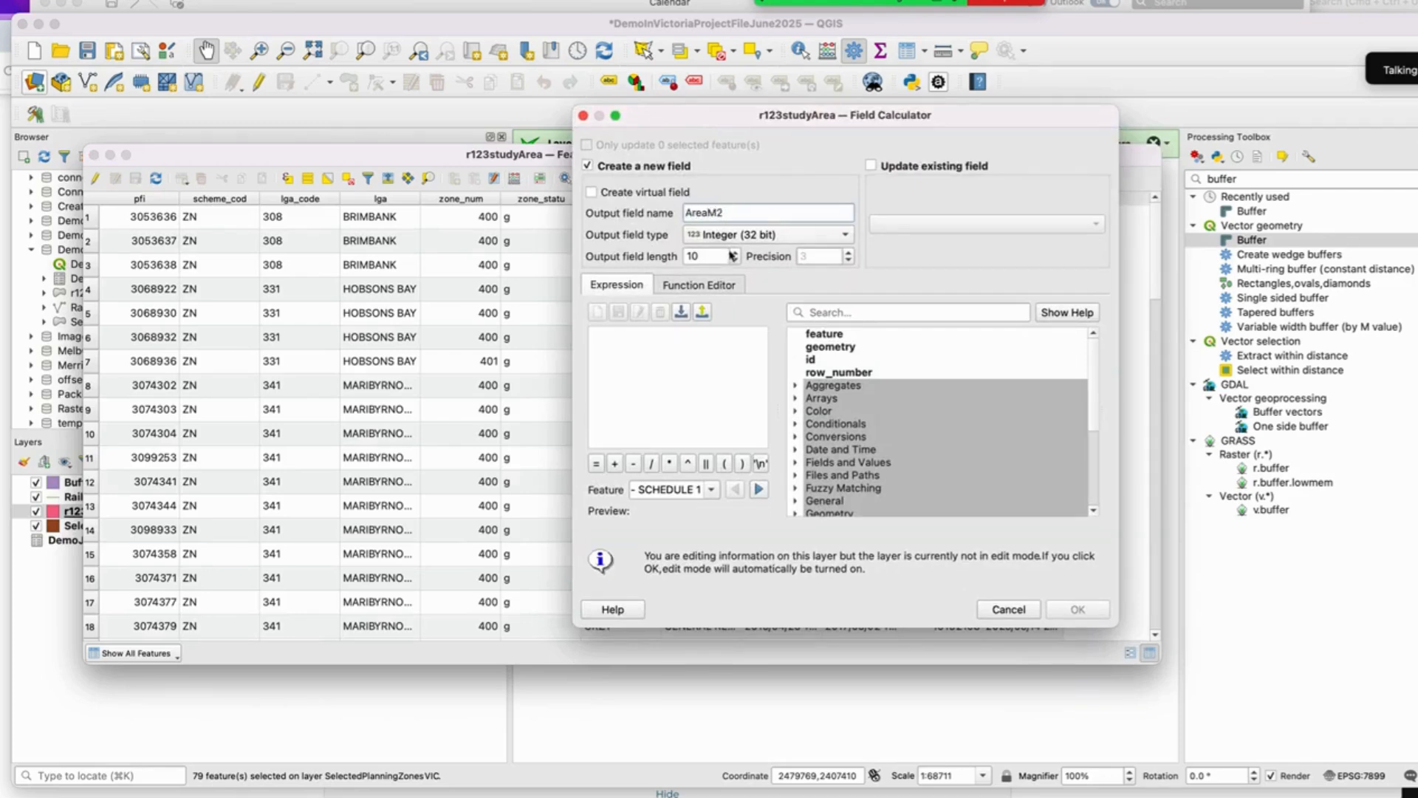
scroll(815, 434, "down", 2)
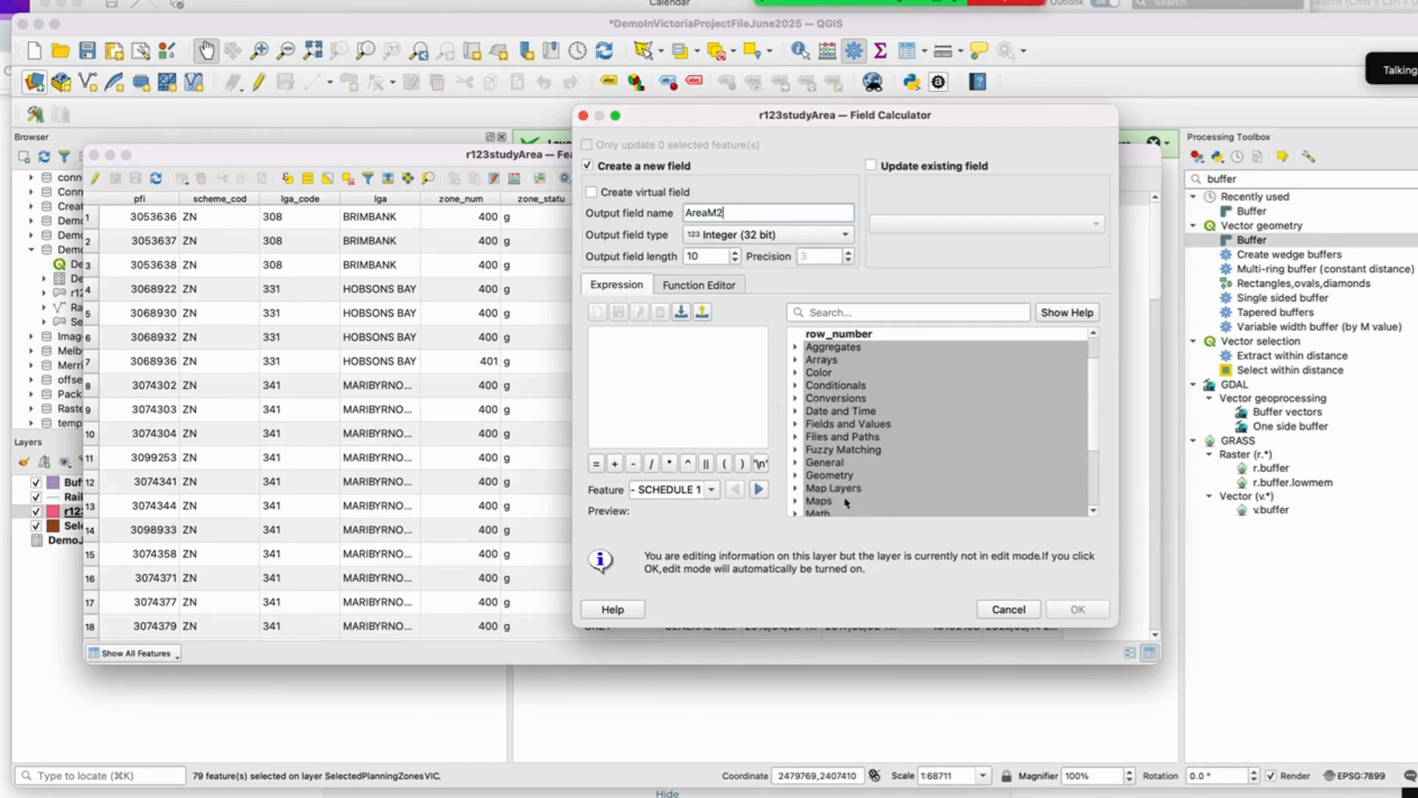
left_click(795, 475)
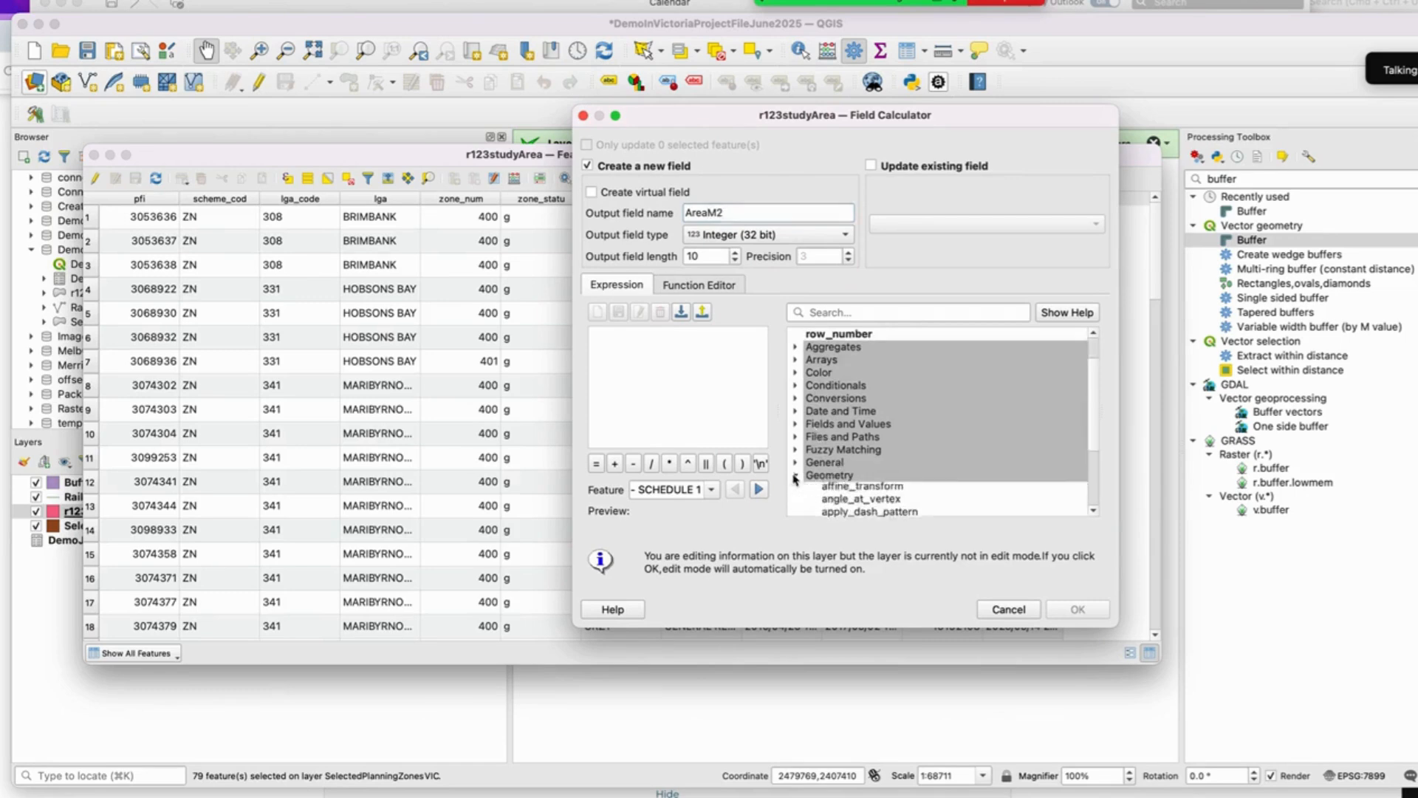
scroll(861, 473, "down", 2)
left_click(842, 450)
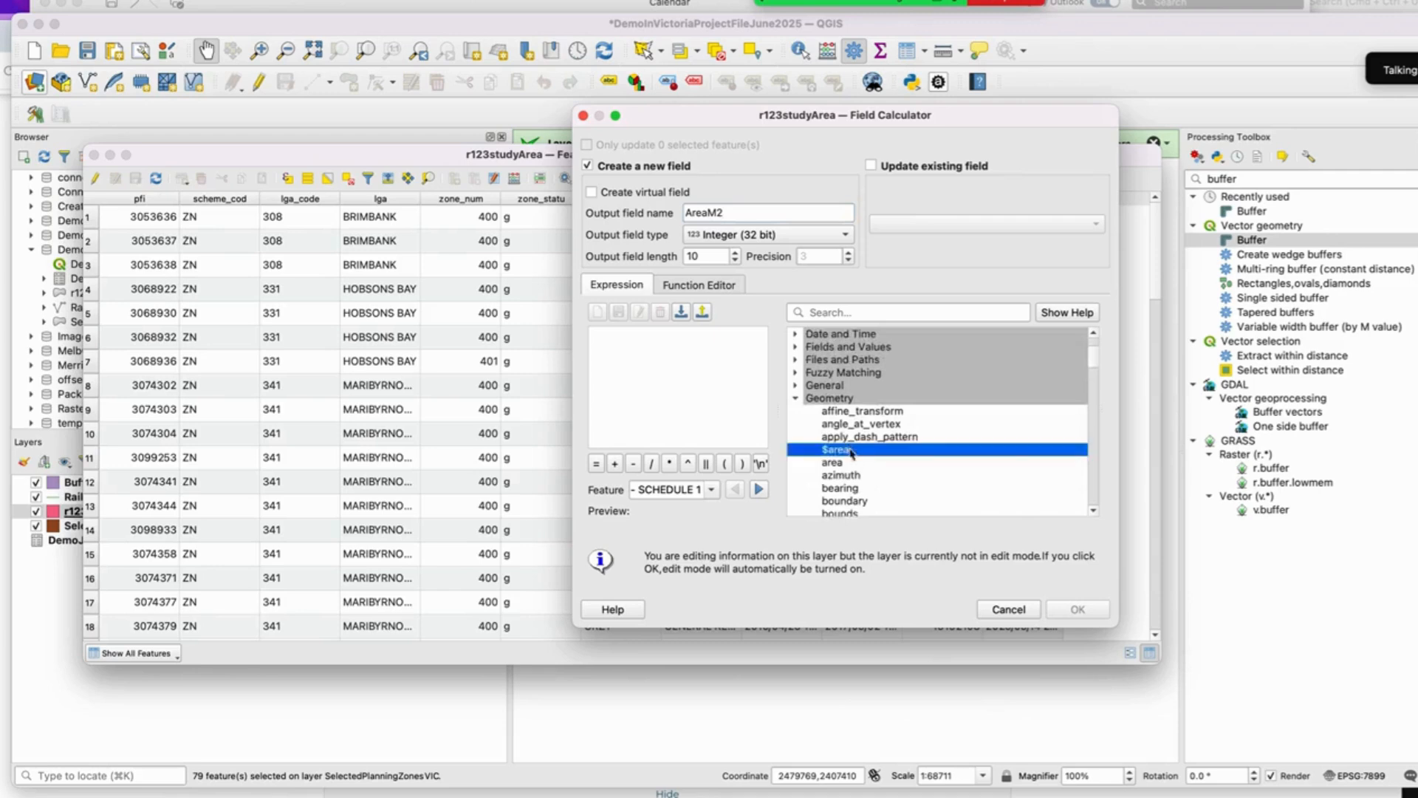
double_click(842, 450)
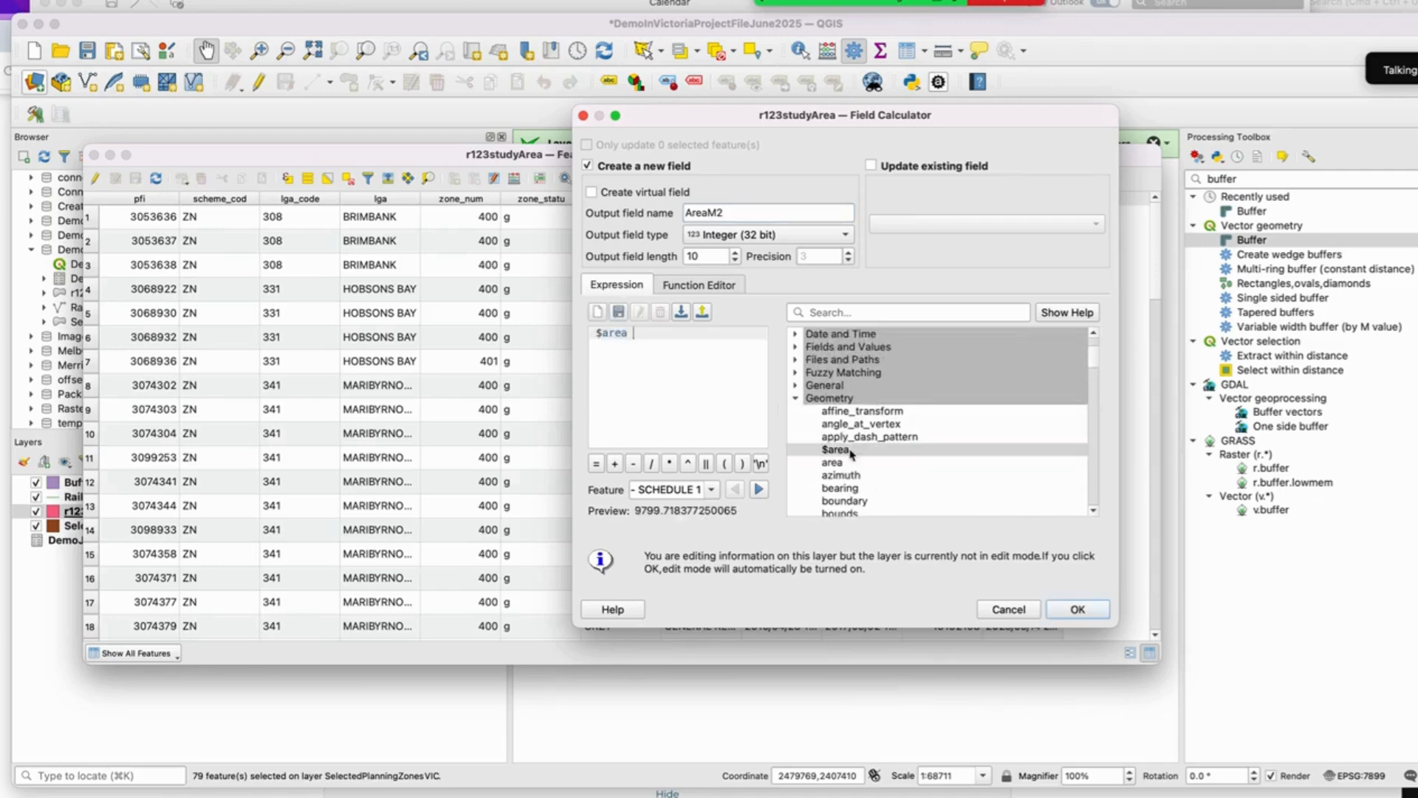
left_click(1078, 610)
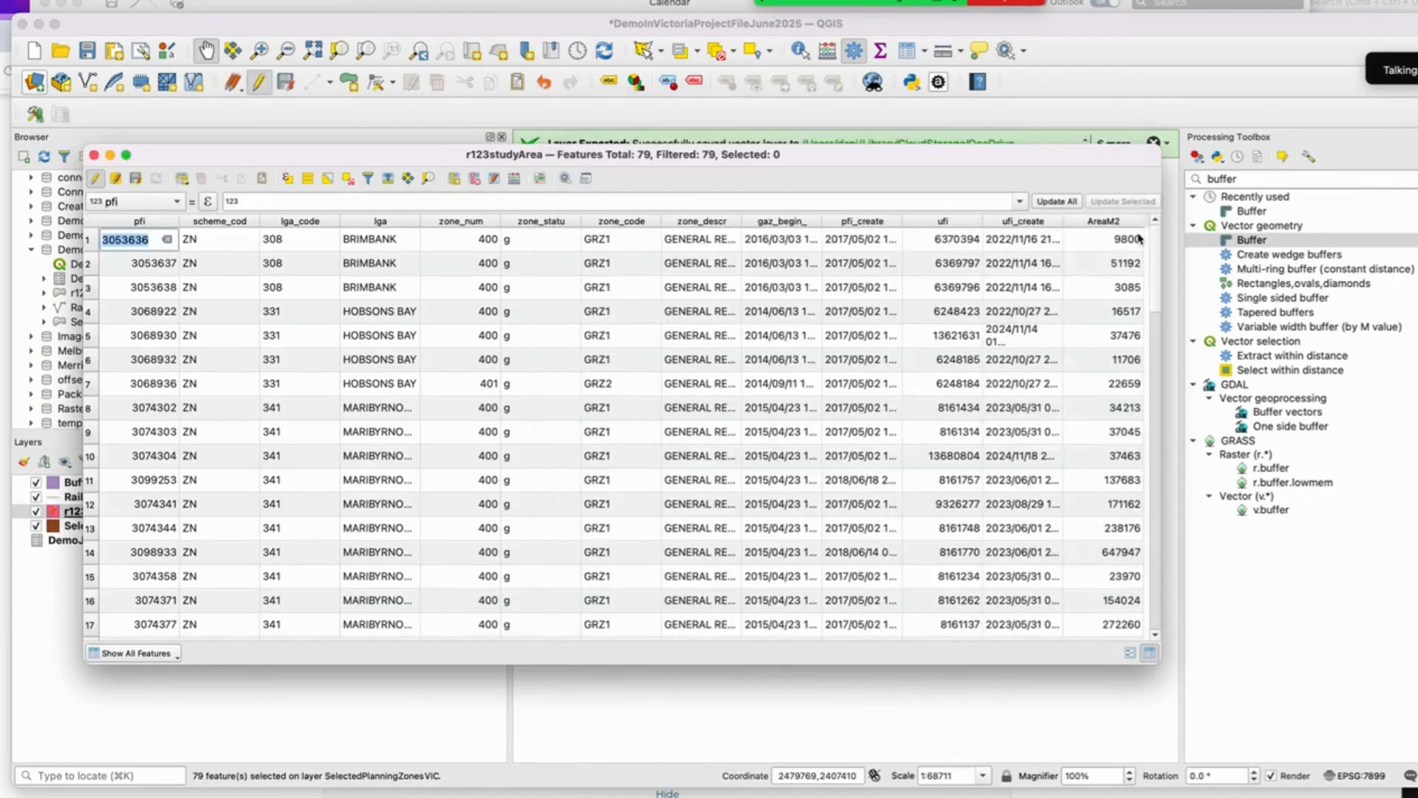
Step: Close the attribute table, then save the edits and stop editing the r123studyArea layer
left_click_drag(1156, 275, 1126, 224)
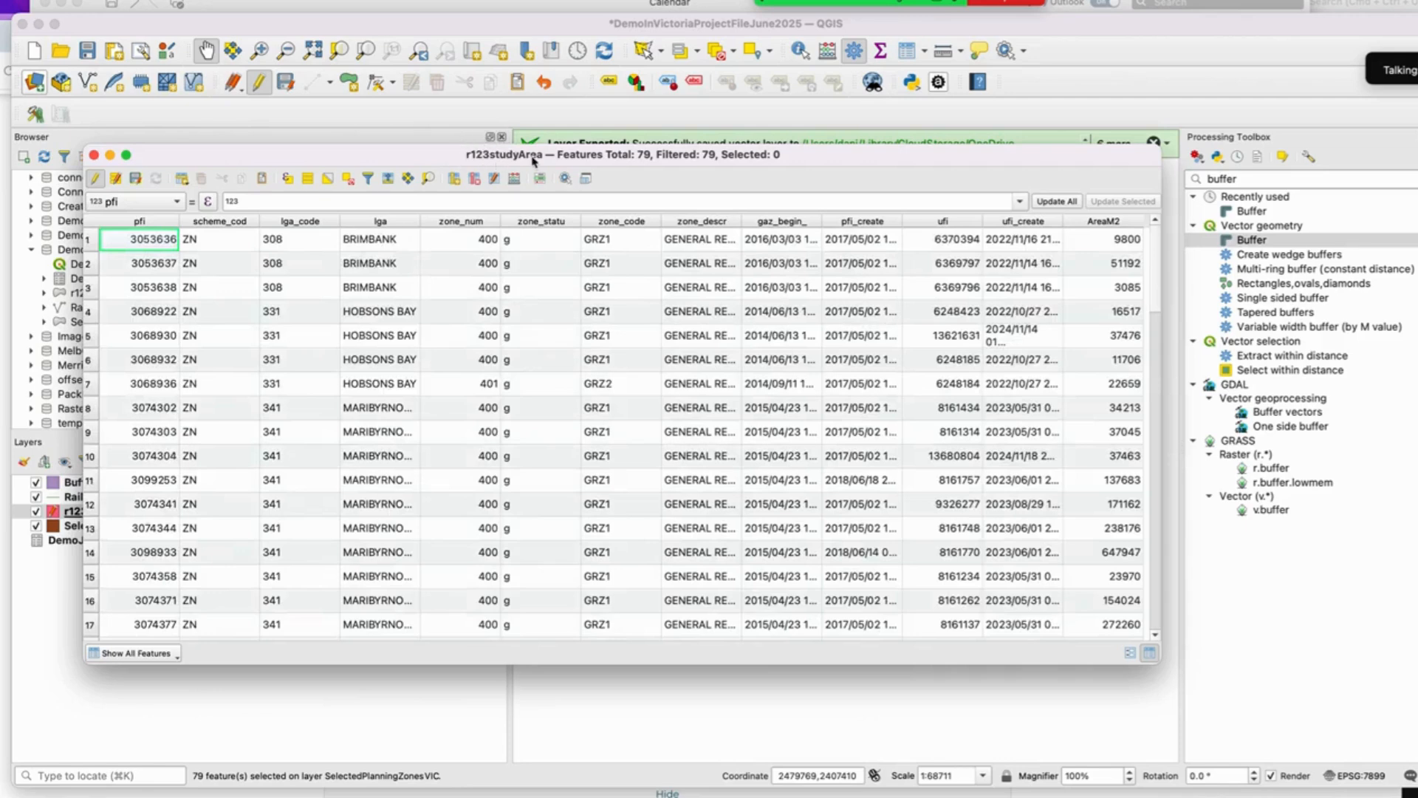
left_click(95, 156)
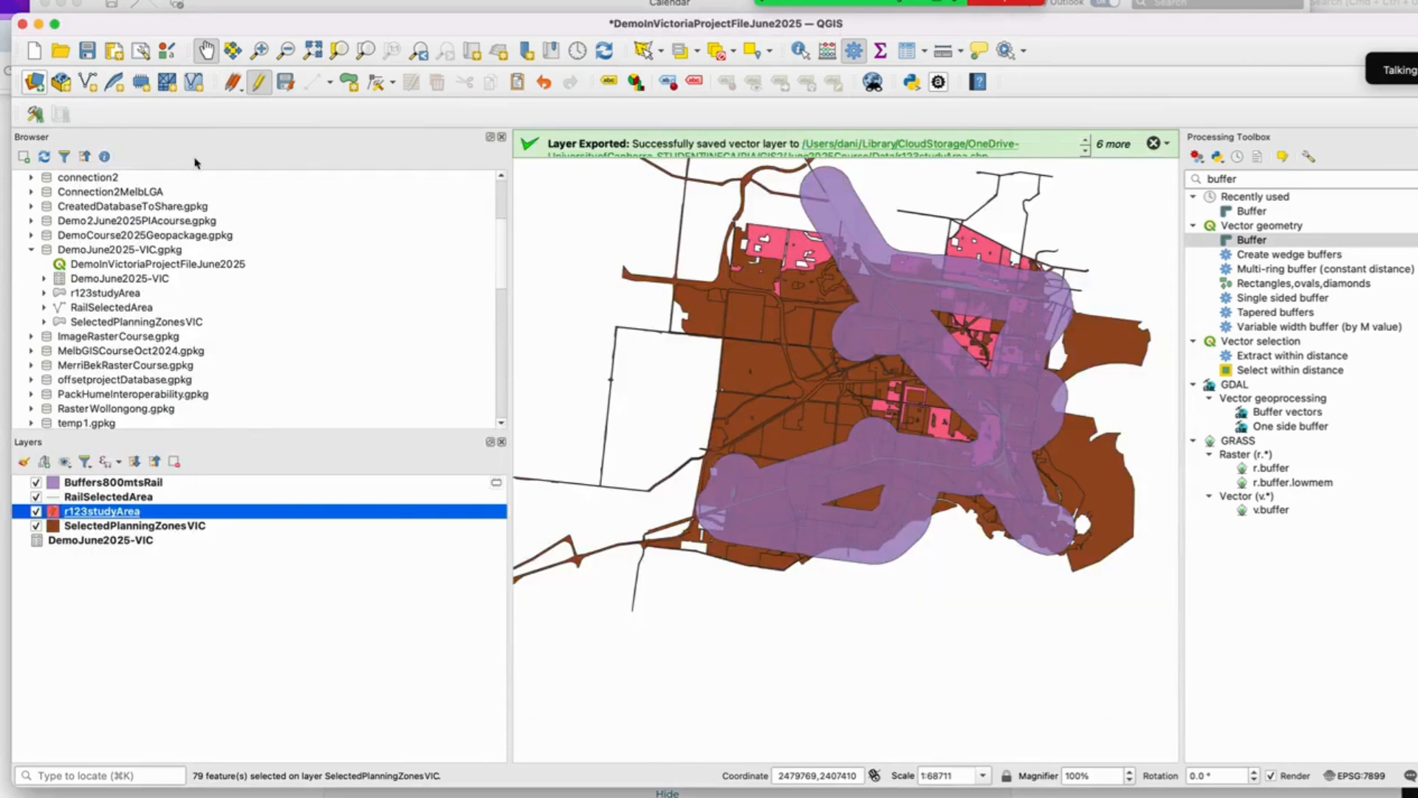
left_click(287, 83)
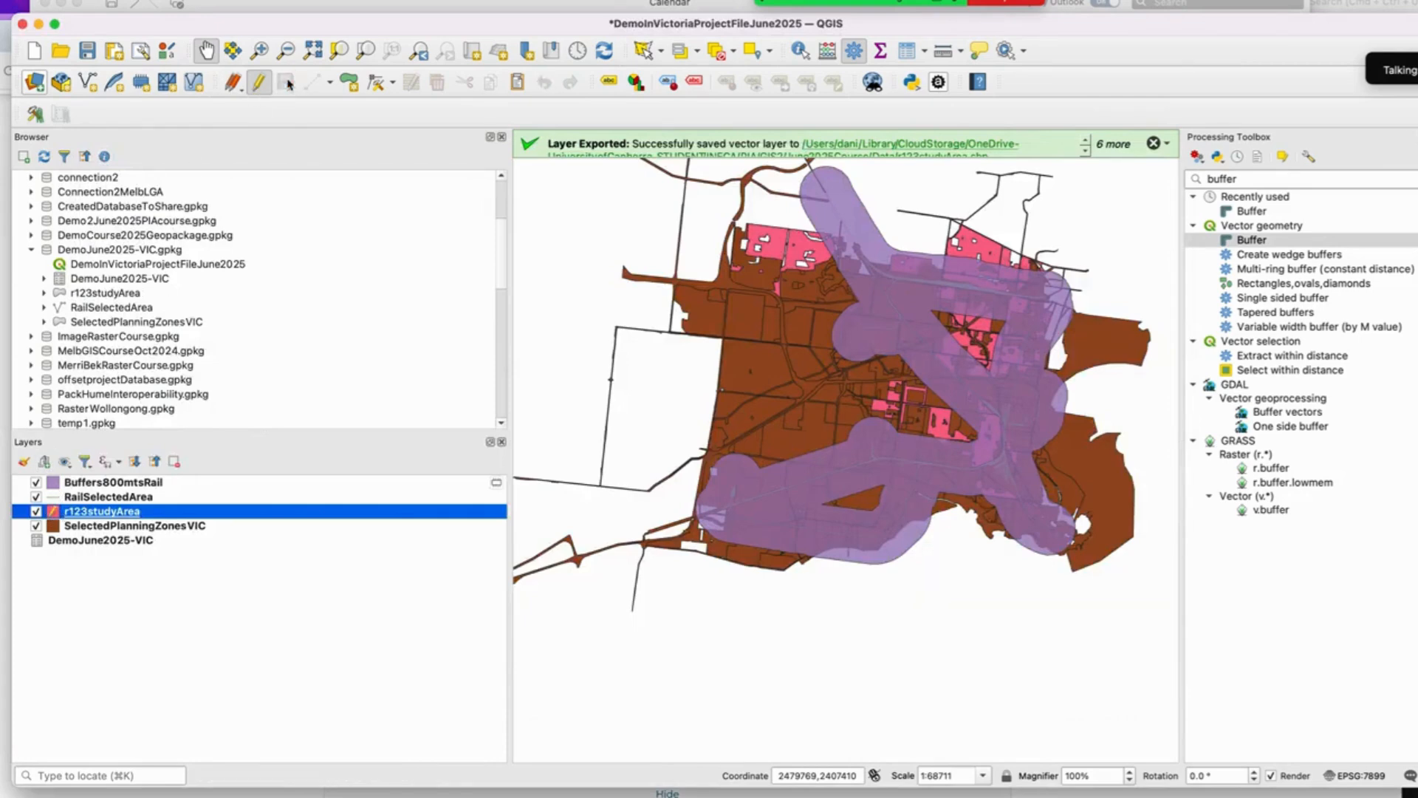
left_click(258, 82)
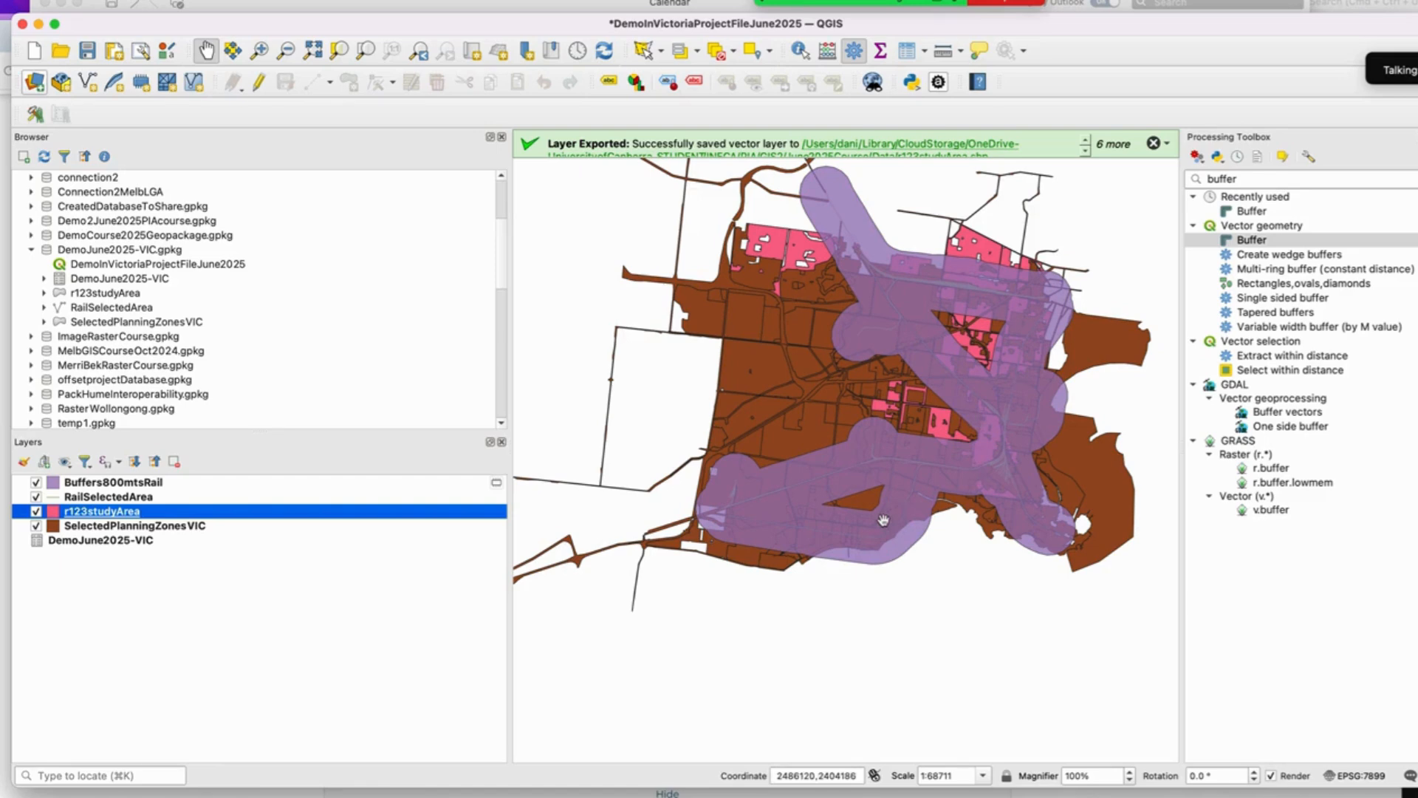
Step: Hide the SelectedPlanningZonesVIC layer to compare the study area zones with the rail buffers
left_click(36, 526)
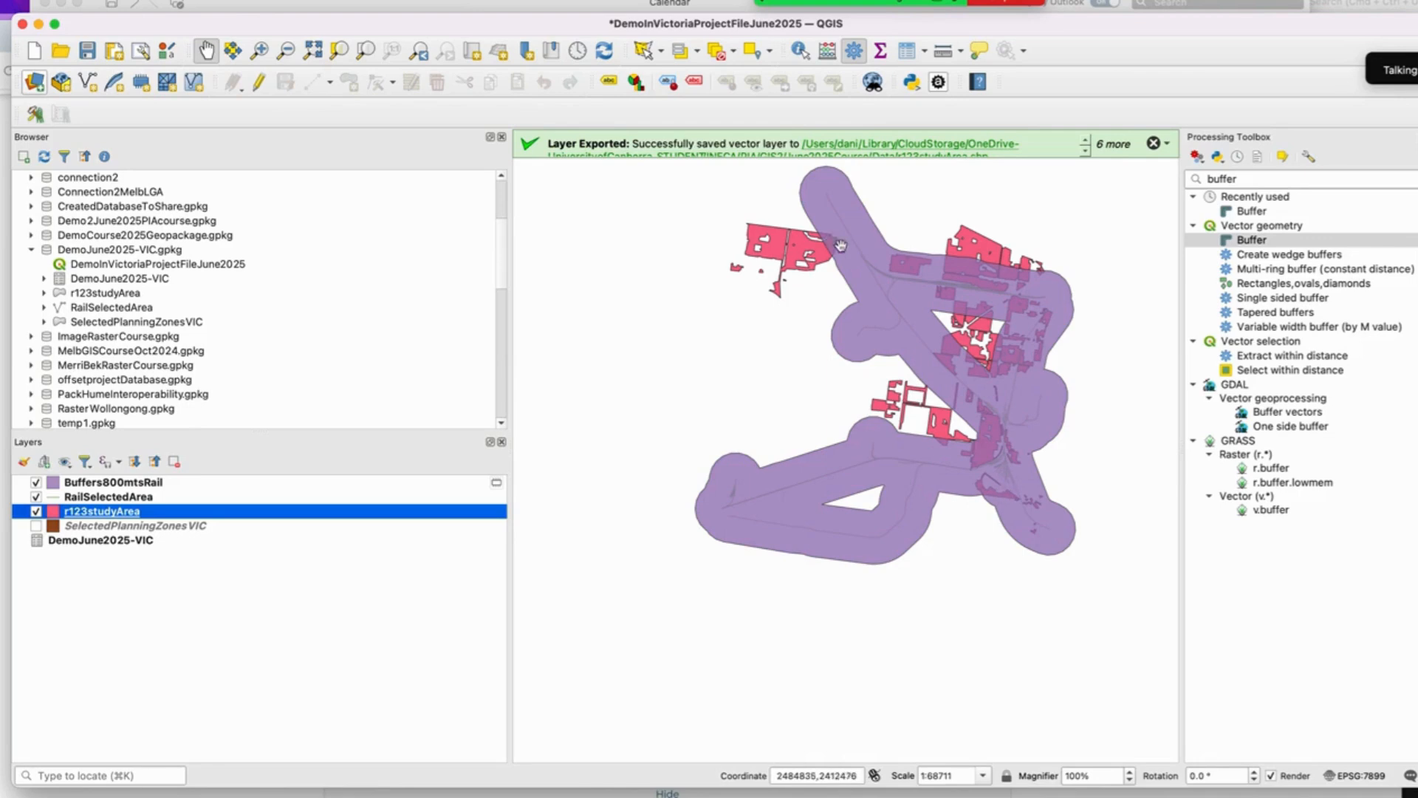
scroll(838, 244, "up", 2)
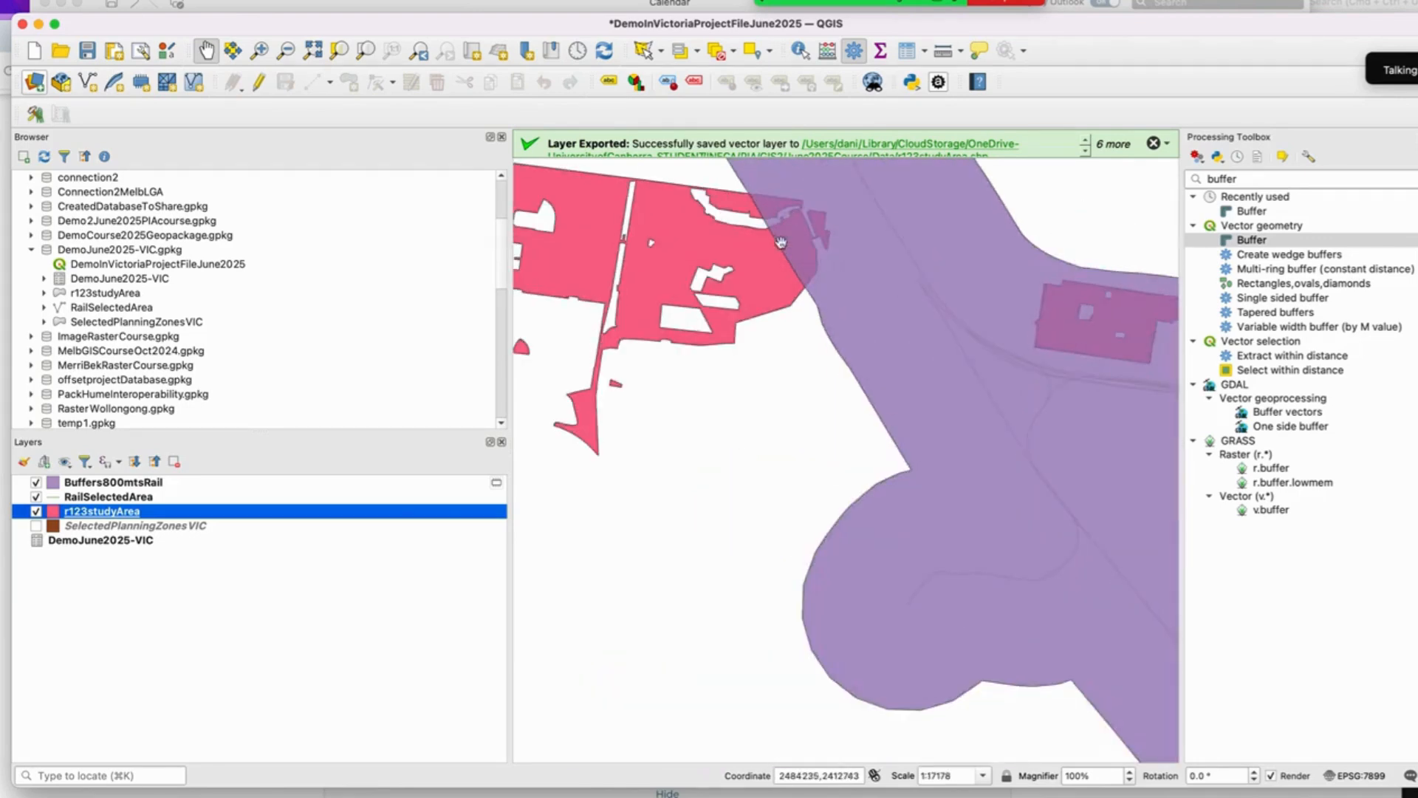
scroll(1049, 276, "down", 2)
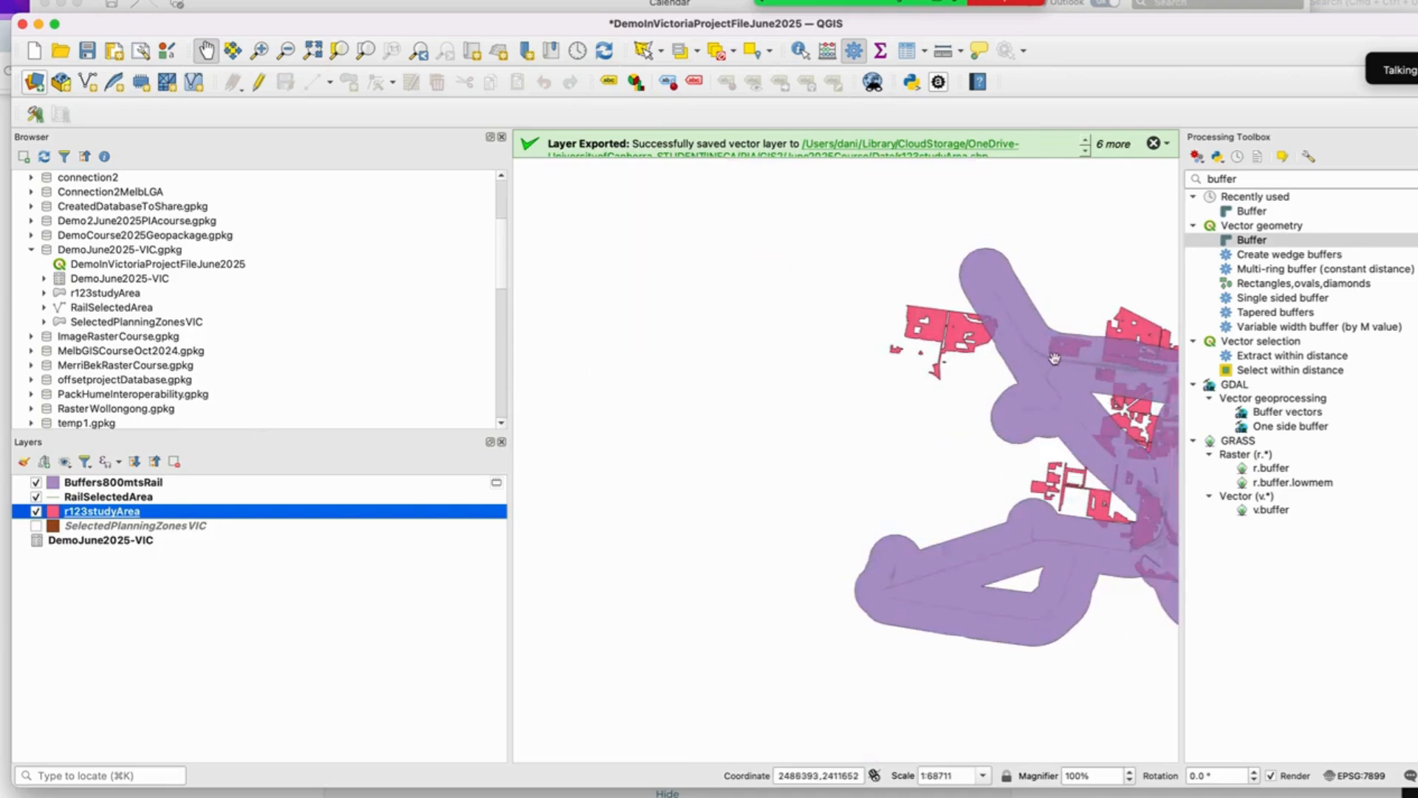
scroll(1088, 390, "down", 1)
left_click_drag(1088, 390, 916, 408)
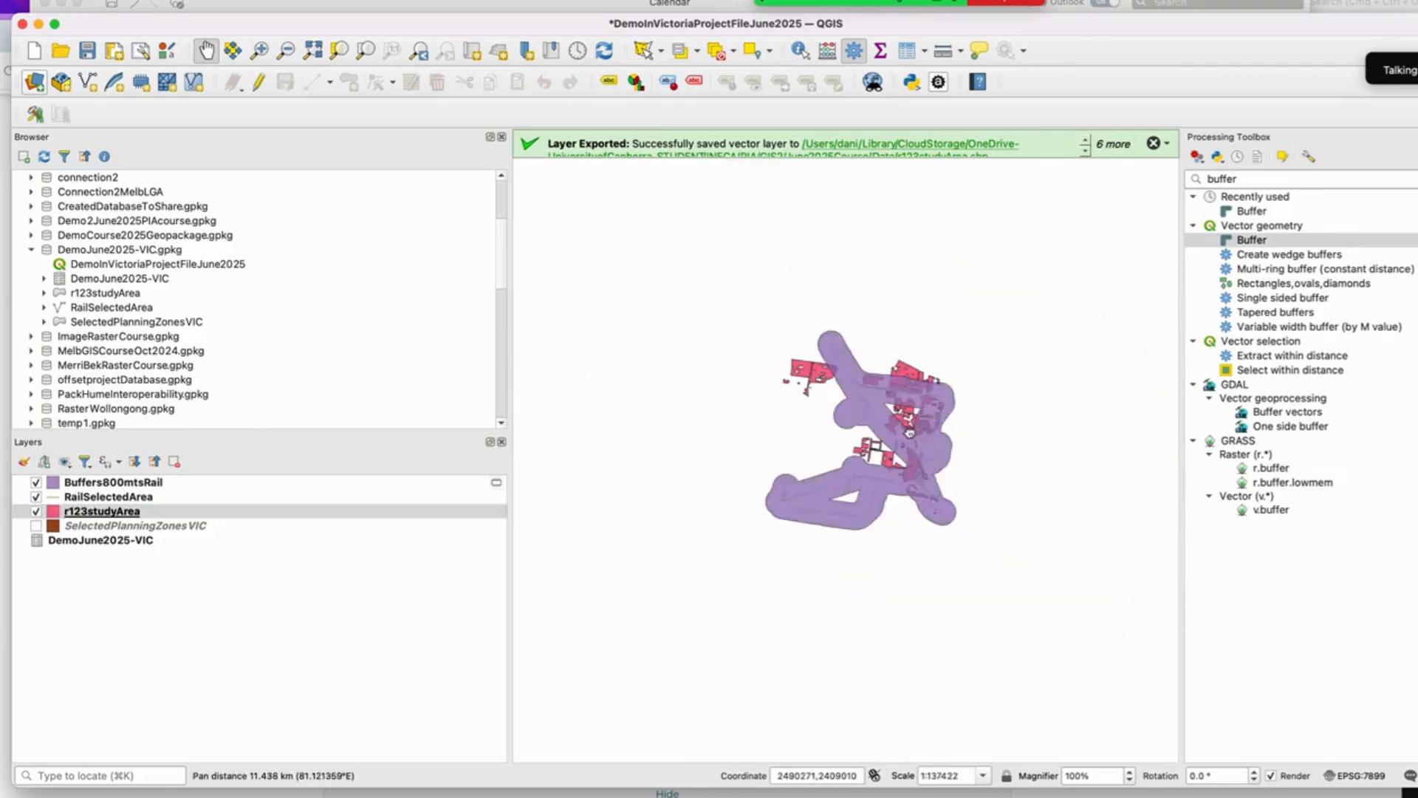
scroll(953, 403, "up", 1)
left_click_drag(846, 452, 930, 448)
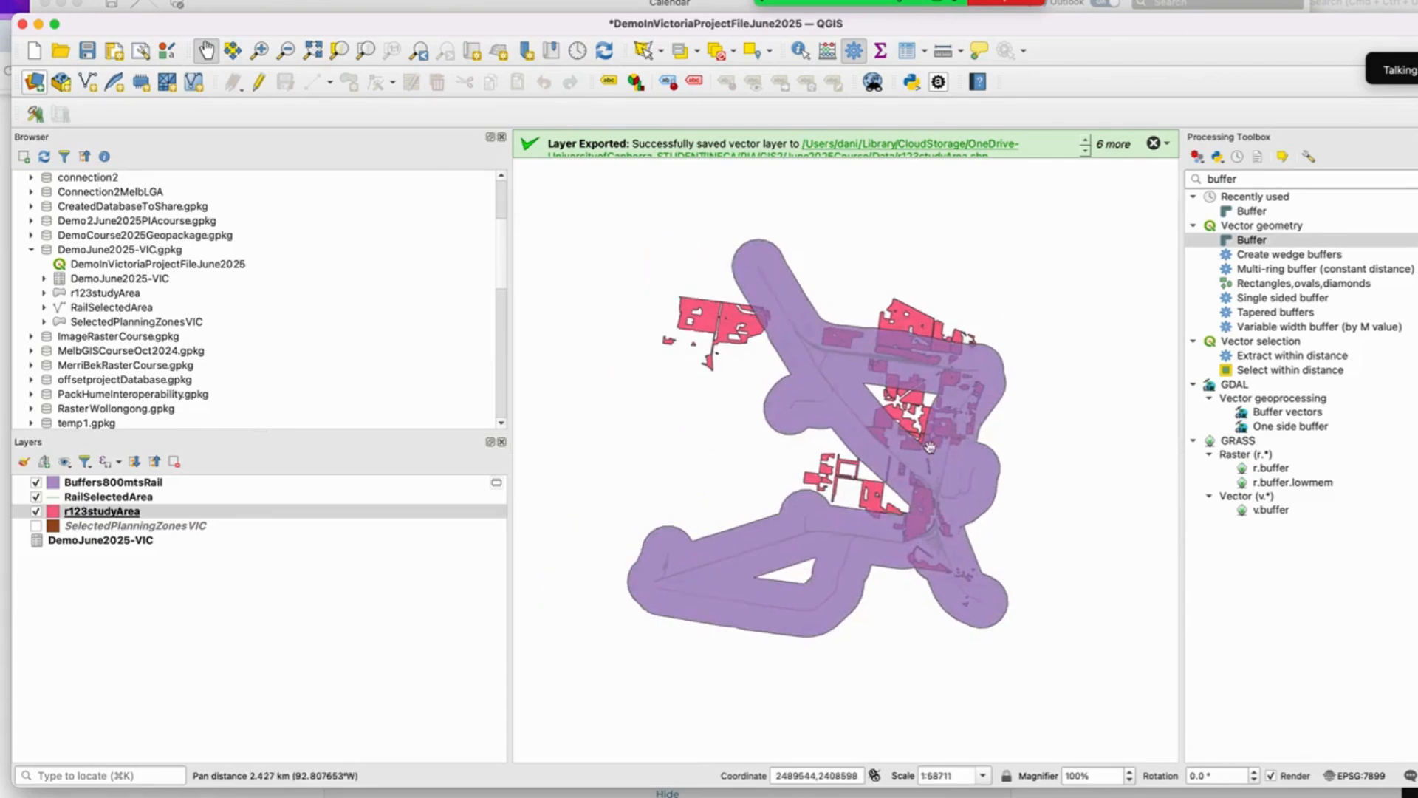
scroll(930, 447, "up", 1)
left_click(923, 448)
scroll(919, 449, "down", 1)
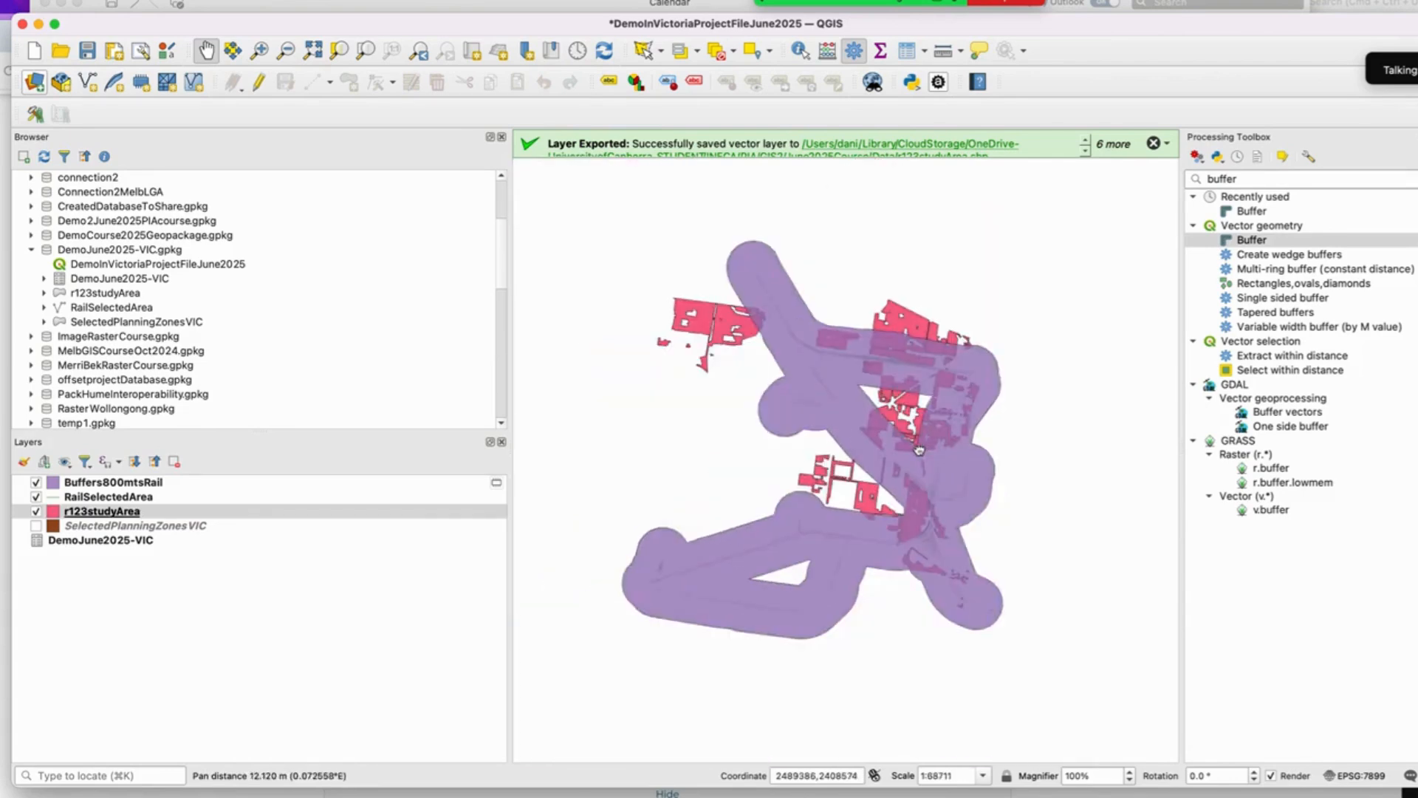
left_click_drag(919, 450, 938, 444)
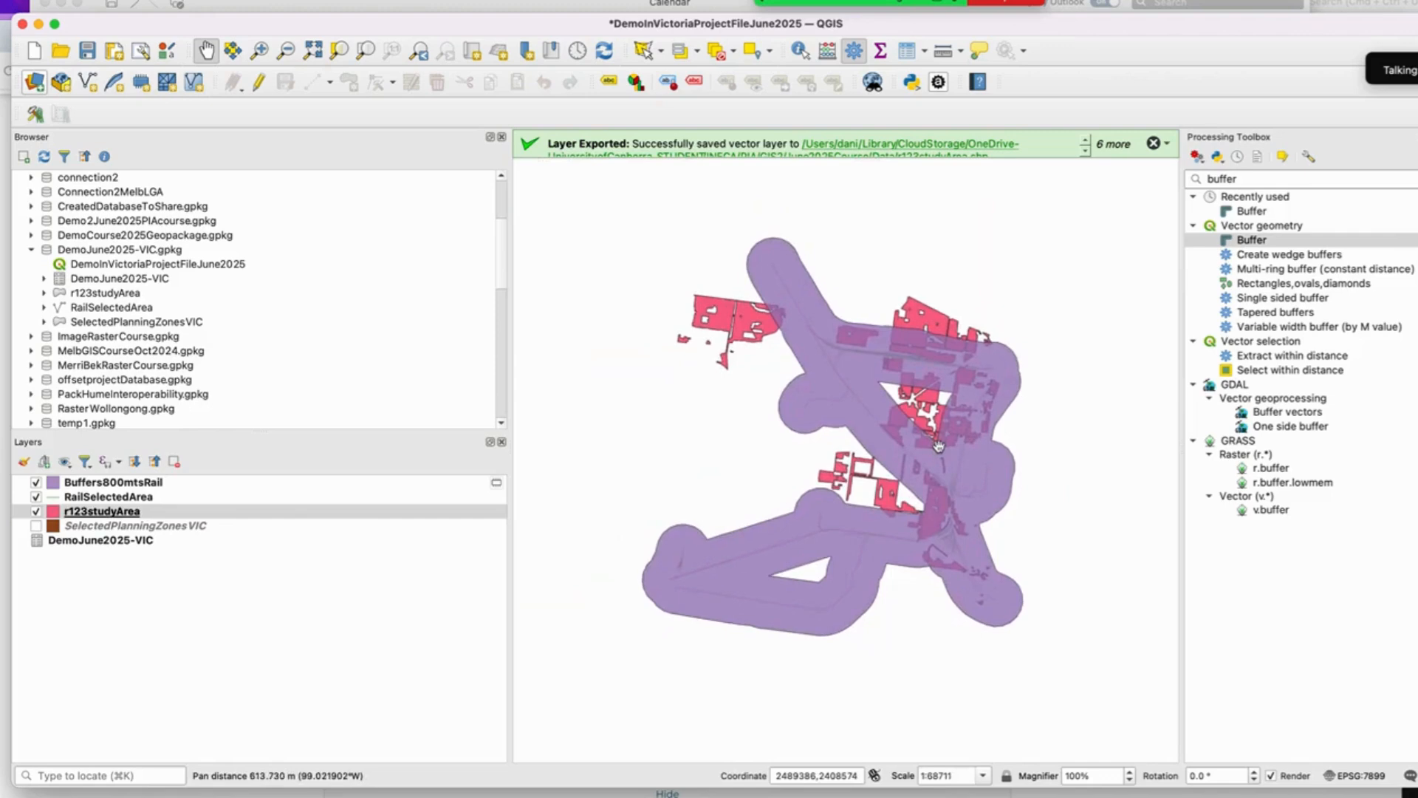
Step: Search the processing tools for clip and open the vector Clip geoprocessing tool
double_click(1232, 178)
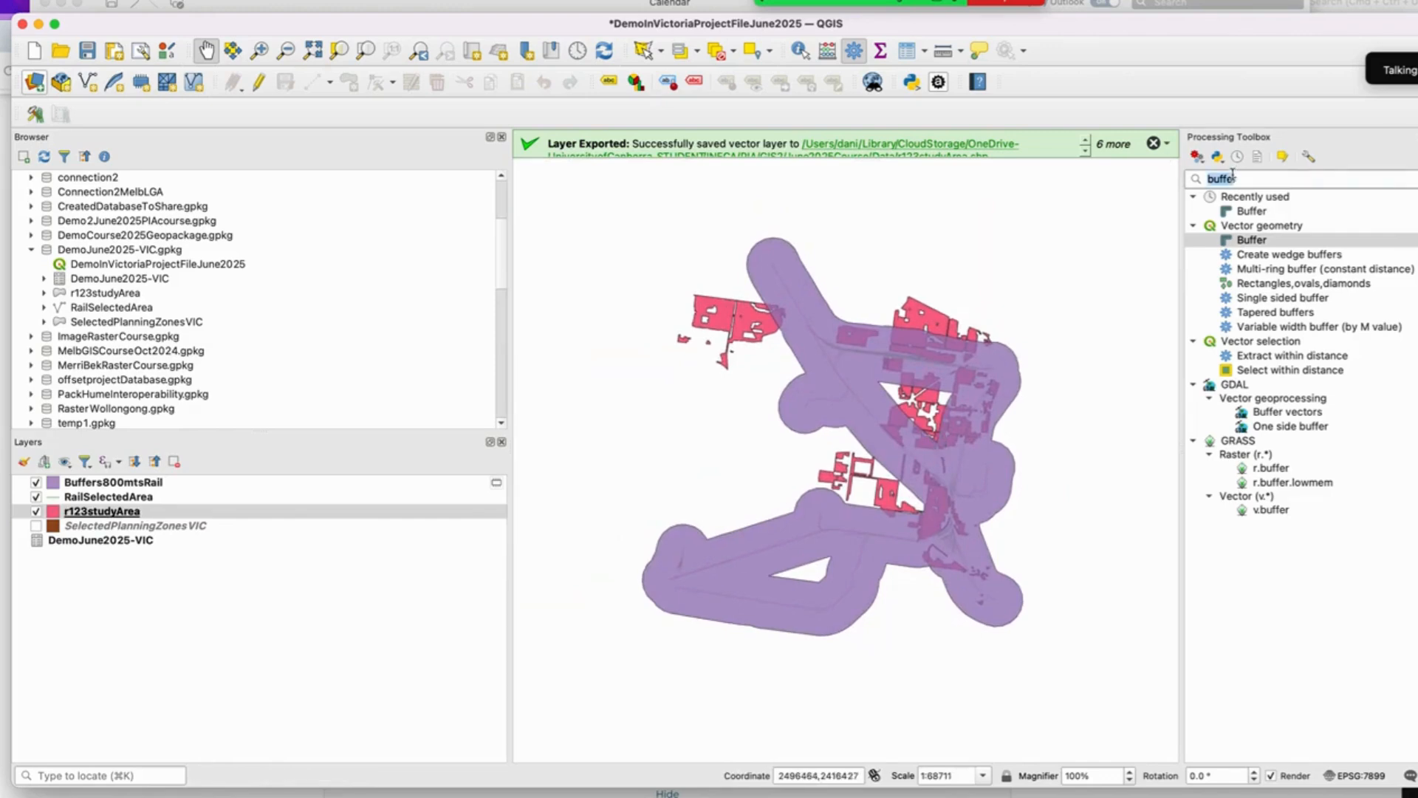
type("clip")
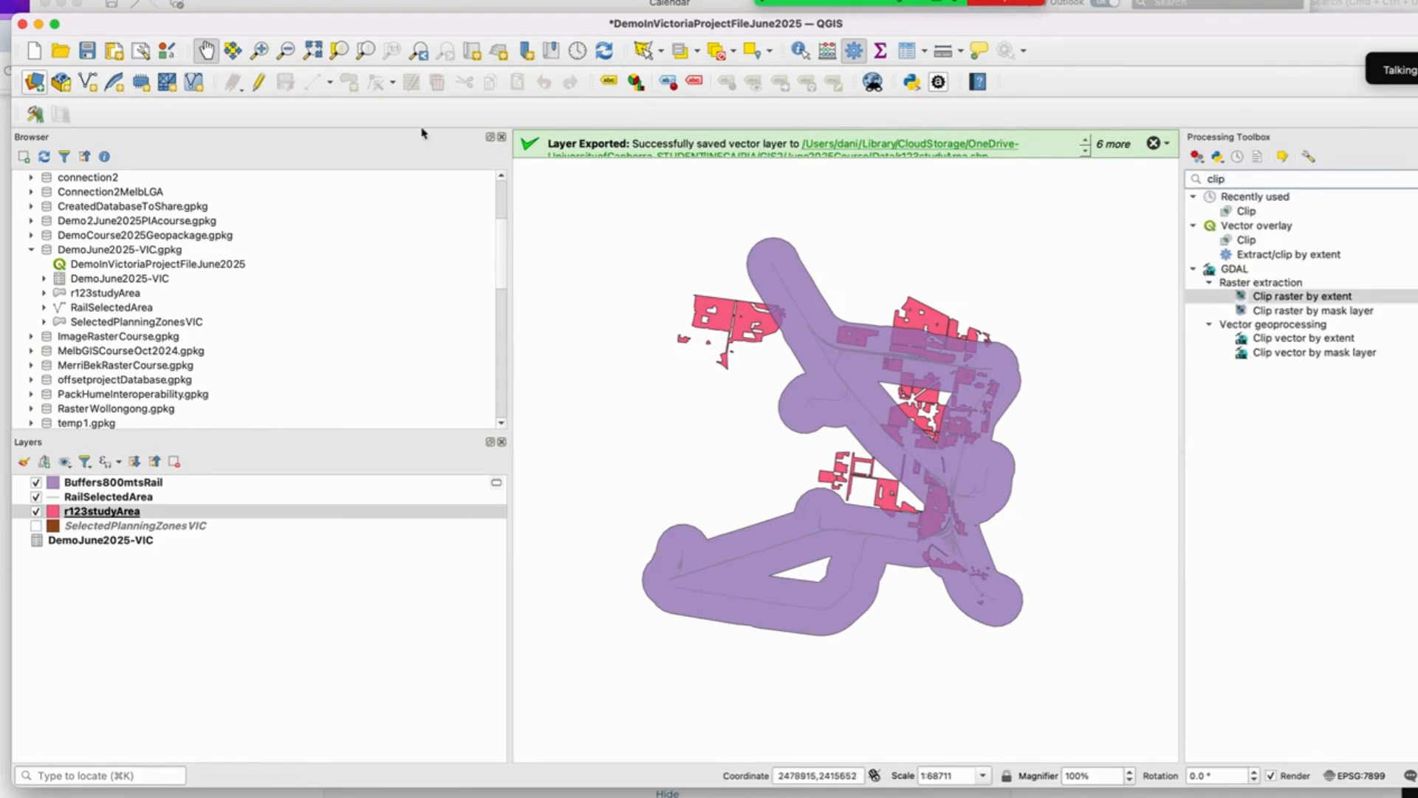
left_click(294, 0)
mouse_move(312, 2)
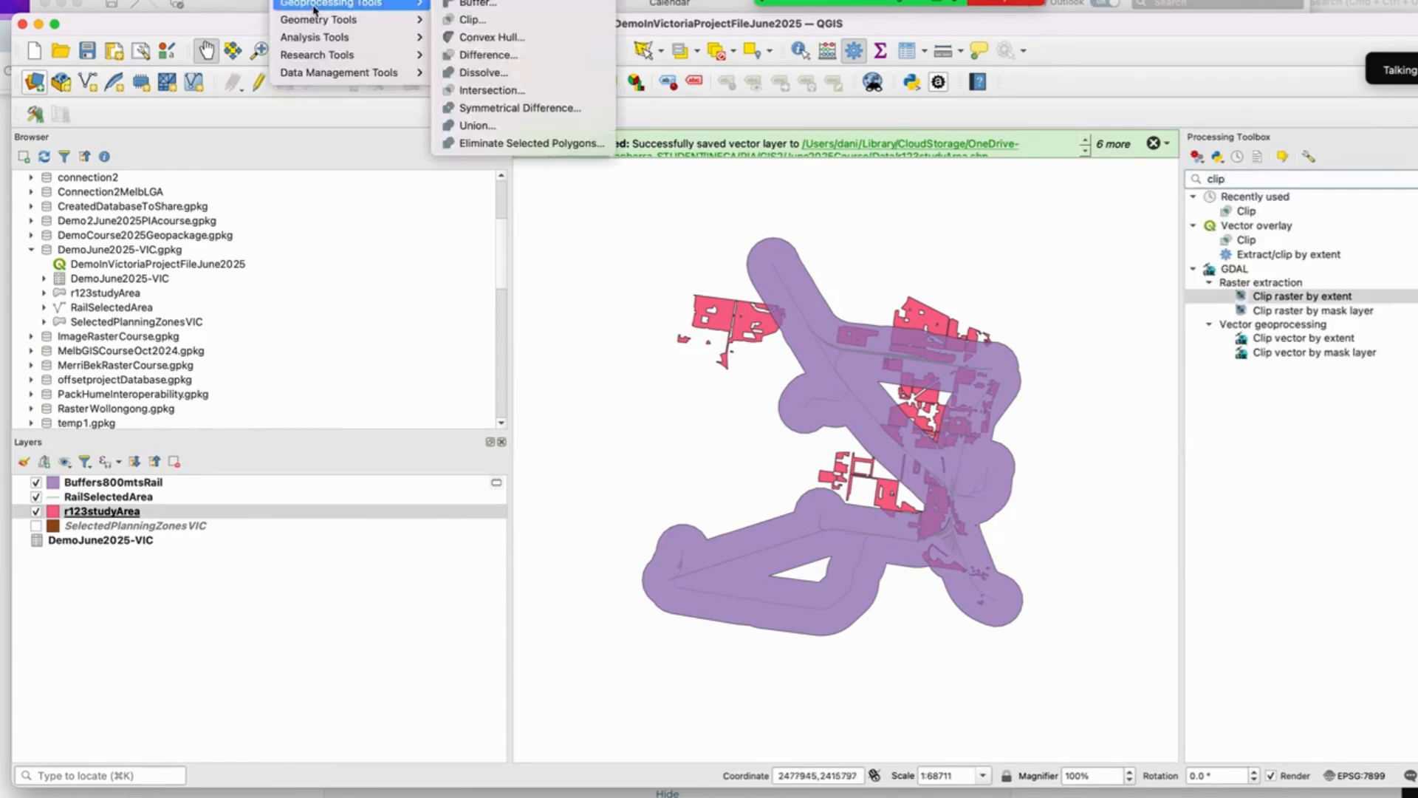
left_click(473, 17)
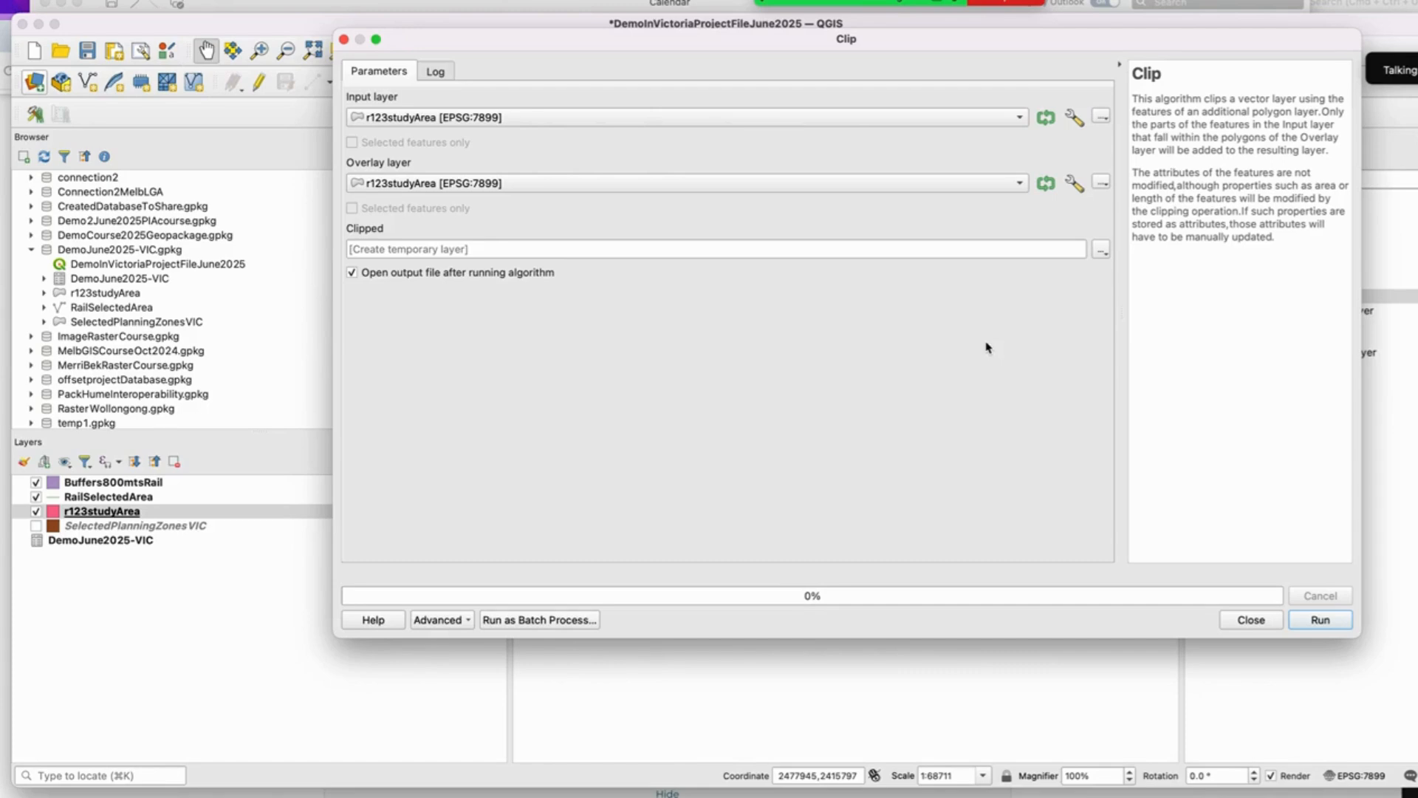
Step: Run Clip with r123studyArea as the input layer and Buffers800mtsRail as the overlay layer, then close the tool
left_click(558, 118)
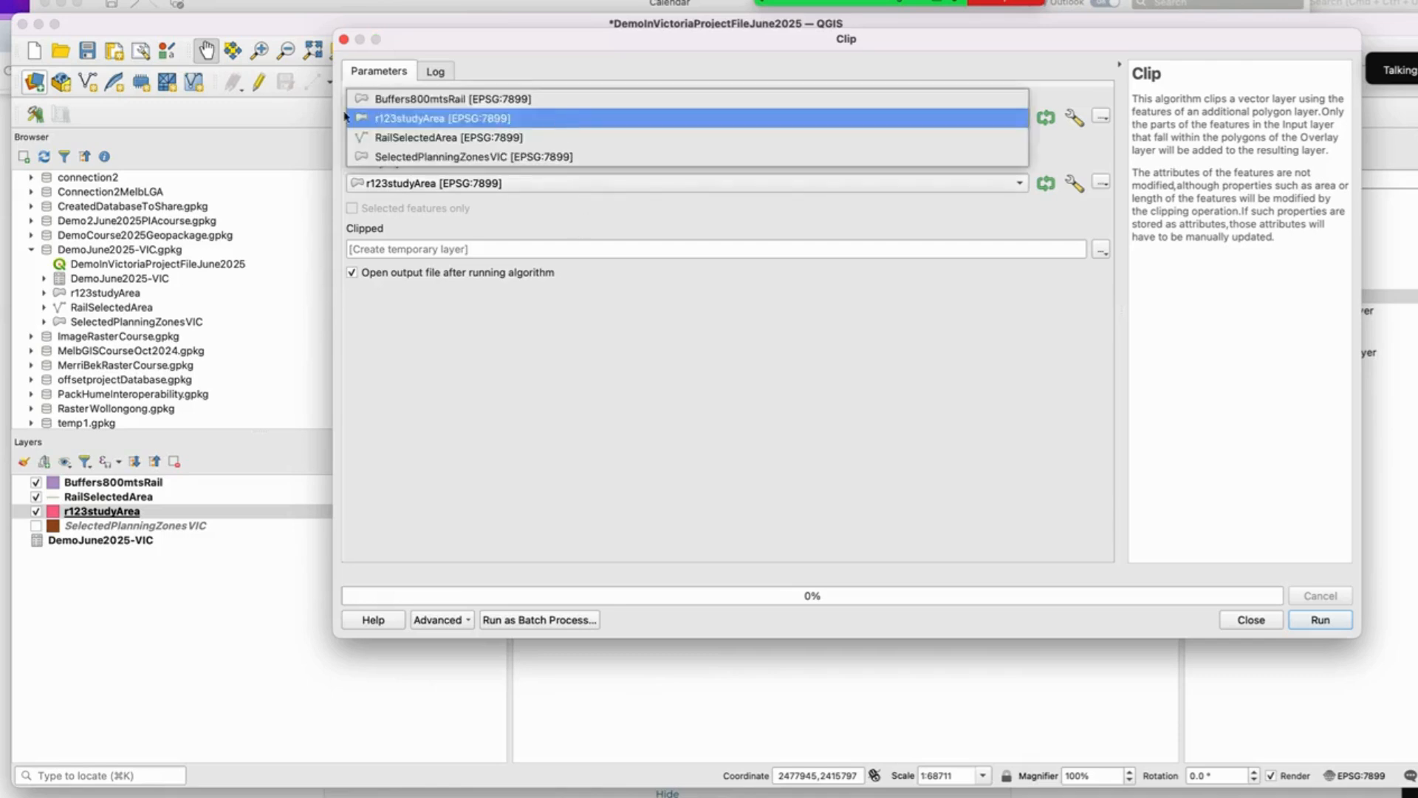
left_click(448, 118)
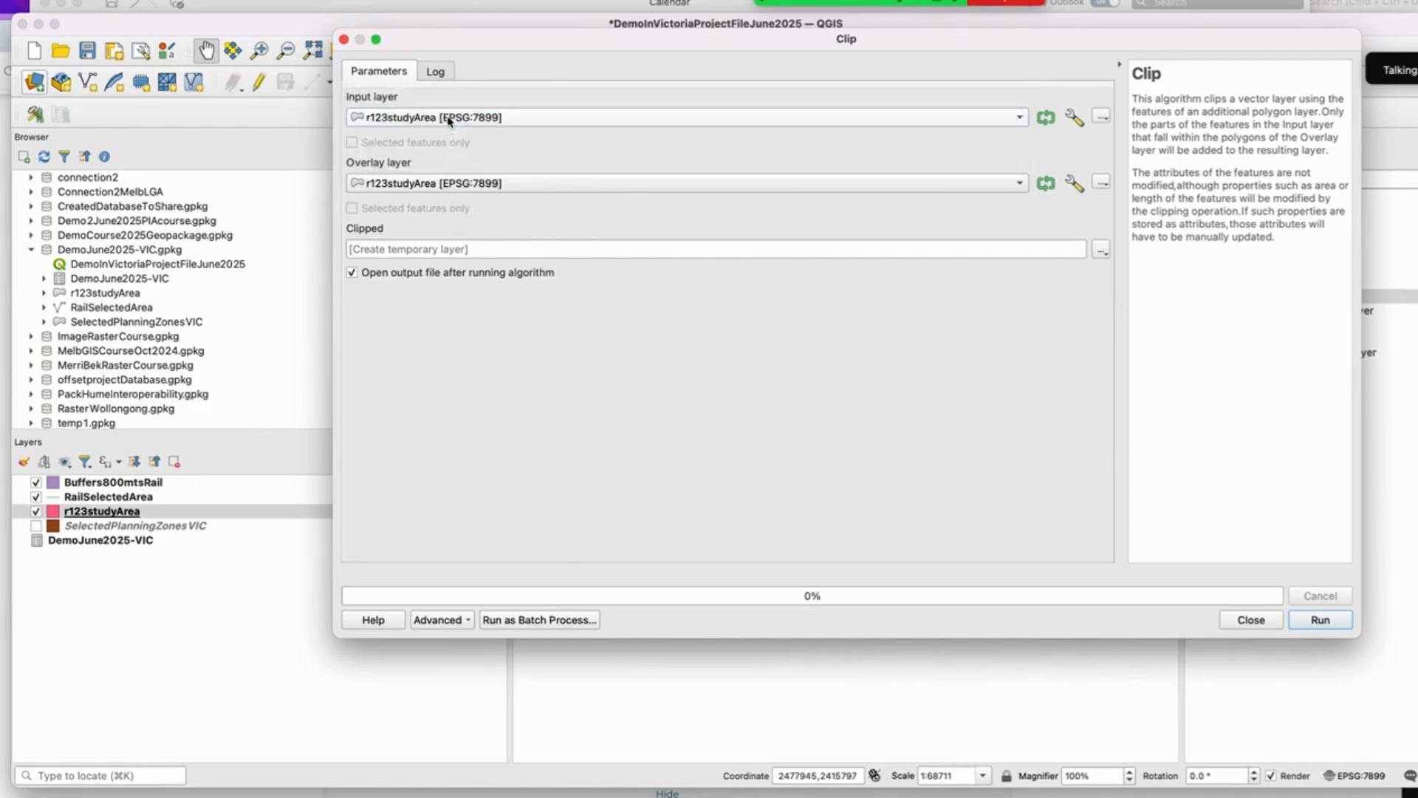
left_click(446, 181)
left_click(453, 168)
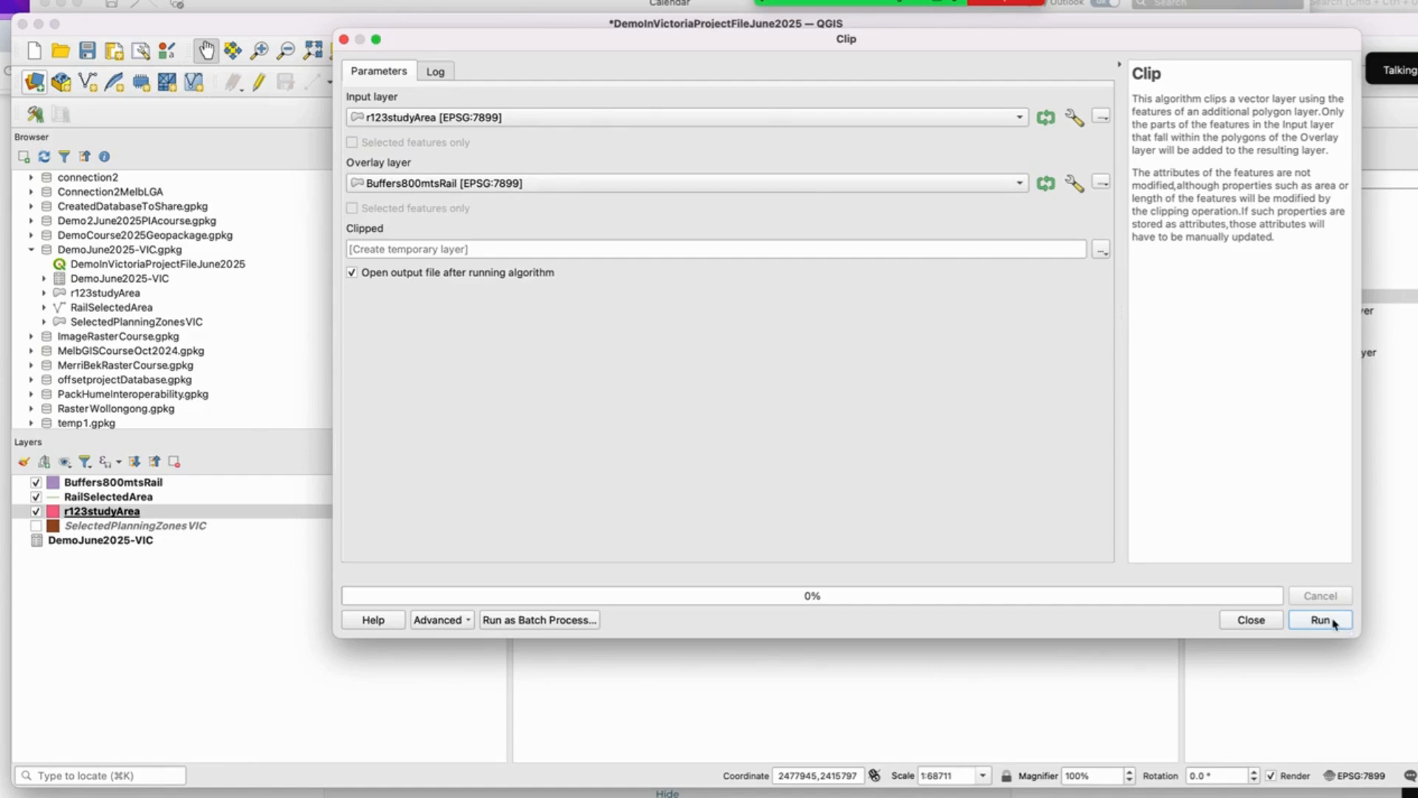
left_click(1320, 620)
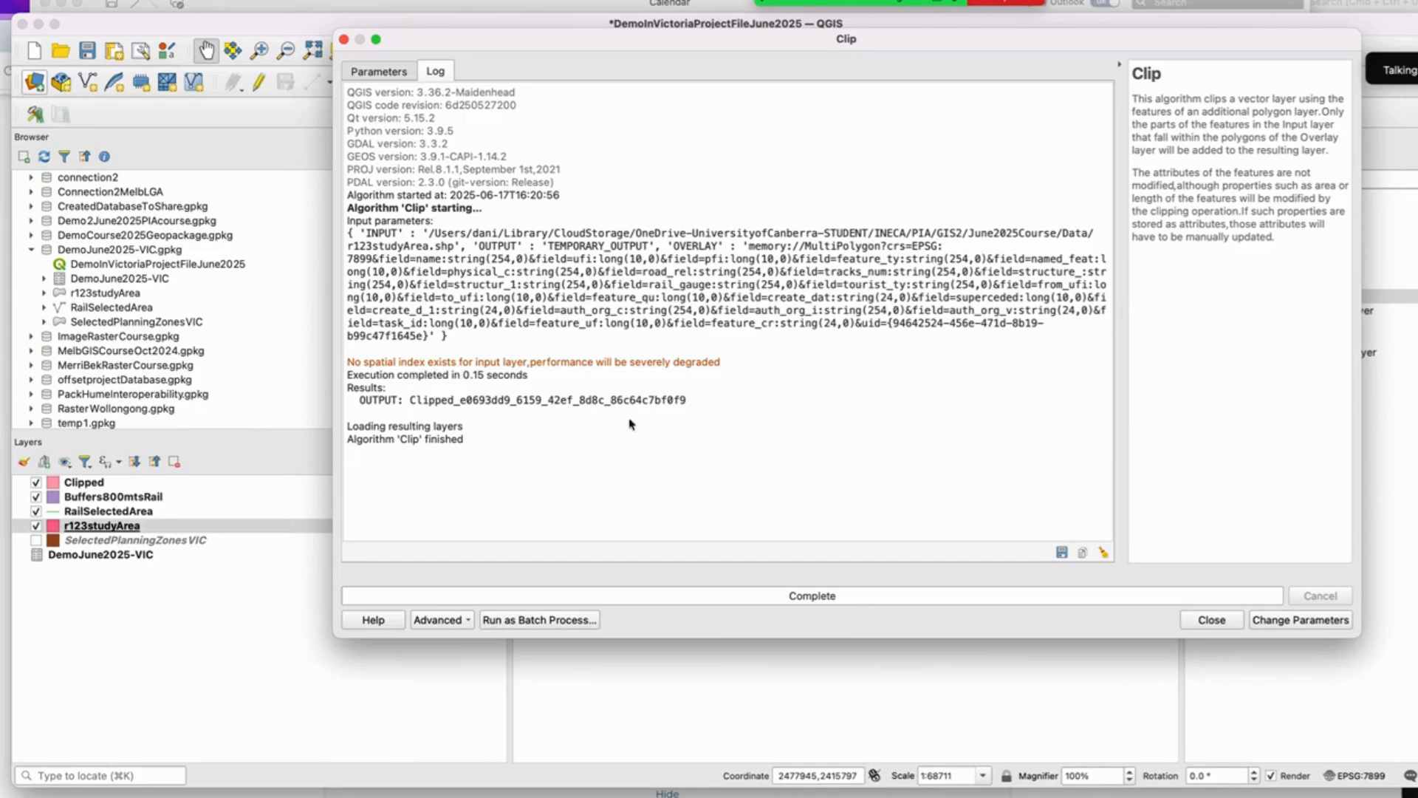
left_click(1220, 621)
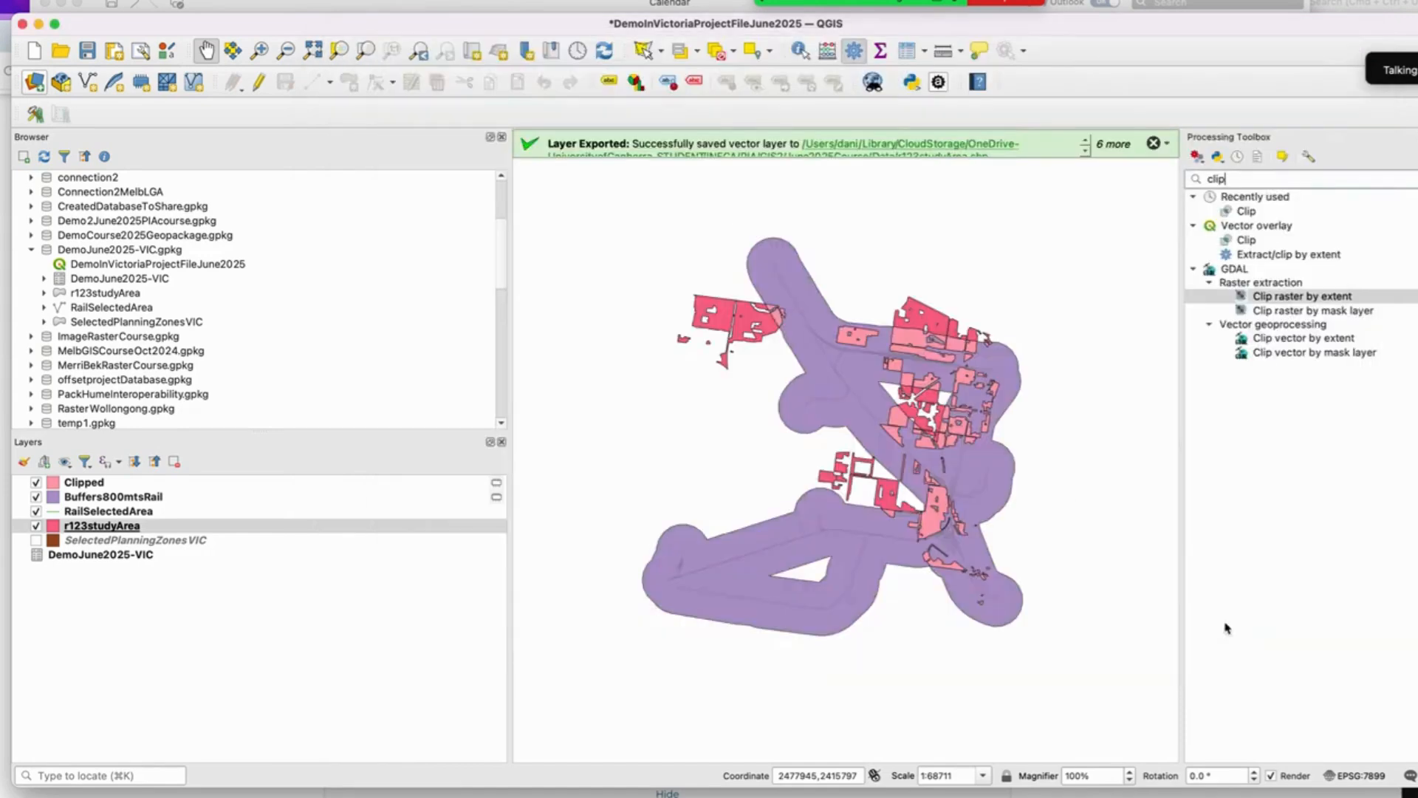
Step: Hide the r123studyArea layer to compare the Clipped result with the rail buffers
scroll(857, 326, "up", 2)
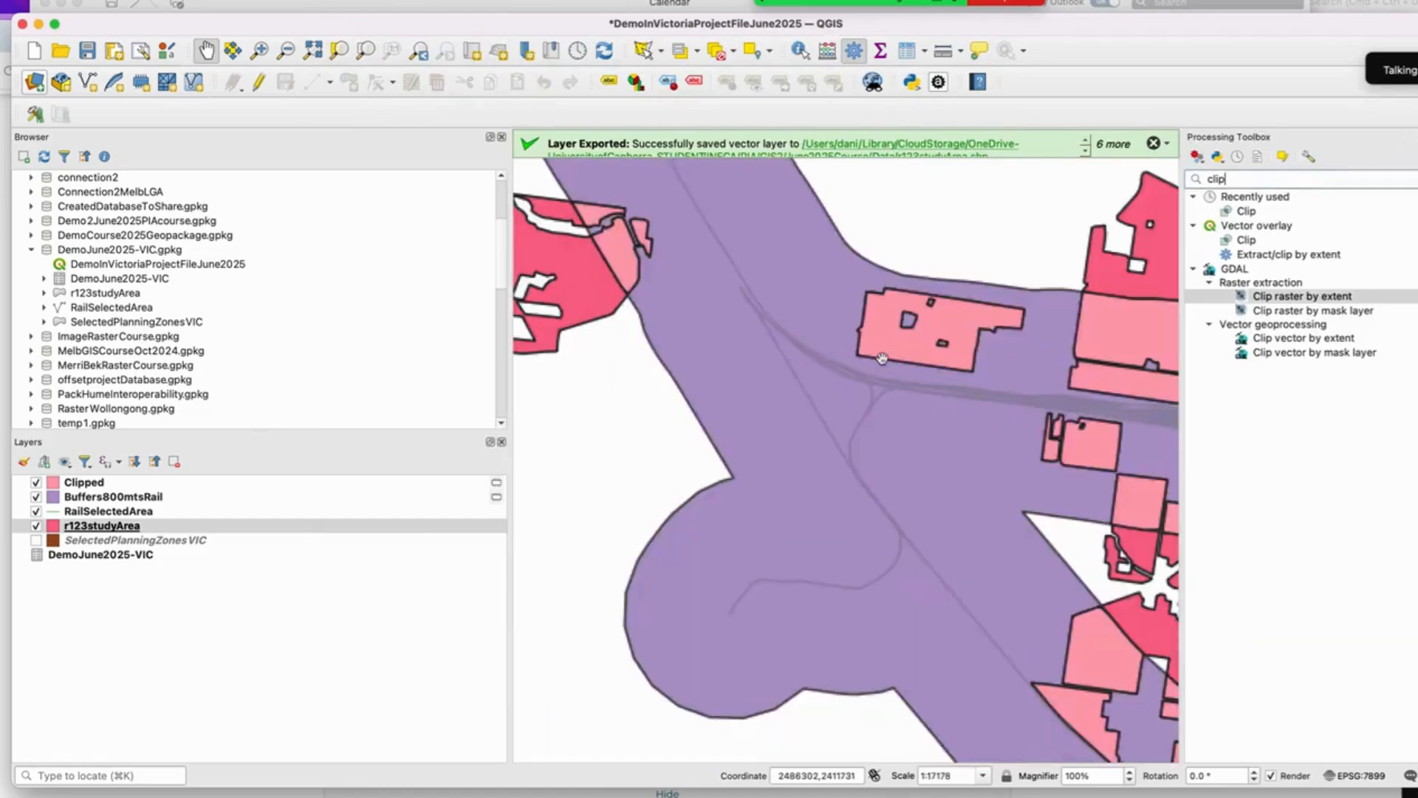
left_click_drag(866, 325, 792, 538)
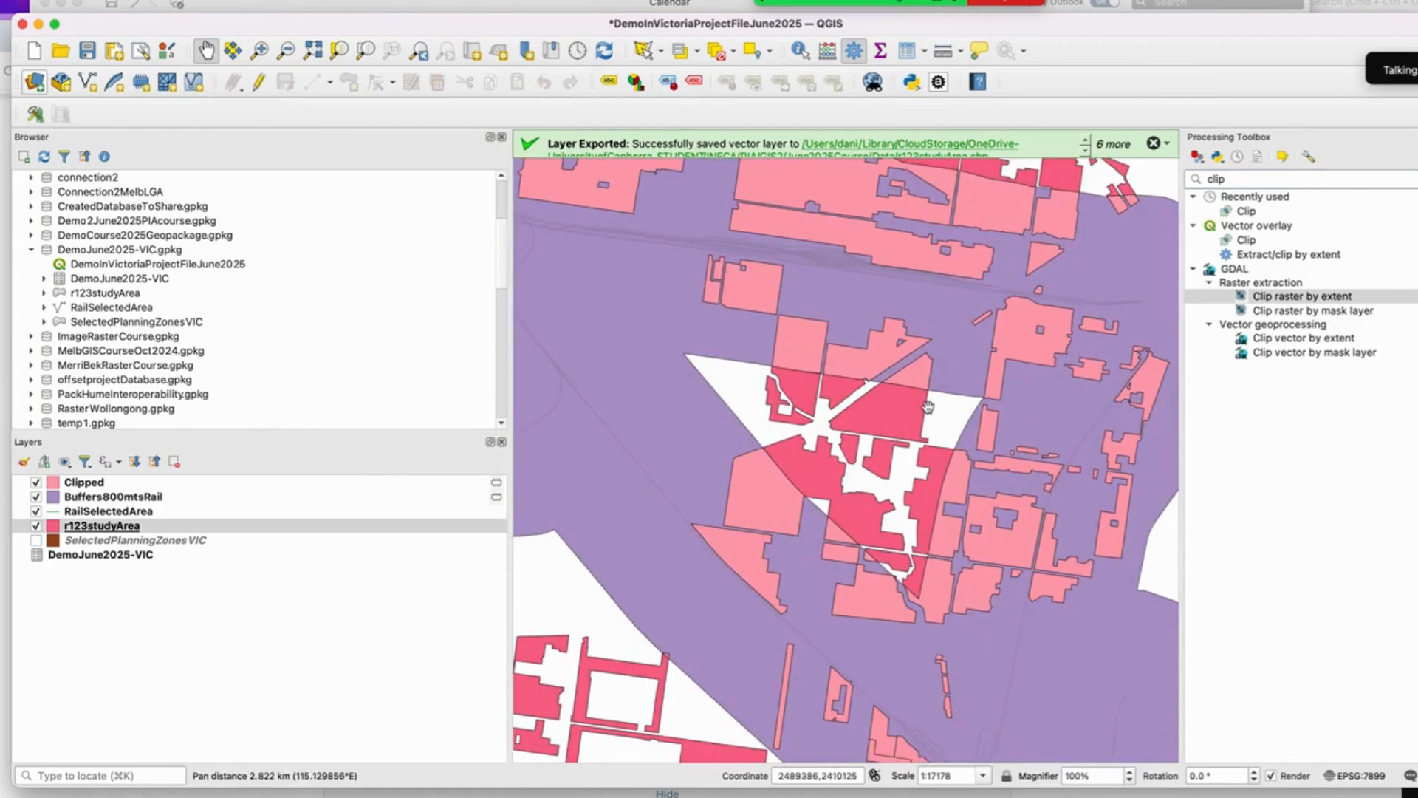
left_click(36, 527)
scroll(765, 391, "down", 2)
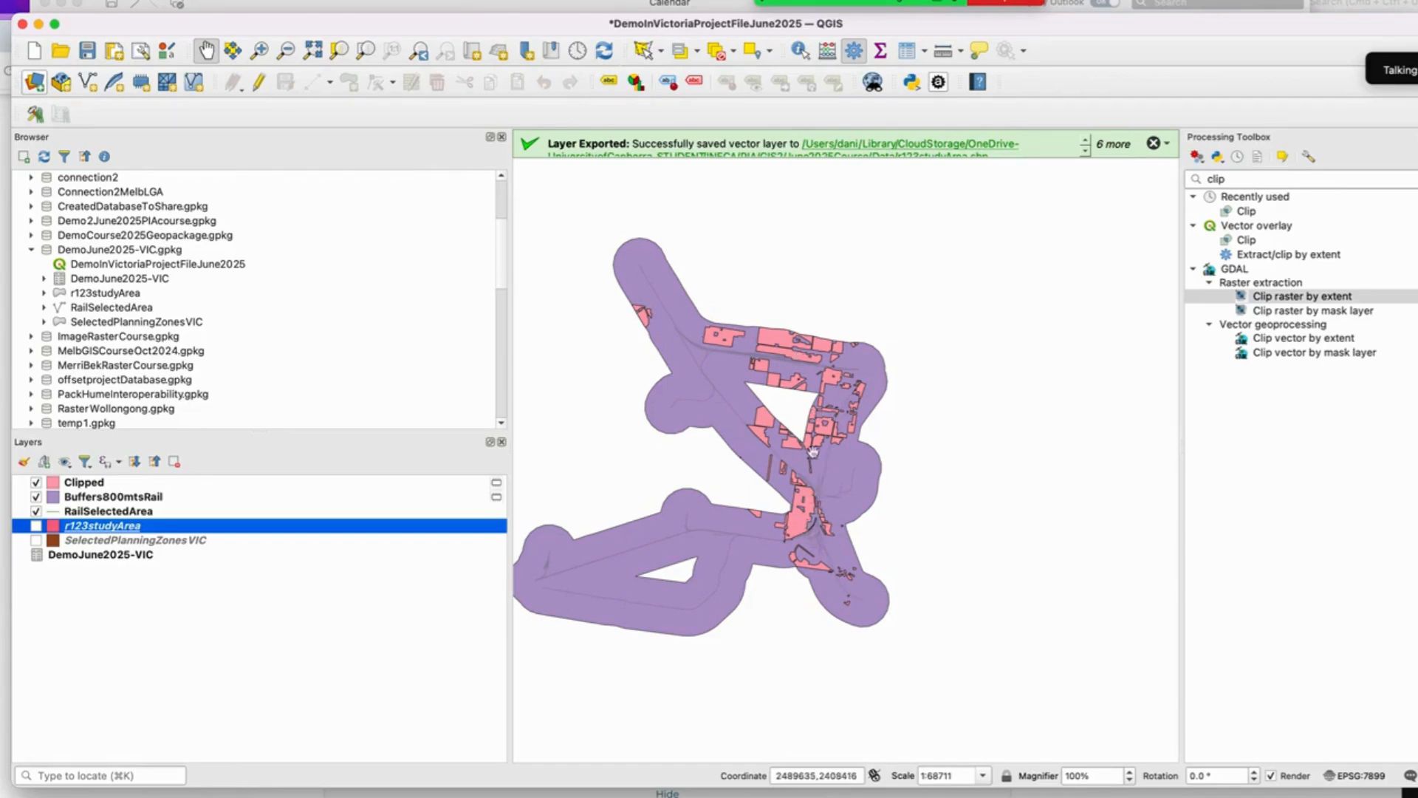
Step: Open the Clipped layer's attribute table and add an integer field ClippedAreaM2 calculated with $area
right_click(119, 529)
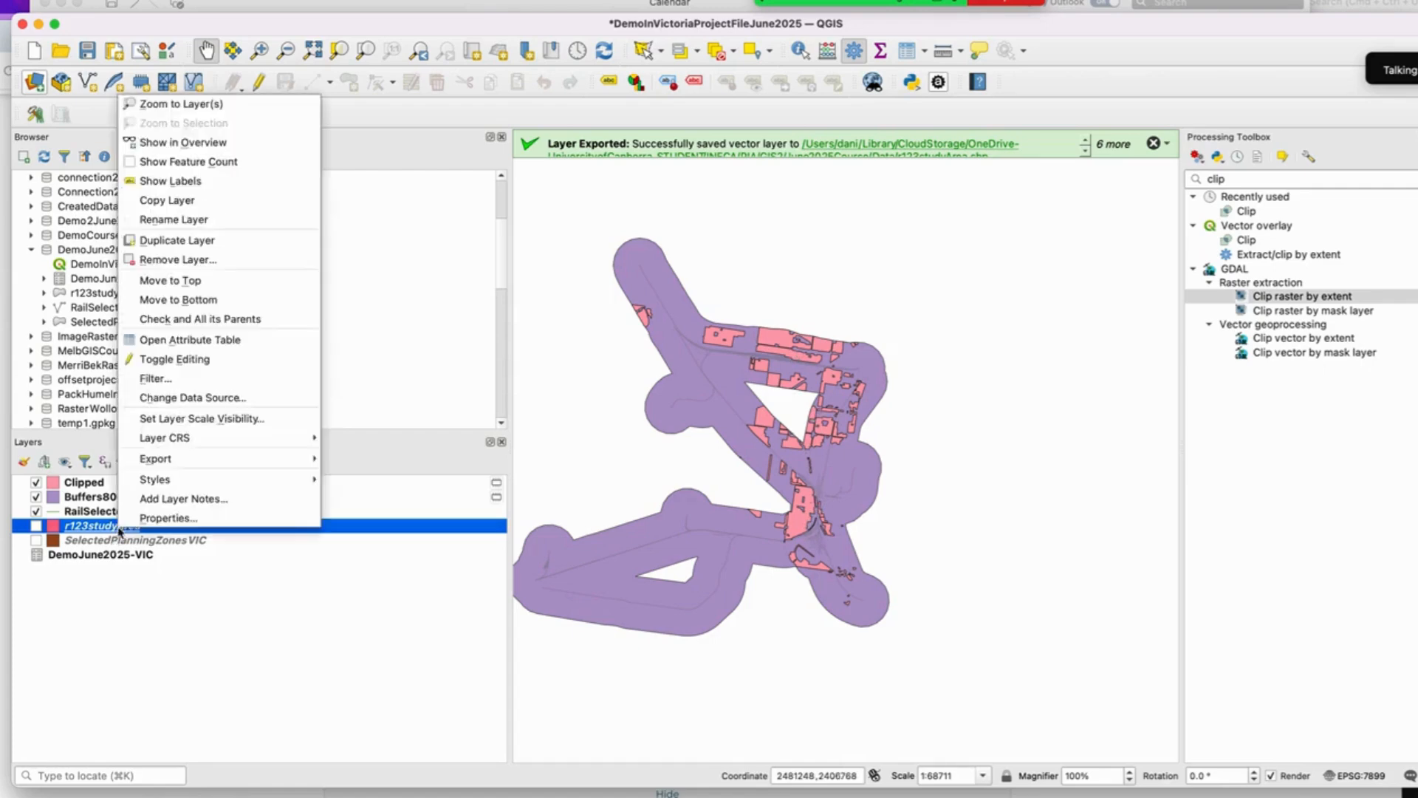
left_click(96, 489)
right_click(96, 489)
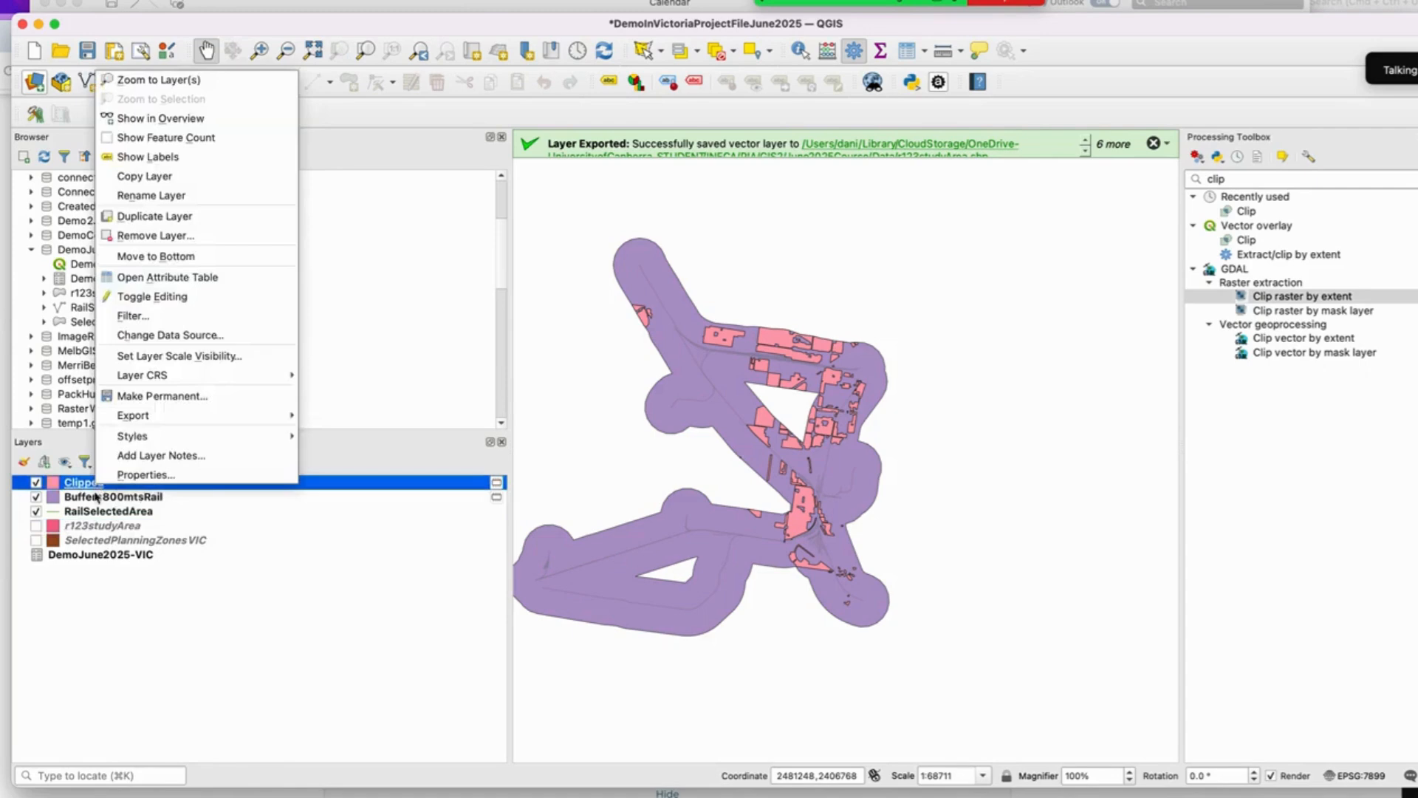
left_click(194, 277)
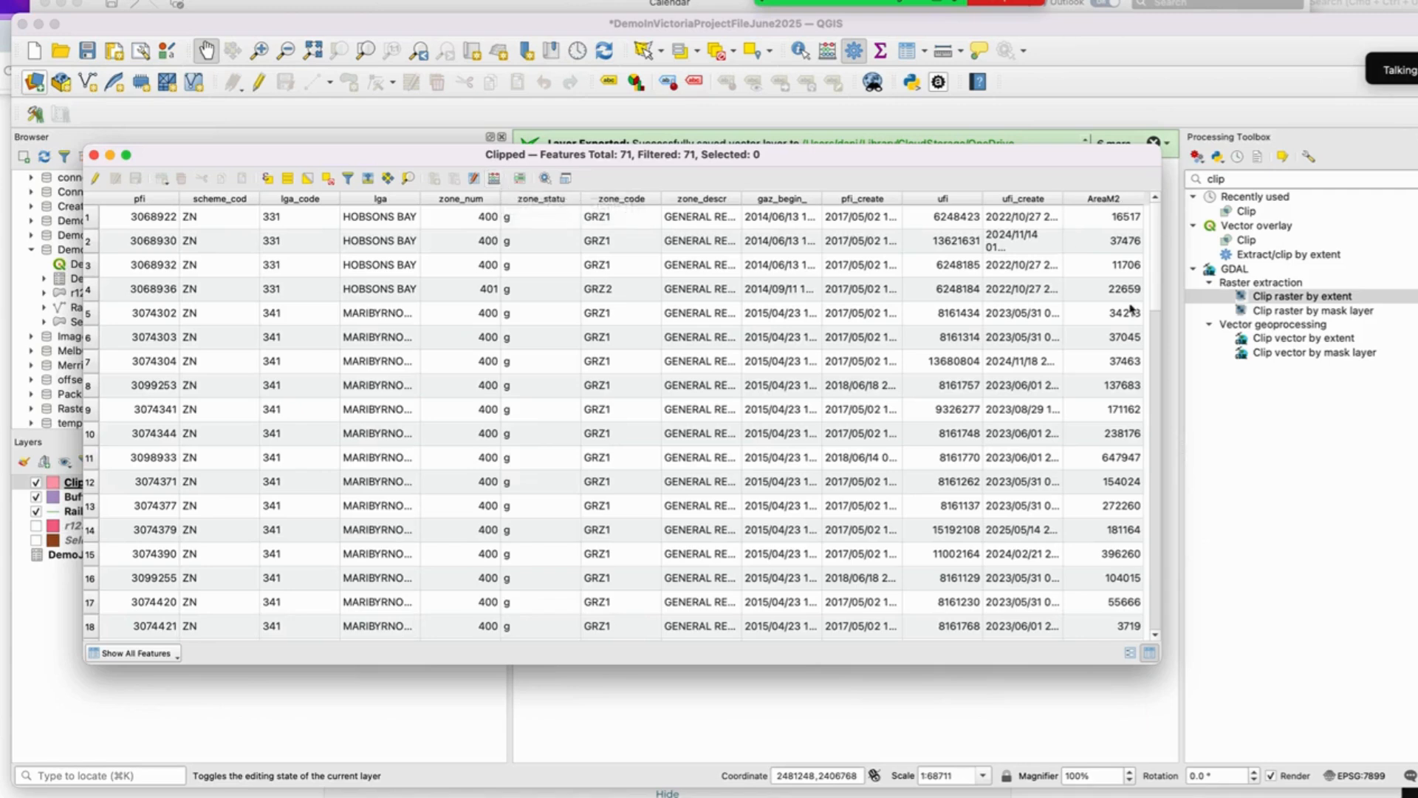
left_click(494, 179)
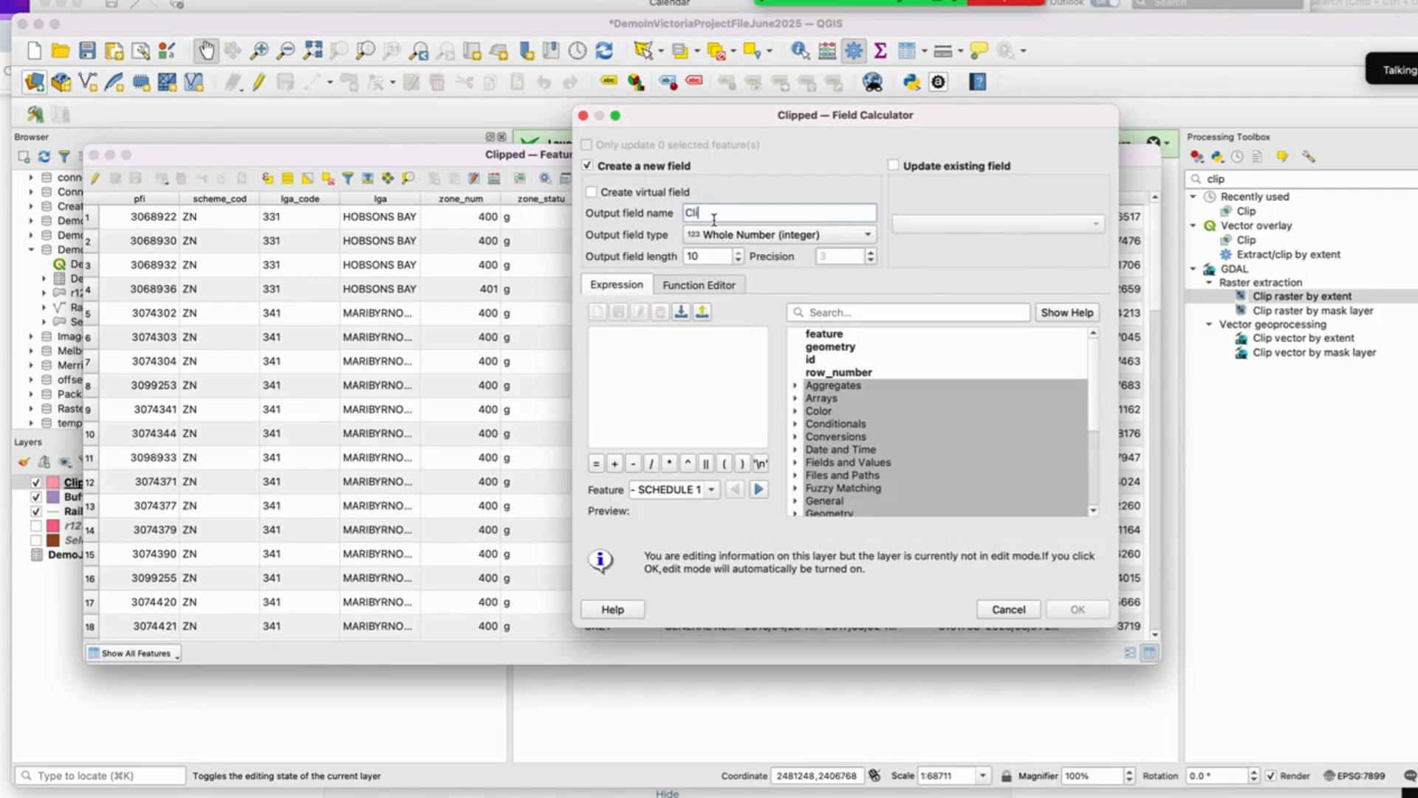
type("ClippedAreaM2")
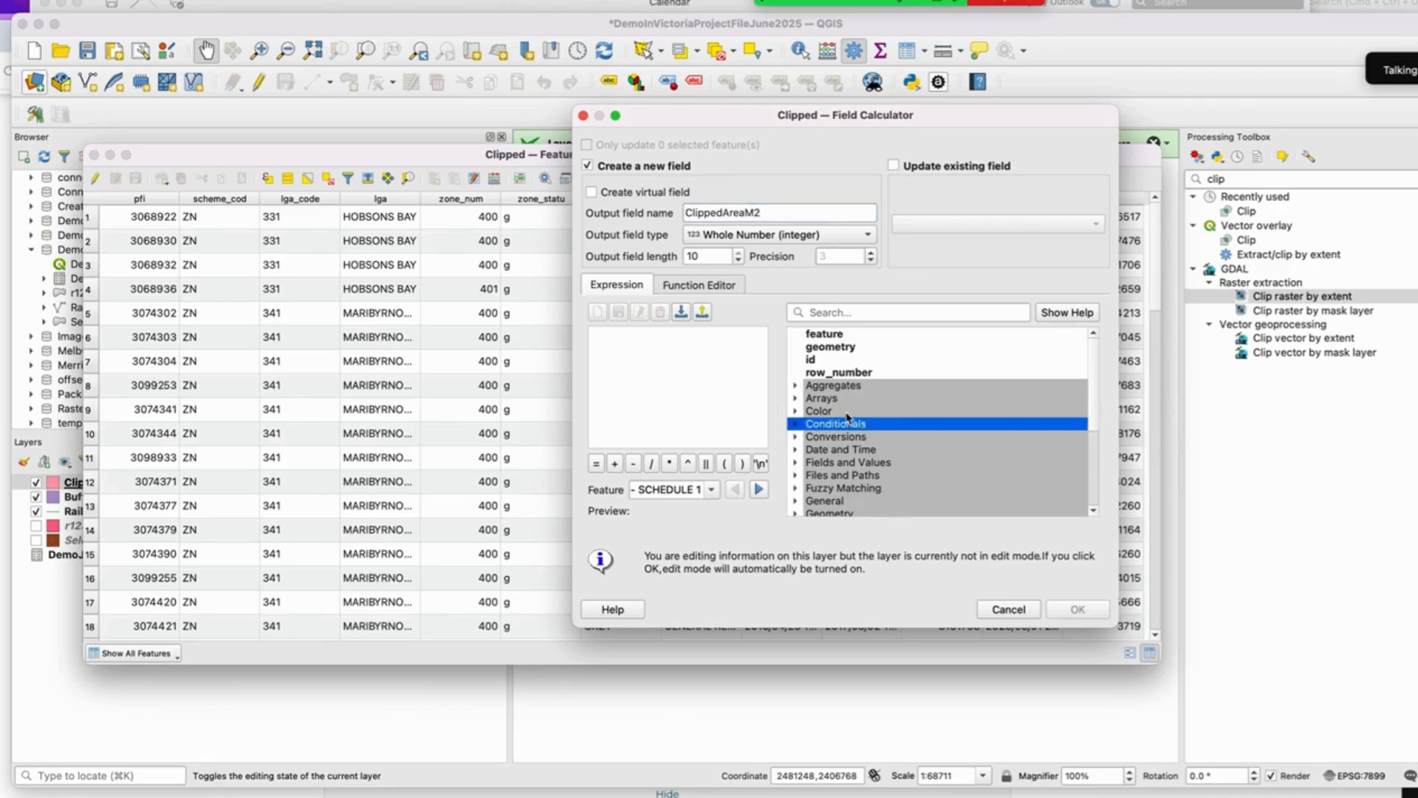
scroll(850, 406, "down", 2)
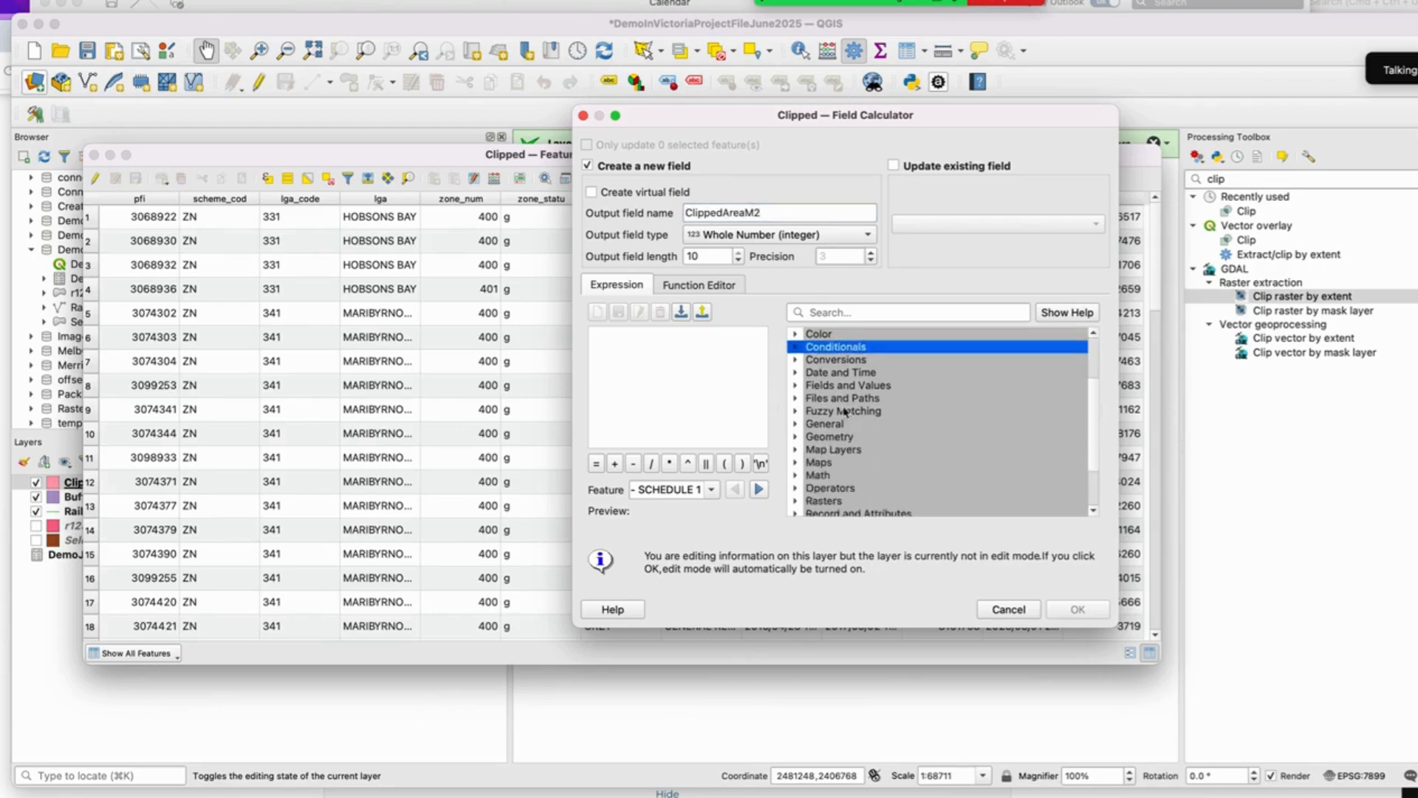
left_click(796, 436)
scroll(838, 470, "down", 1)
left_click(853, 451)
double_click(854, 451)
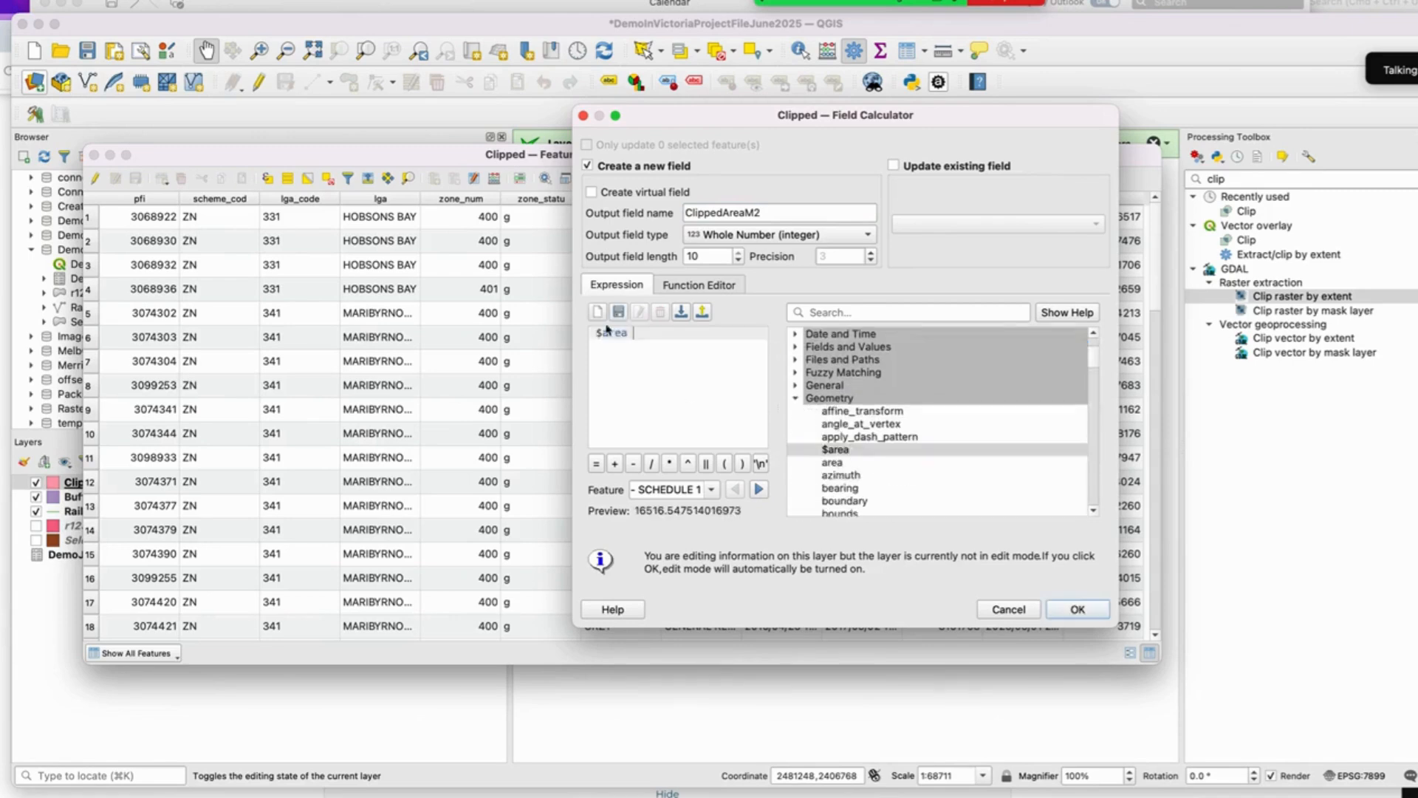
left_click(1078, 610)
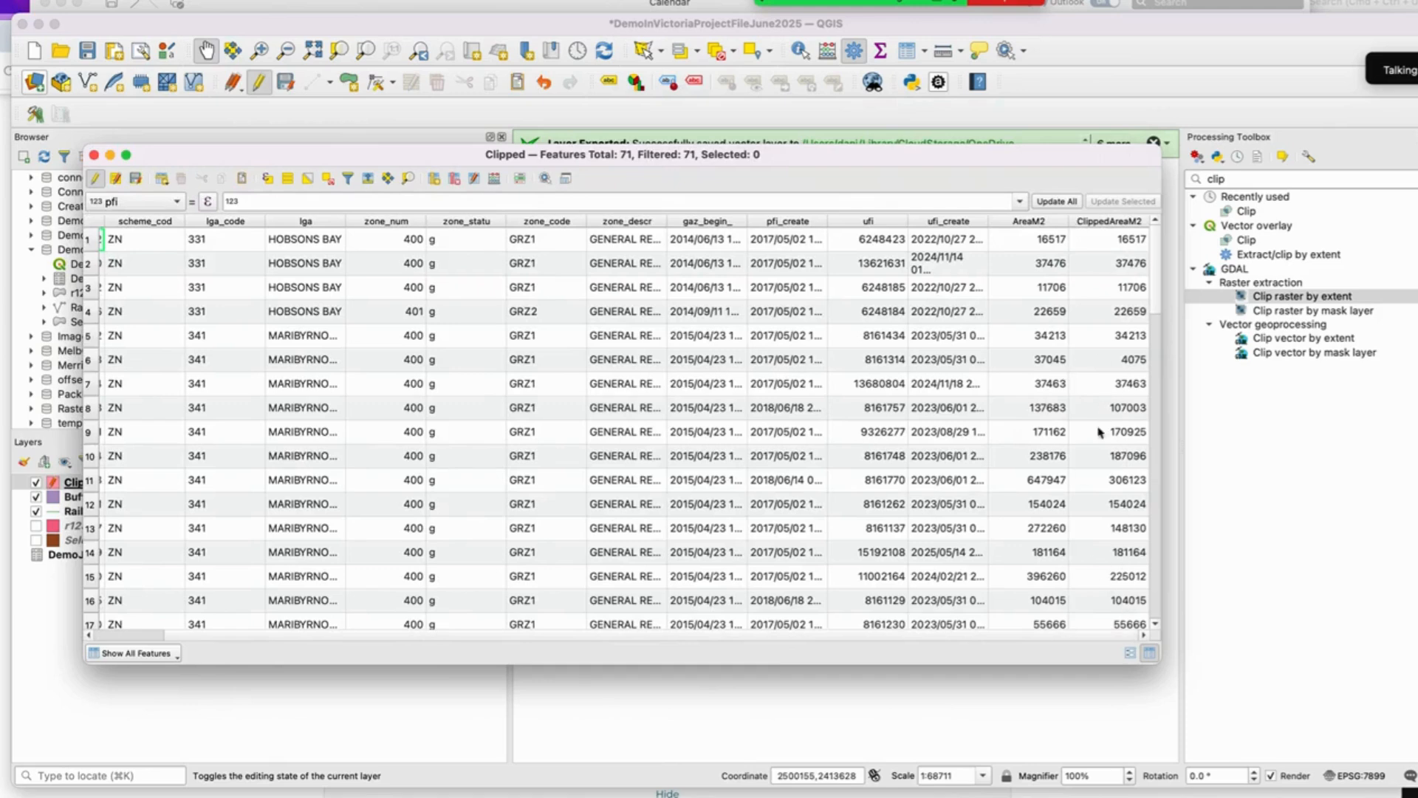
Step: Add a decimal field PercoverBuffer with precision 3 calculated as "ClippedAreaM2" / "AreaM2"
scroll(1095, 456, "down", 3)
scroll(1095, 456, "up", 3)
left_click(494, 179)
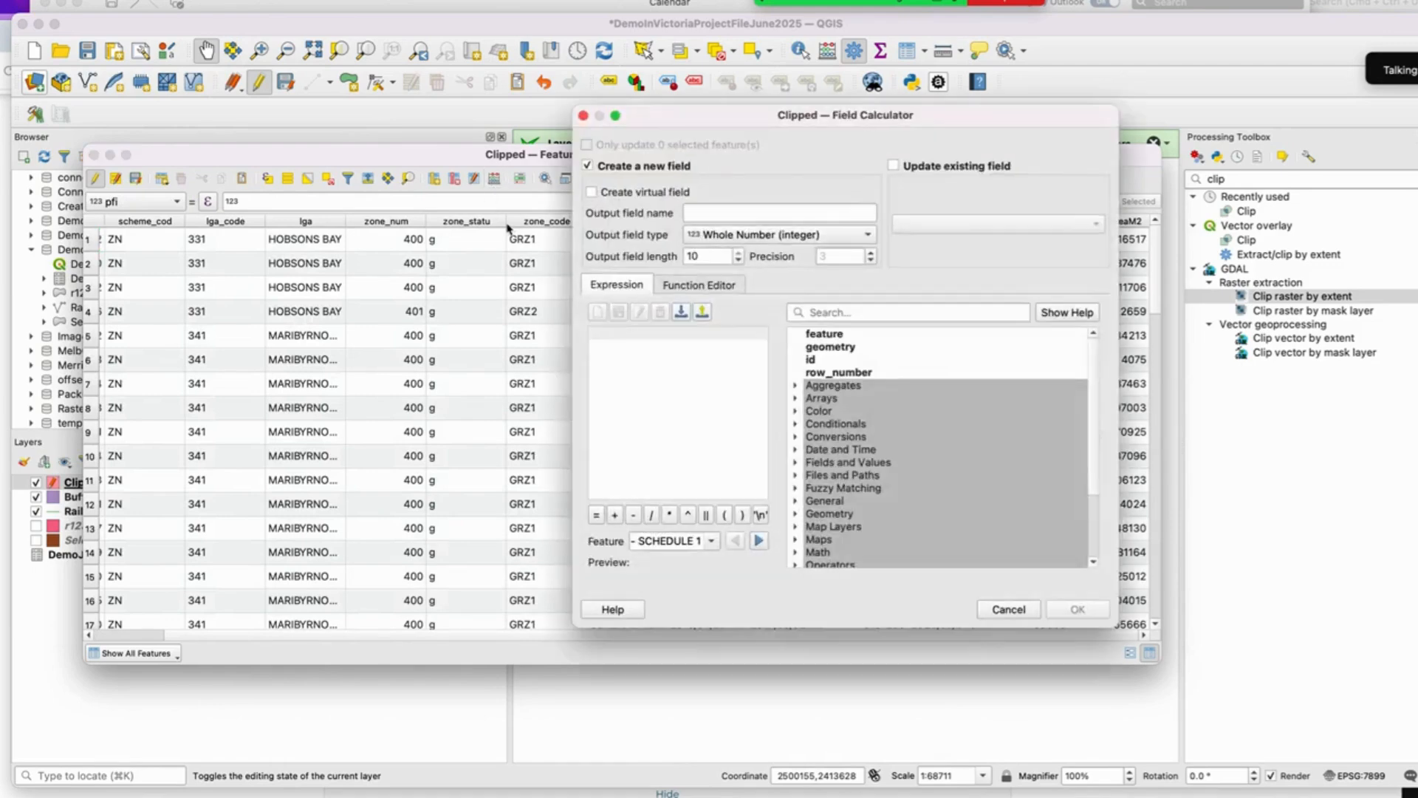
left_click(721, 213)
type("Per")
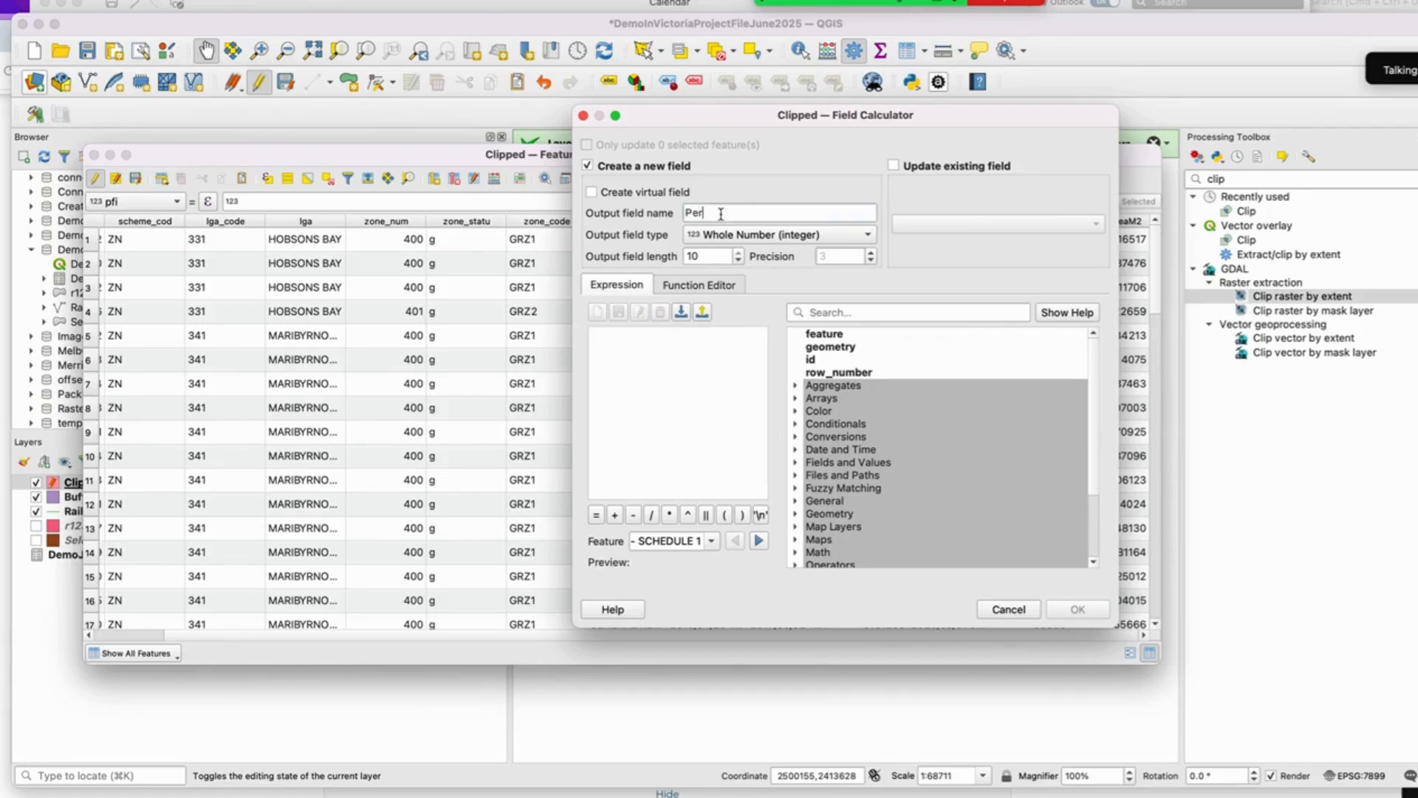
type("coverBuffer")
left_click(725, 235)
left_click(754, 250)
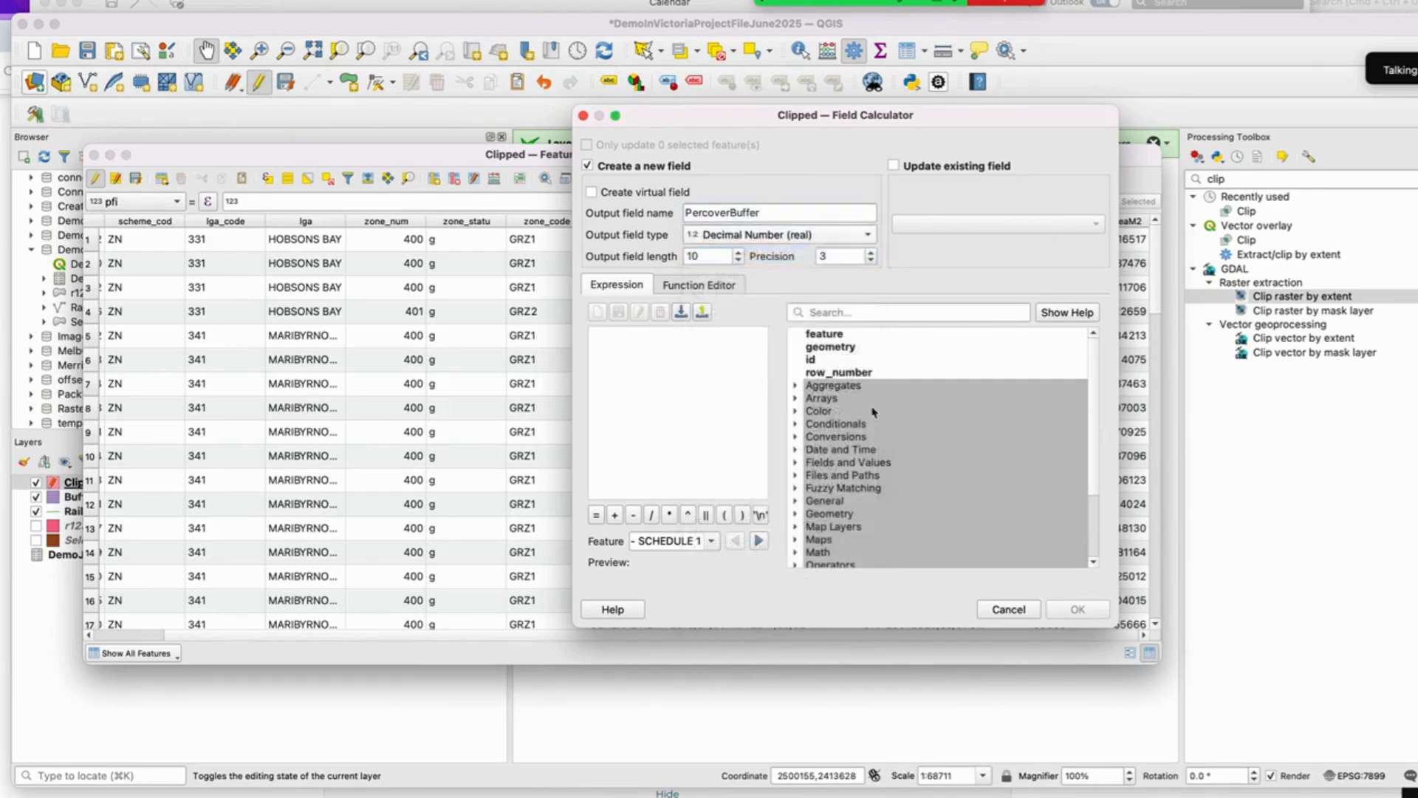
scroll(847, 392, "down", 2)
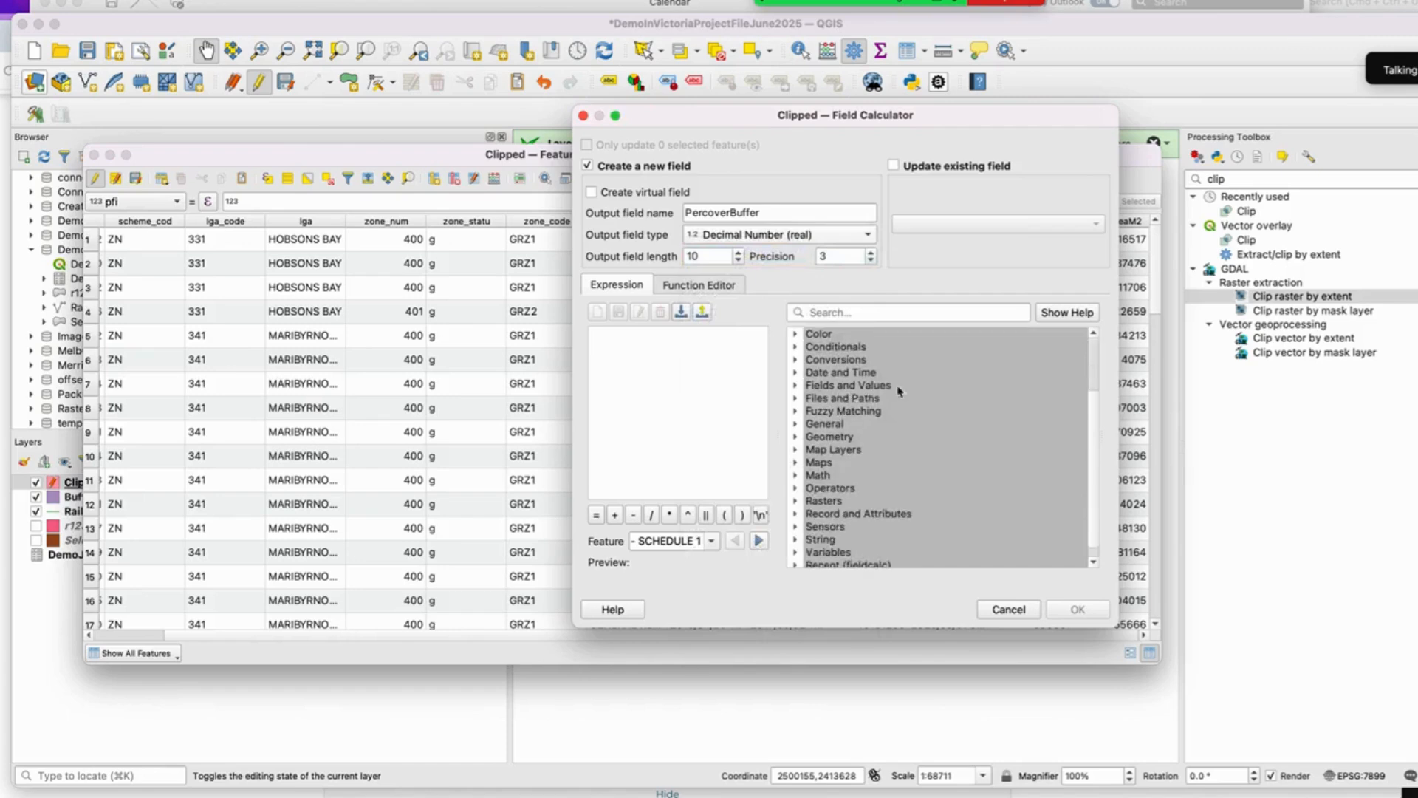
double_click(847, 386)
scroll(864, 459, "down", 5)
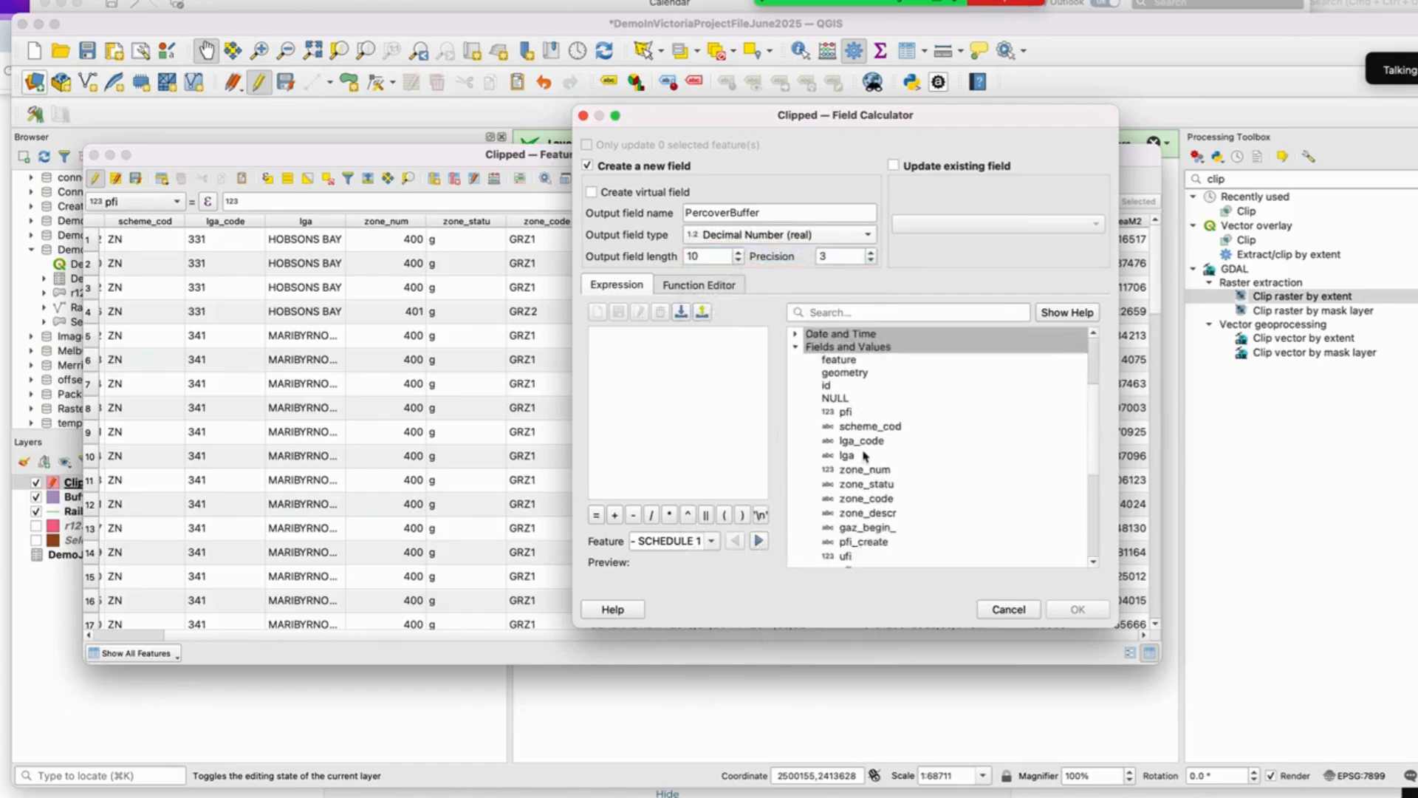
scroll(871, 461, "up", 1)
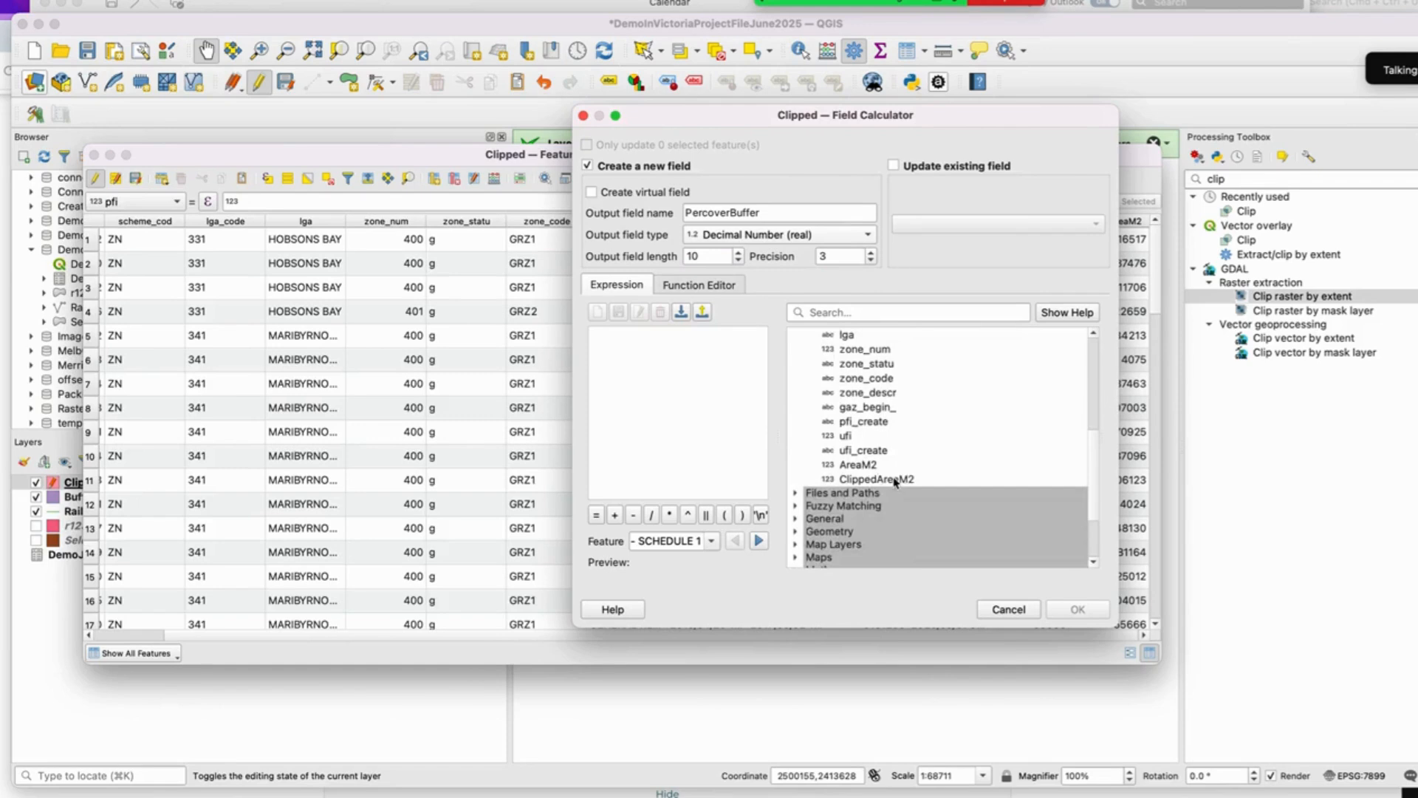
double_click(896, 480)
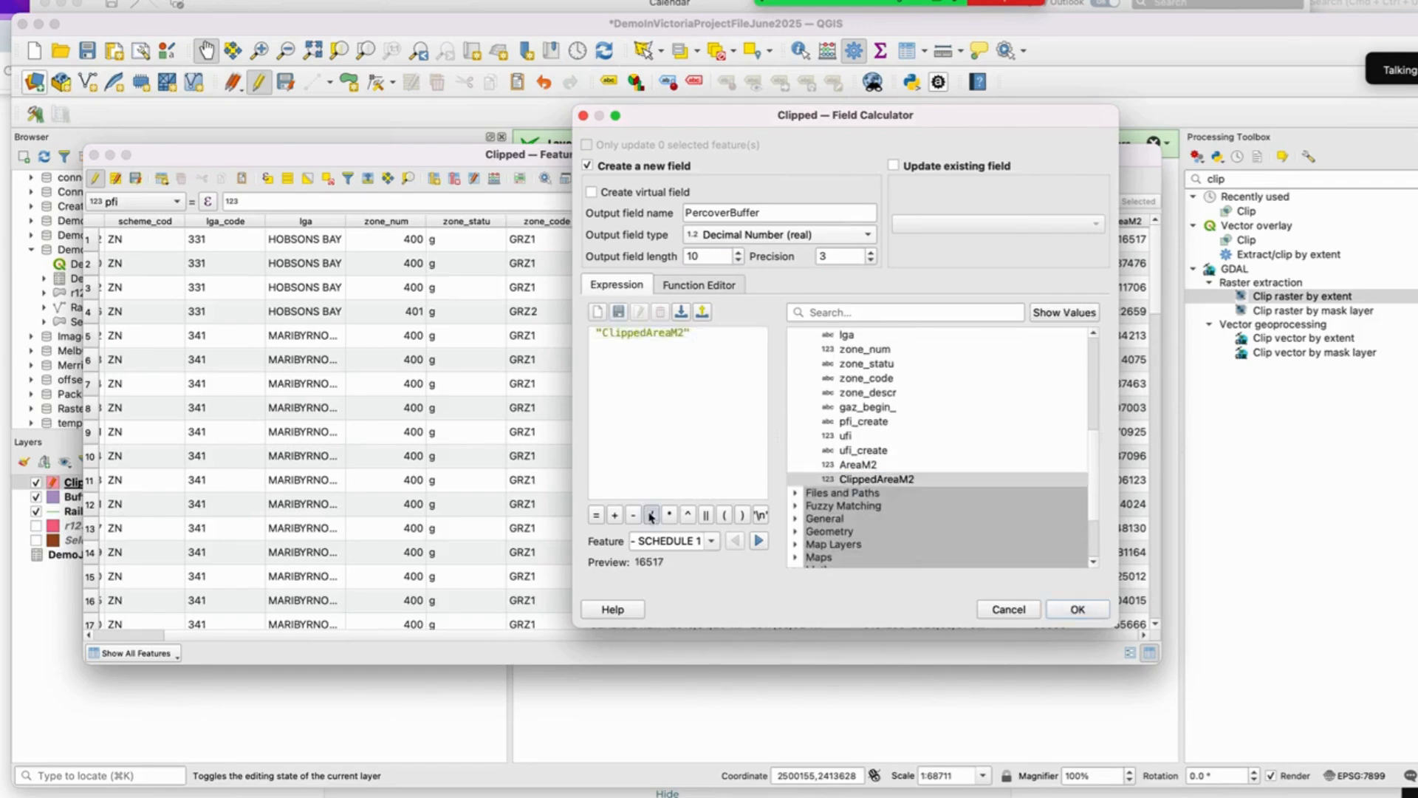
left_click(651, 515)
double_click(861, 465)
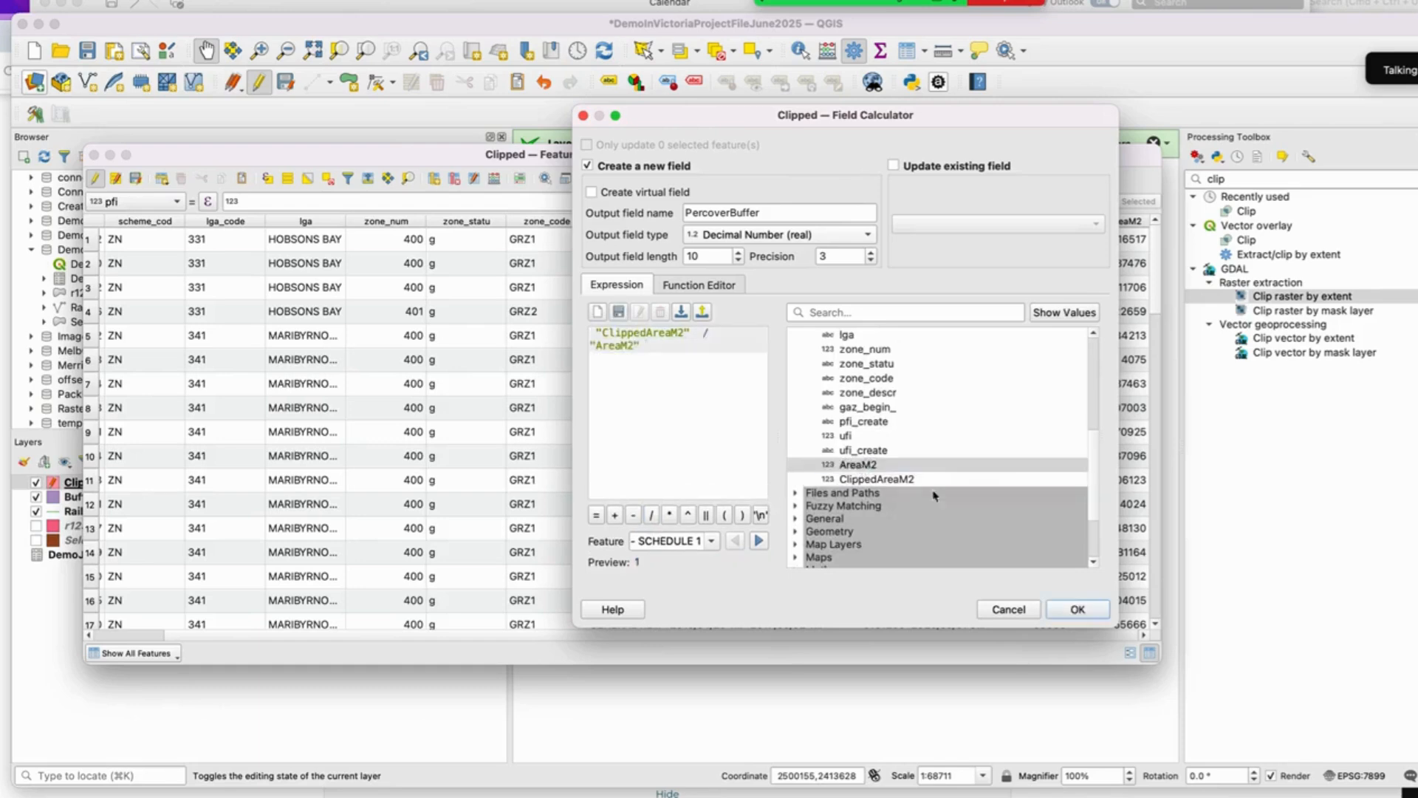
left_click(1096, 614)
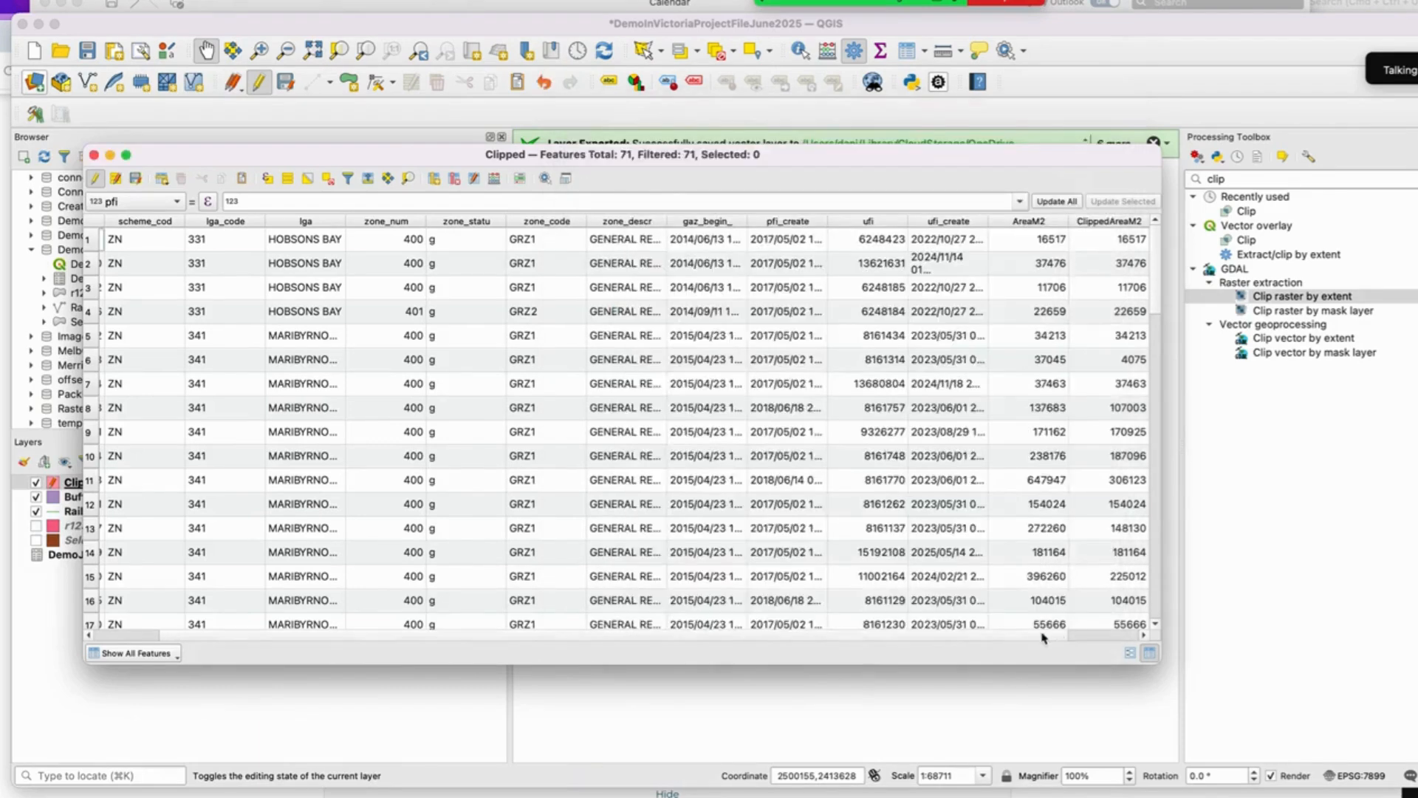
Step: Scroll through the PercoverBuffer values, then save the layer edits and close the attribute table
scroll(1044, 637, "right", 1)
scroll(1139, 509, "down", 2)
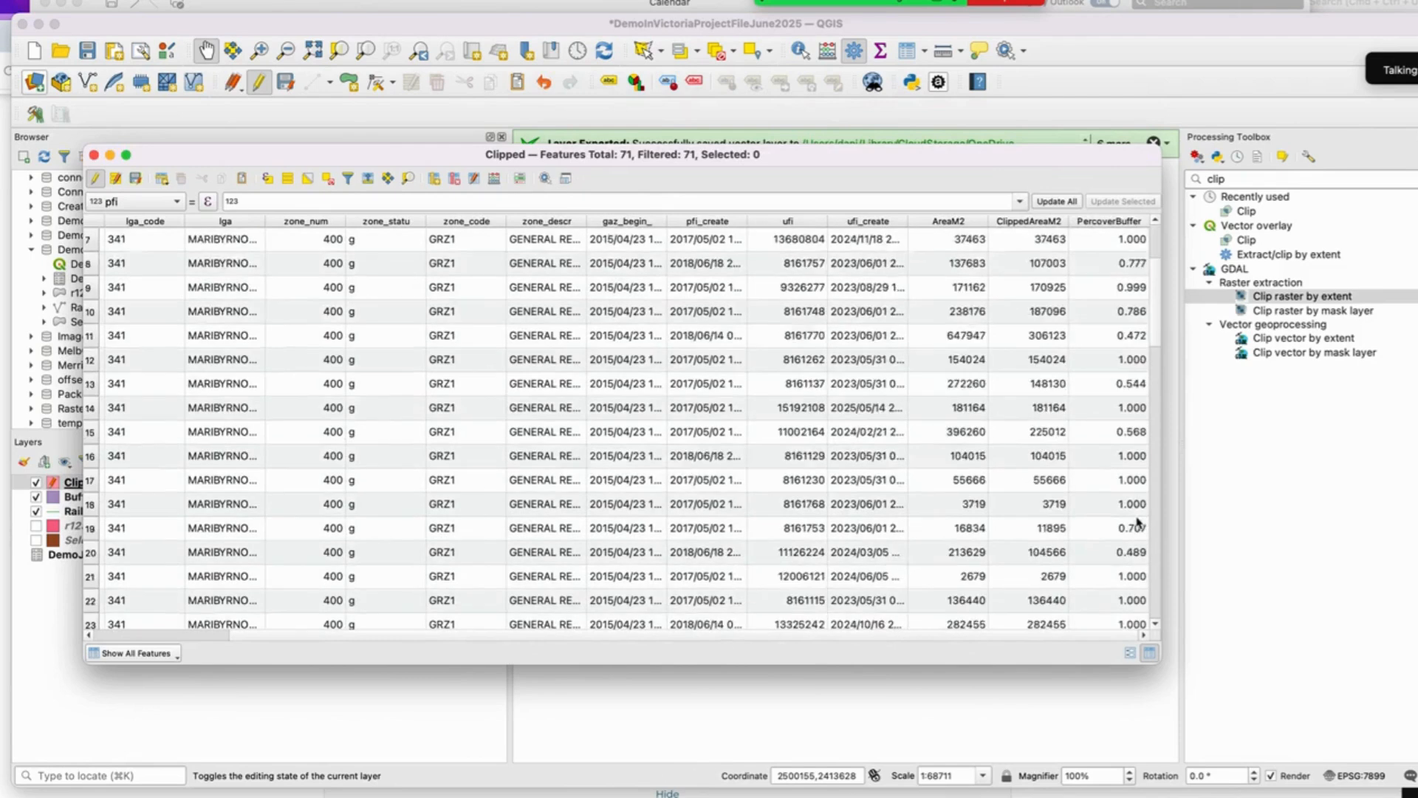
scroll(1139, 522, "down", 10)
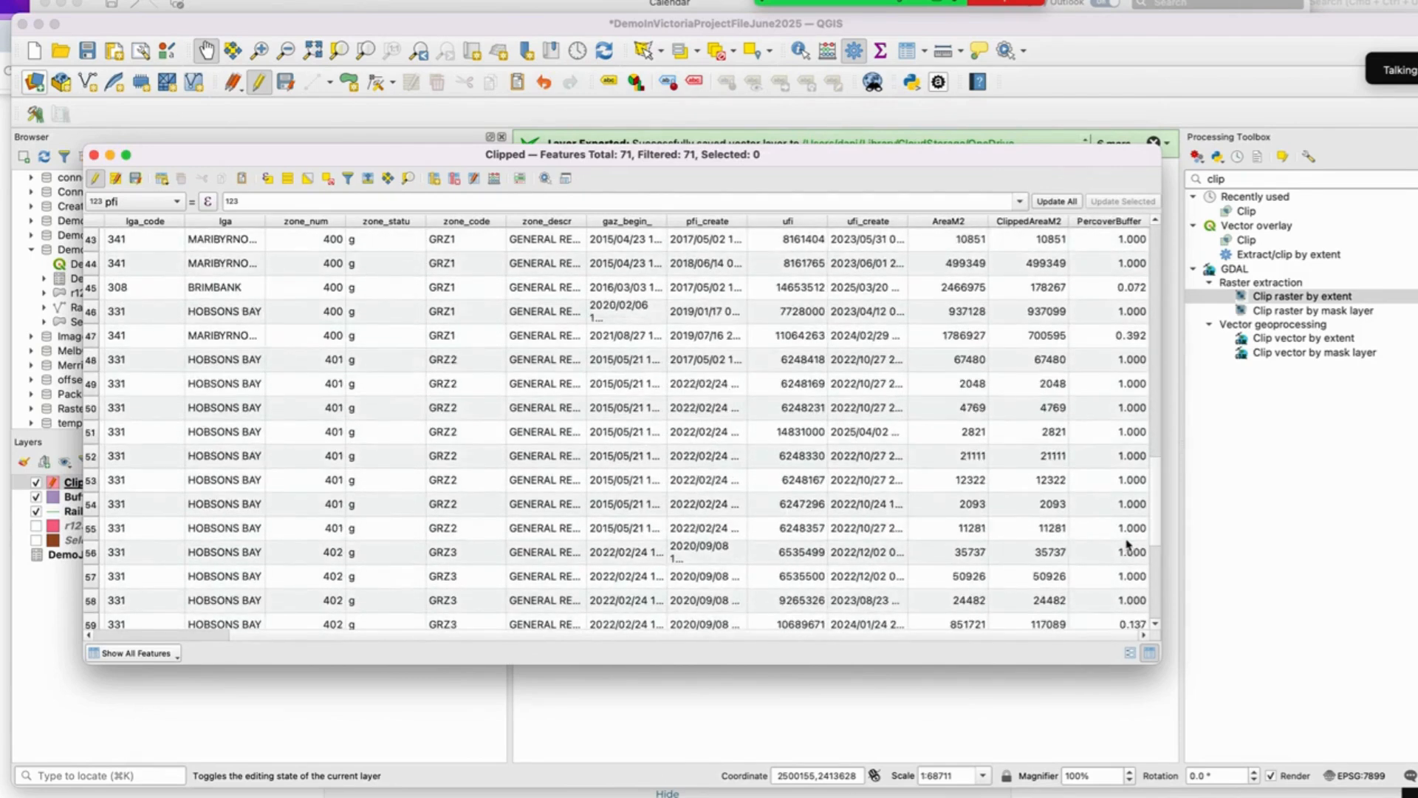
scroll(1128, 547, "down", 4)
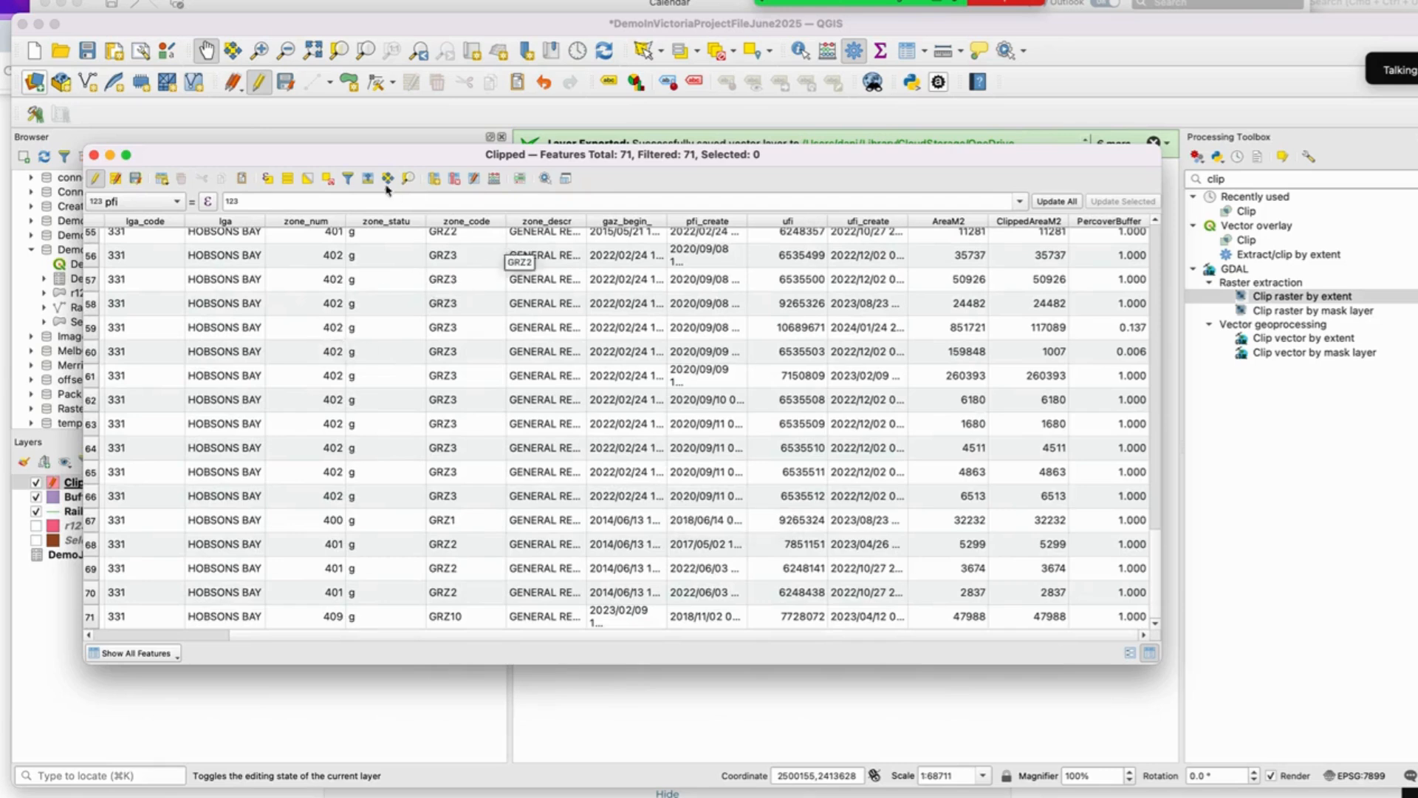
scroll(278, 331, "up", 17)
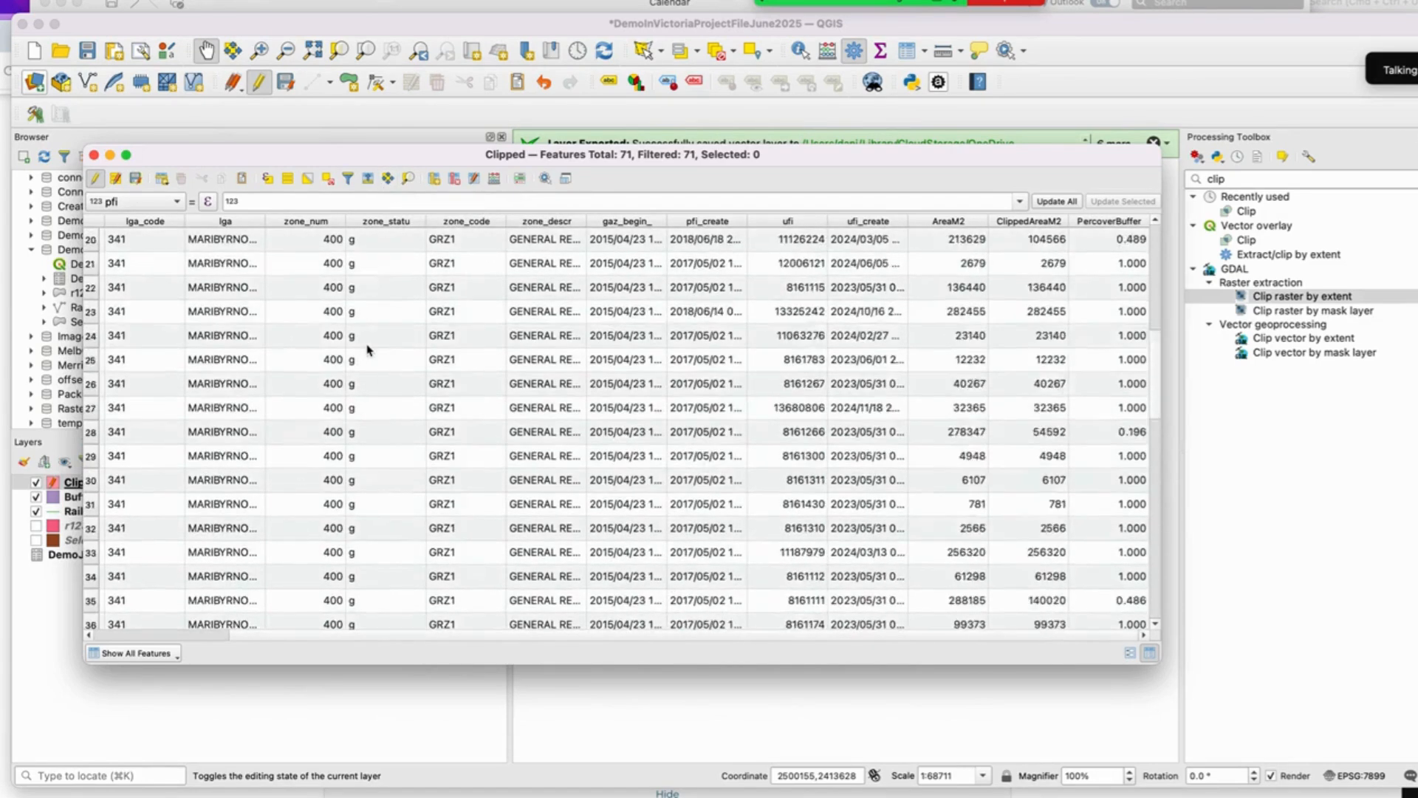
scroll(373, 345, "up", 2)
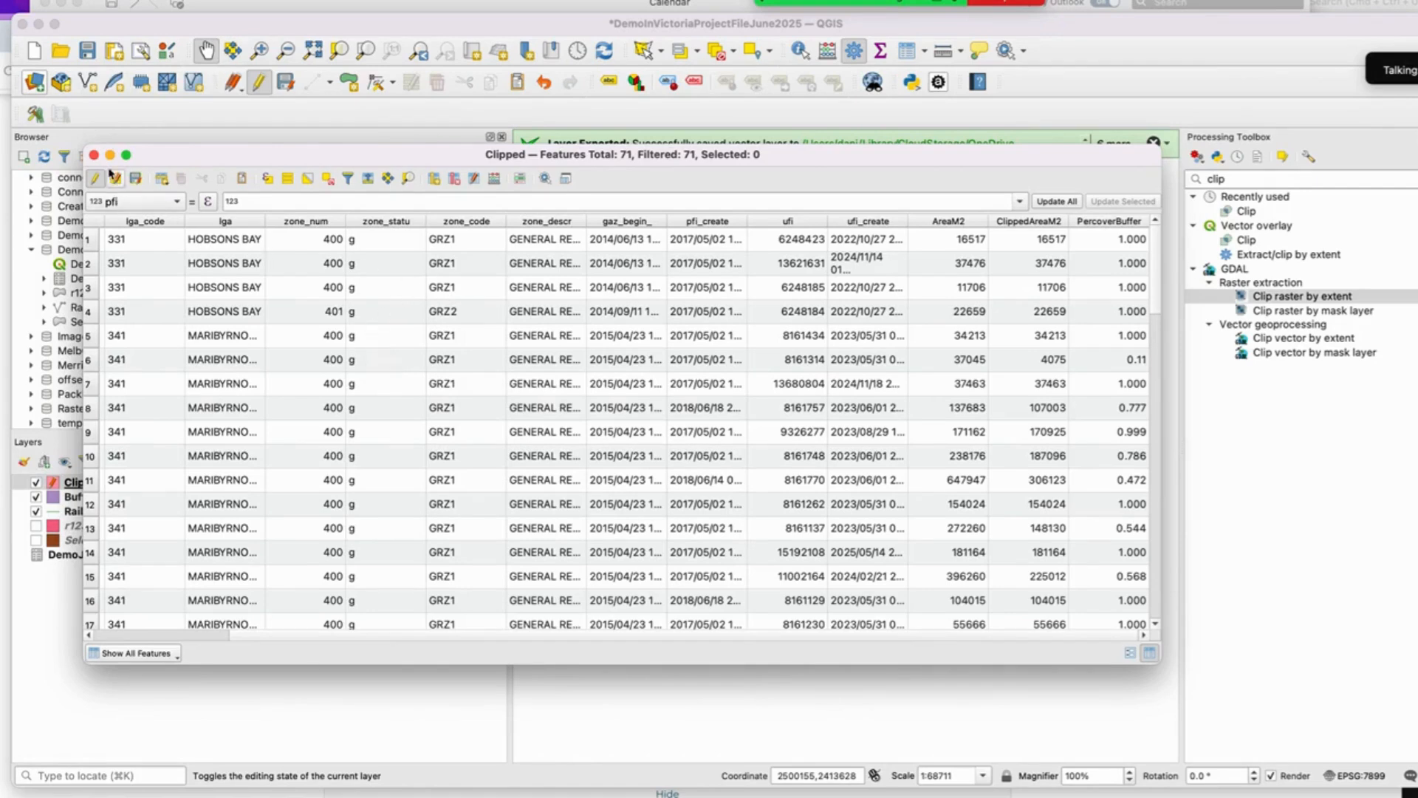
left_click(135, 178)
left_click(94, 155)
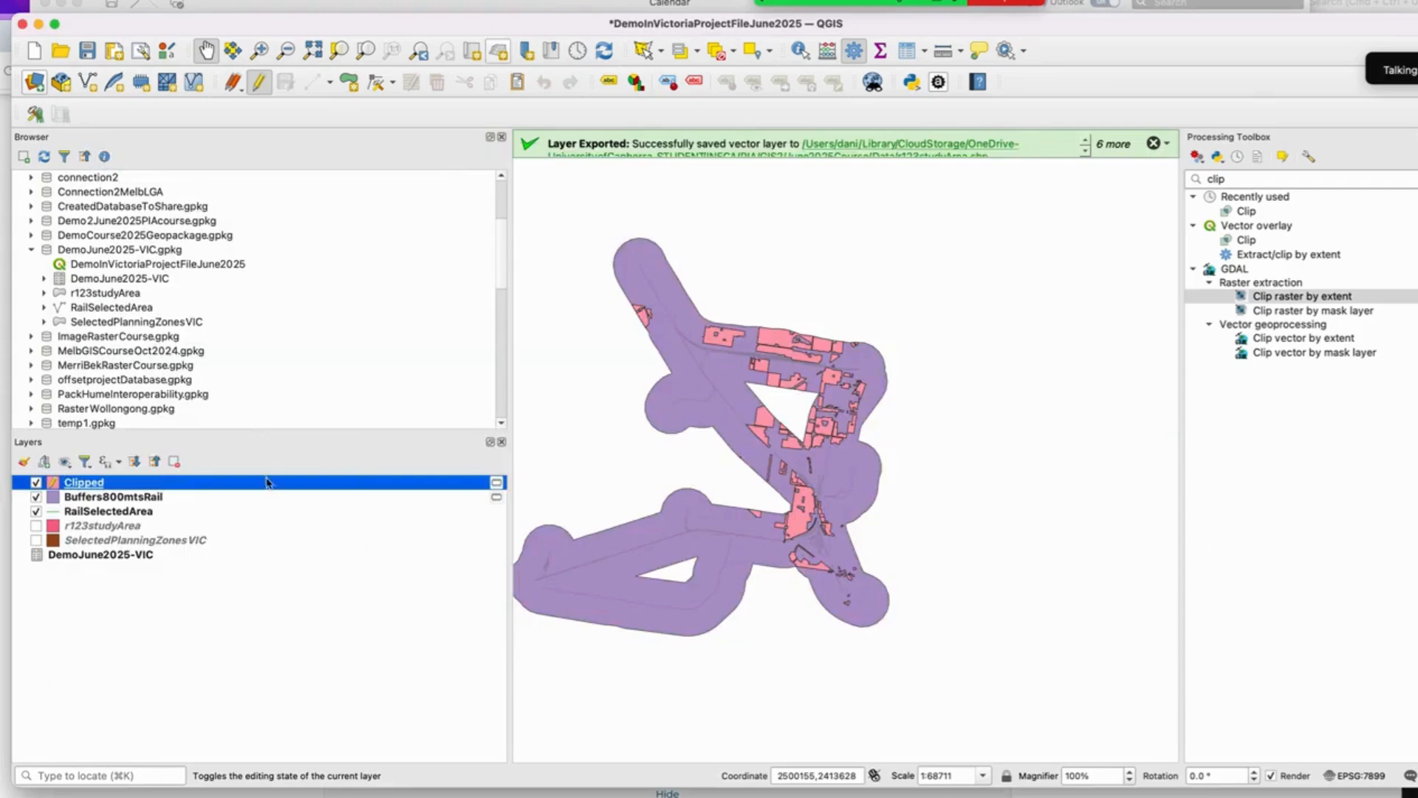
key("super+Tab")
key("super+Tab")
key("super+Tab")
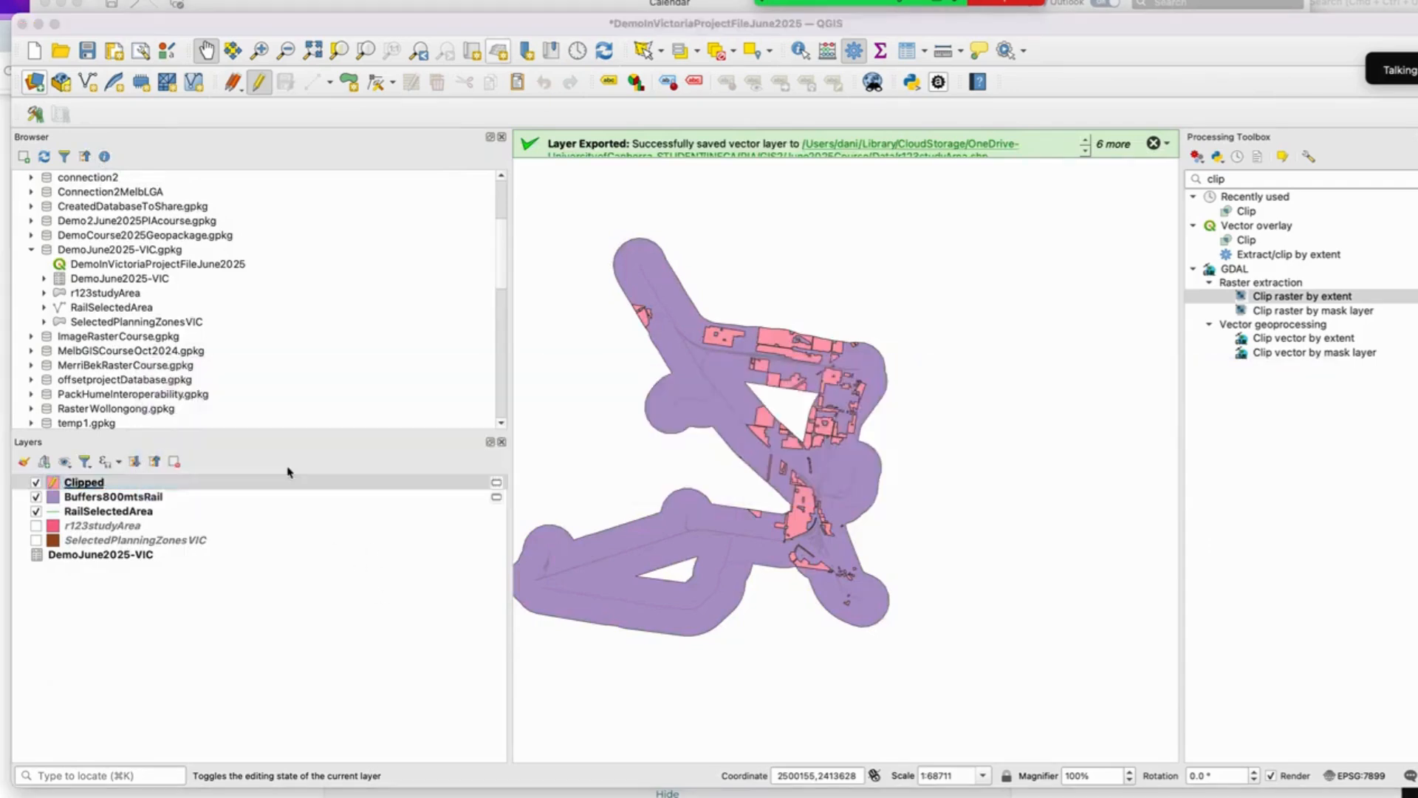
key("F4")
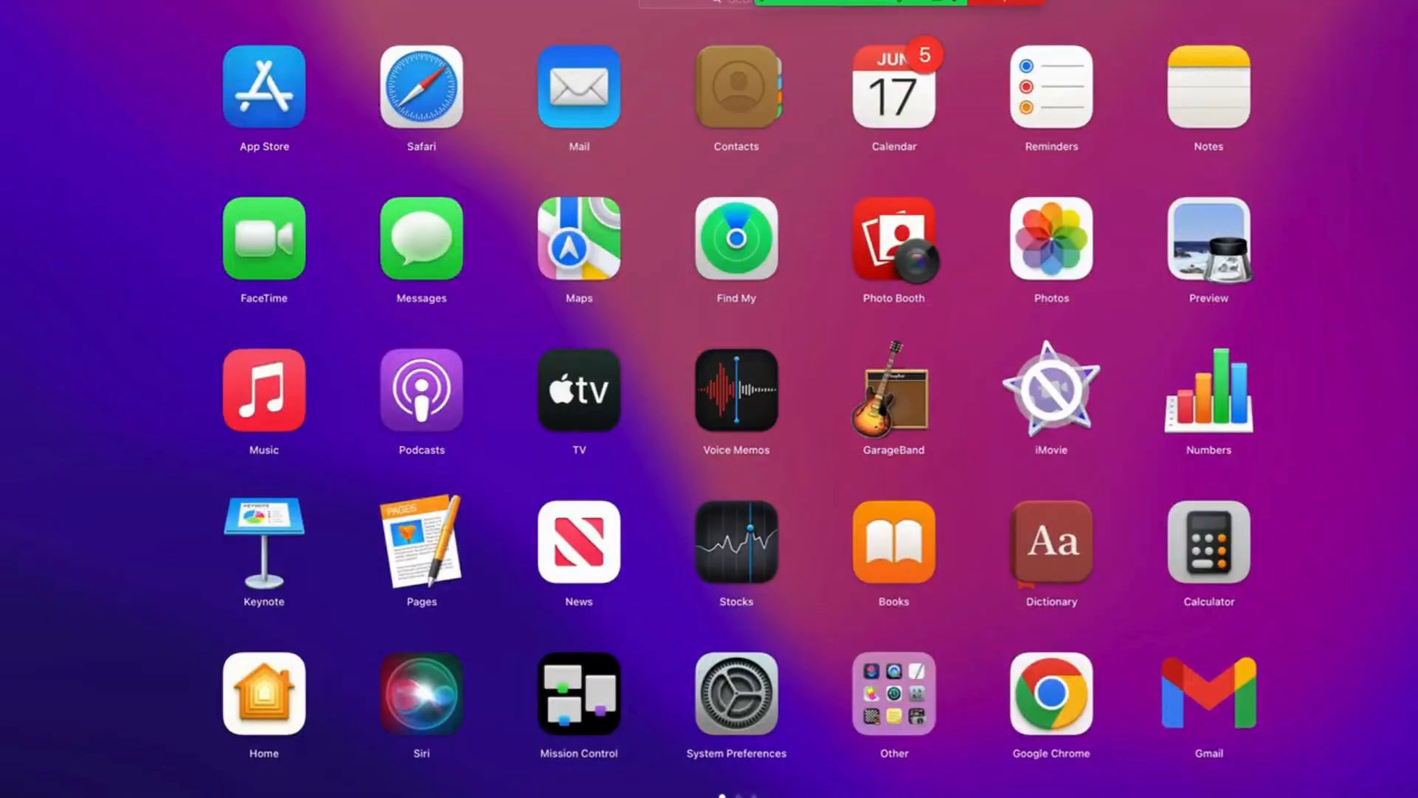
key("Escape")
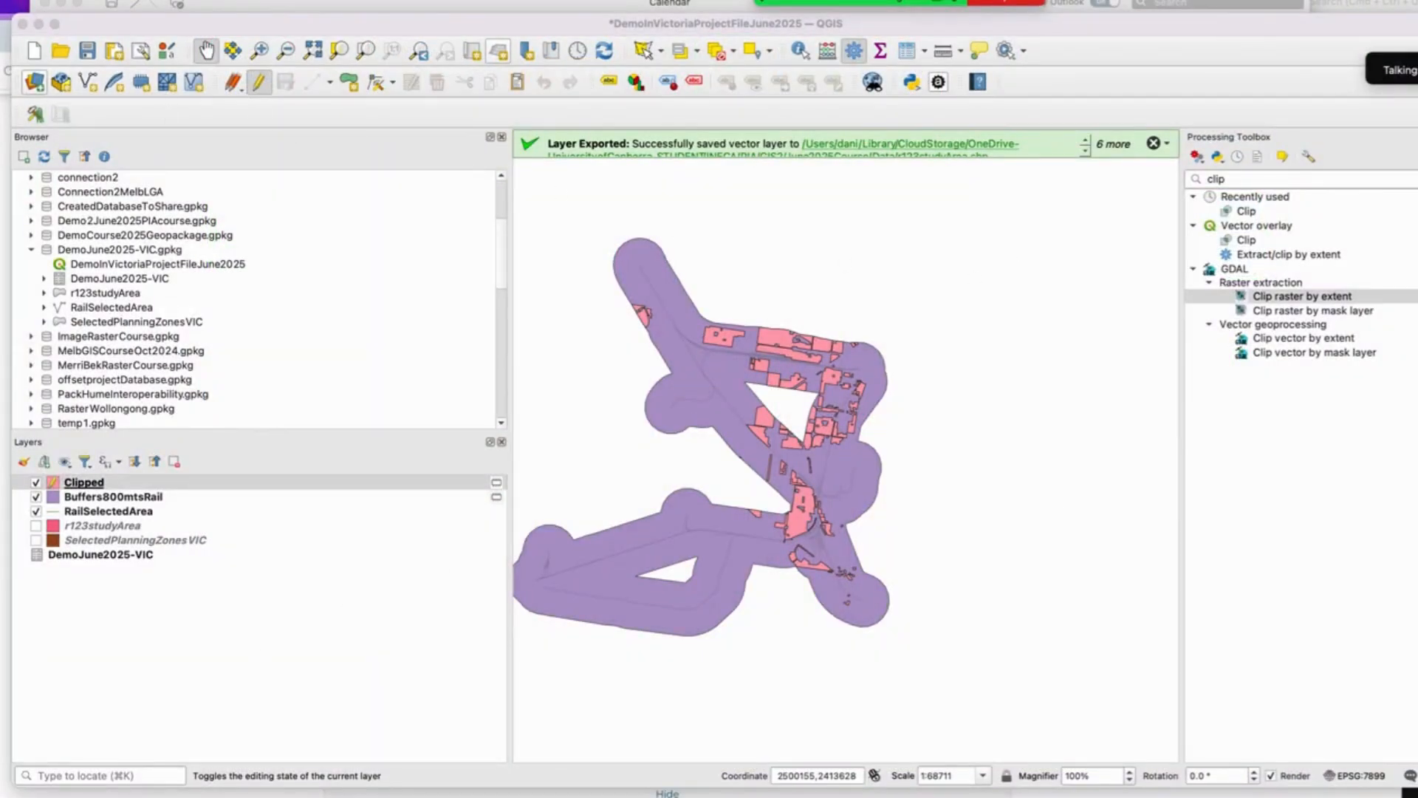
left_click(4, 0)
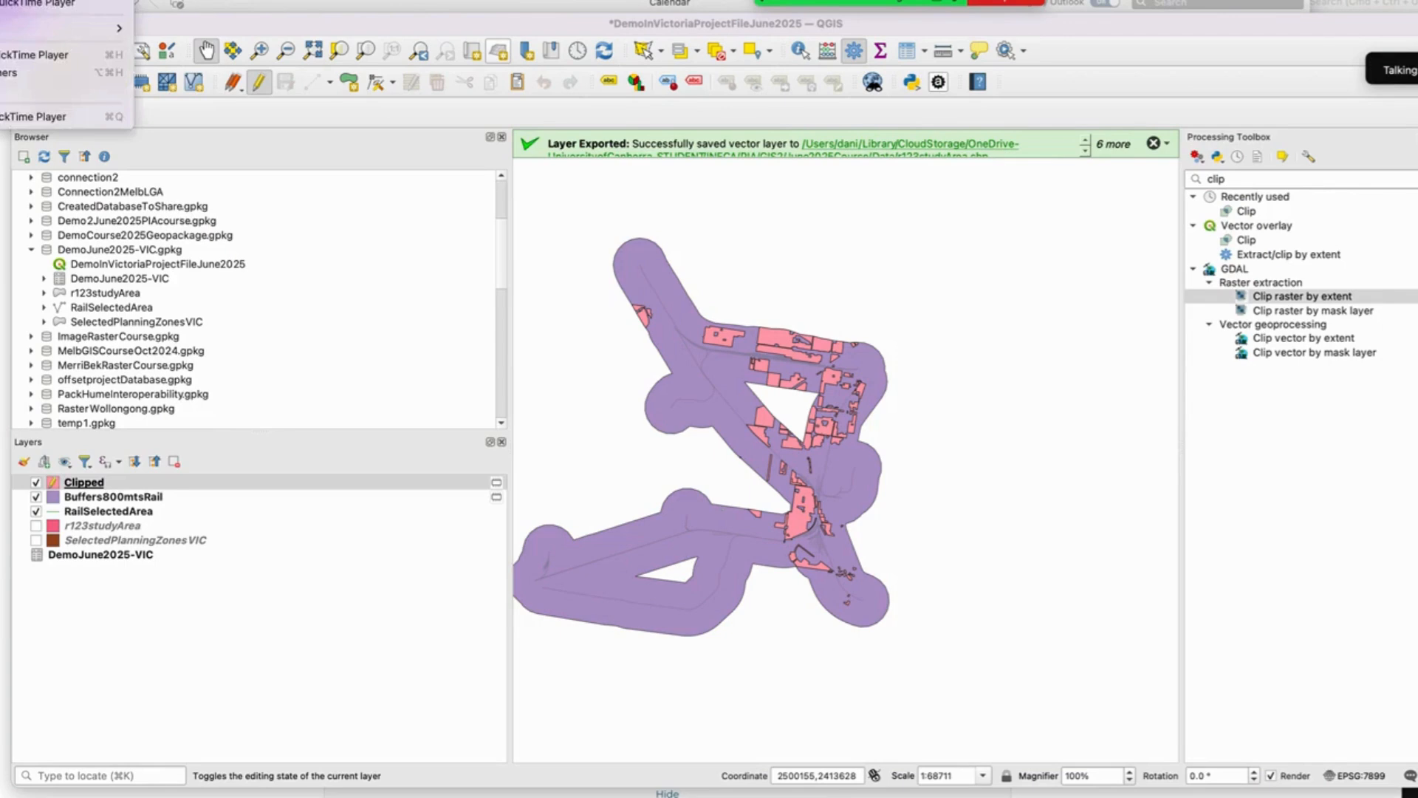
mouse_move(73, 0)
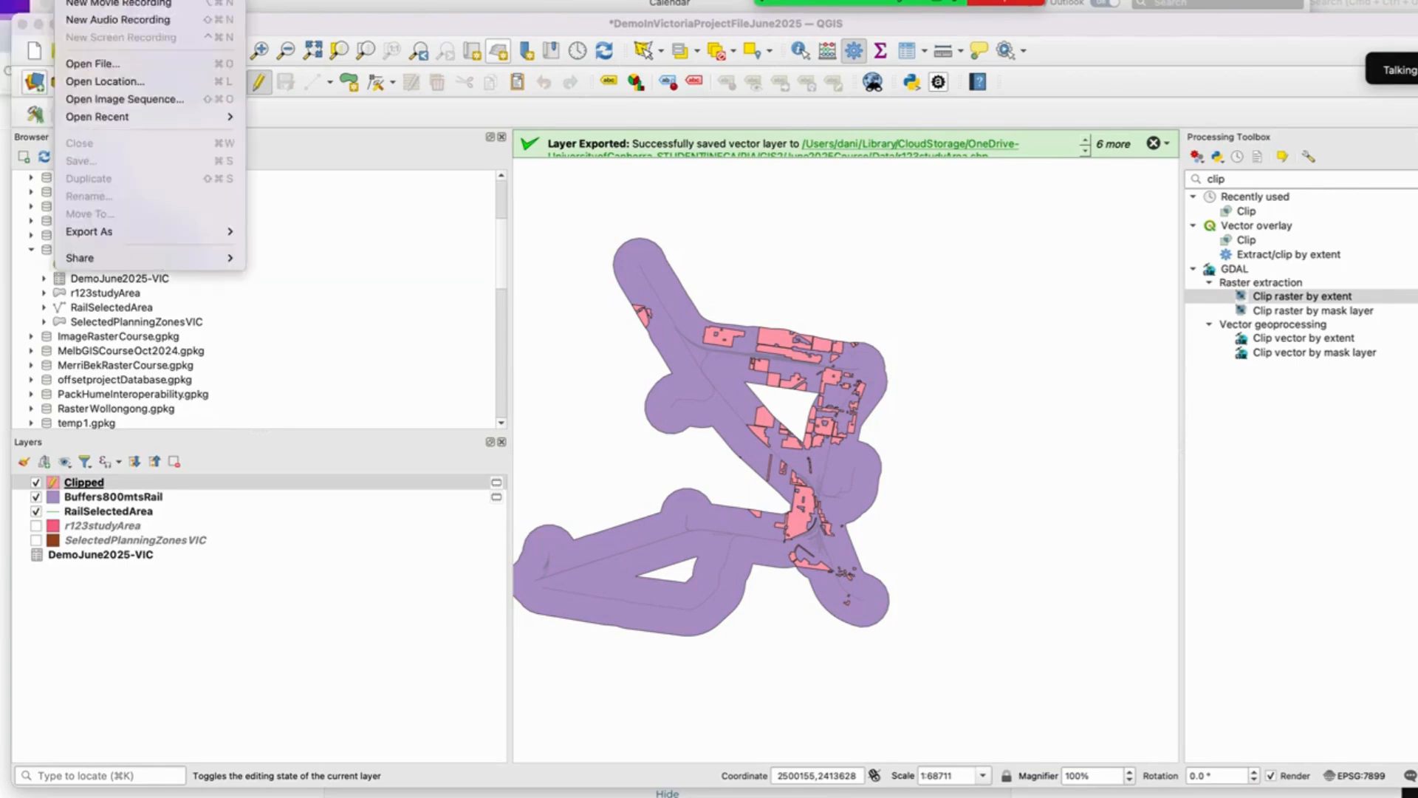